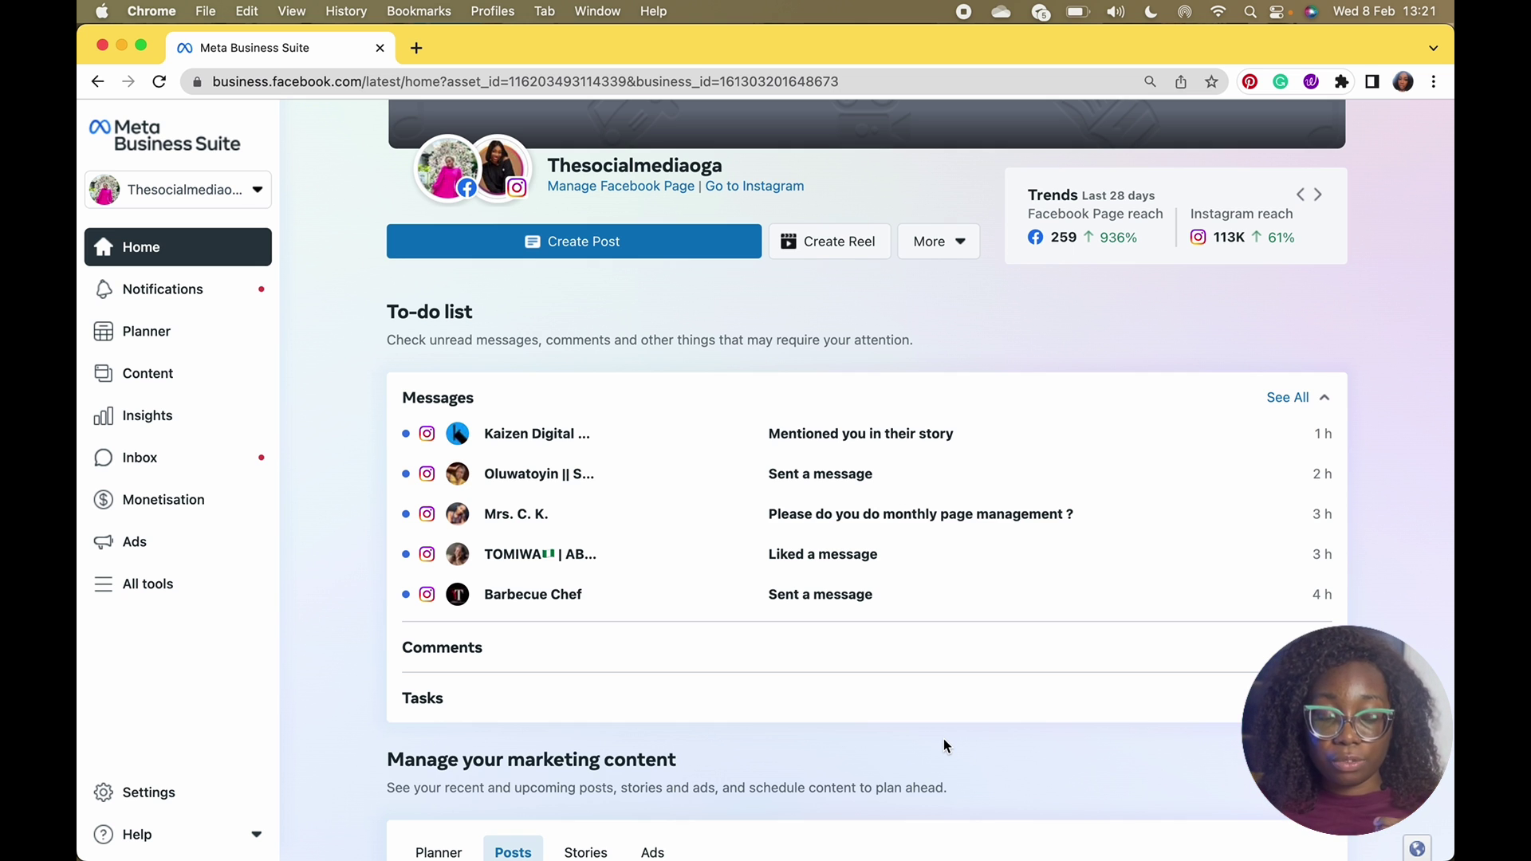
- Review the list of available business accounts and the recent notifications for the Thesocialmediaoga page
{"action": "left_click", "coordinate": [166, 191]}
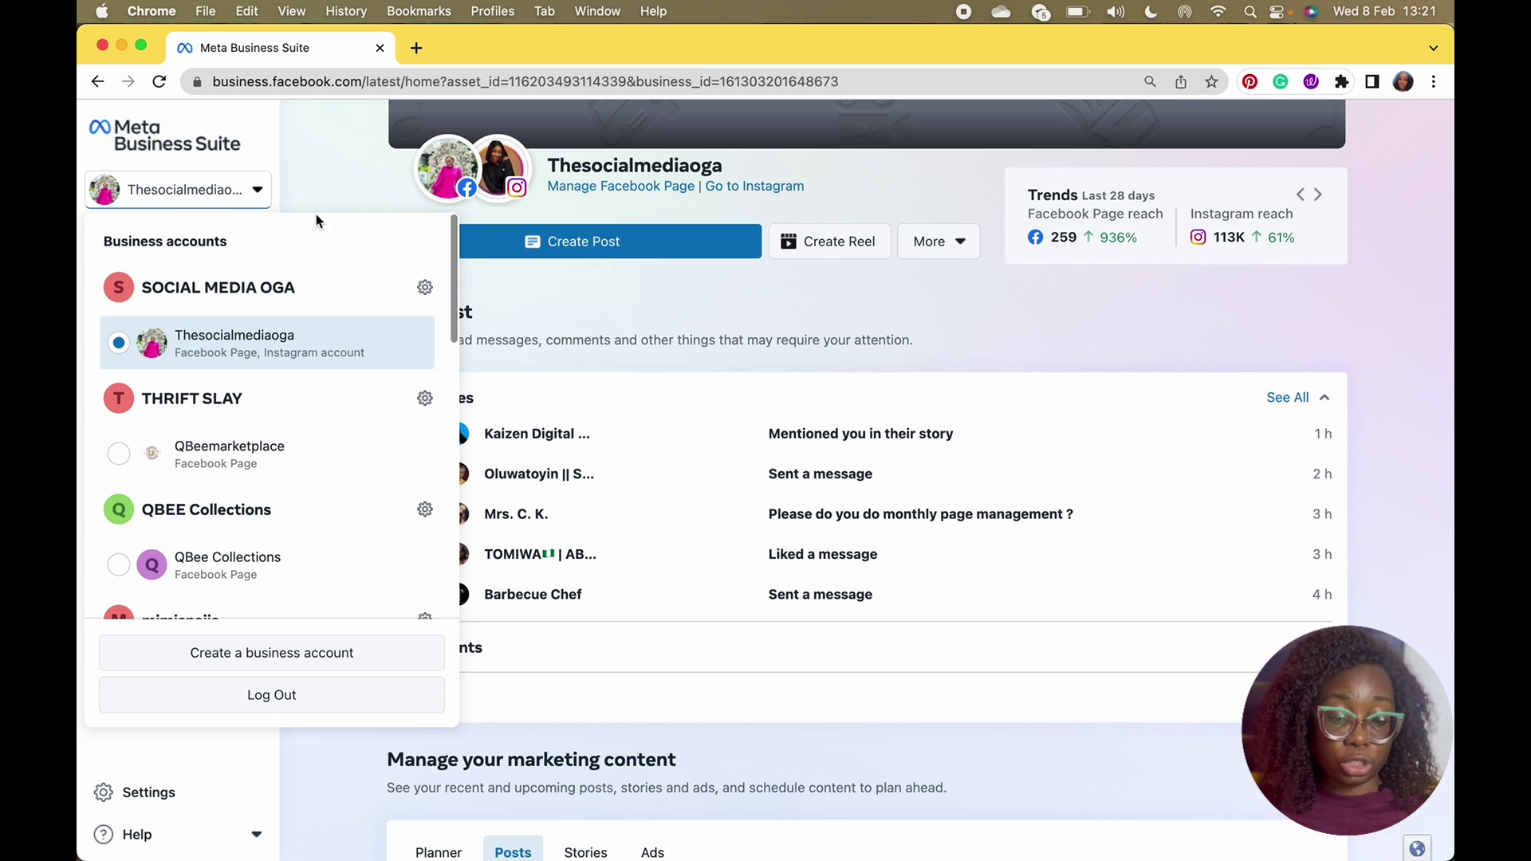
{"action": "left_click", "coordinate": [373, 168]}
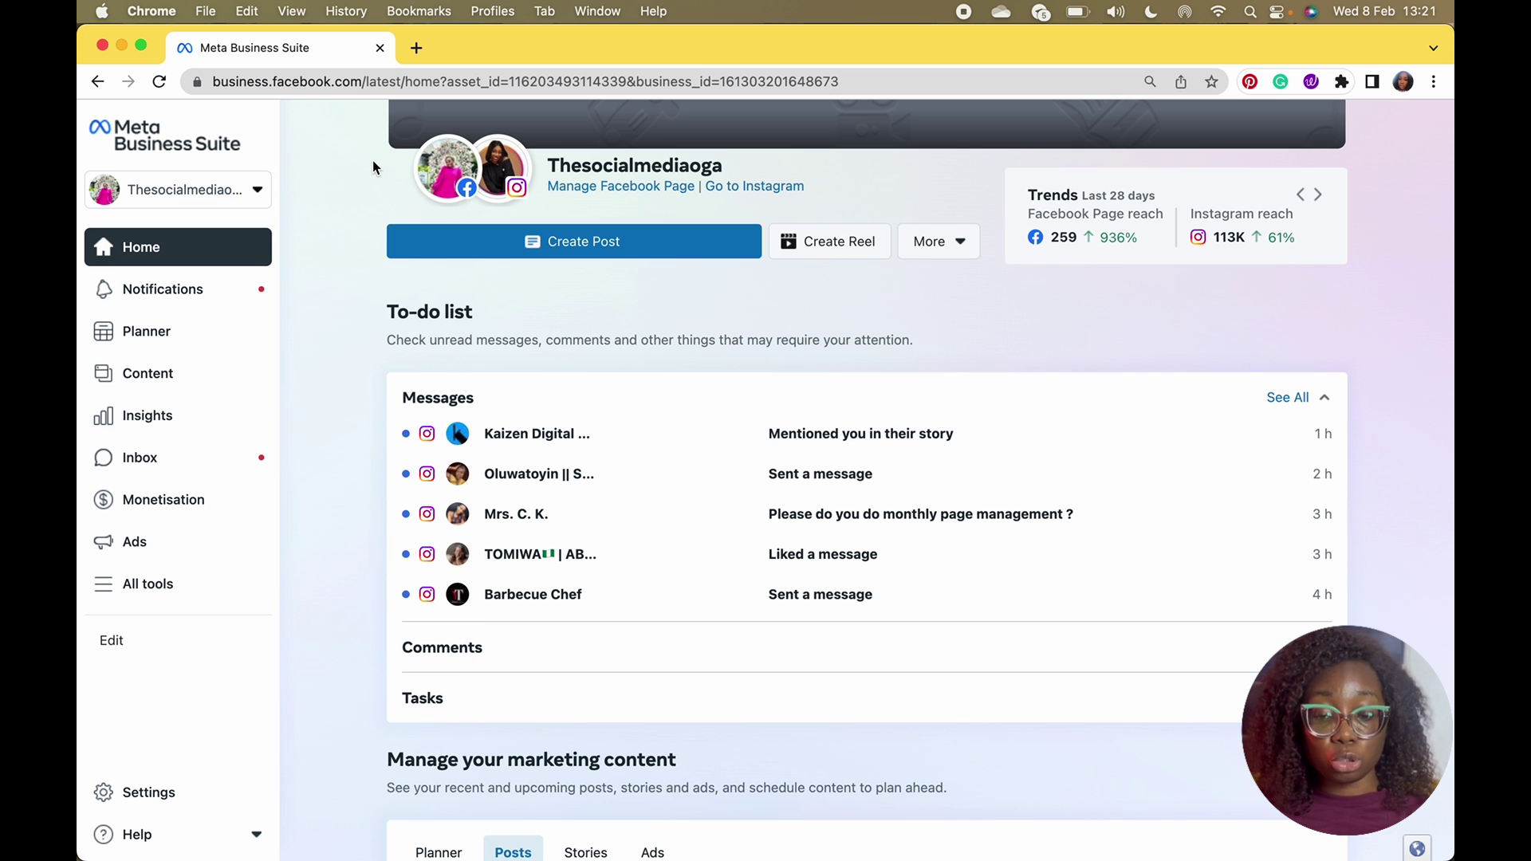
{"action": "left_click", "coordinate": [134, 298]}
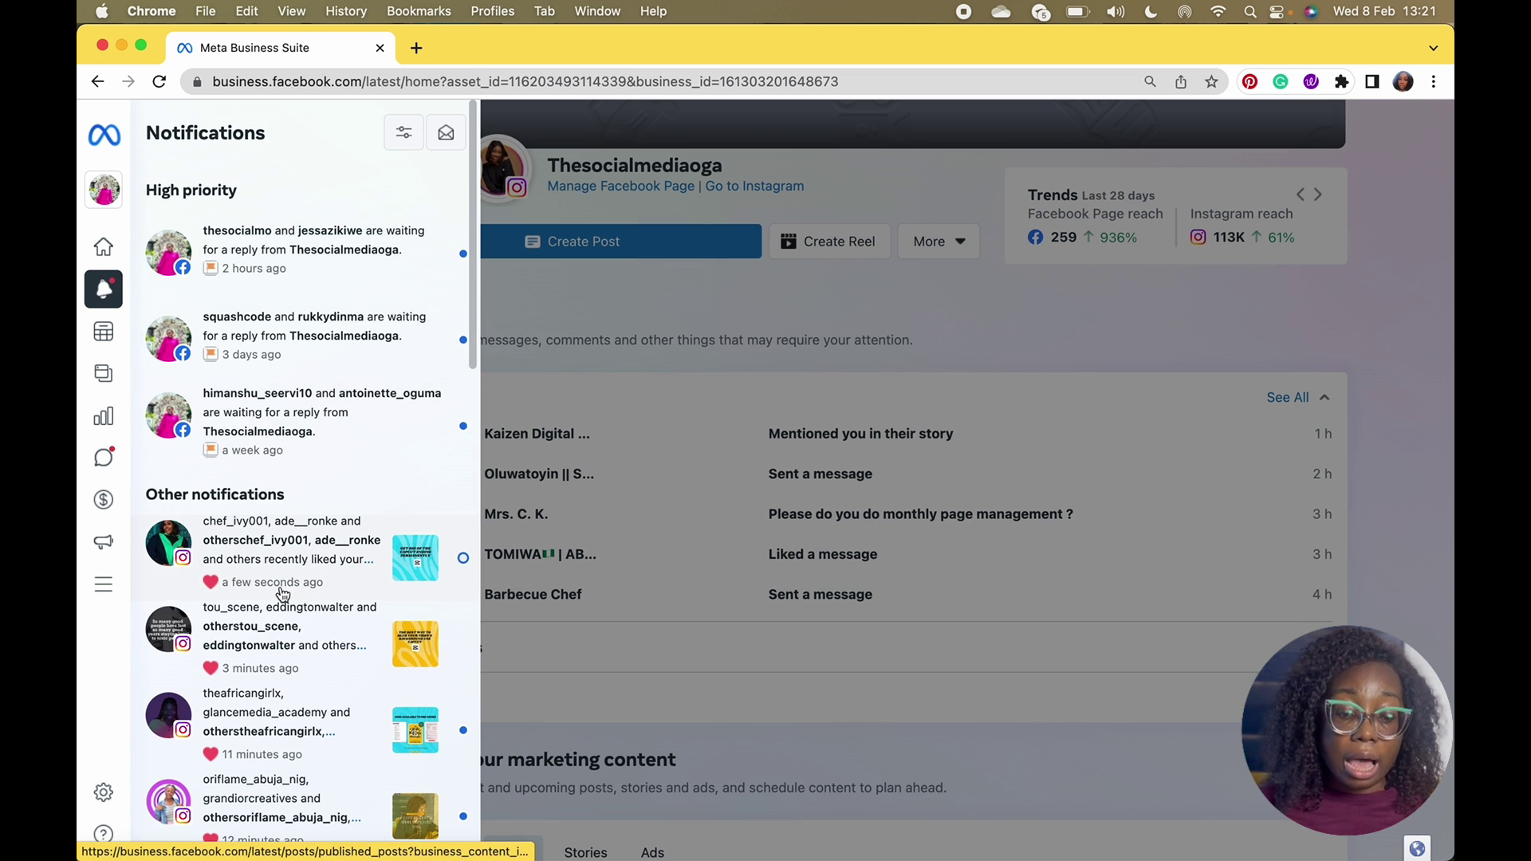
{"action": "scroll", "coordinate": [303, 415], "scroll_direction": "down", "scroll_amount": 5}
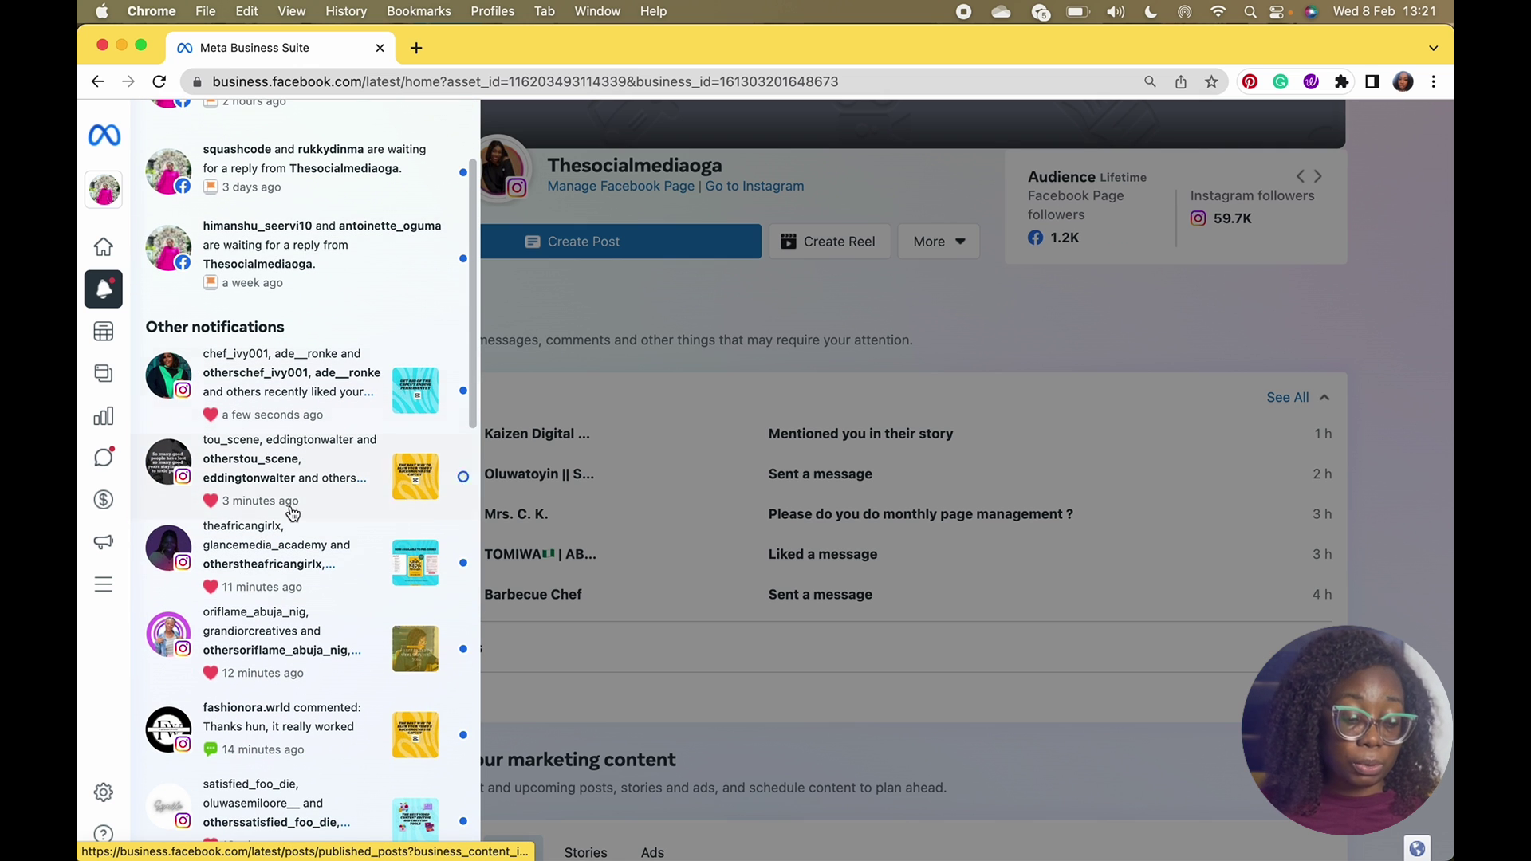
{"action": "scroll", "coordinate": [310, 685], "scroll_direction": "down", "scroll_amount": 6}
{"action": "scroll", "coordinate": [311, 687], "scroll_direction": "down", "scroll_amount": 6}
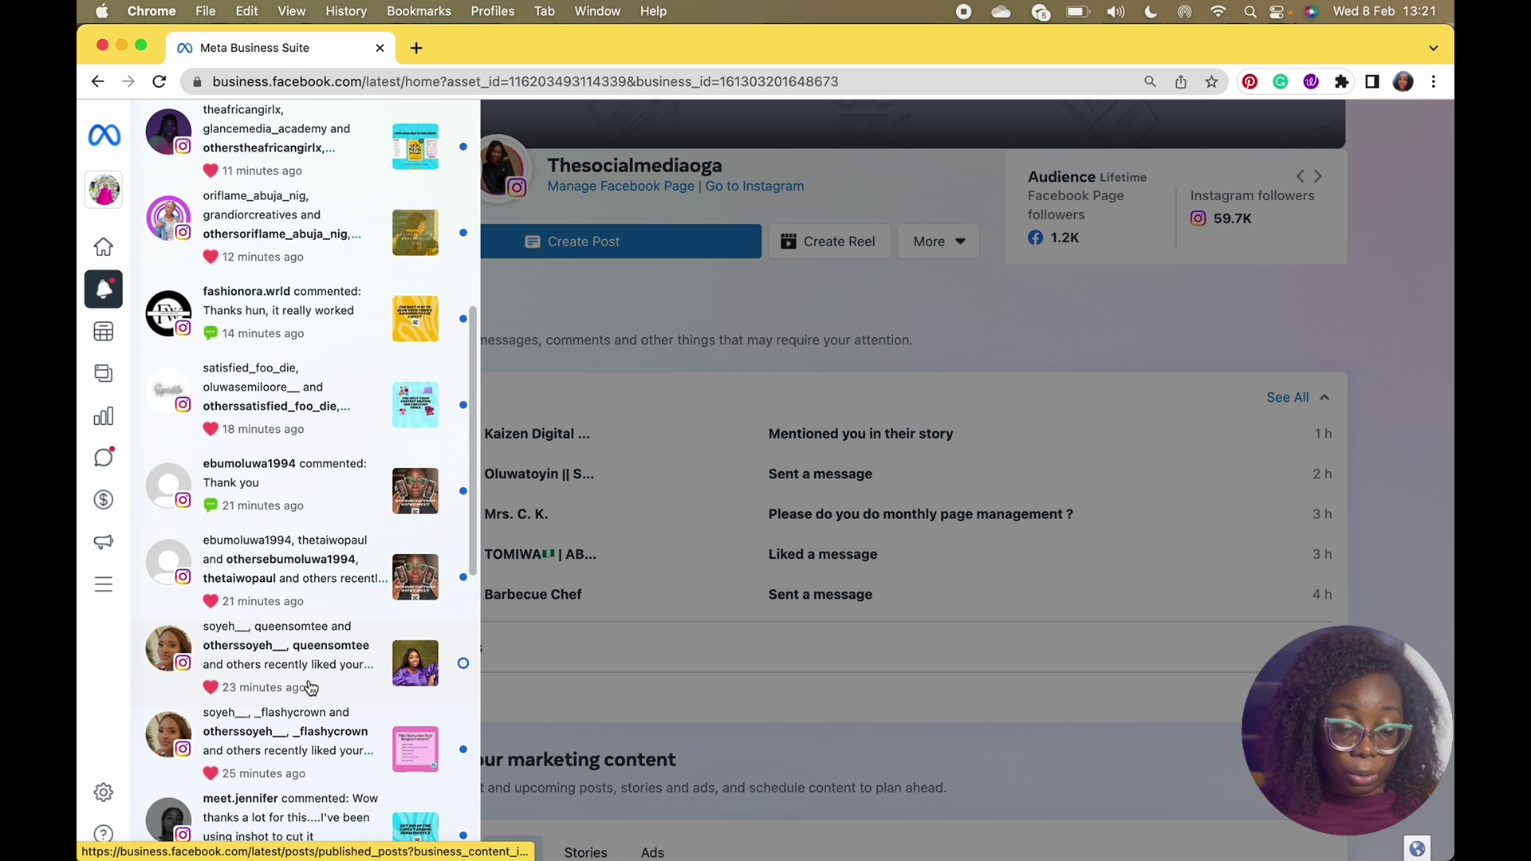
- Look at the February 2023 planner calendar and the list of published posts and reels
{"action": "left_click", "coordinate": [98, 338]}
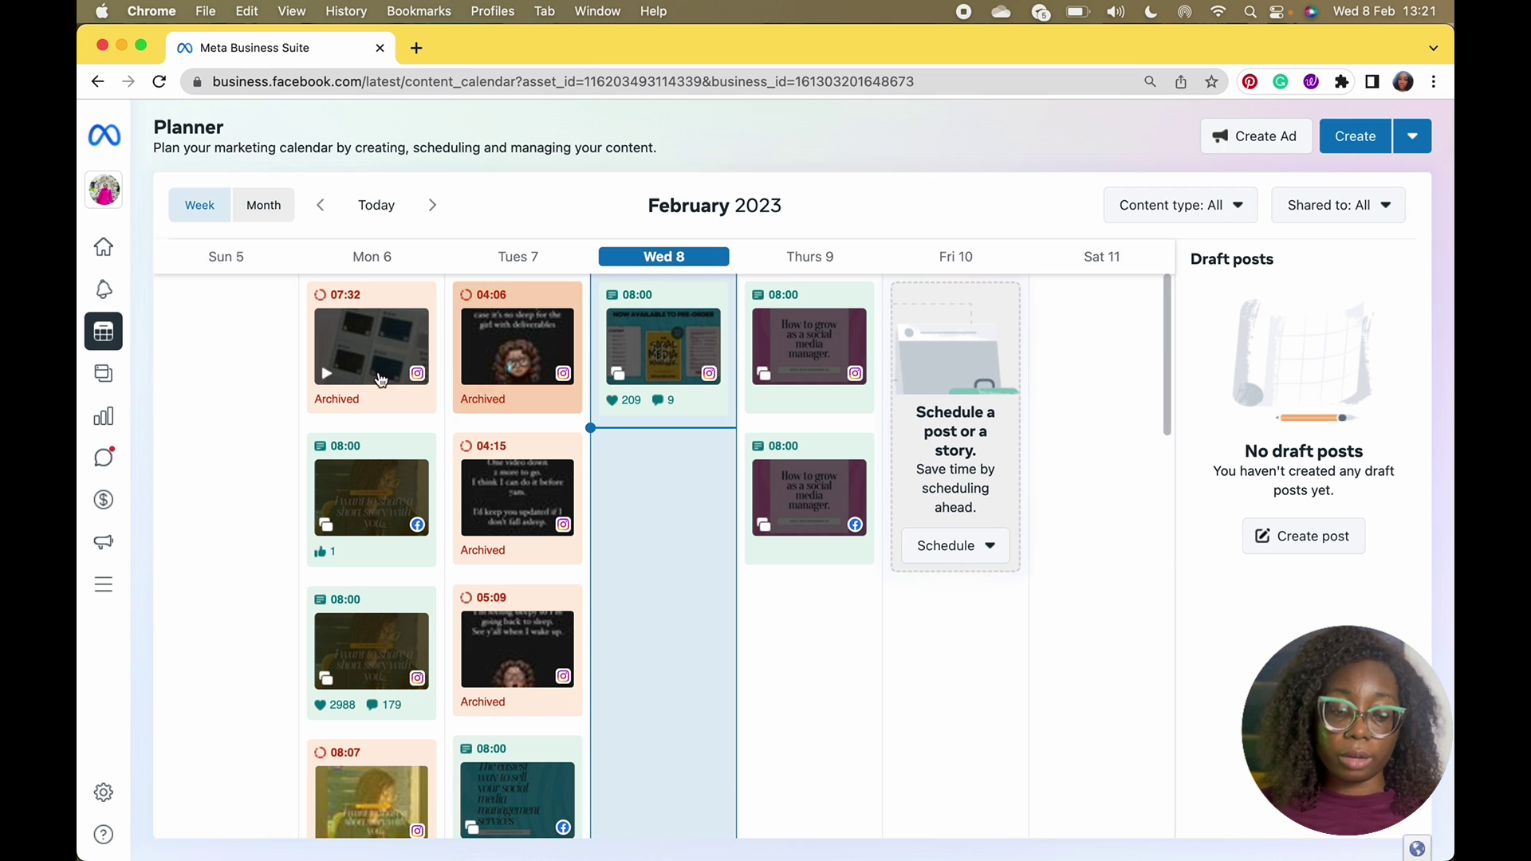
{"action": "mouse_move", "coordinate": [102, 379]}
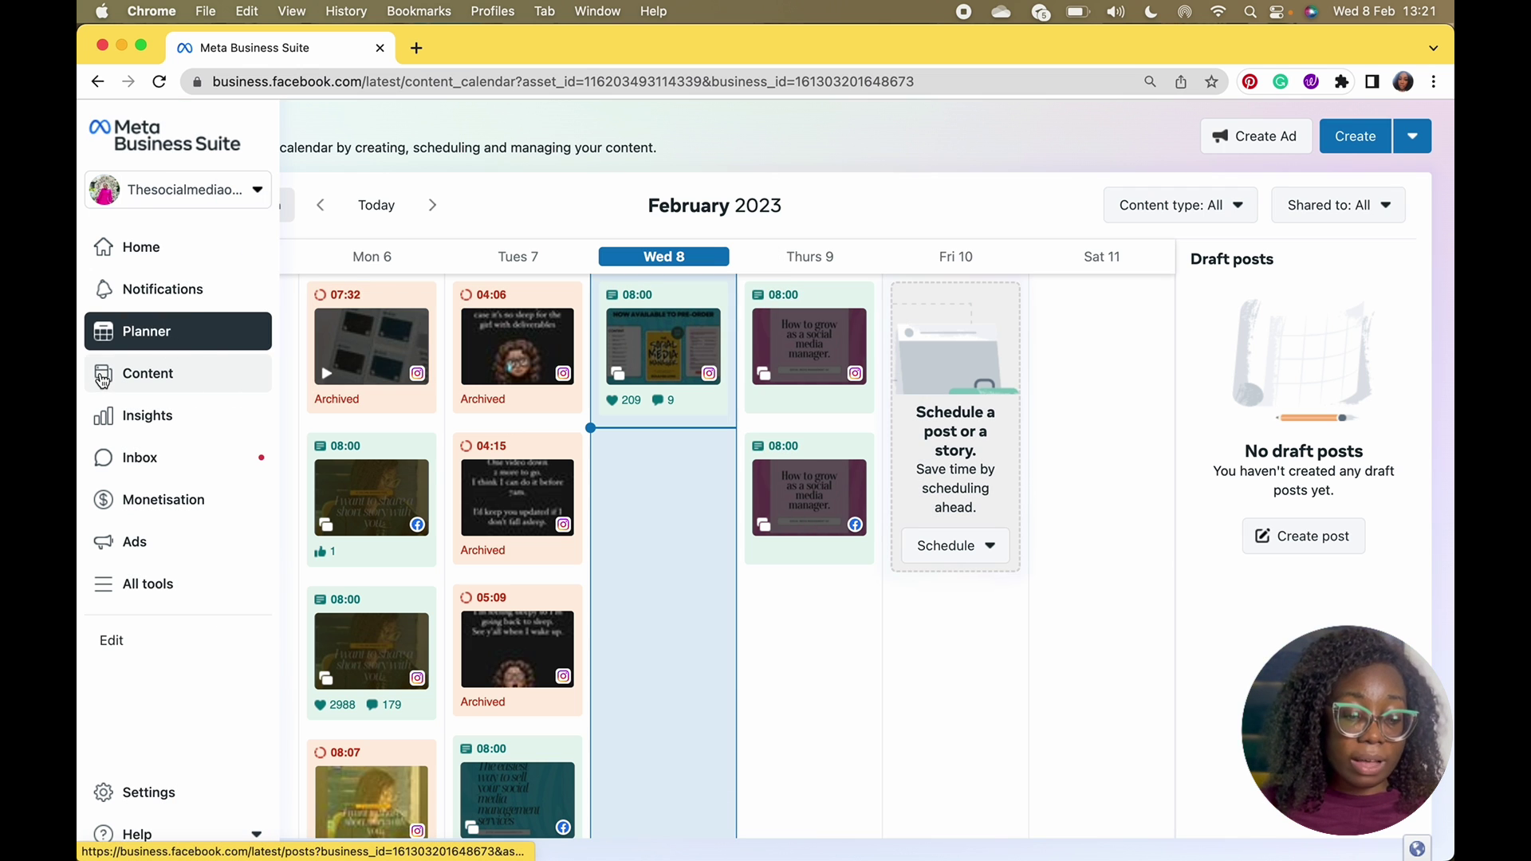
{"action": "left_click", "coordinate": [159, 381]}
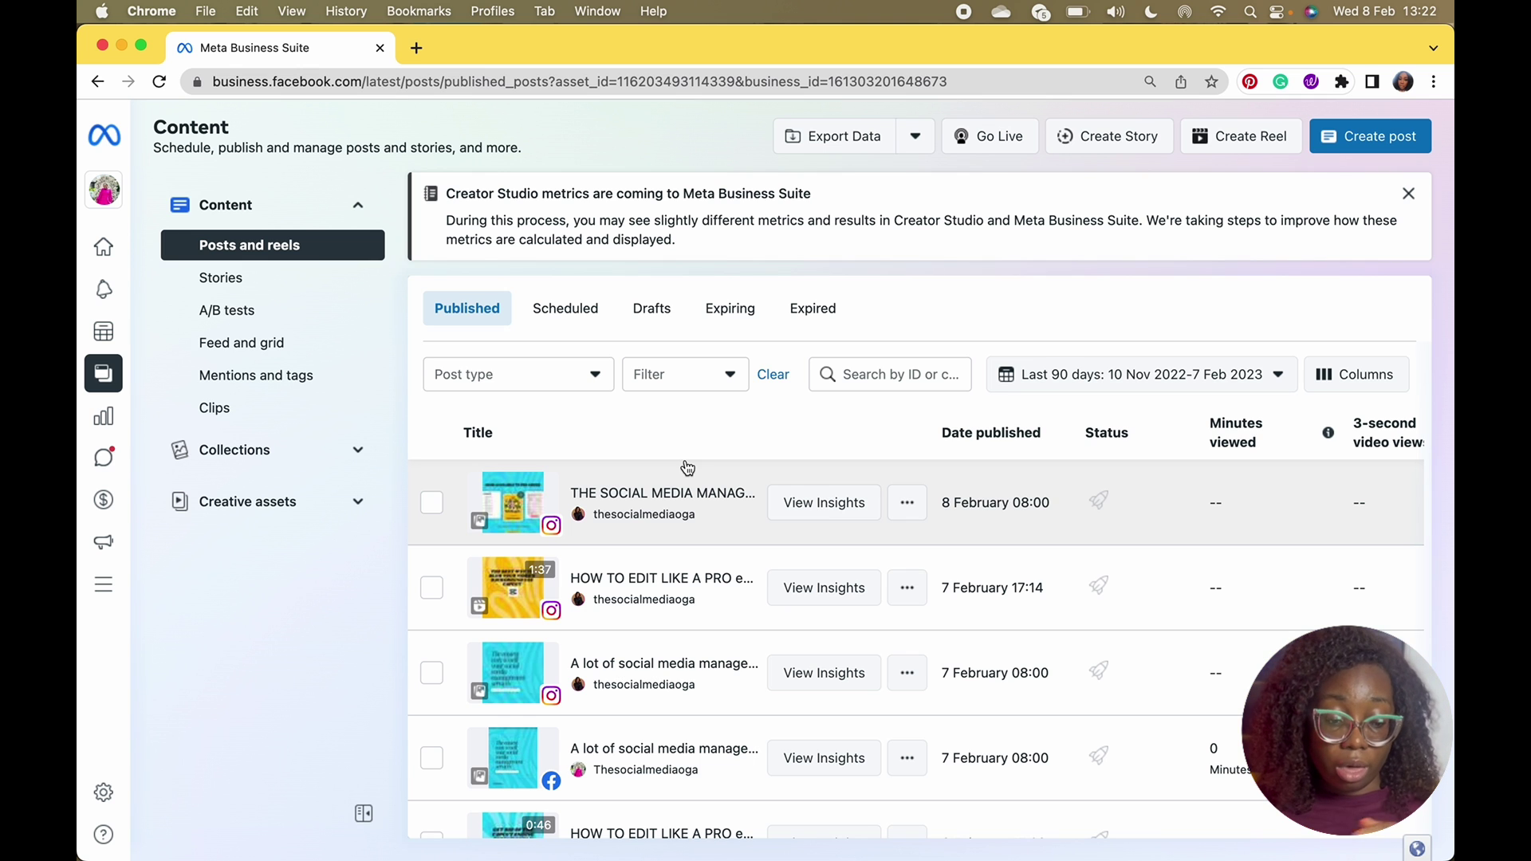
- Return to the planner and start creating a new post
{"action": "mouse_move", "coordinate": [90, 380]}
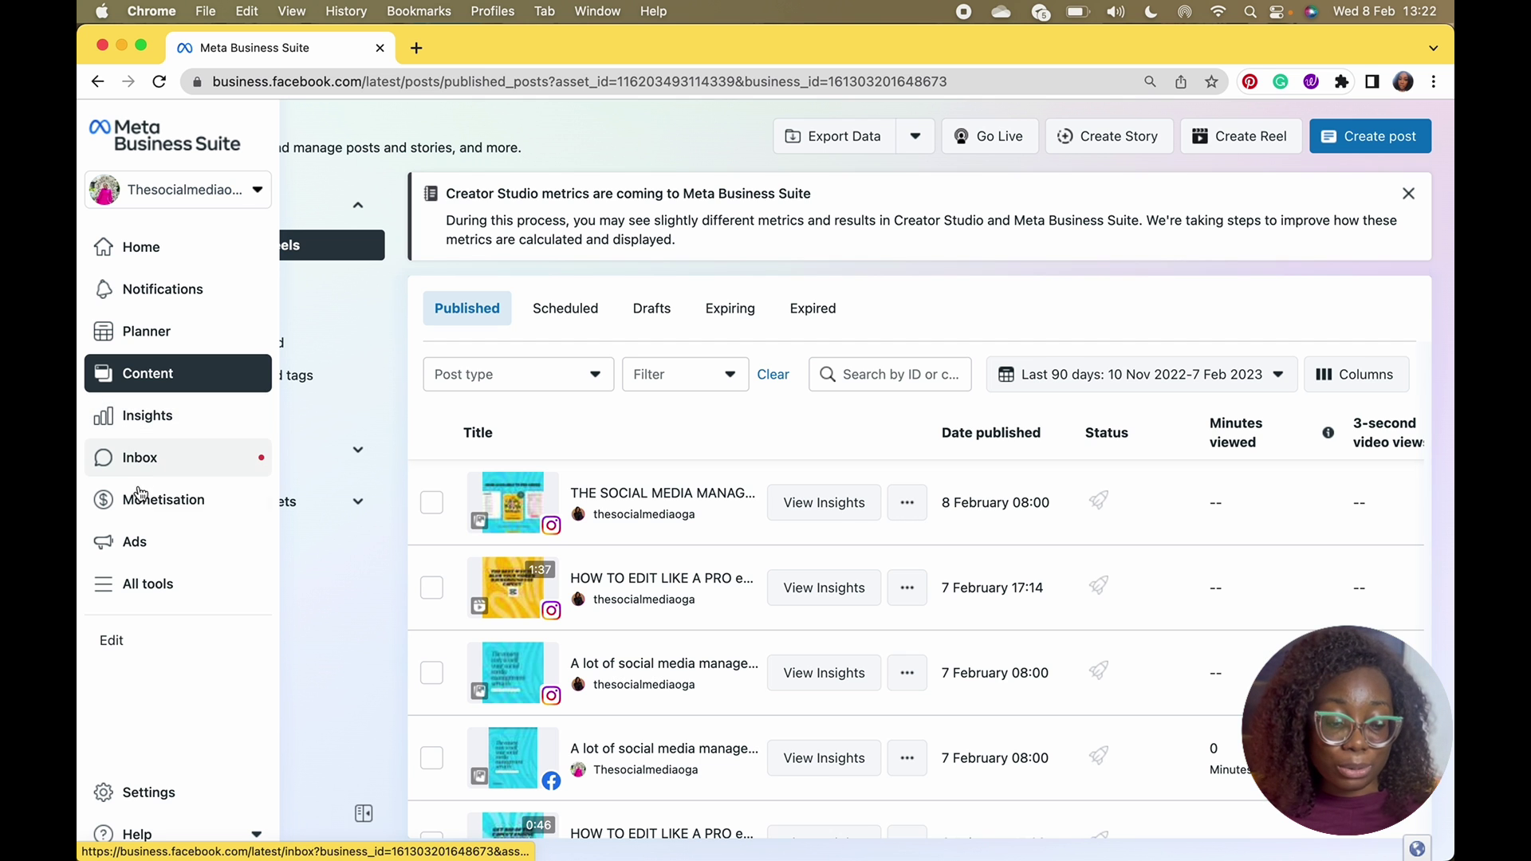
{"action": "left_click", "coordinate": [172, 346]}
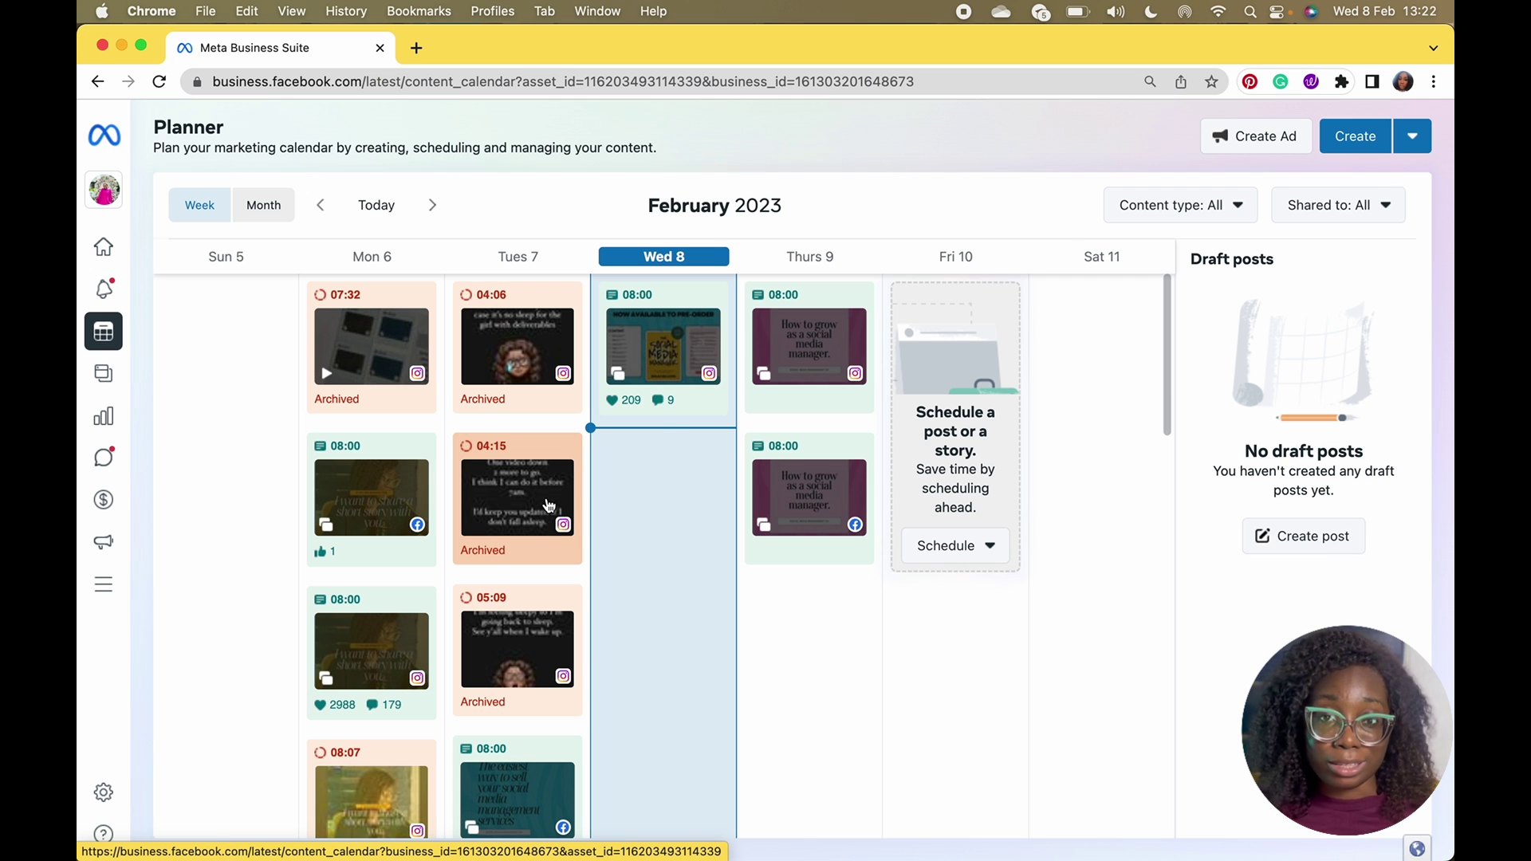
{"action": "mouse_move", "coordinate": [548, 505]}
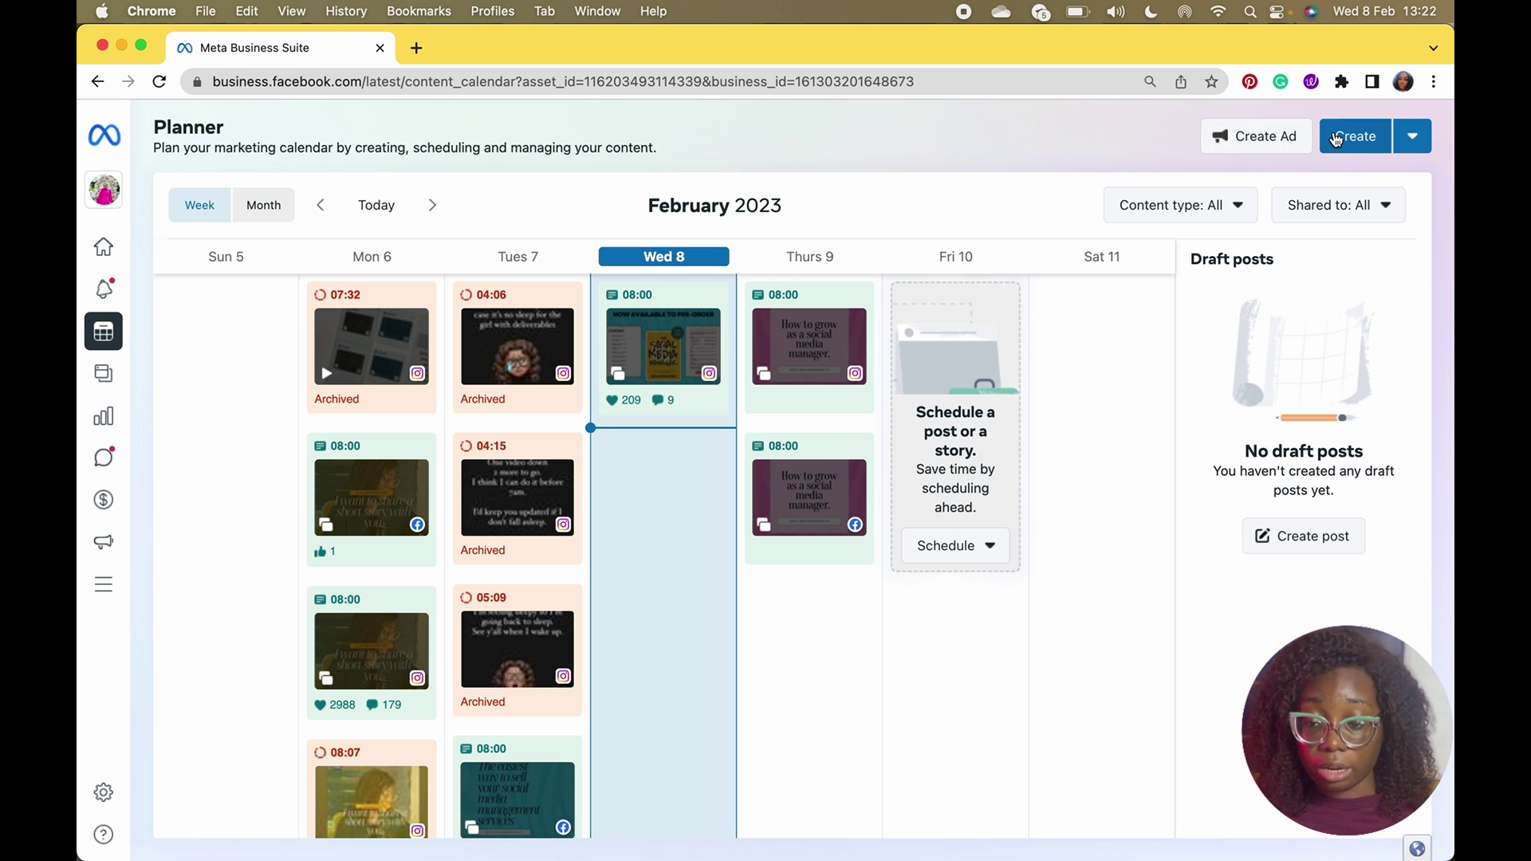
{"action": "left_click", "coordinate": [1414, 146]}
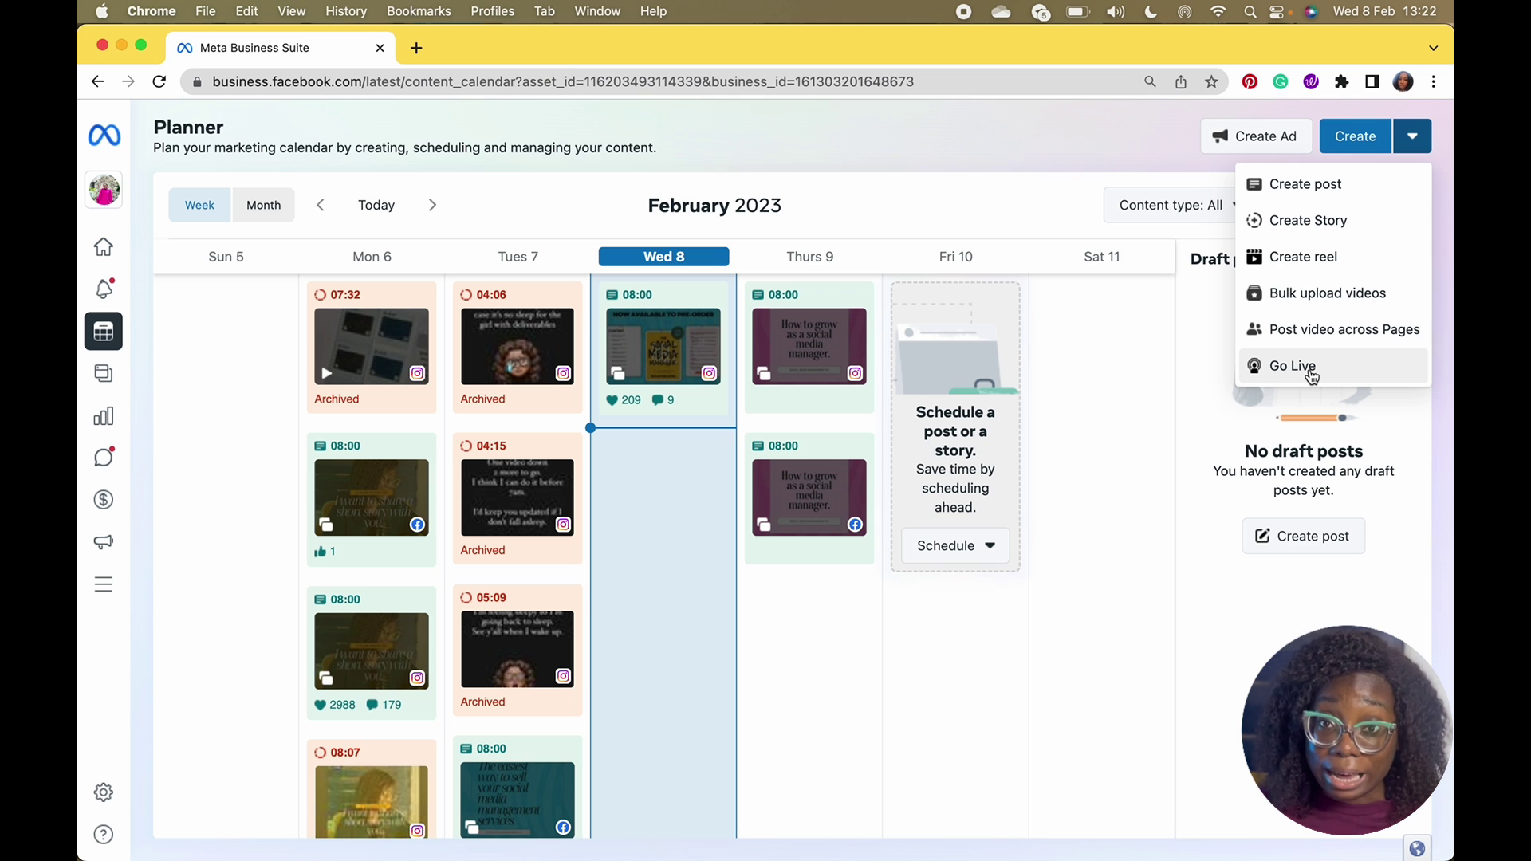
{"action": "left_click", "coordinate": [1296, 192]}
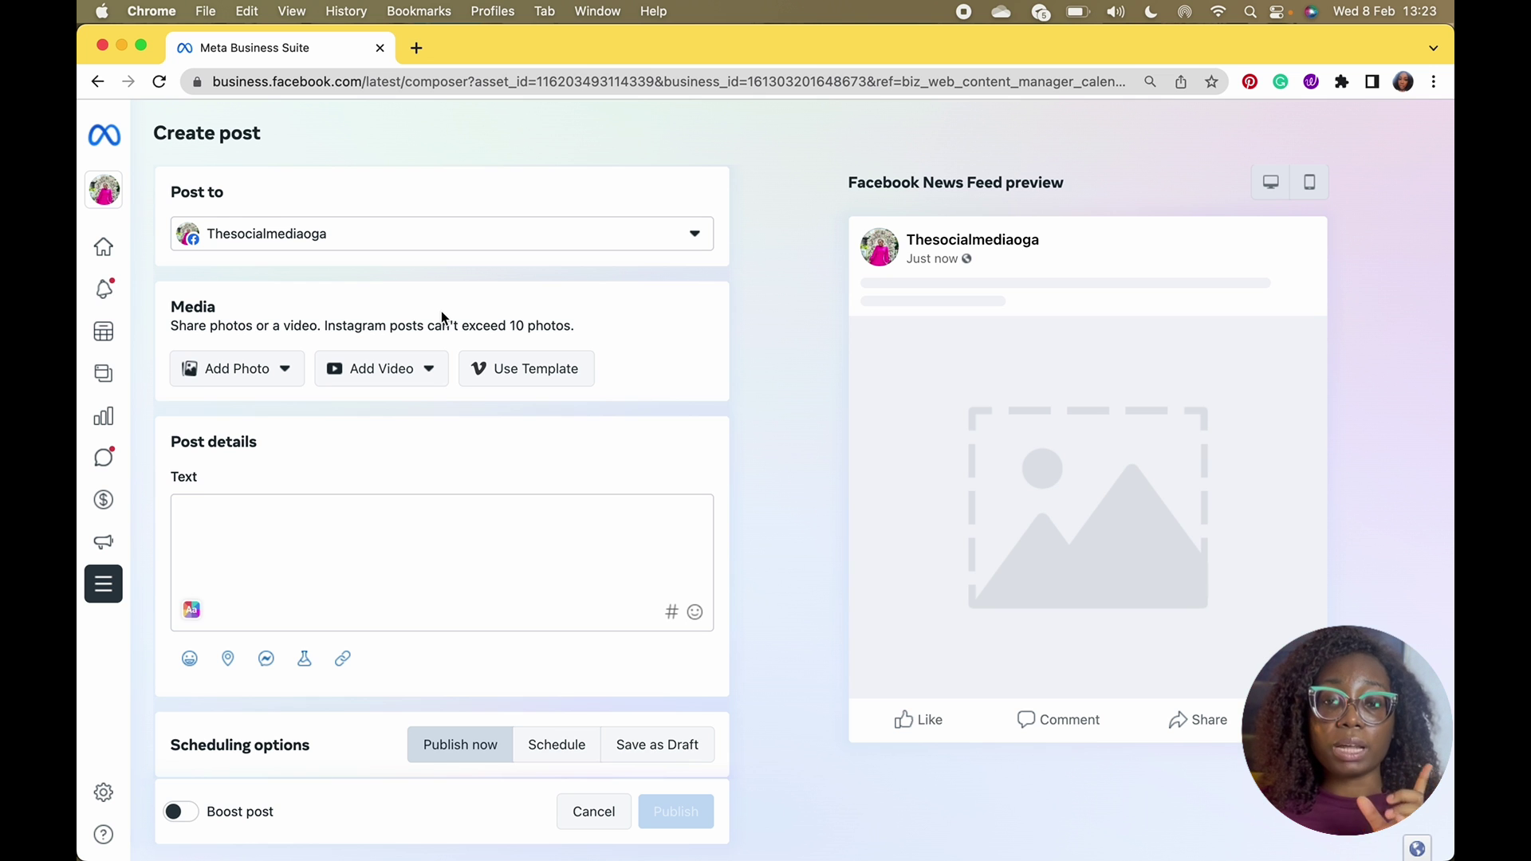
- Switch to WhatsApp and quit it, returning to the post composer in Chrome
{"action": "mouse_move", "coordinate": [672, 839]}
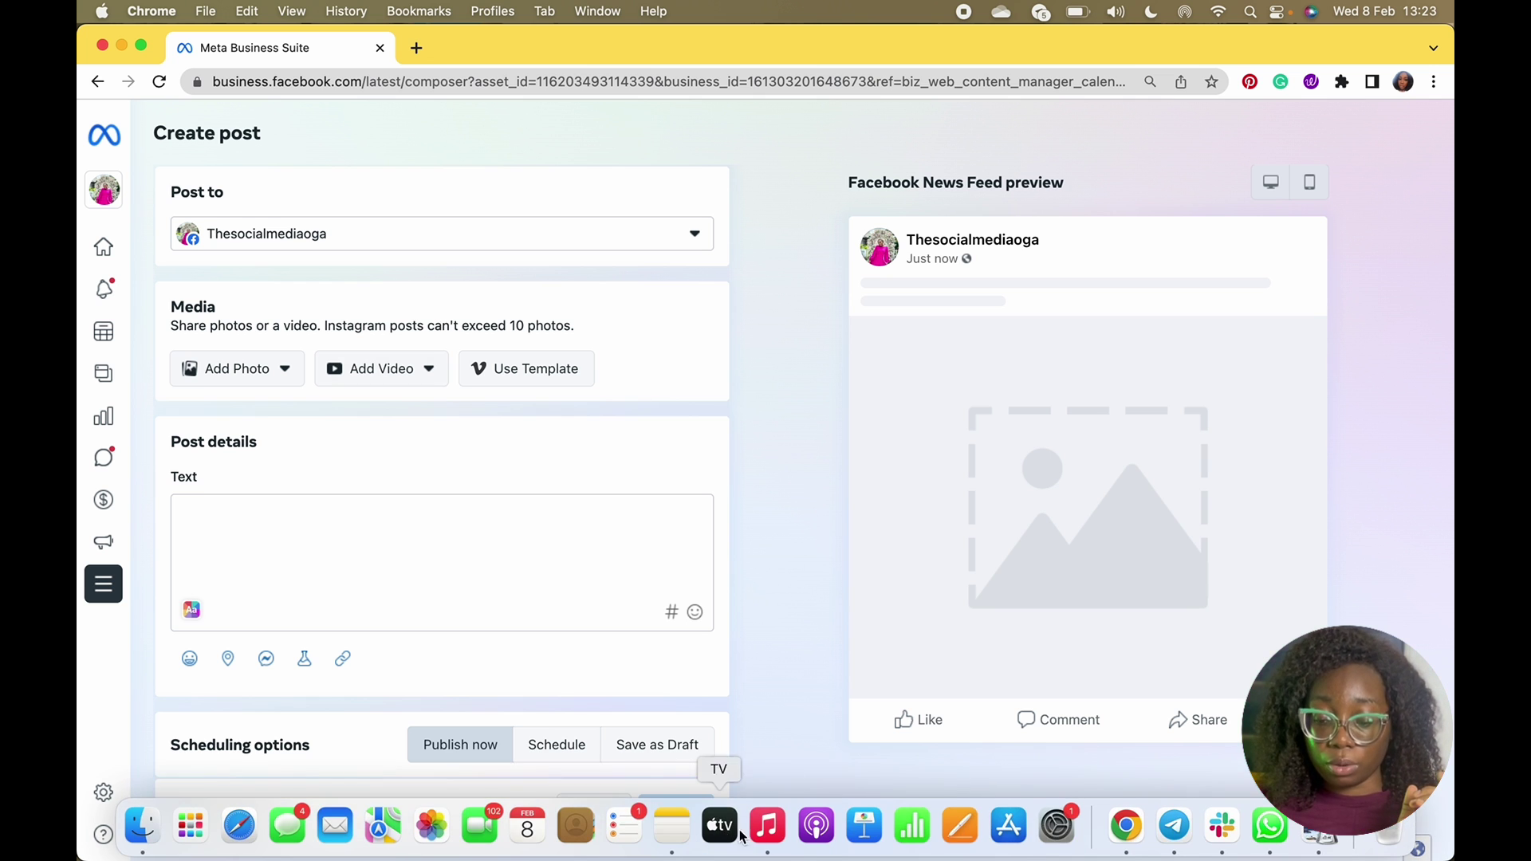
{"action": "left_click", "coordinate": [1253, 841]}
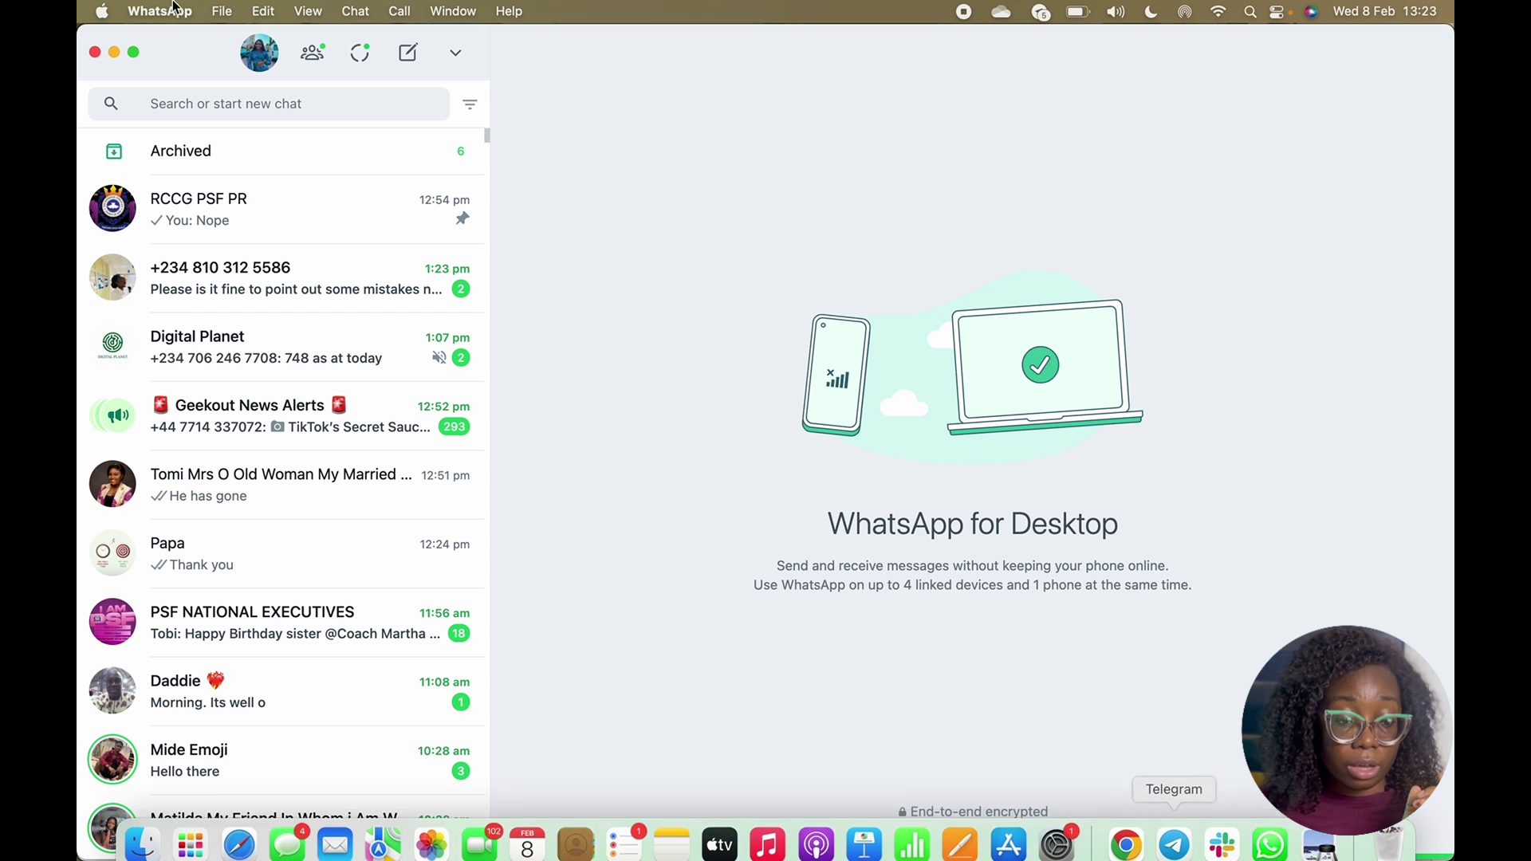
{"action": "left_click", "coordinate": [102, 13]}
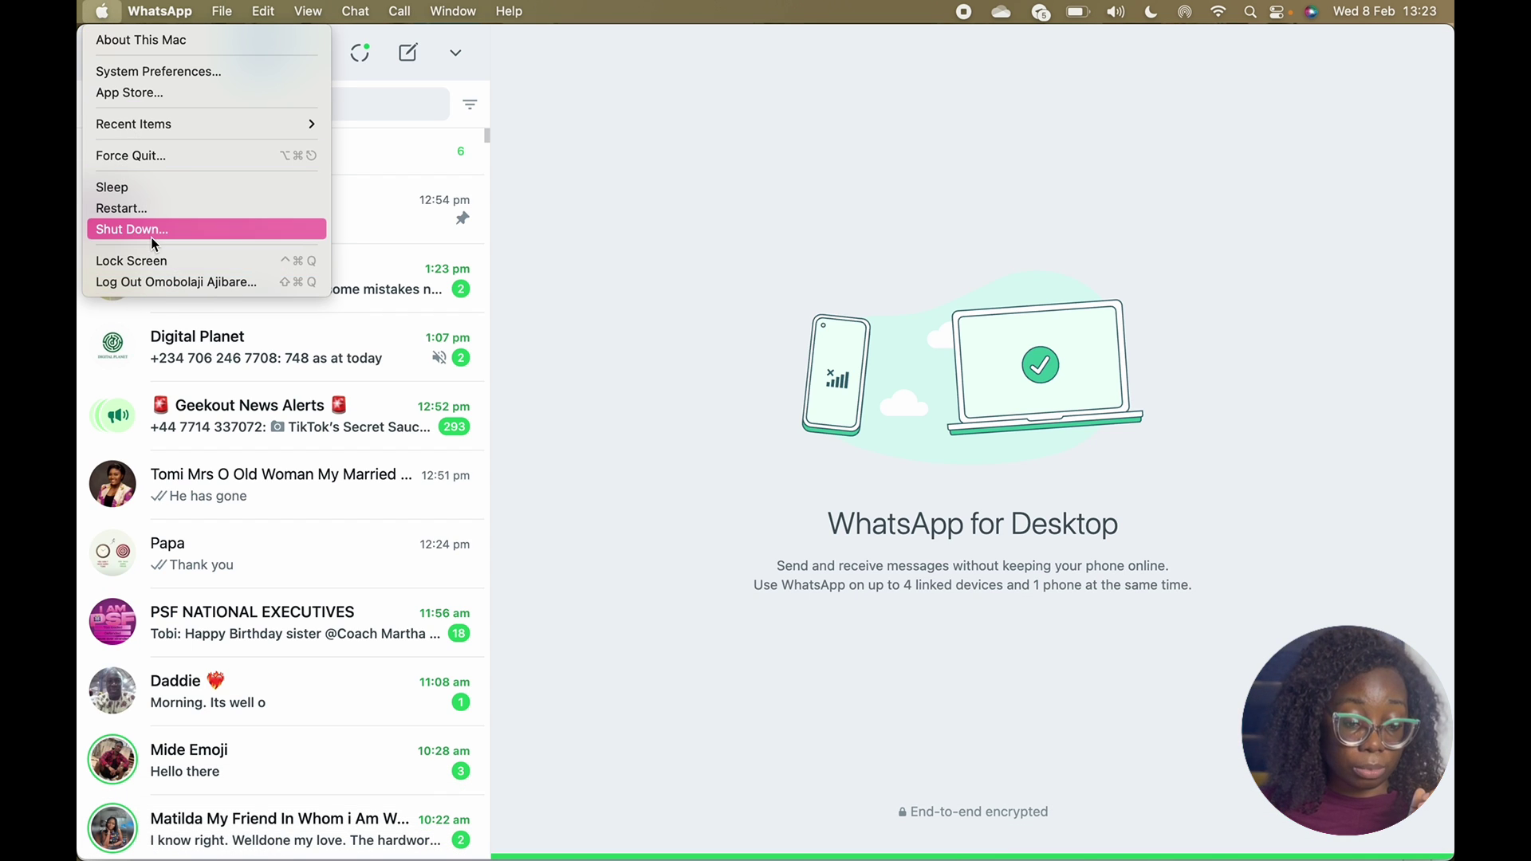
{"action": "mouse_move", "coordinate": [159, 11]}
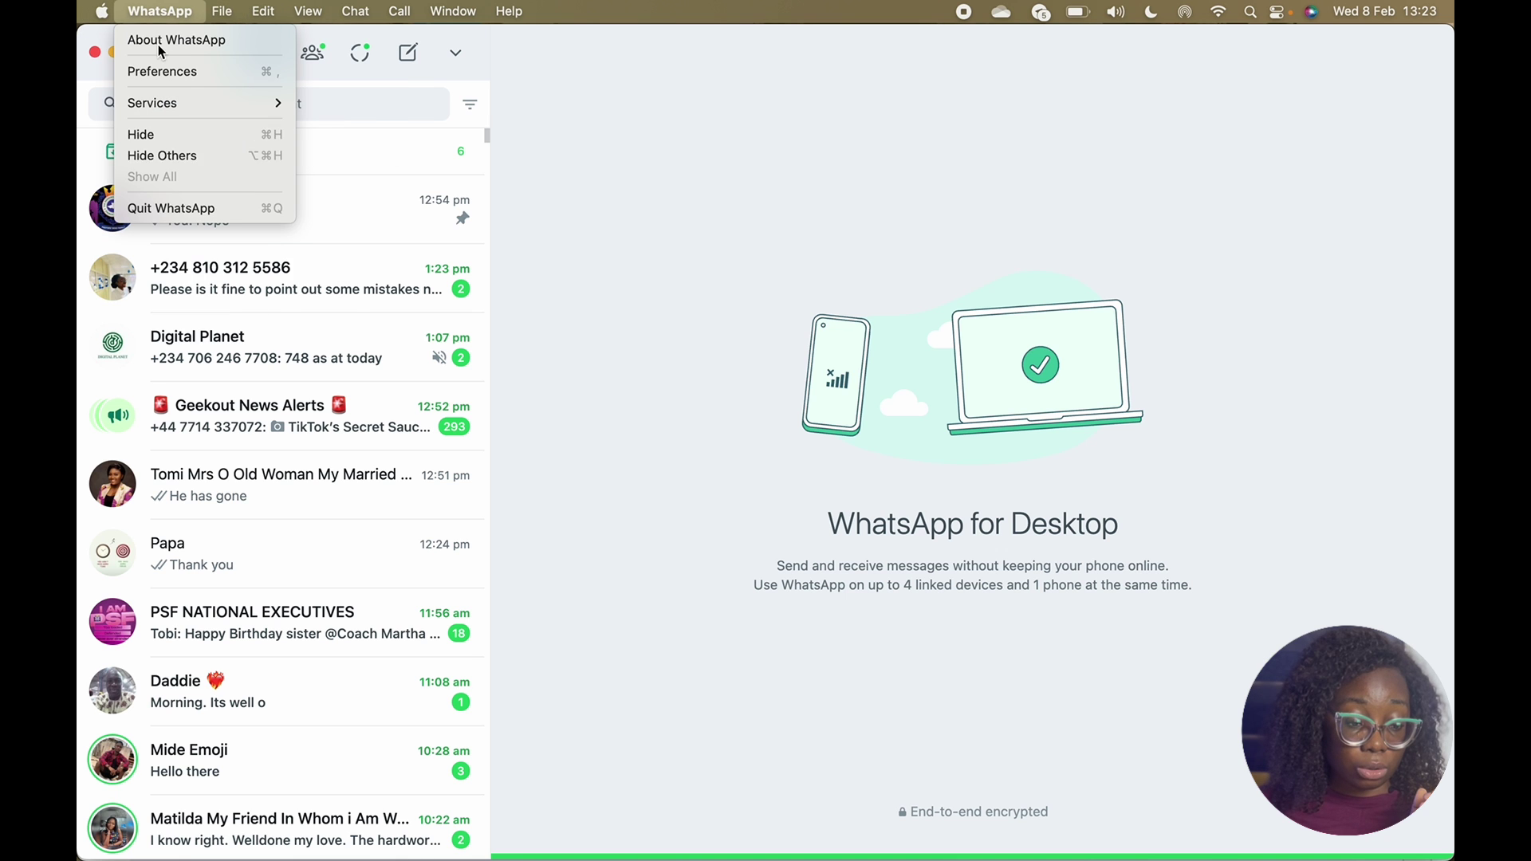
{"action": "left_click", "coordinate": [146, 210]}
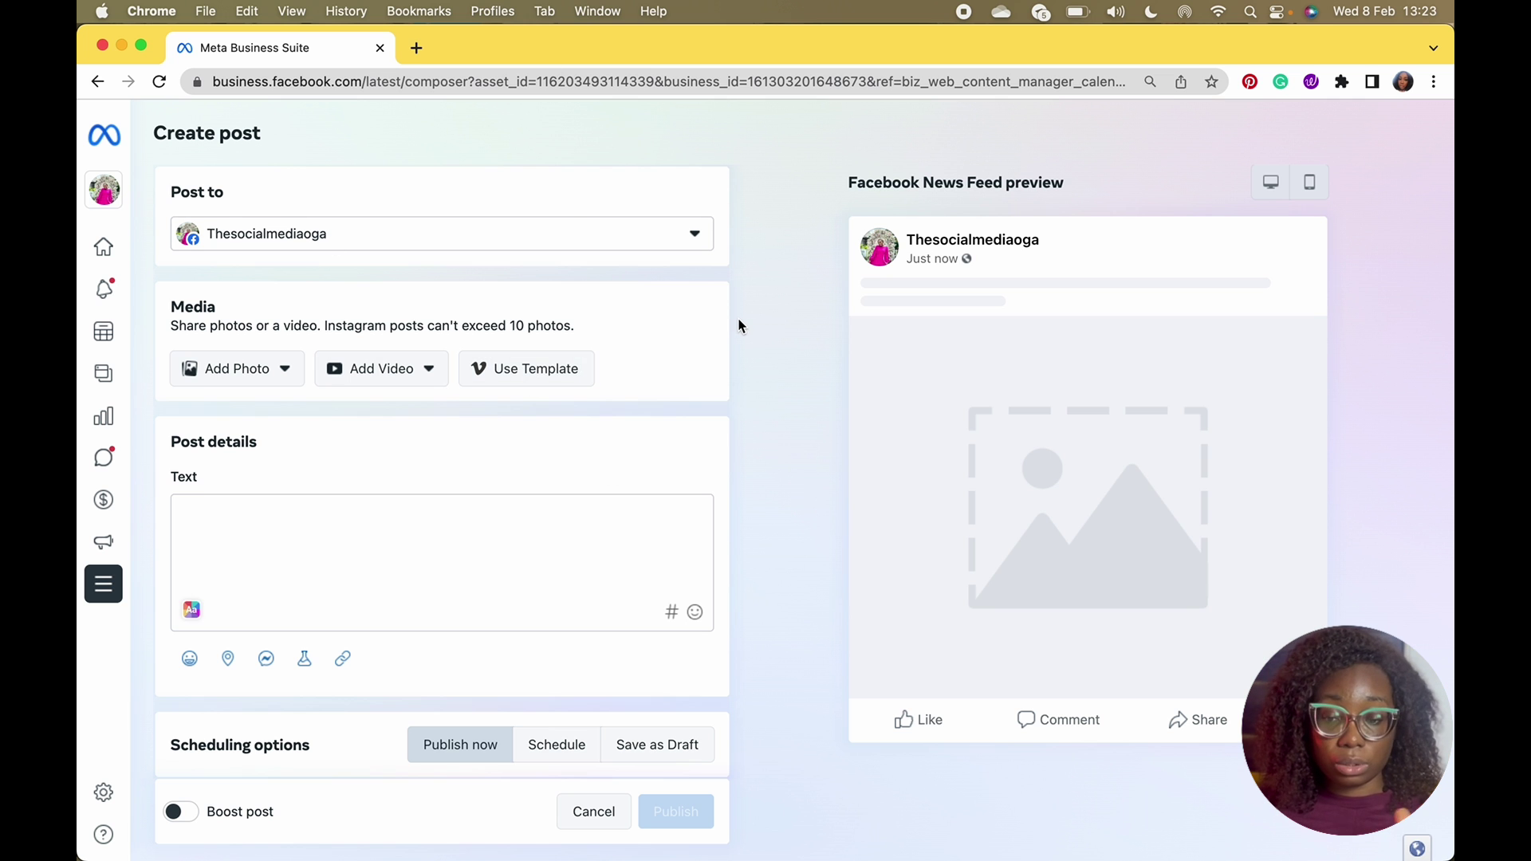
- Add the thesocialmediaoga Instagram account to the post's destinations alongside the Facebook page
{"action": "left_click", "coordinate": [476, 246]}
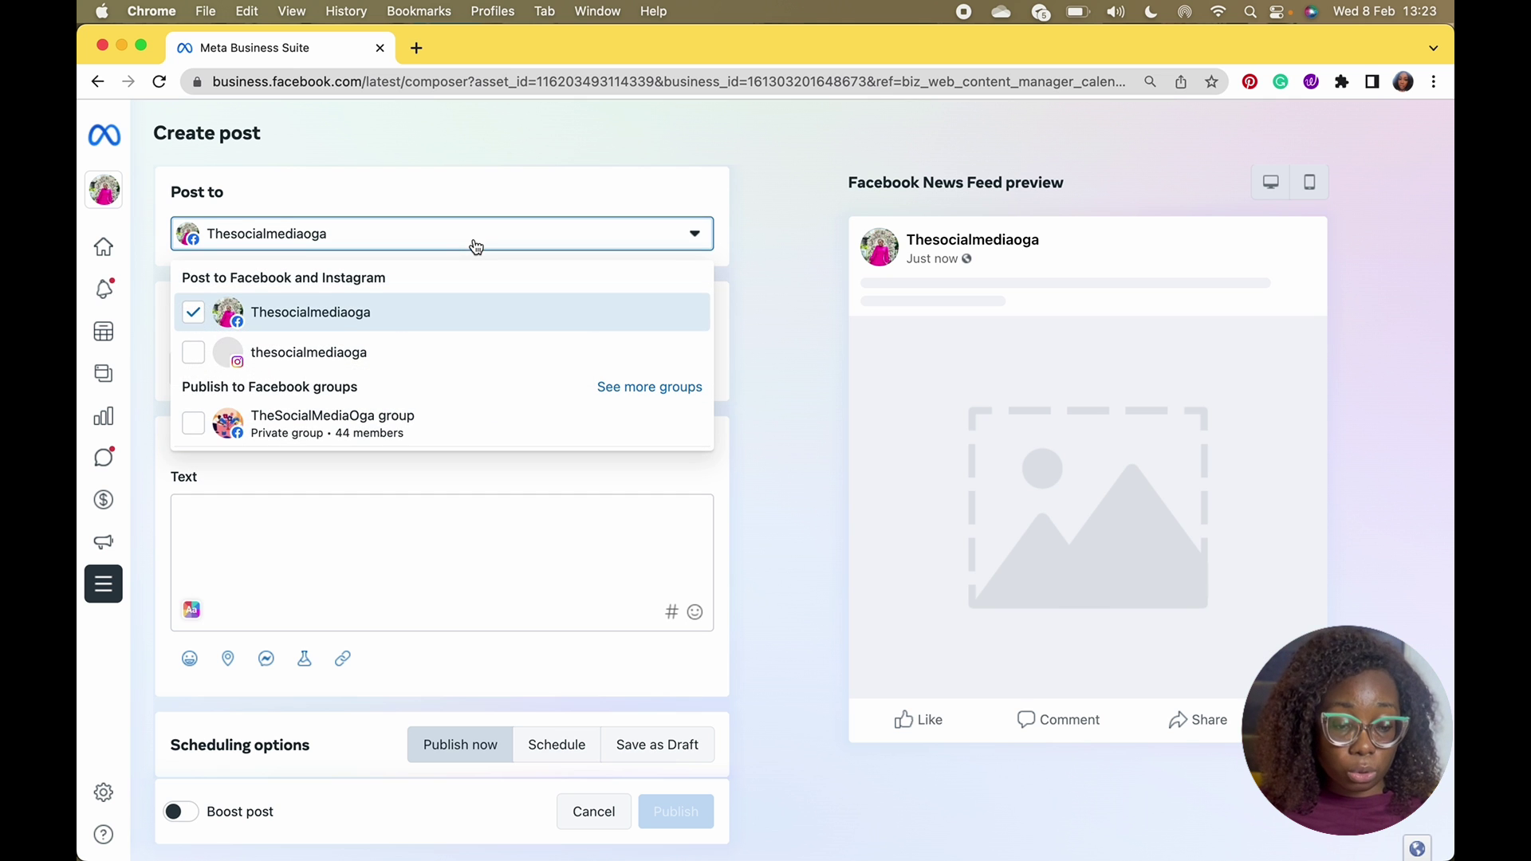
{"action": "left_click", "coordinate": [444, 351]}
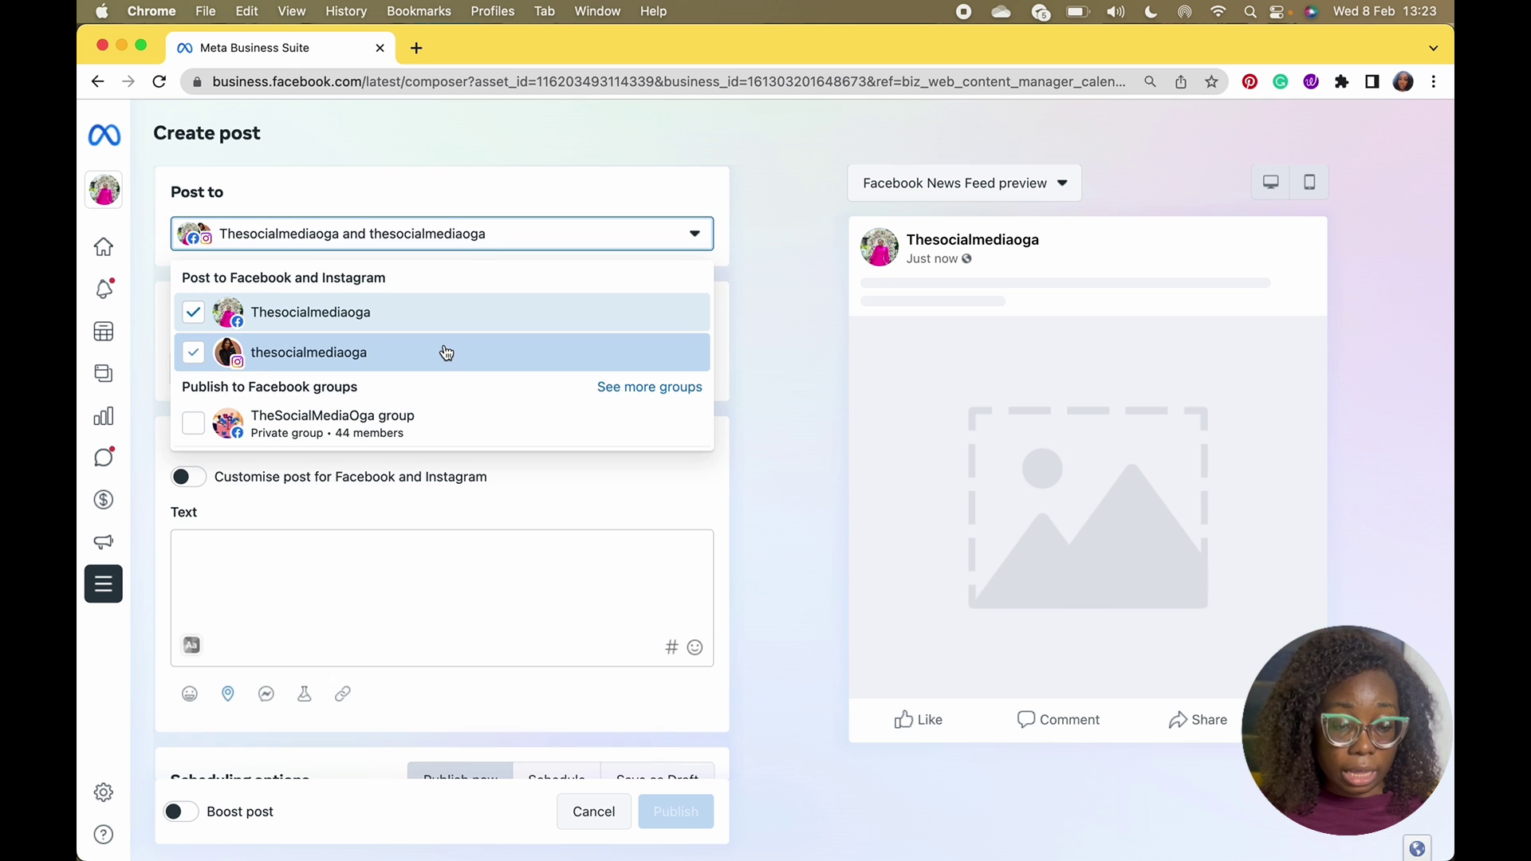
{"action": "left_click", "coordinate": [563, 476]}
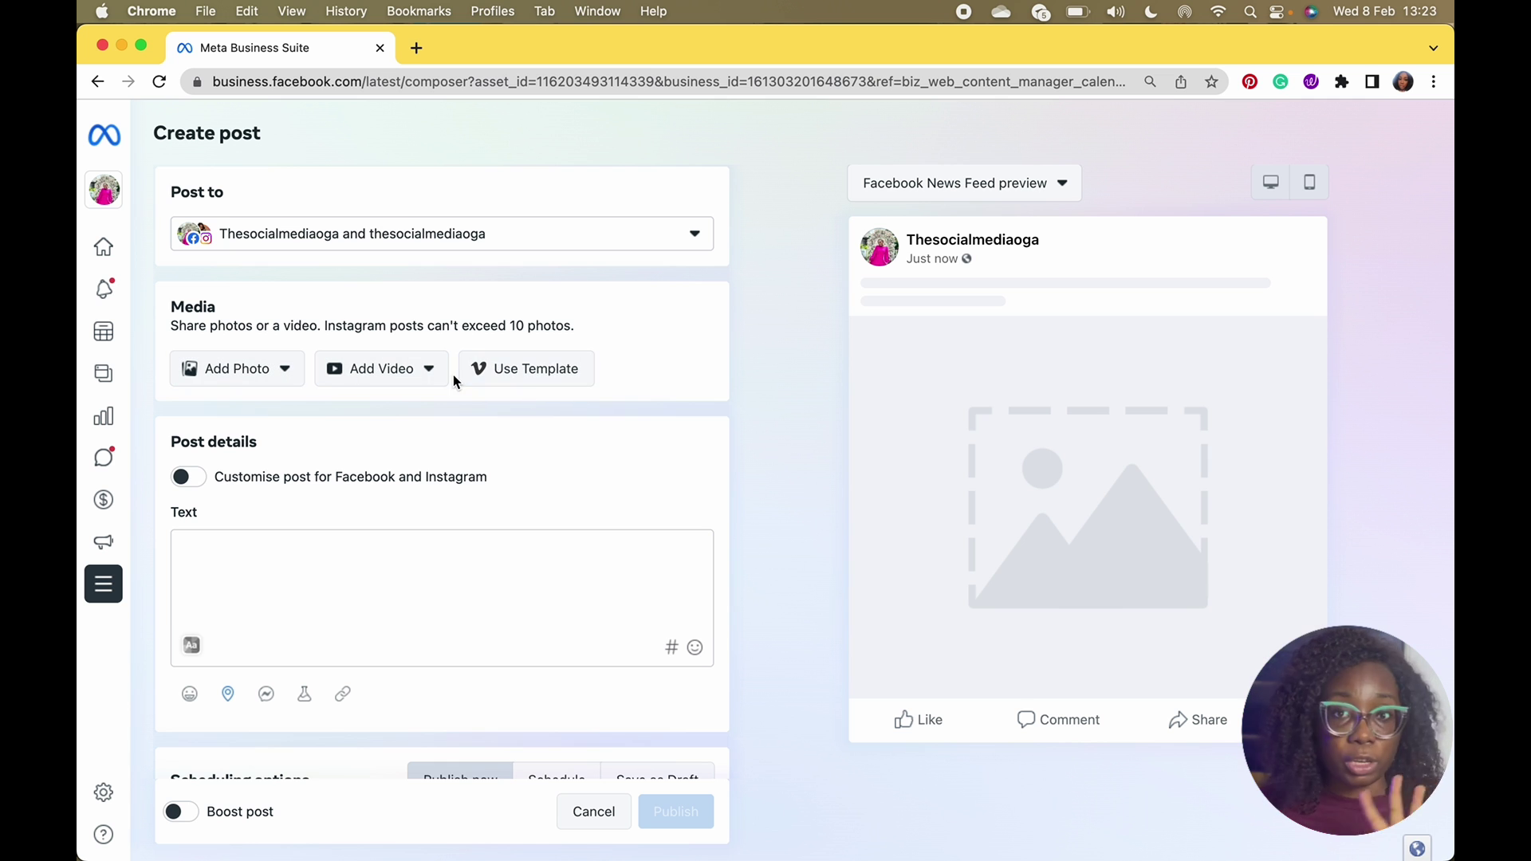
- Start adding photos to the post from the computer and open the Downloads folder
{"action": "left_click", "coordinate": [247, 370]}
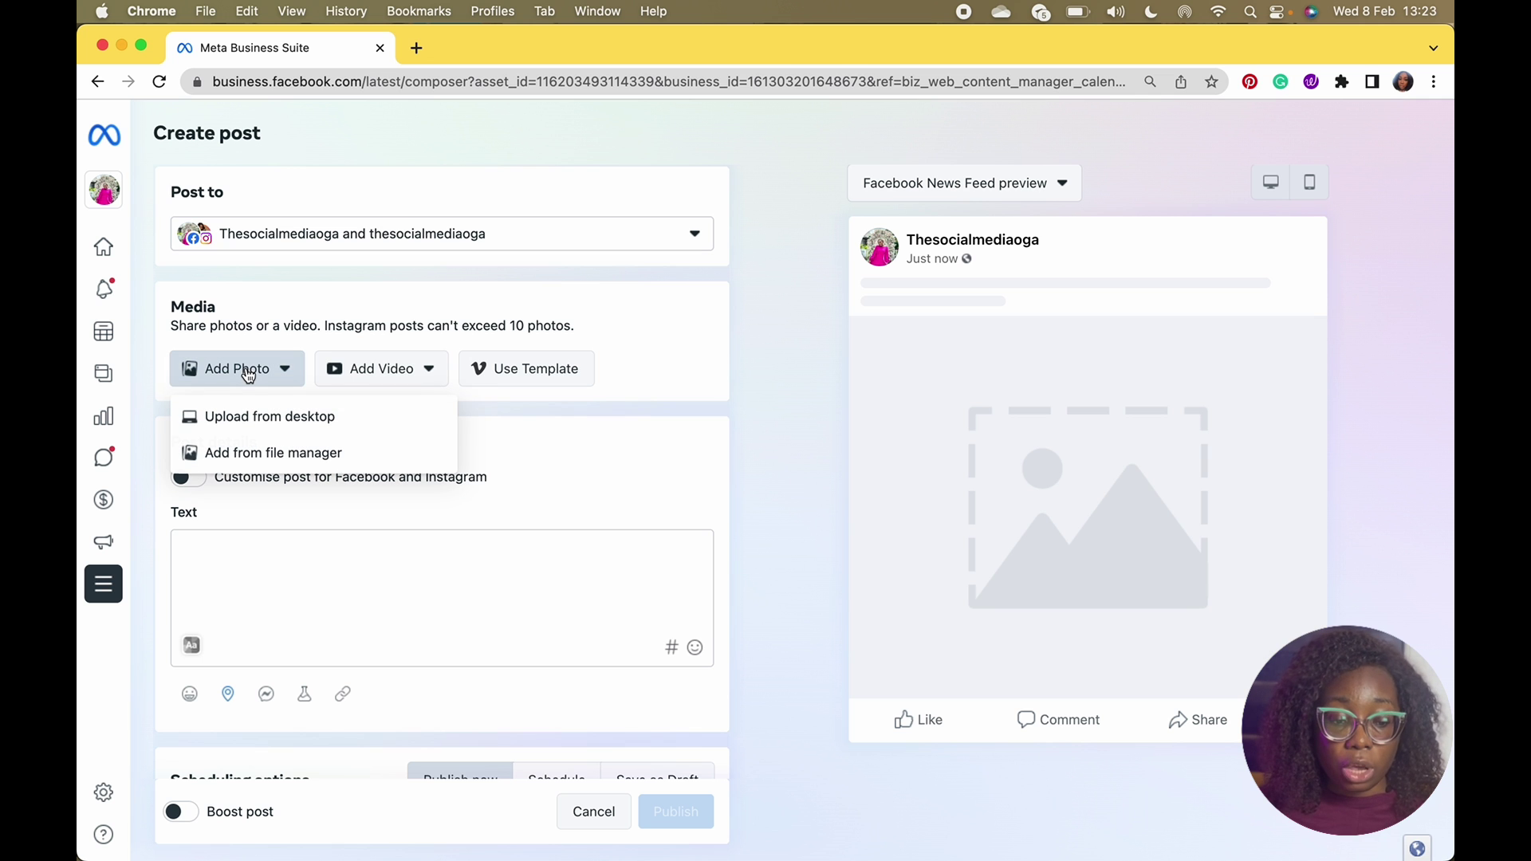
{"action": "left_click", "coordinate": [277, 419]}
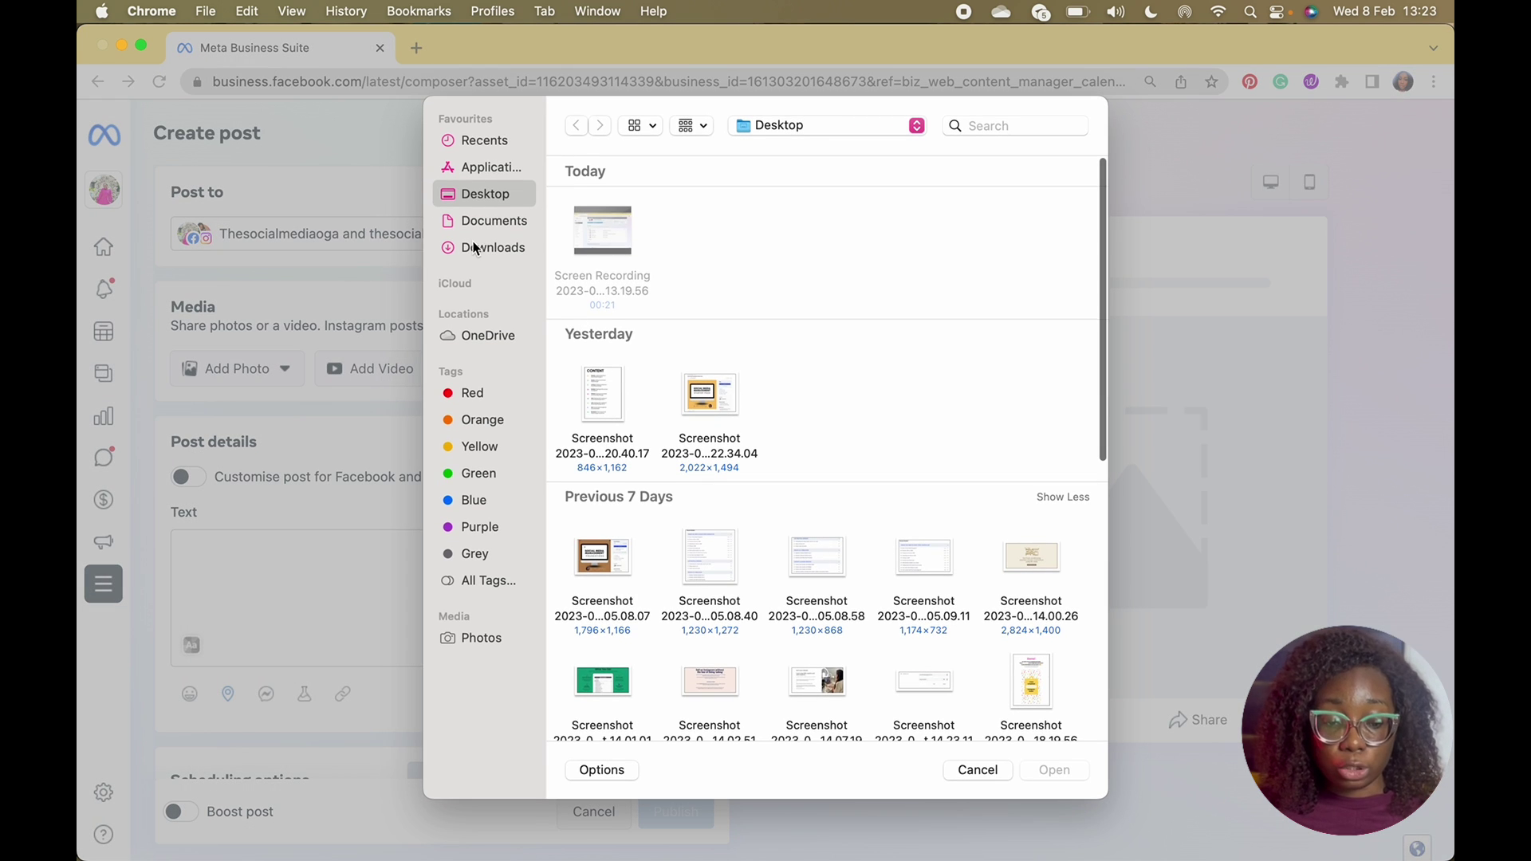
{"action": "left_click", "coordinate": [473, 247]}
- Look inside the FEBRUARY 2023 CAROUSELS (2) folder and return to Downloads
{"action": "scroll", "coordinate": [741, 471], "scroll_direction": "down", "scroll_amount": 5}
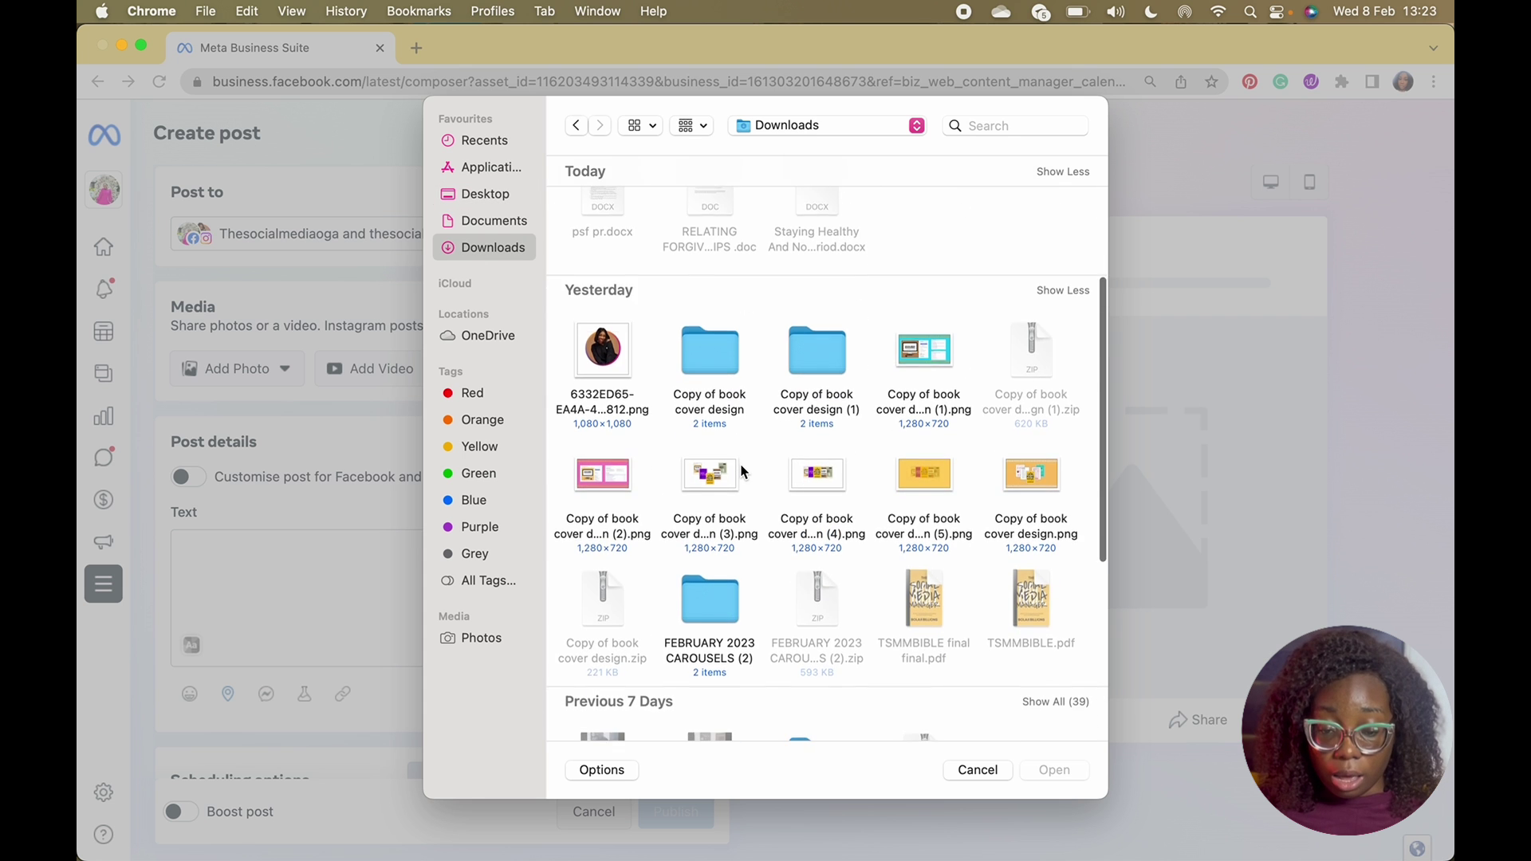
{"action": "scroll", "coordinate": [742, 471], "scroll_direction": "down", "scroll_amount": 5}
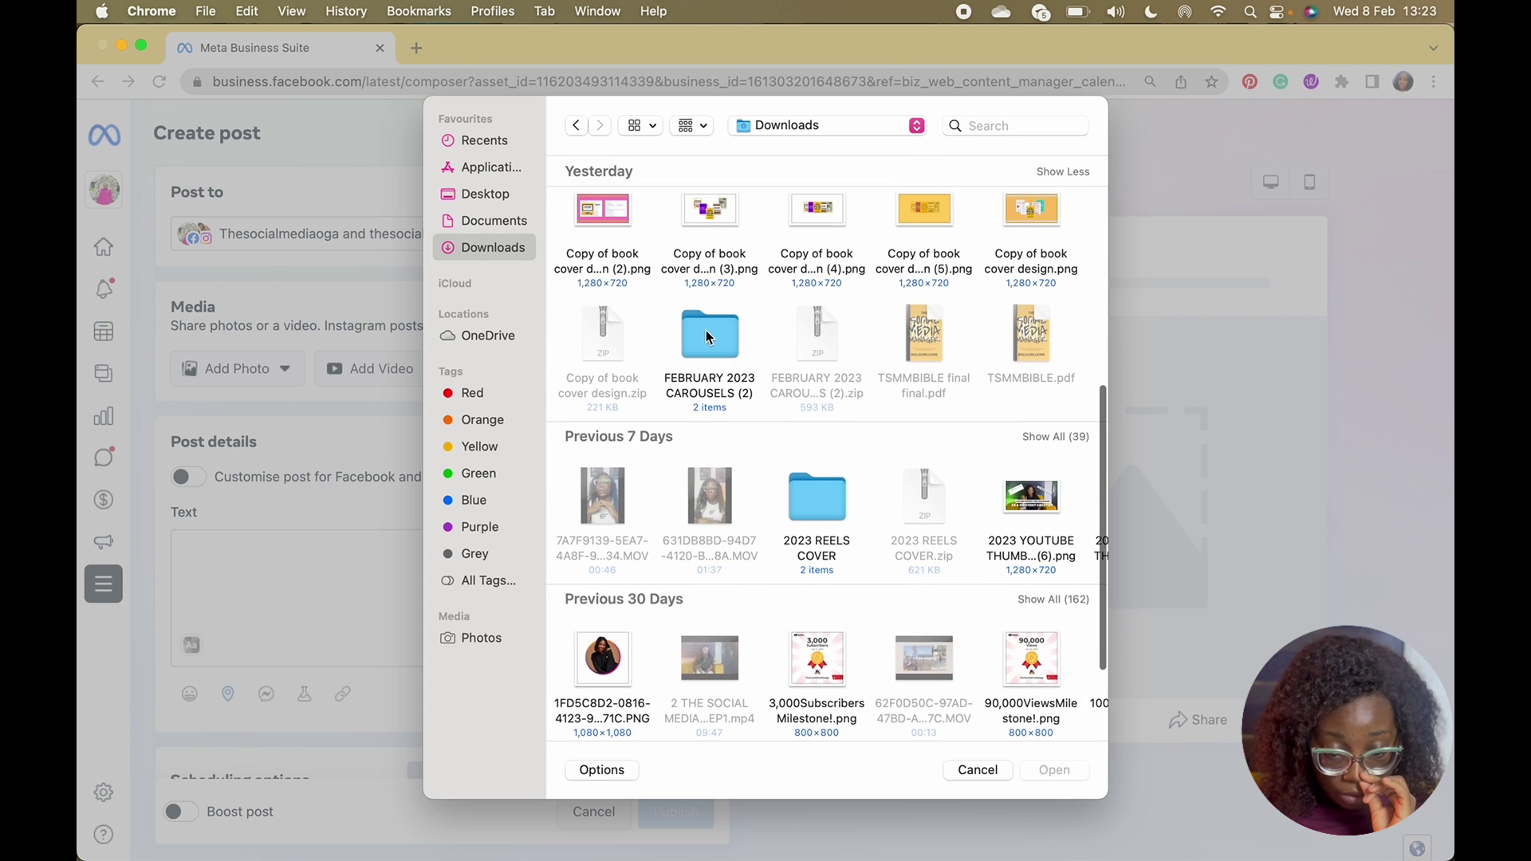
{"action": "double_click", "coordinate": [706, 330]}
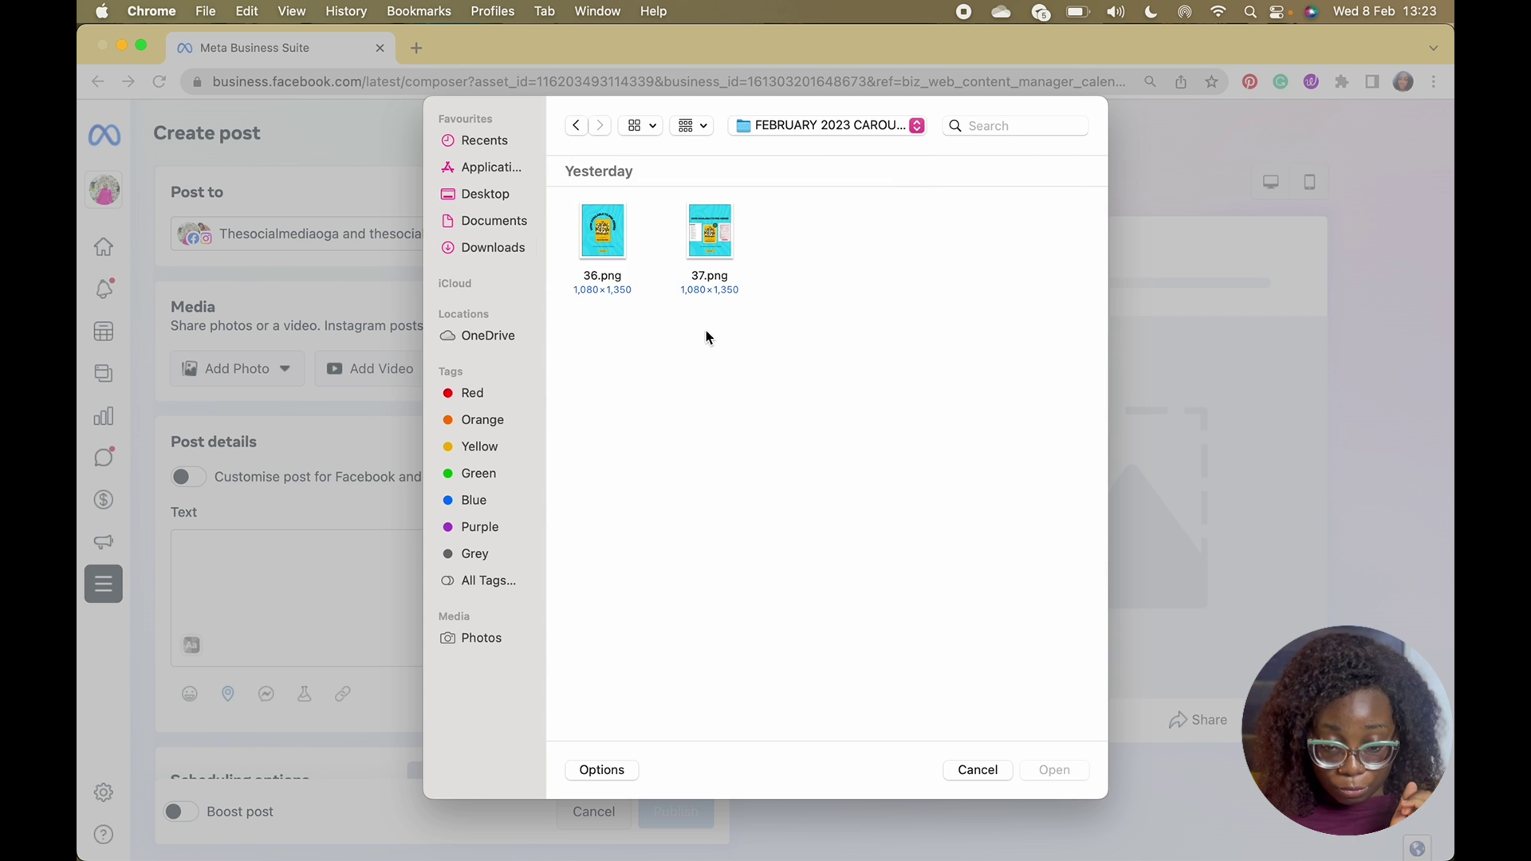
{"action": "left_click", "coordinate": [579, 128]}
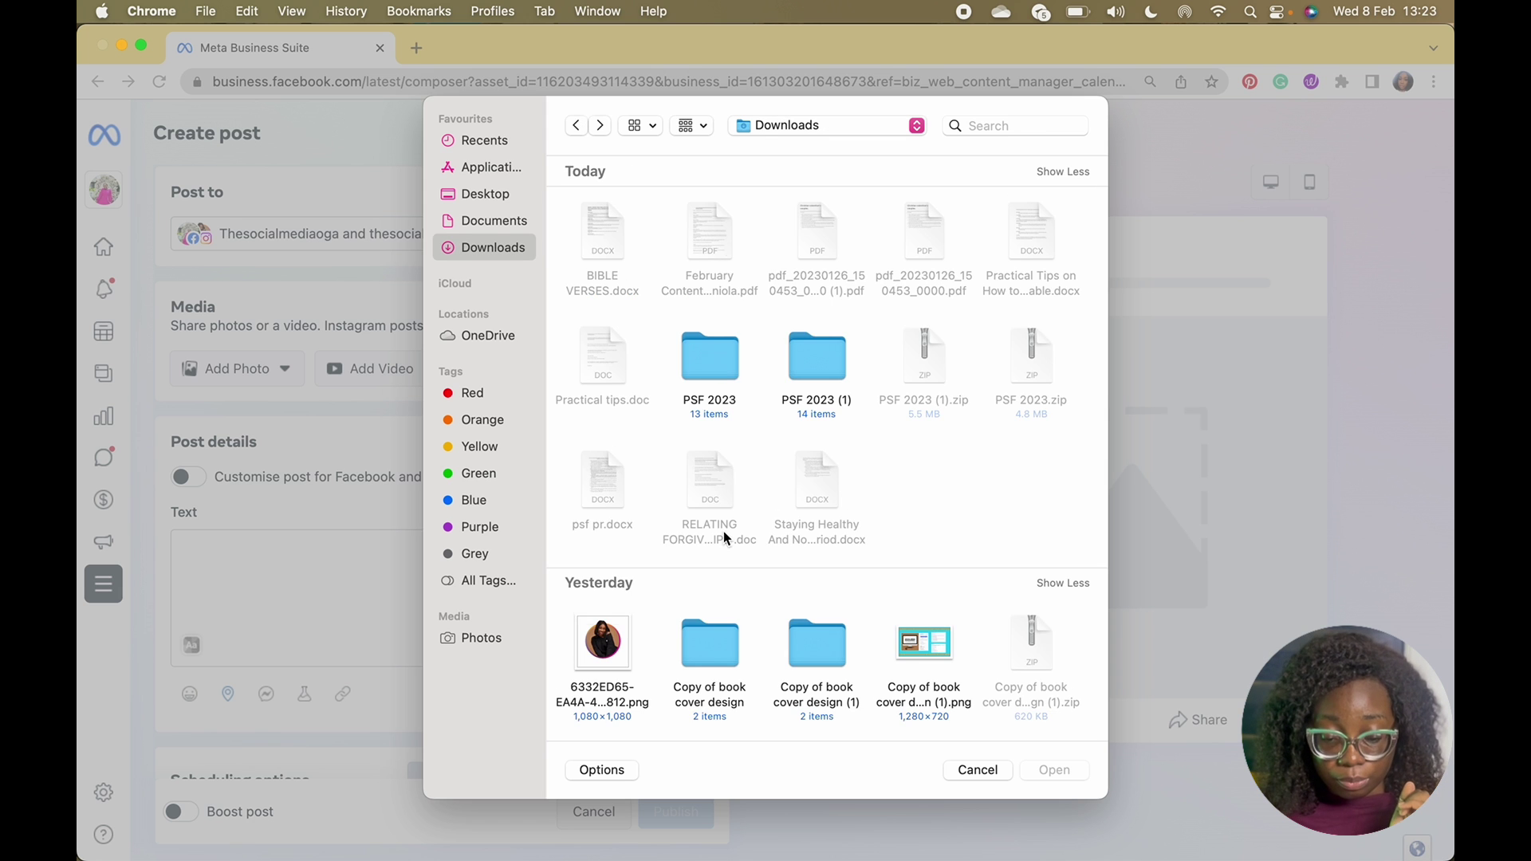
- Show all Downloads items from the previous 7 days and open the FEBRUARY 2023 CAROUSELS folder
{"action": "scroll", "coordinate": [723, 515], "scroll_direction": "down", "scroll_amount": 10}
{"action": "scroll", "coordinate": [854, 346], "scroll_direction": "up", "scroll_amount": 4}
{"action": "scroll", "coordinate": [855, 346], "scroll_direction": "down", "scroll_amount": 3}
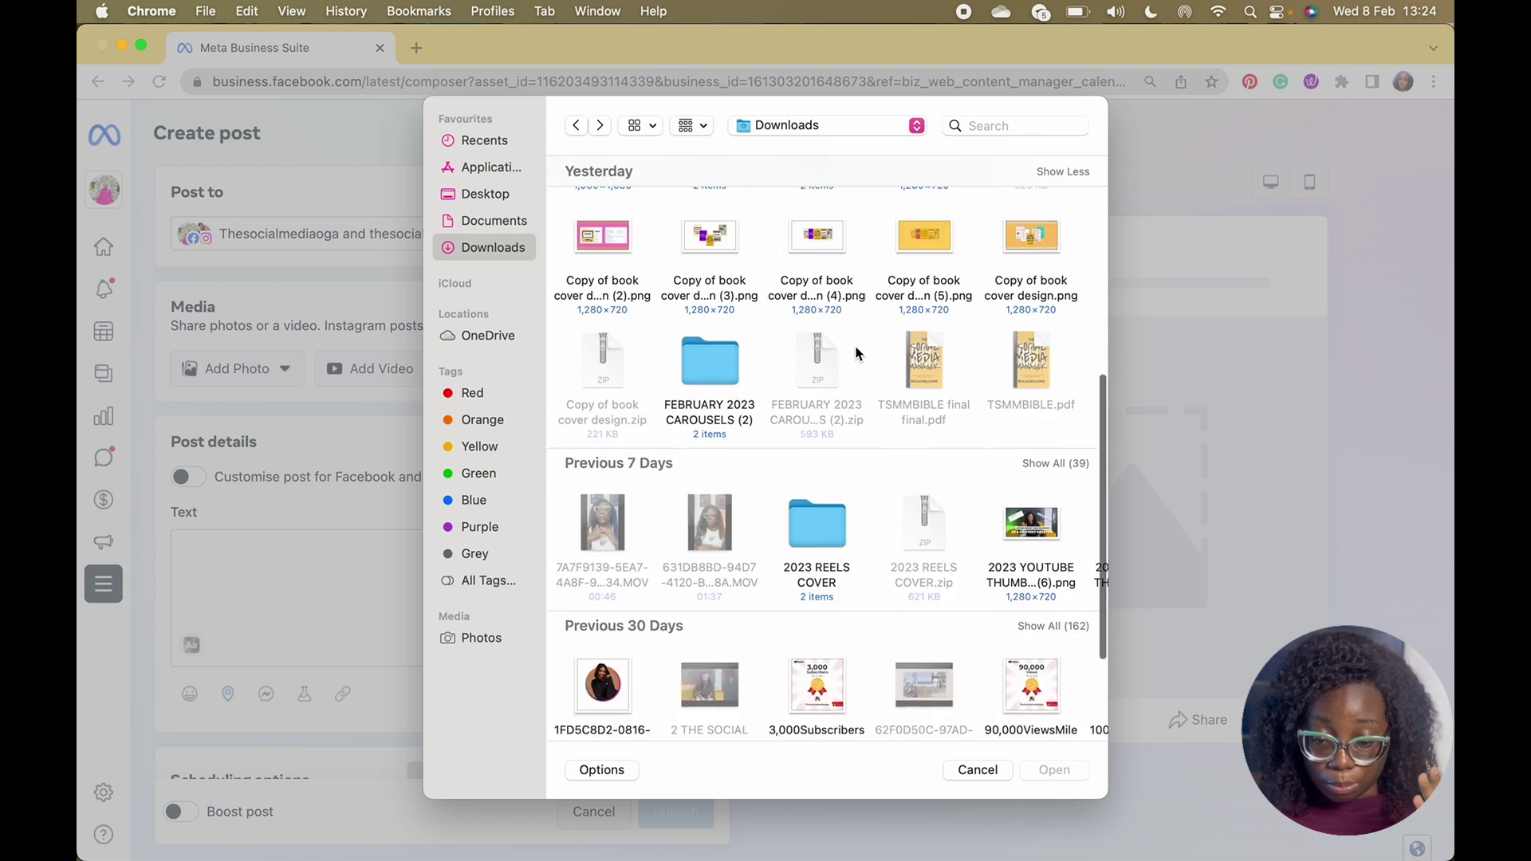
{"action": "scroll", "coordinate": [856, 352], "scroll_direction": "down", "scroll_amount": 1}
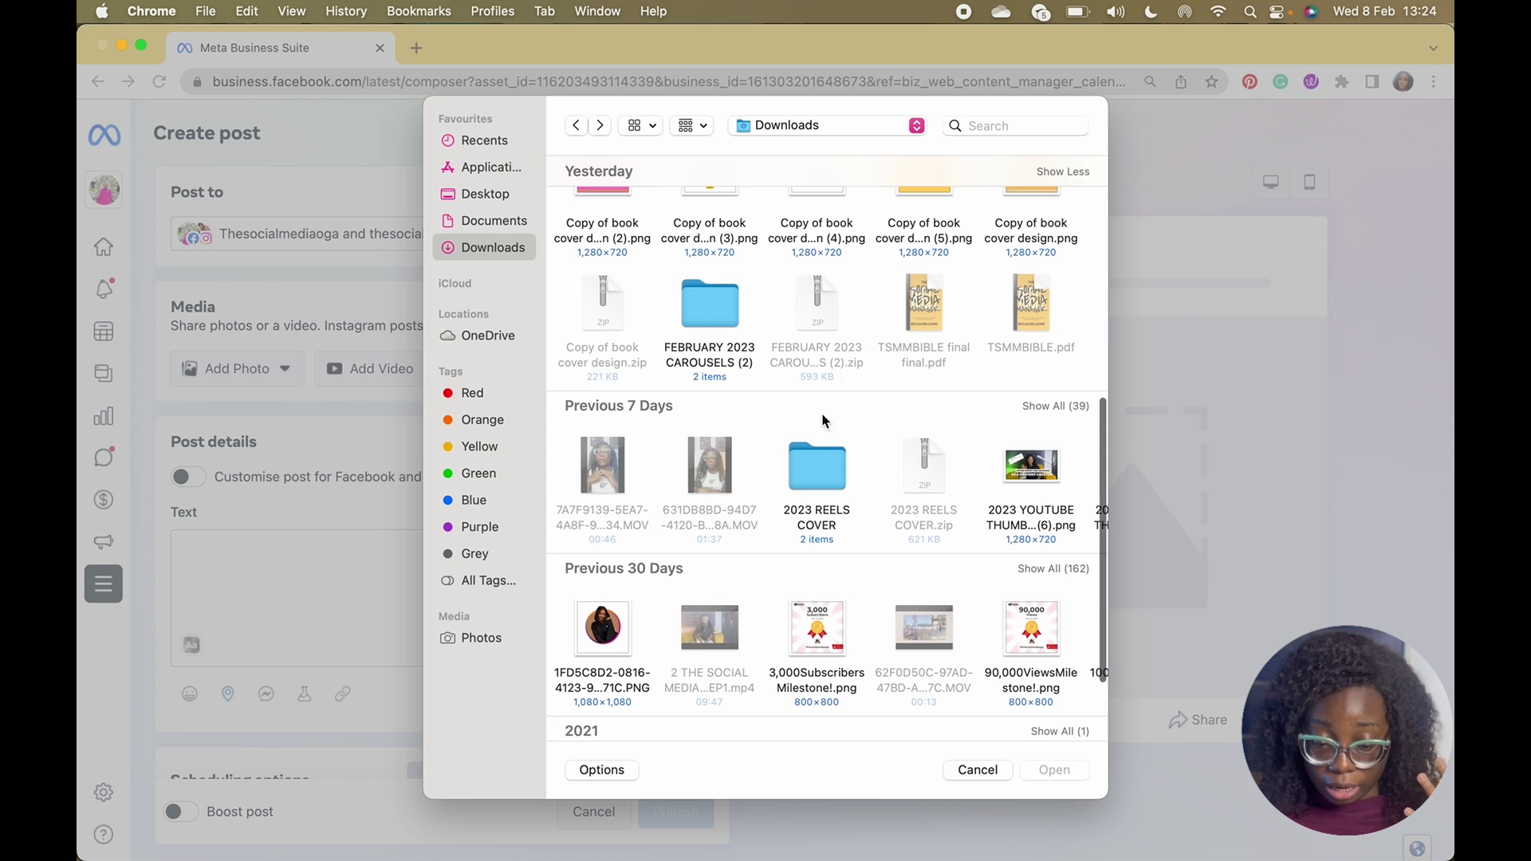
{"action": "left_click", "coordinate": [1036, 405]}
{"action": "scroll", "coordinate": [874, 510], "scroll_direction": "down", "scroll_amount": 4}
{"action": "scroll", "coordinate": [876, 517], "scroll_direction": "down", "scroll_amount": 2}
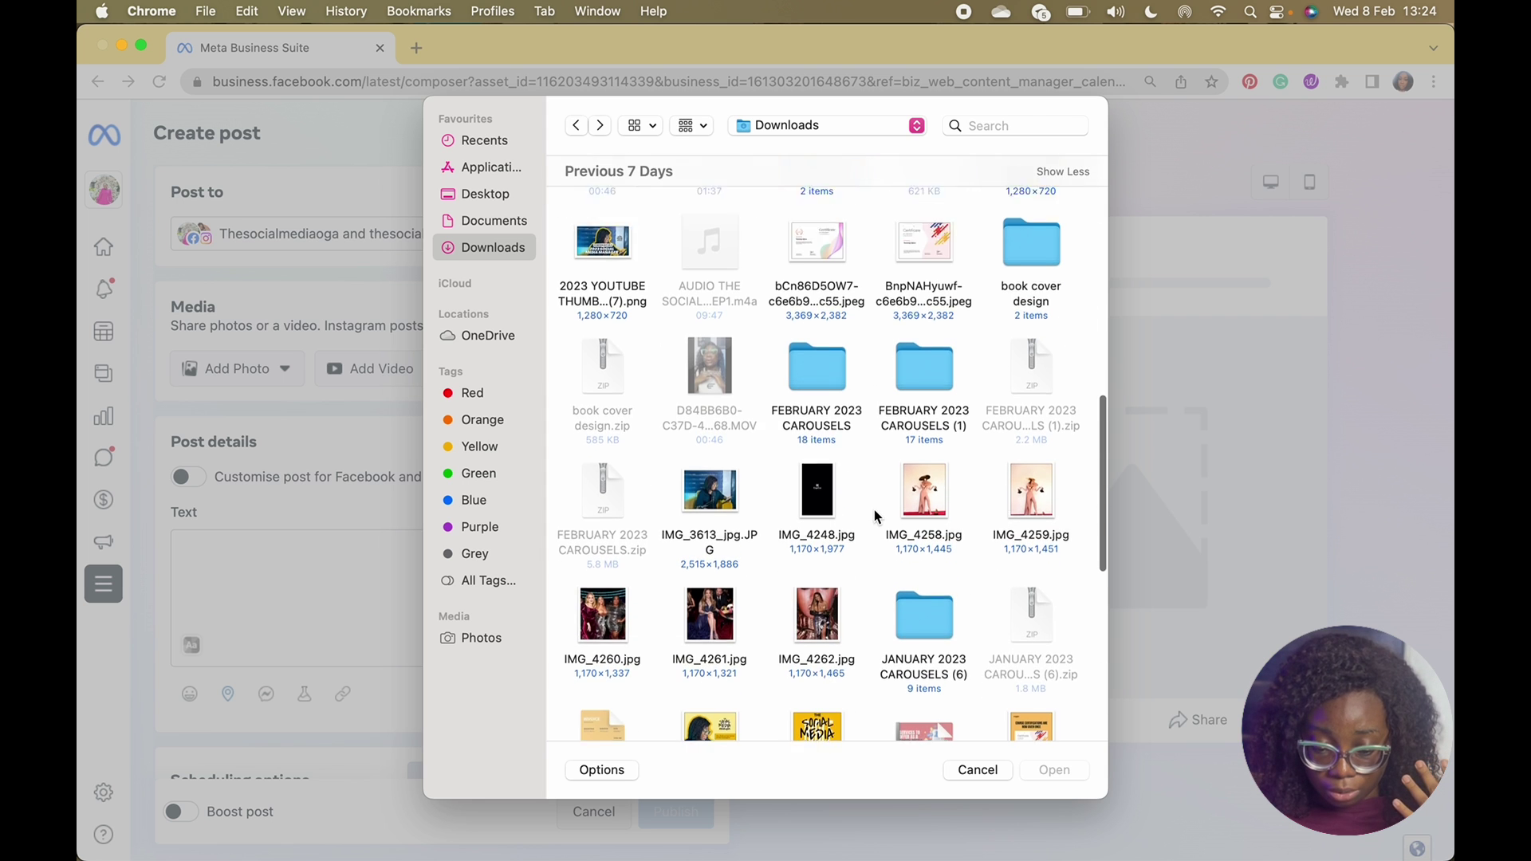
{"action": "double_click", "coordinate": [802, 325]}
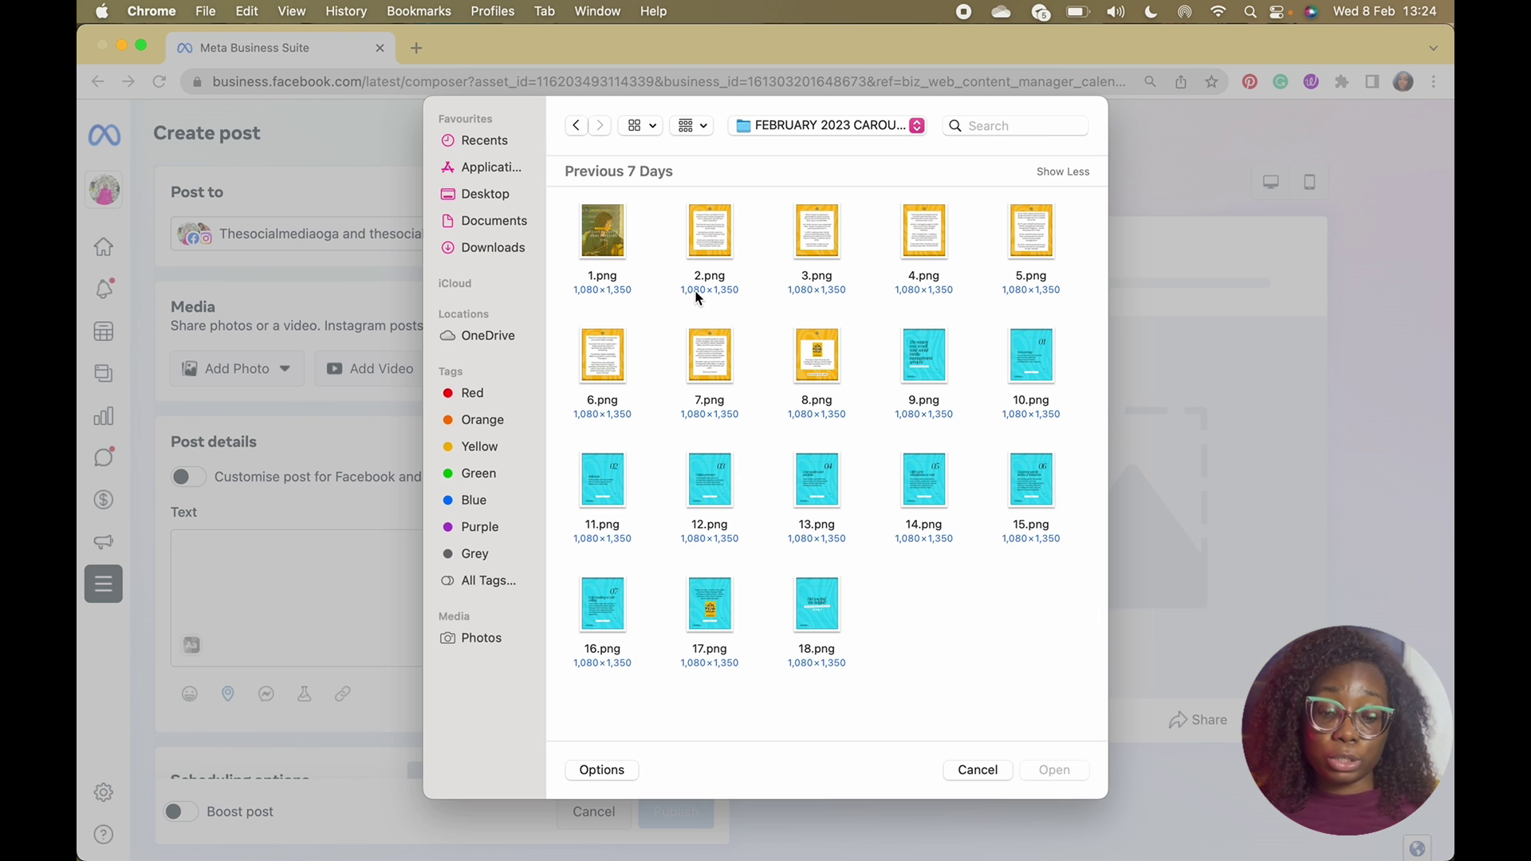
{"action": "left_click", "coordinate": [606, 245]}
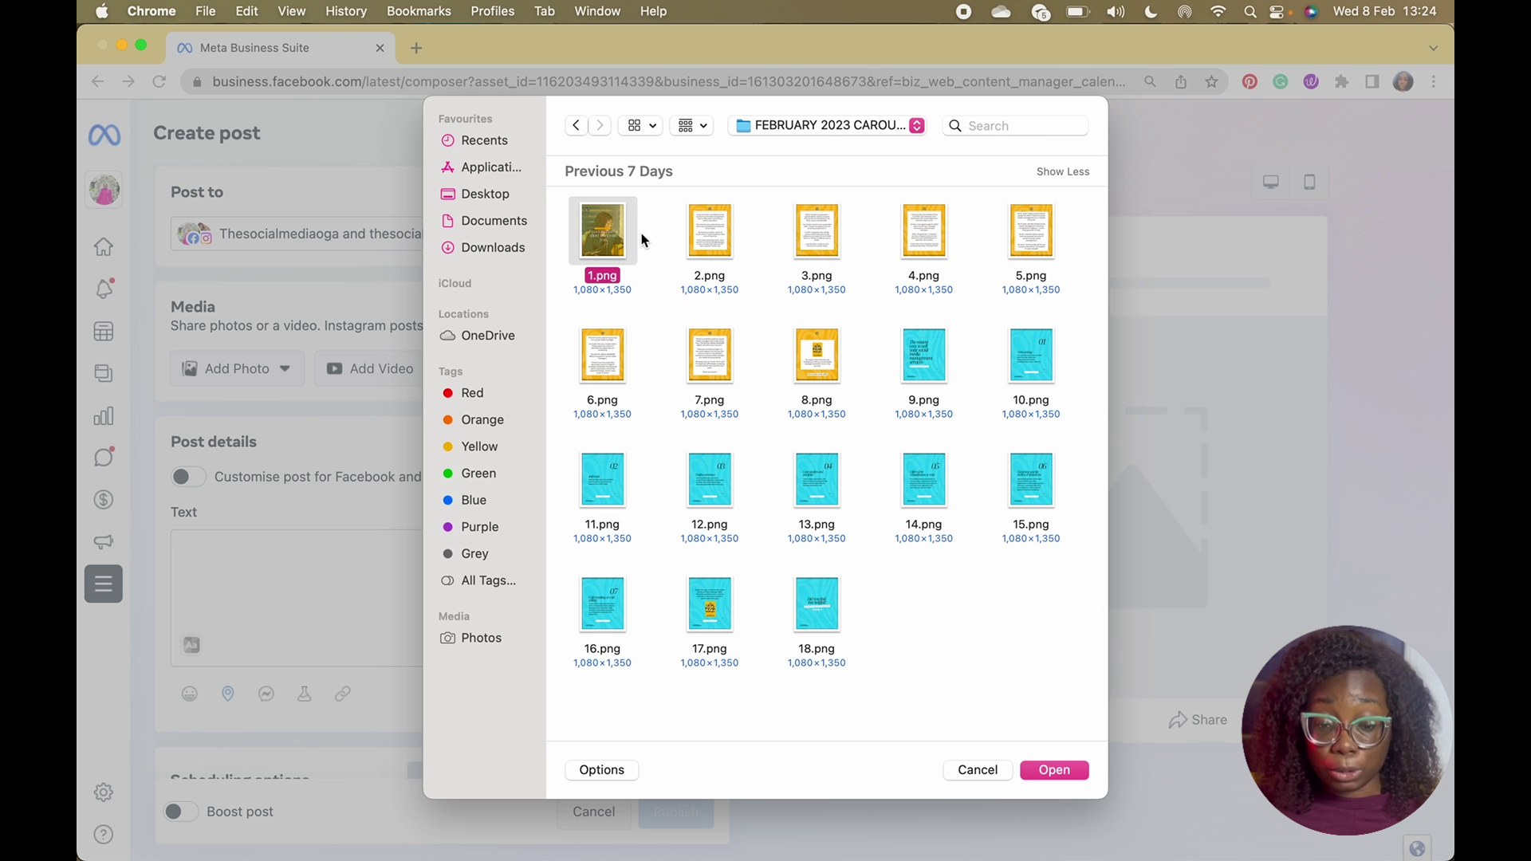
{"action": "left_click", "coordinate": [725, 230], "text": "super"}
{"action": "left_click", "coordinate": [813, 241], "text": "super"}
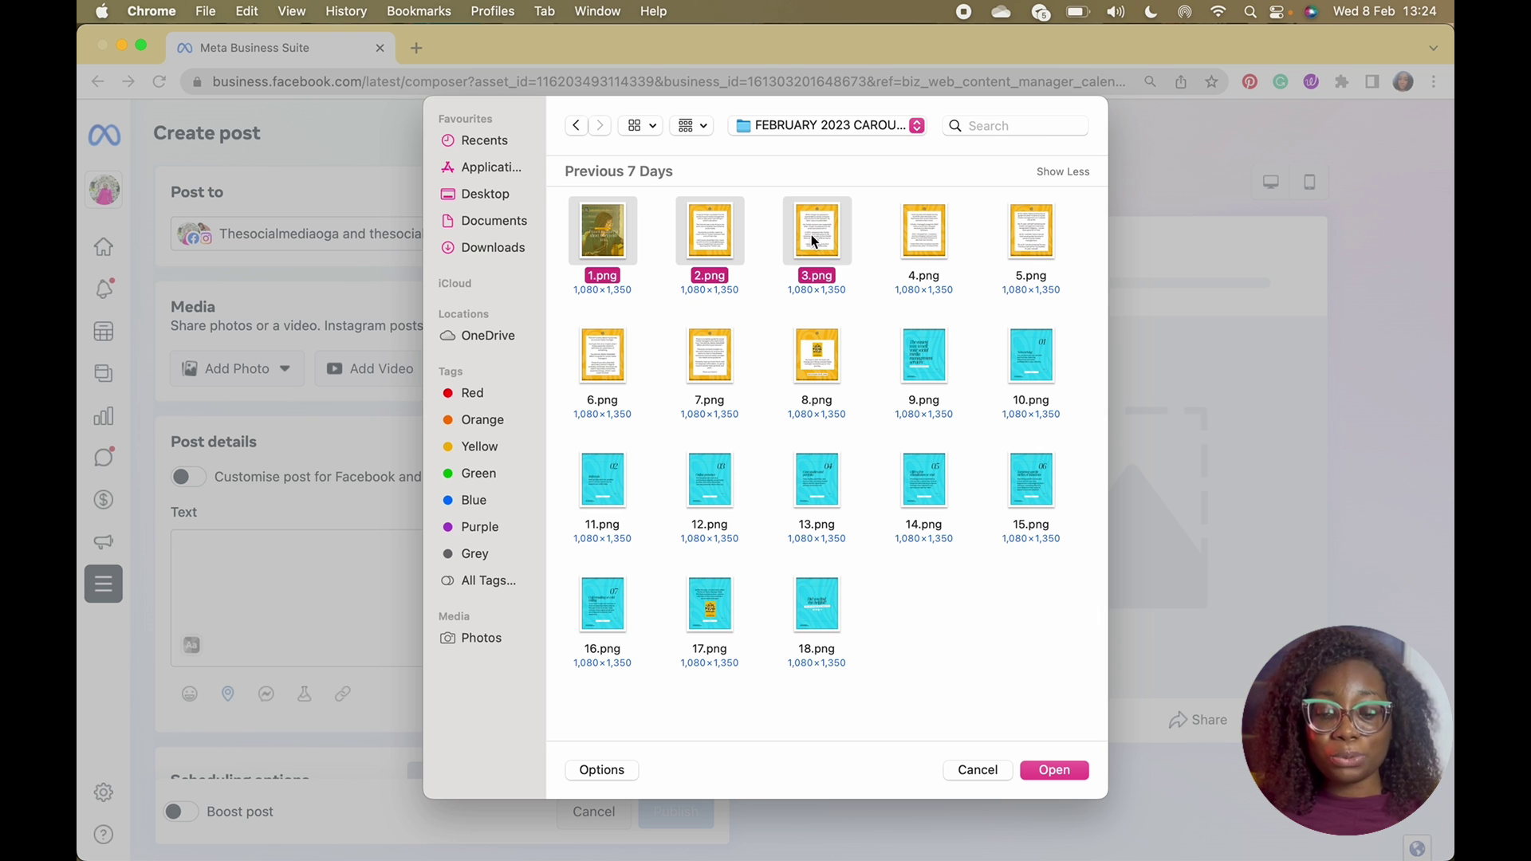
{"action": "left_click", "coordinate": [923, 237], "text": "super"}
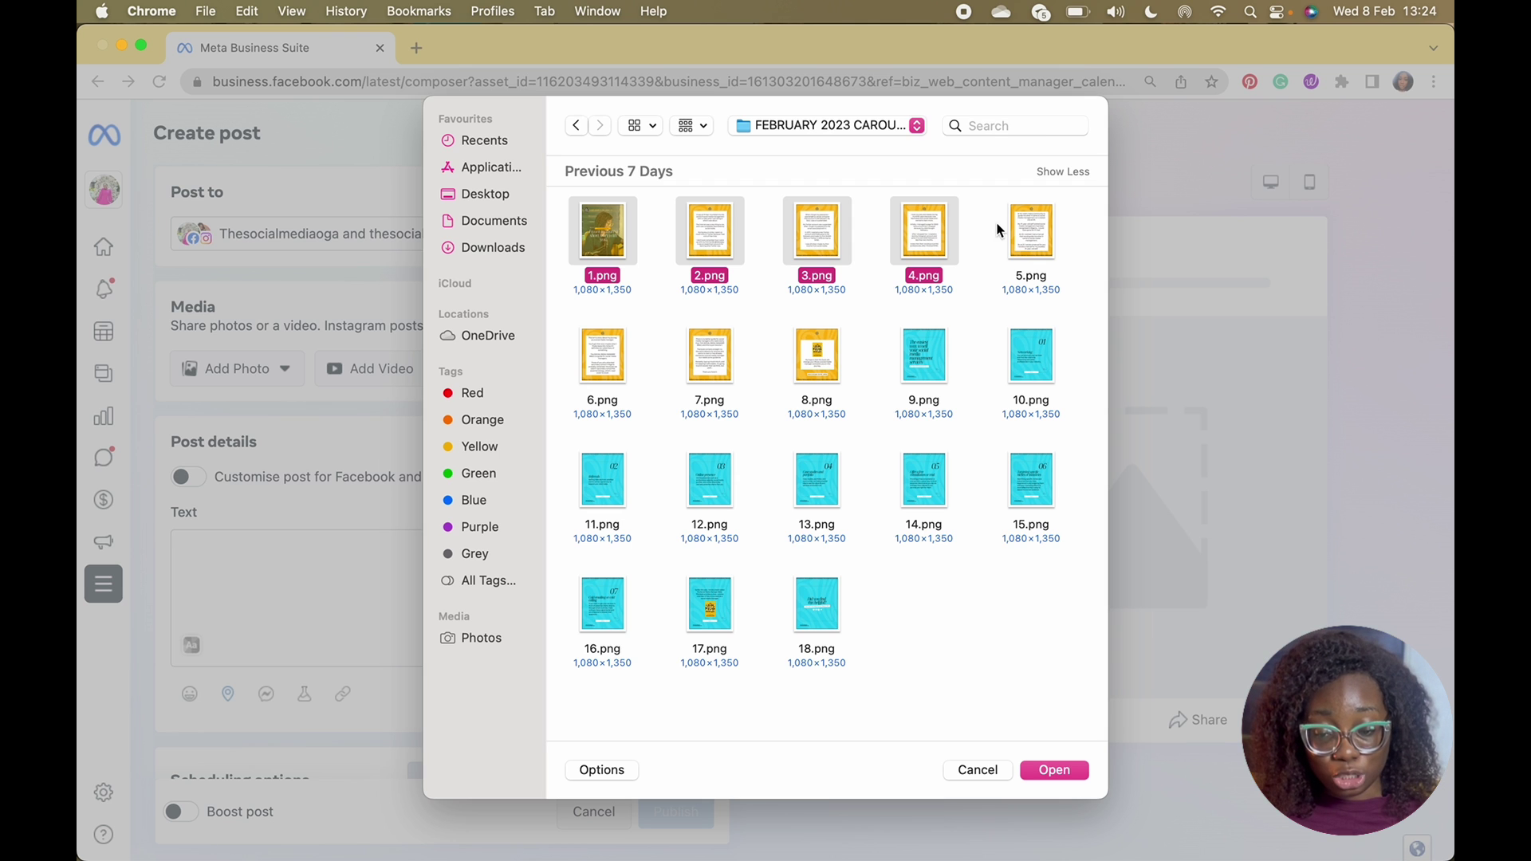
- Select the ten carousel images 9.png to 18.png and add them to the post
{"action": "left_click", "coordinate": [924, 355]}
{"action": "left_click", "coordinate": [1027, 354], "text": "super"}
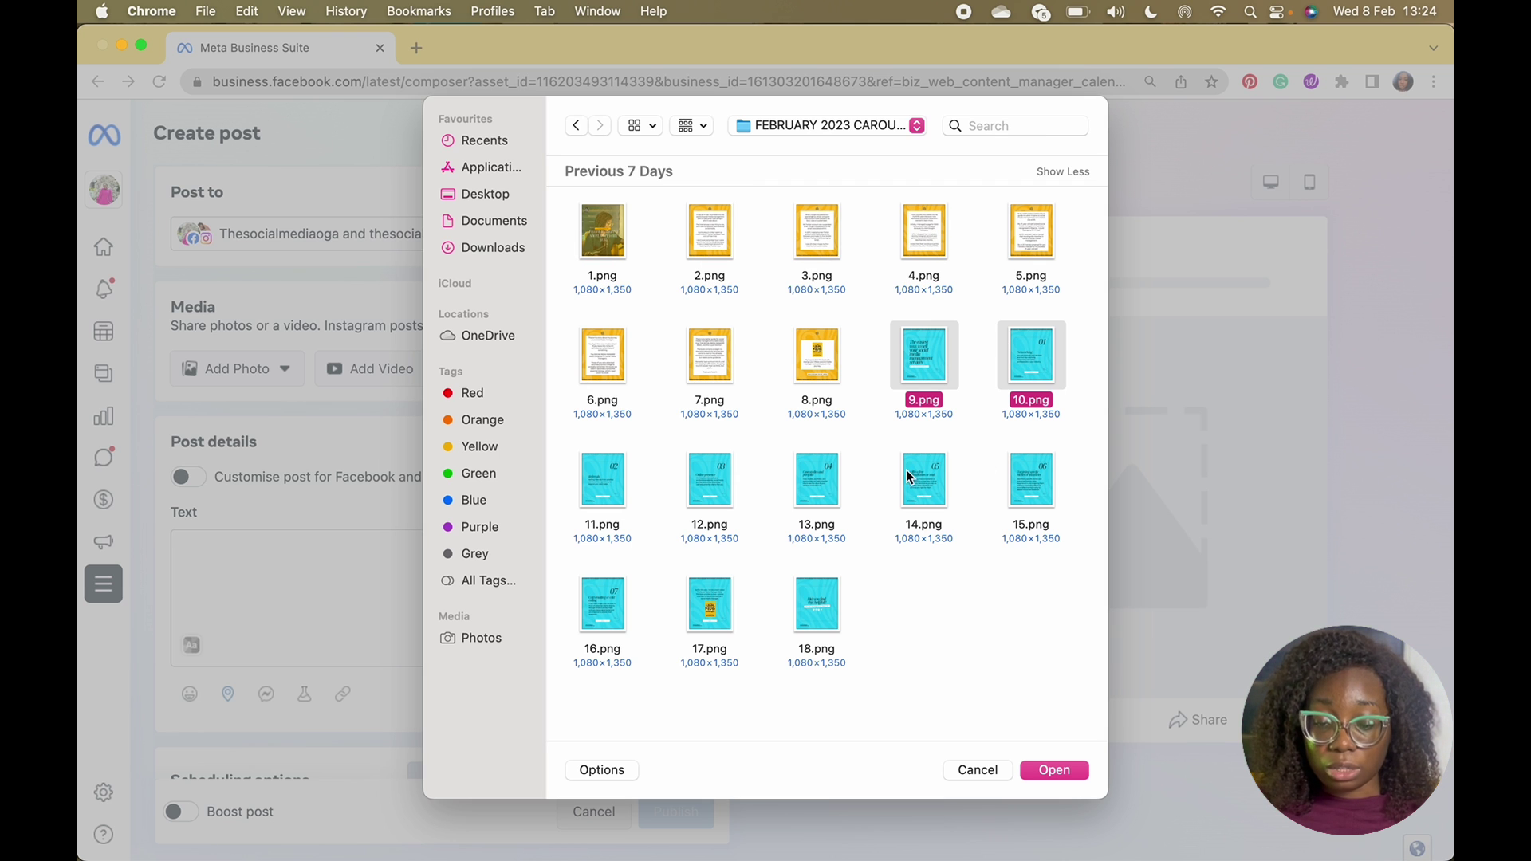
{"action": "left_click", "coordinate": [604, 487], "text": "super"}
{"action": "left_click", "coordinate": [729, 472], "text": "super"}
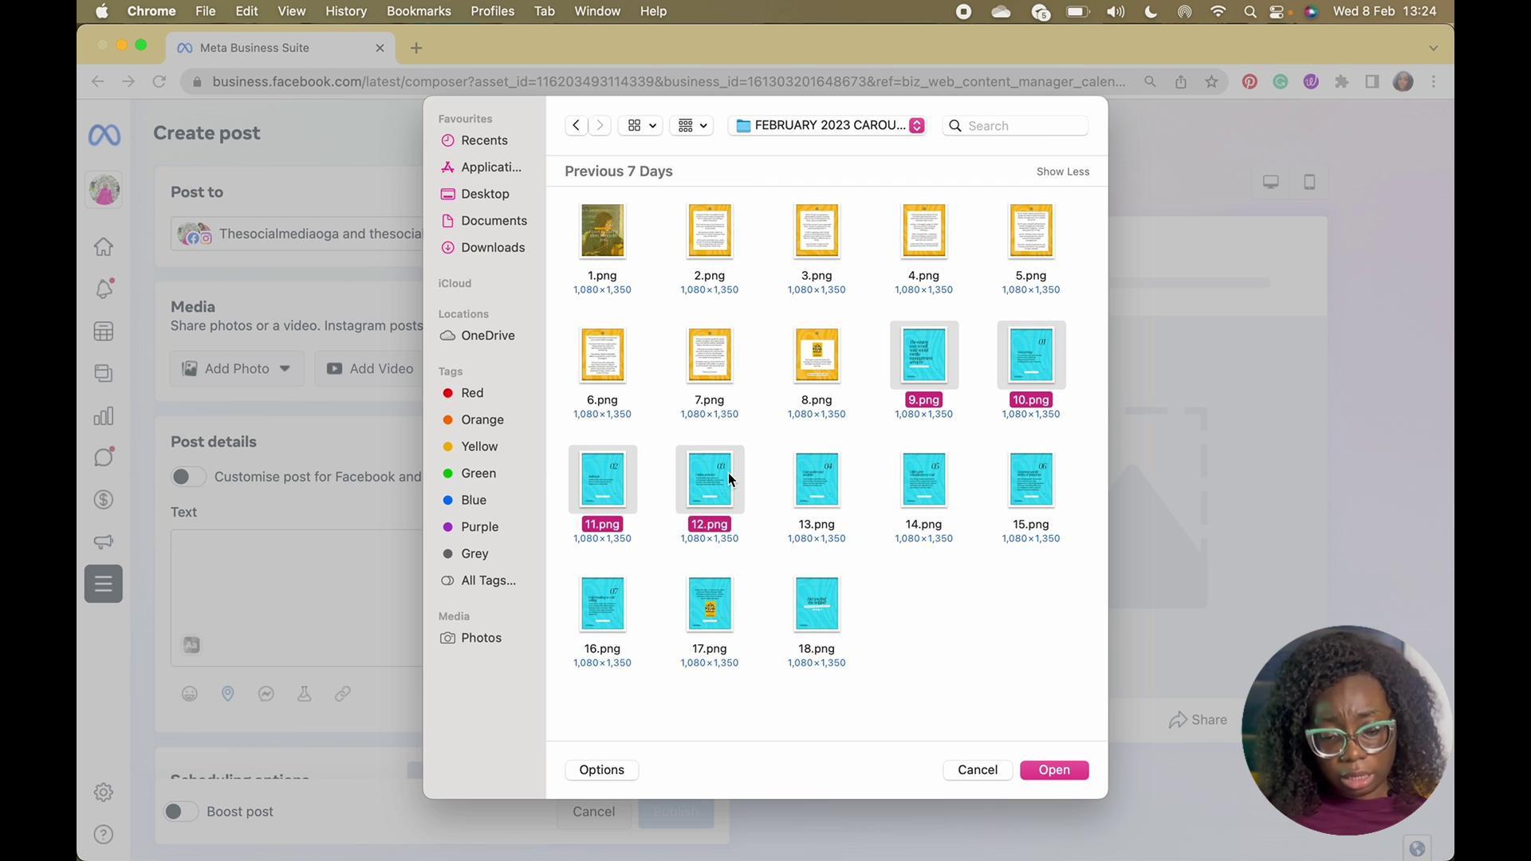
{"action": "left_click", "coordinate": [821, 471], "text": "super"}
{"action": "left_click", "coordinate": [949, 469], "text": "super"}
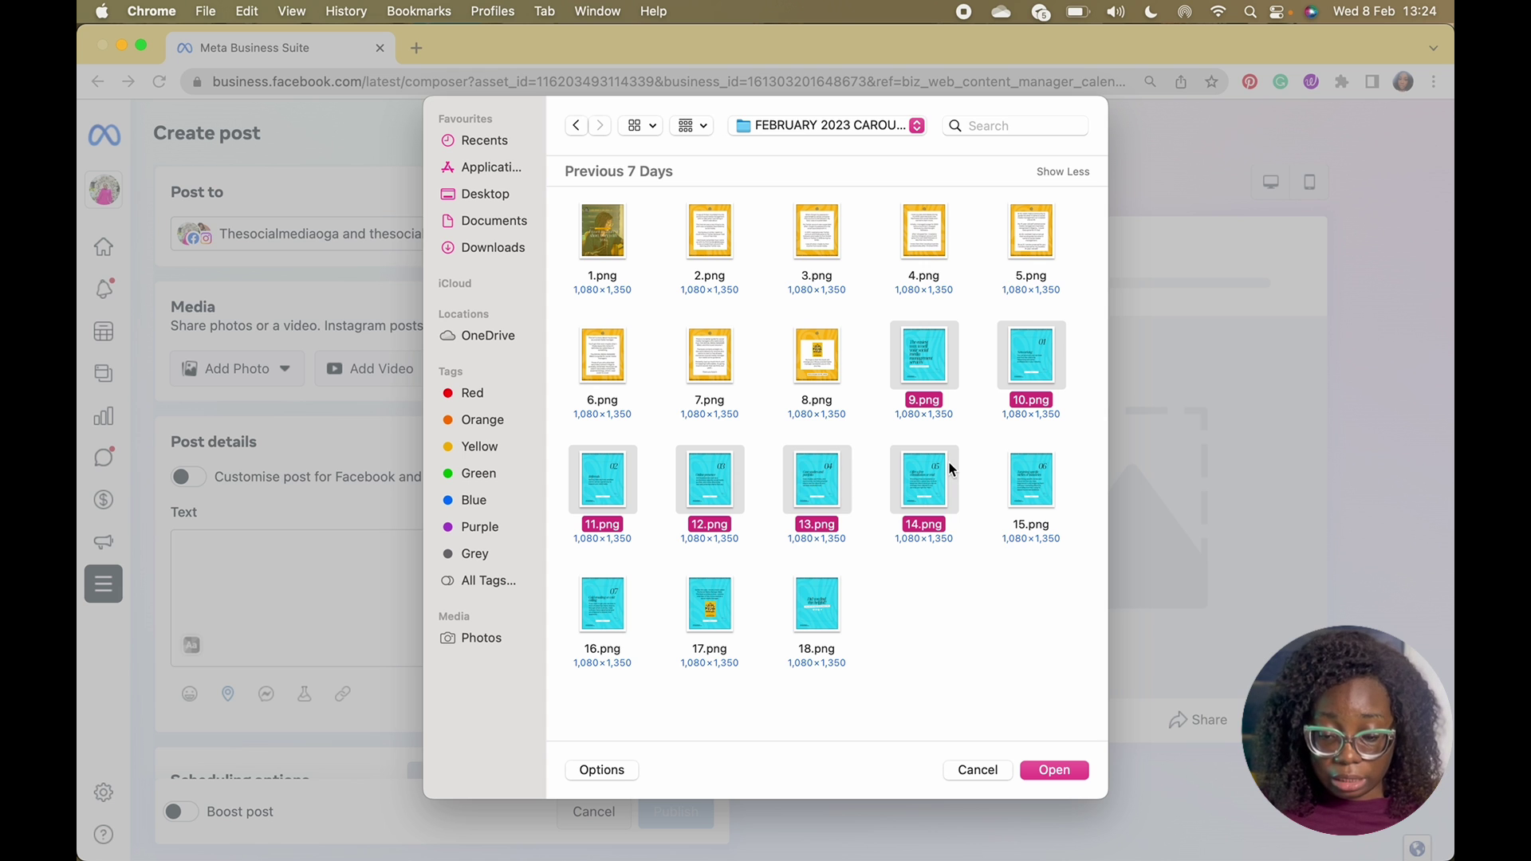
{"action": "left_click", "coordinate": [1027, 477], "text": "super"}
{"action": "left_click", "coordinate": [591, 607], "text": "super"}
{"action": "left_click", "coordinate": [709, 606], "text": "super"}
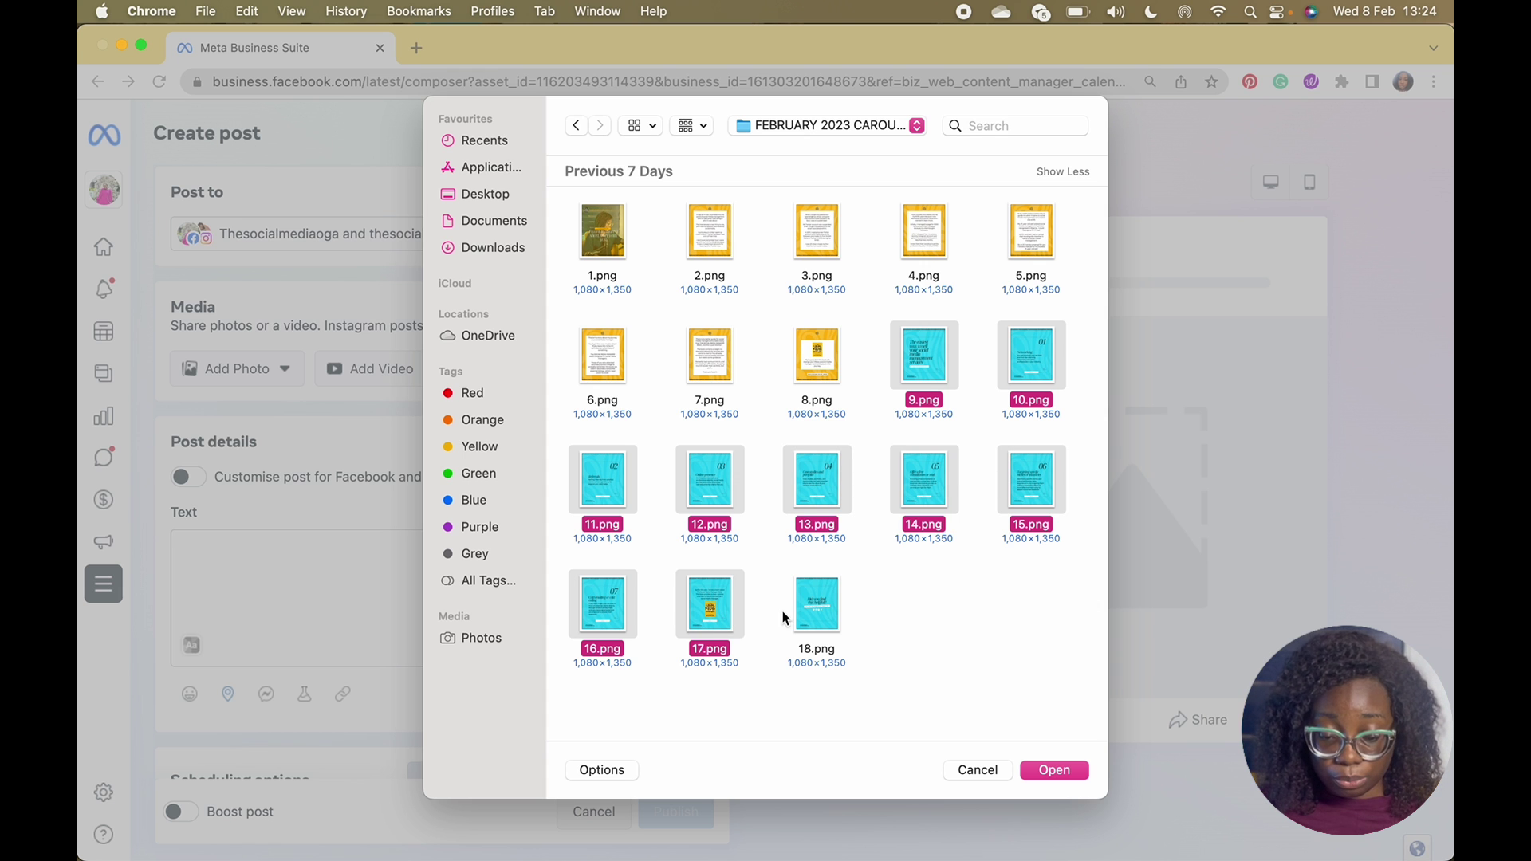
{"action": "left_click", "coordinate": [816, 601], "text": "super"}
{"action": "left_click", "coordinate": [1059, 769]}
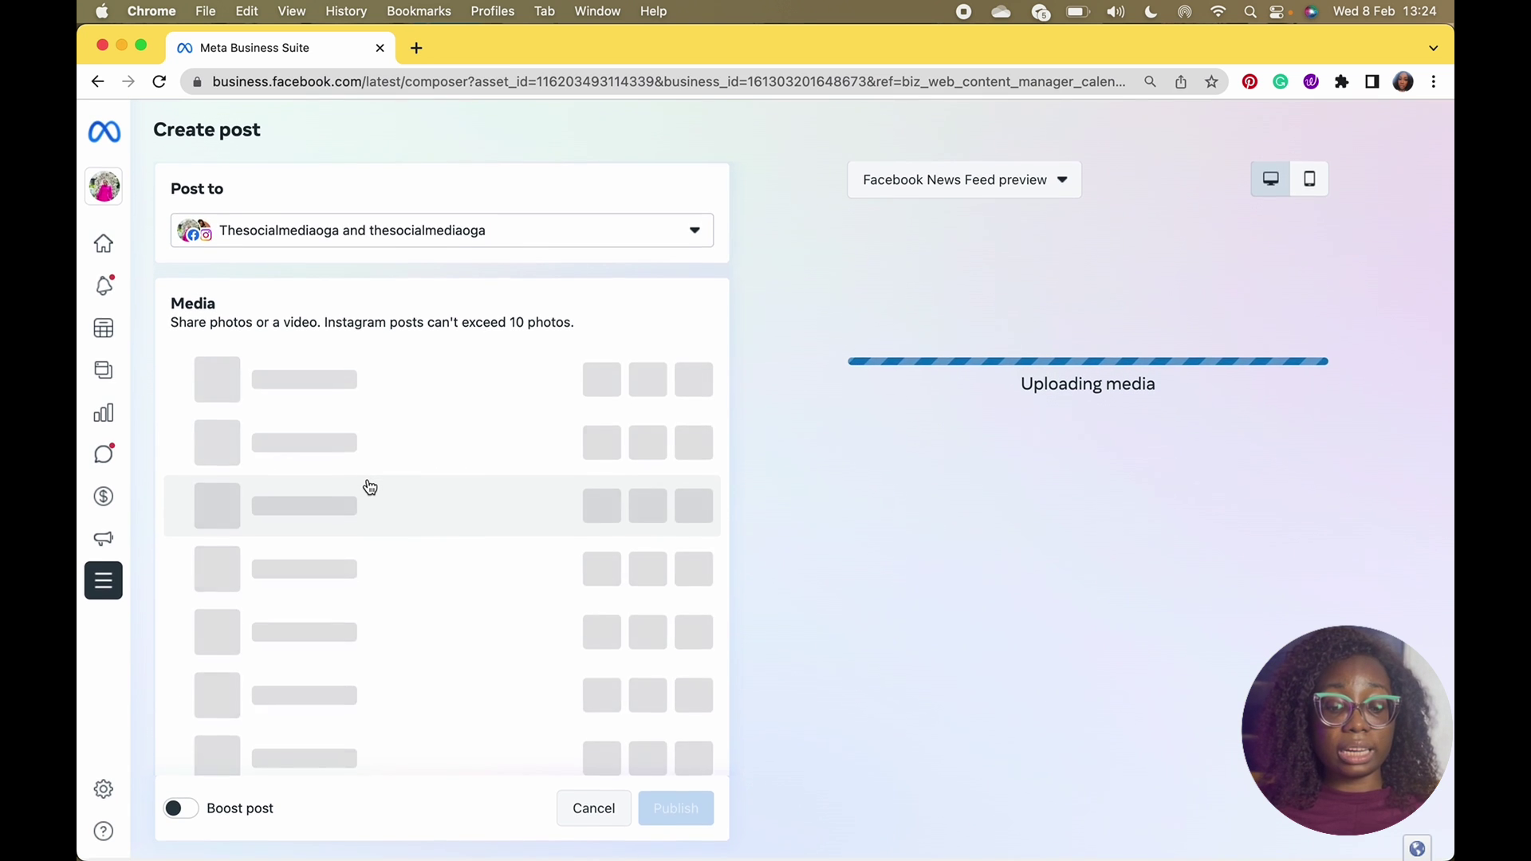
- Move the closing slide up the uploaded photo list, and return it to the end
{"action": "scroll", "coordinate": [445, 393], "scroll_direction": "down", "scroll_amount": 5}
{"action": "scroll", "coordinate": [445, 393], "scroll_direction": "down", "scroll_amount": 2}
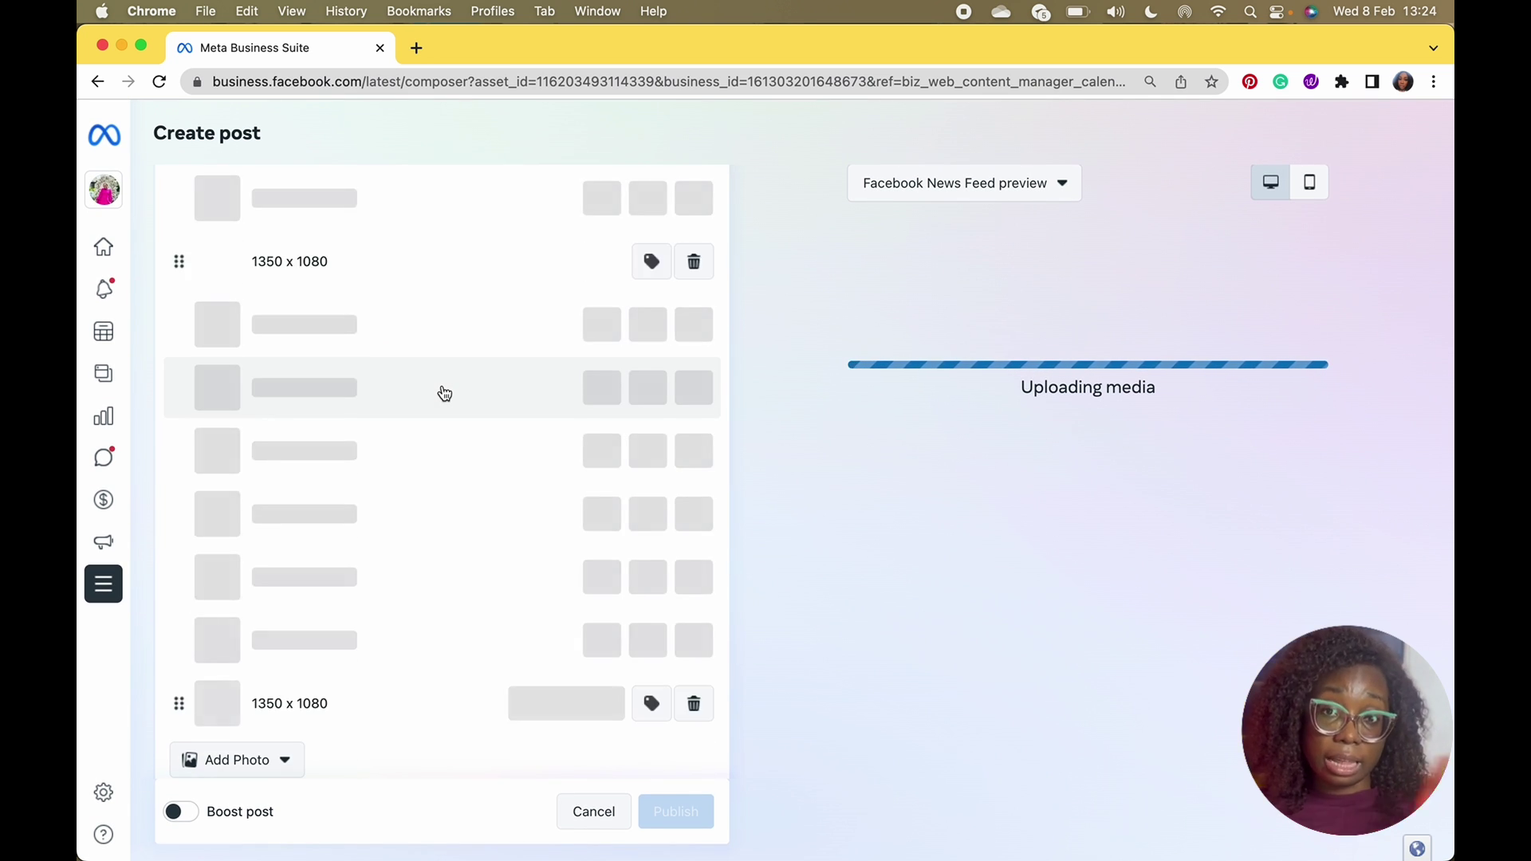
{"action": "scroll", "coordinate": [442, 390], "scroll_direction": "down", "scroll_amount": 4}
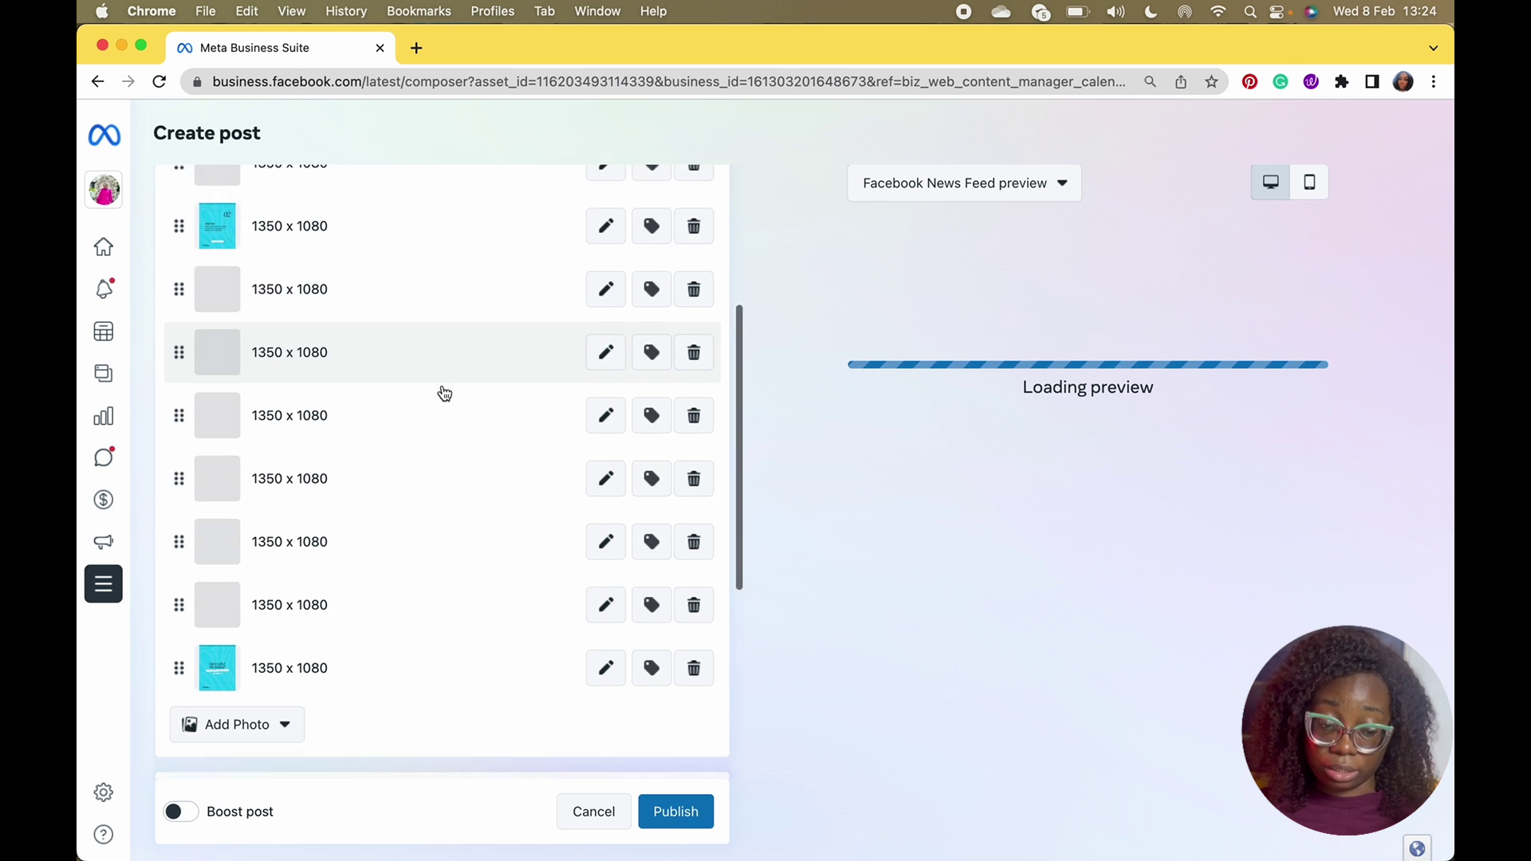
{"action": "scroll", "coordinate": [444, 428], "scroll_direction": "up", "scroll_amount": 5}
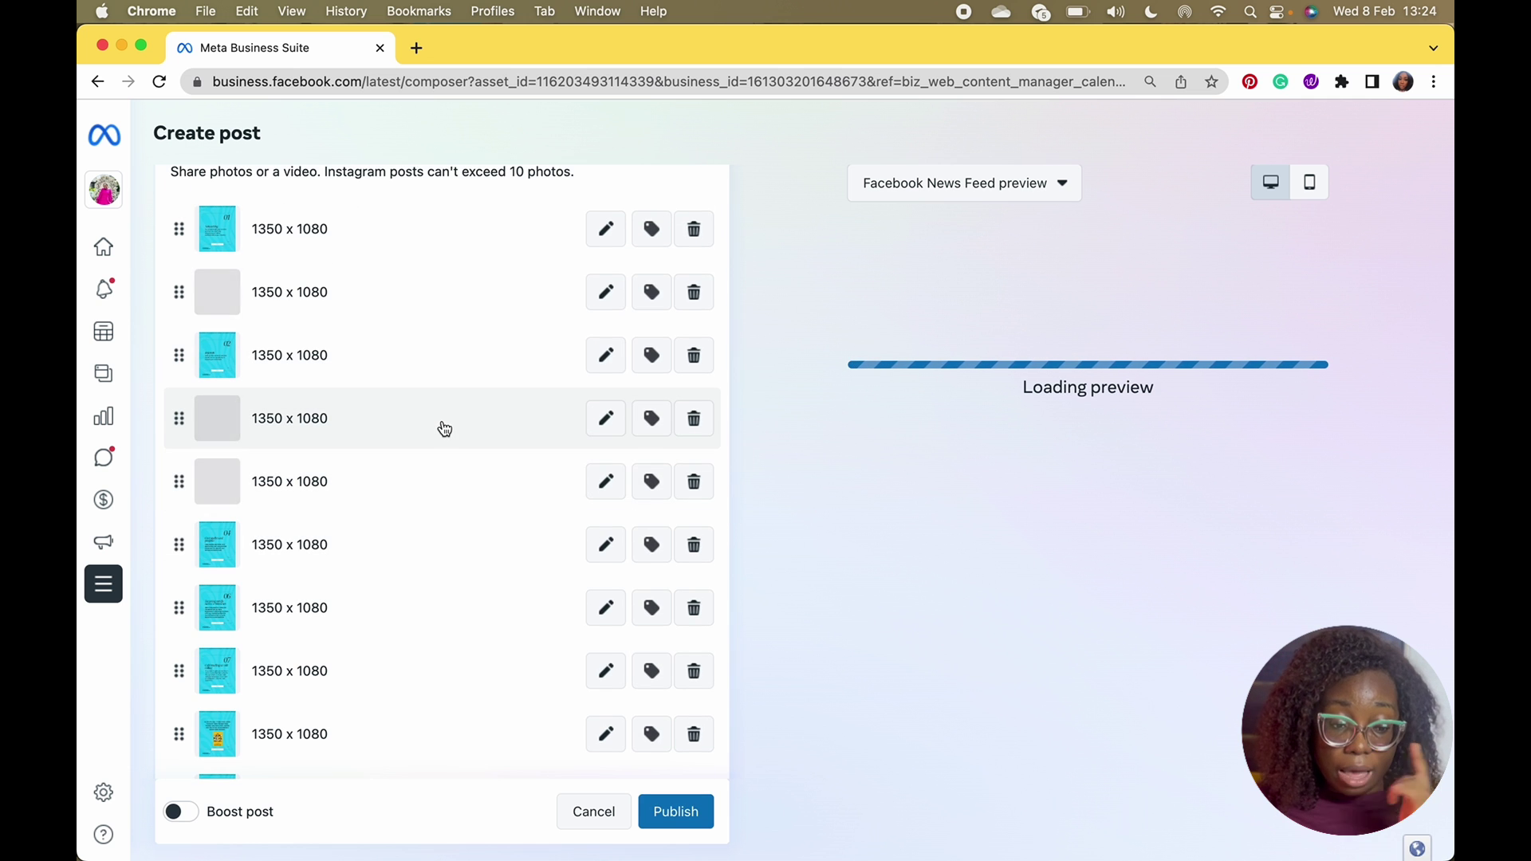
{"action": "scroll", "coordinate": [418, 361], "scroll_direction": "up", "scroll_amount": 2}
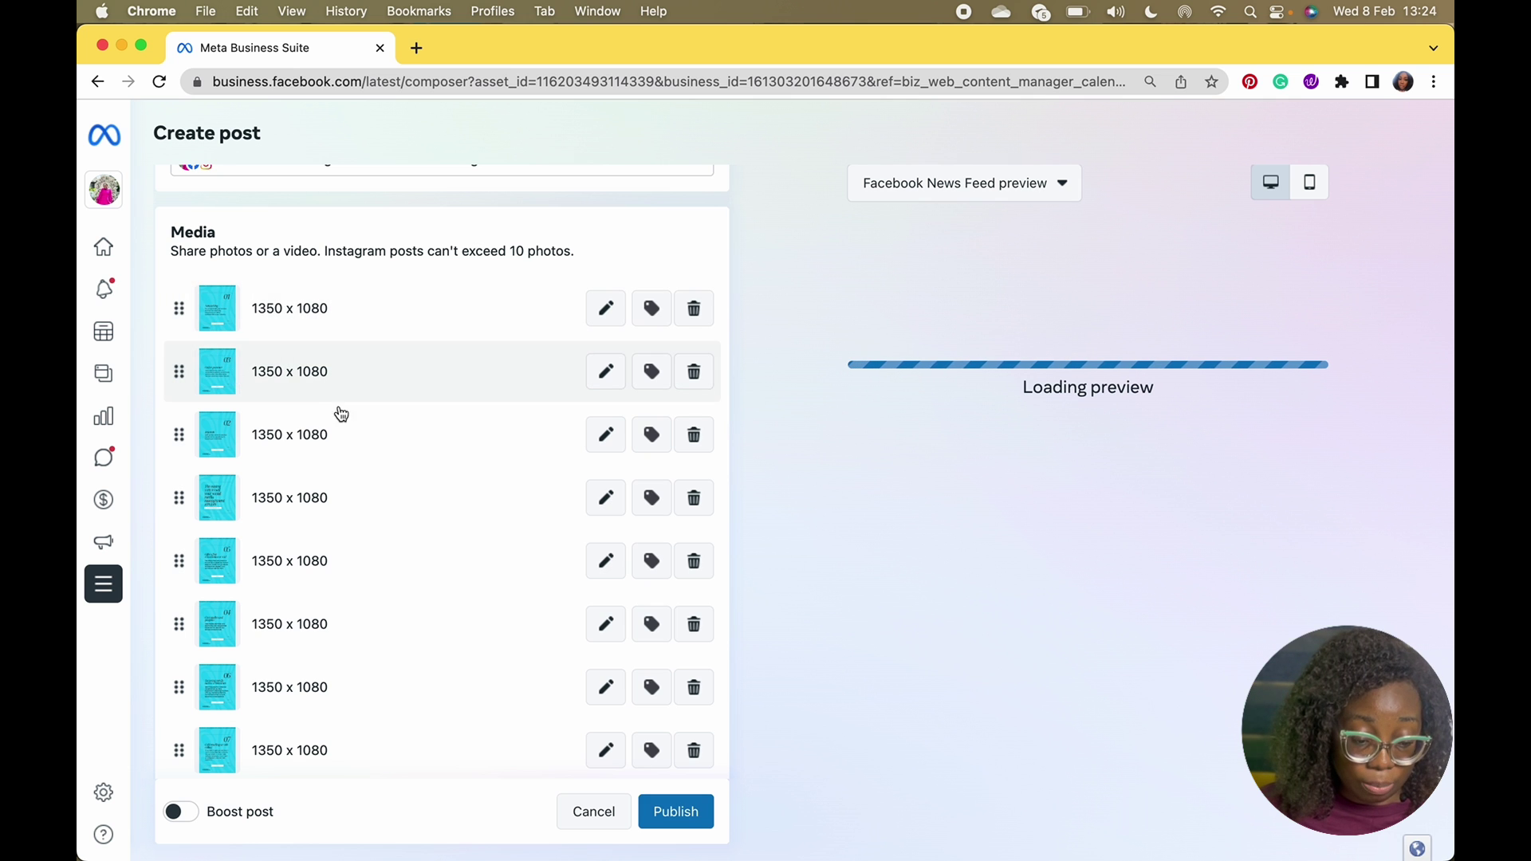
{"action": "scroll", "coordinate": [280, 605], "scroll_direction": "down", "scroll_amount": 3}
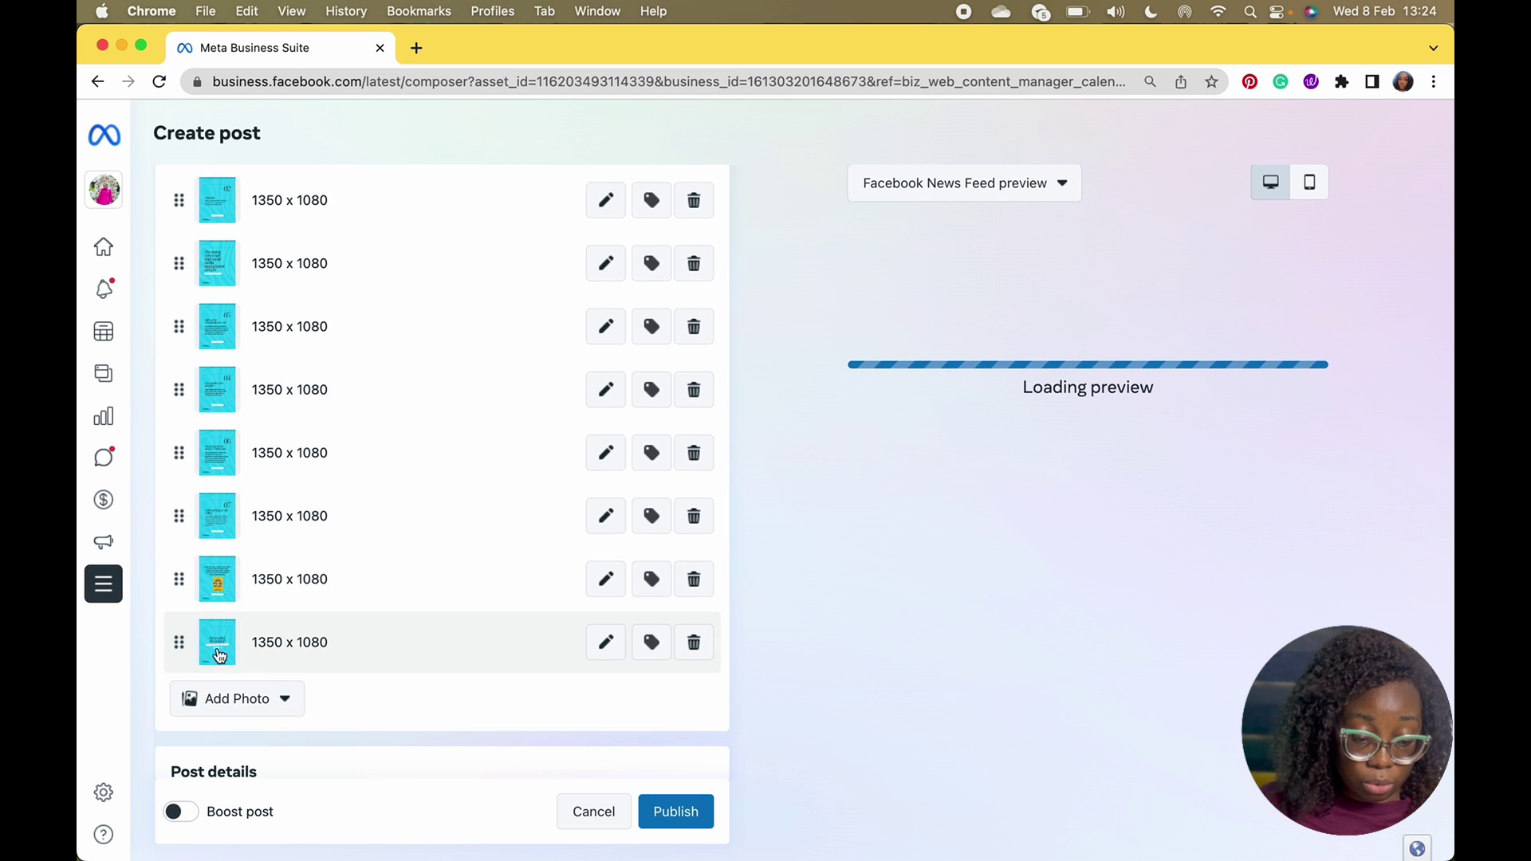
{"action": "left_click_drag", "start_coordinate": [178, 642], "coordinate": [186, 206]}
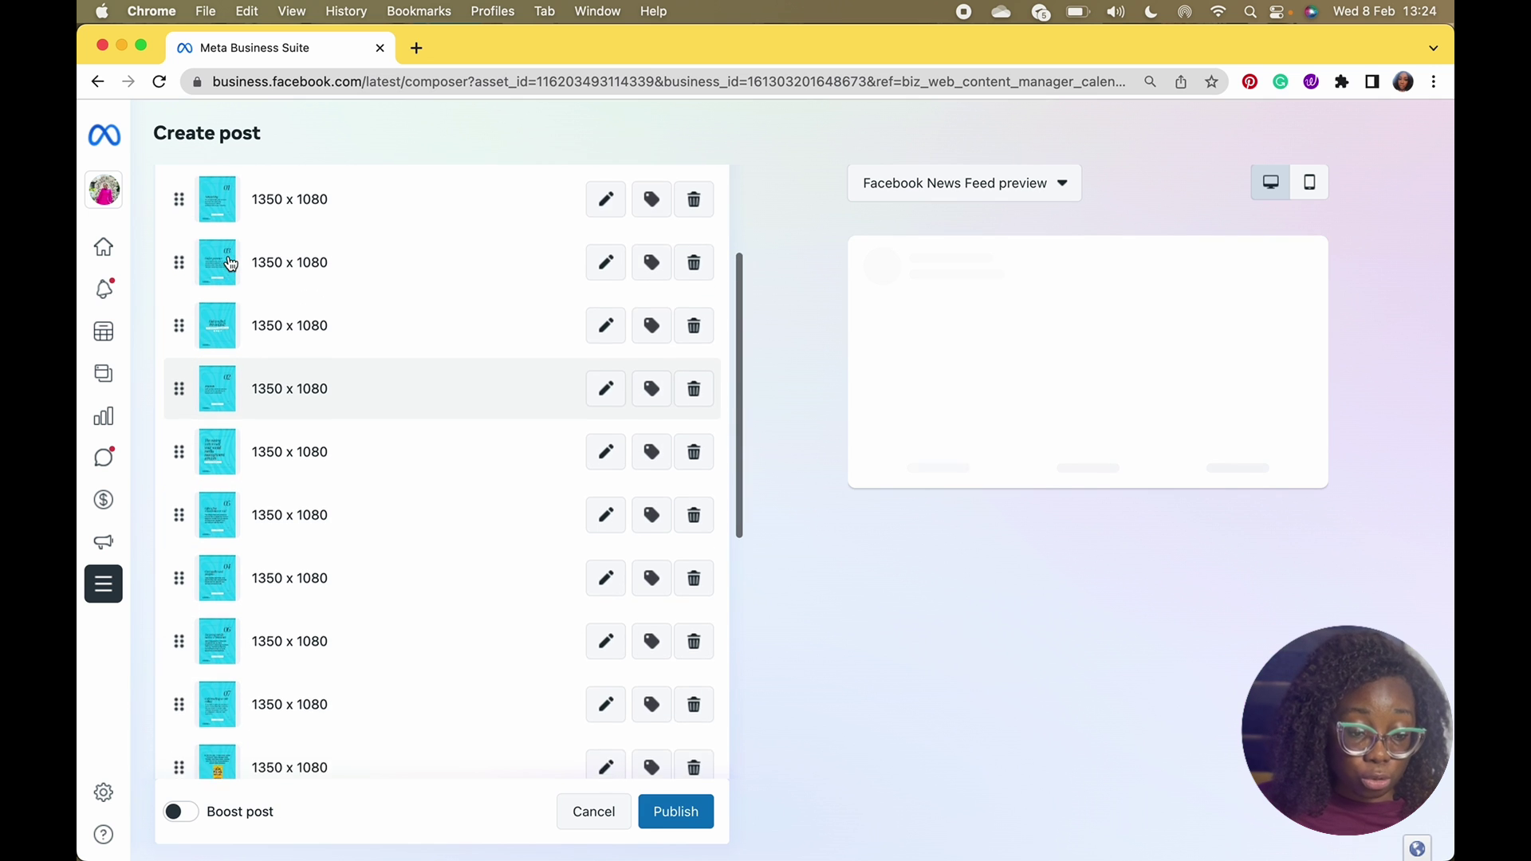
{"action": "left_click_drag", "start_coordinate": [181, 336], "coordinate": [182, 772]}
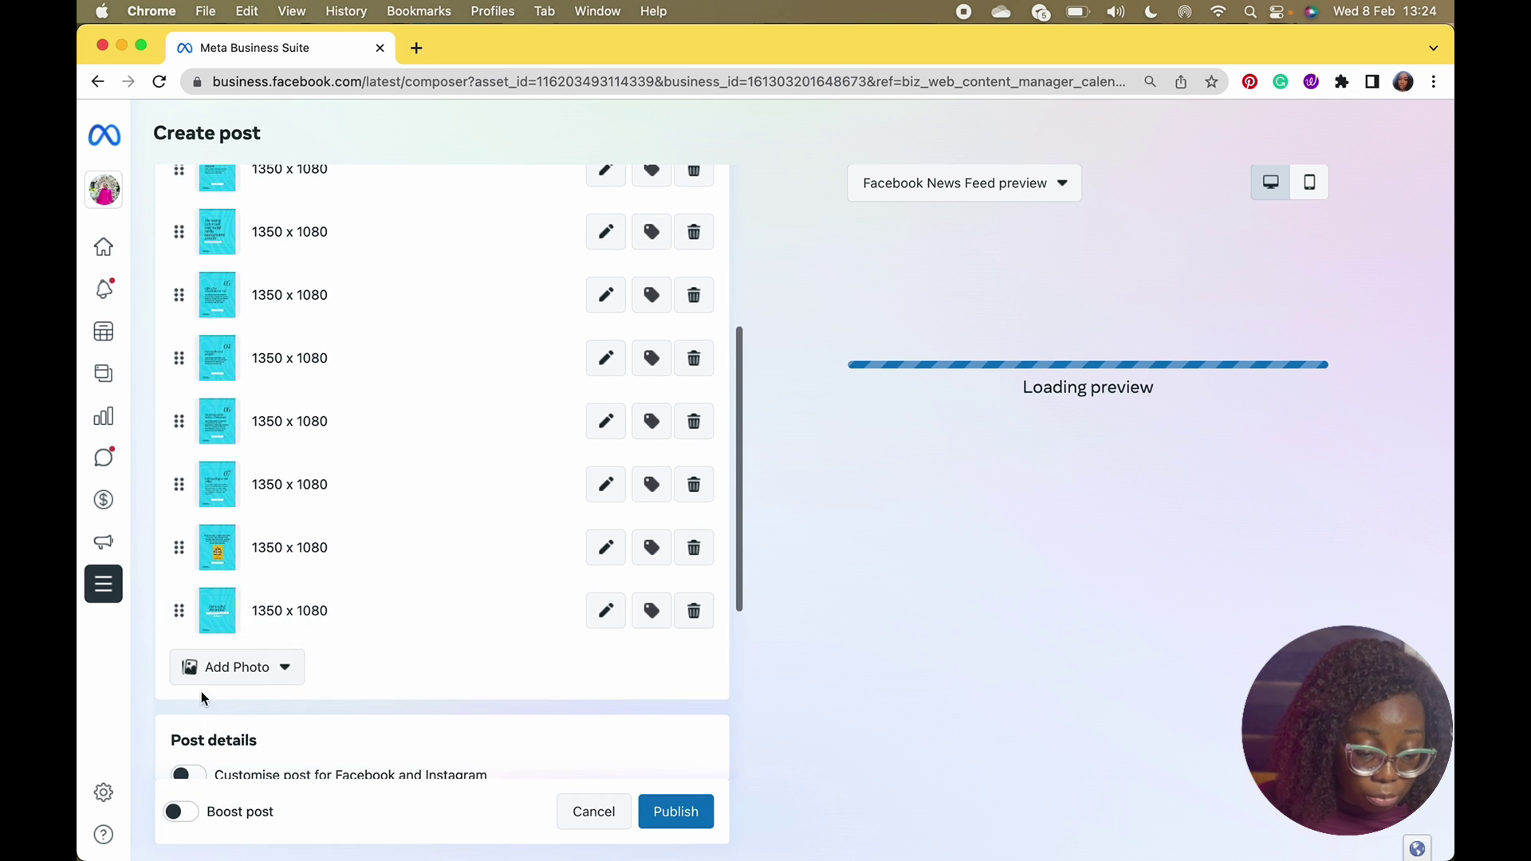
- Reorder the photos so the cover slide comes first, followed by the numbered slides 01 to 07 in sequence
{"action": "scroll", "coordinate": [232, 598], "scroll_direction": "up", "scroll_amount": 10}
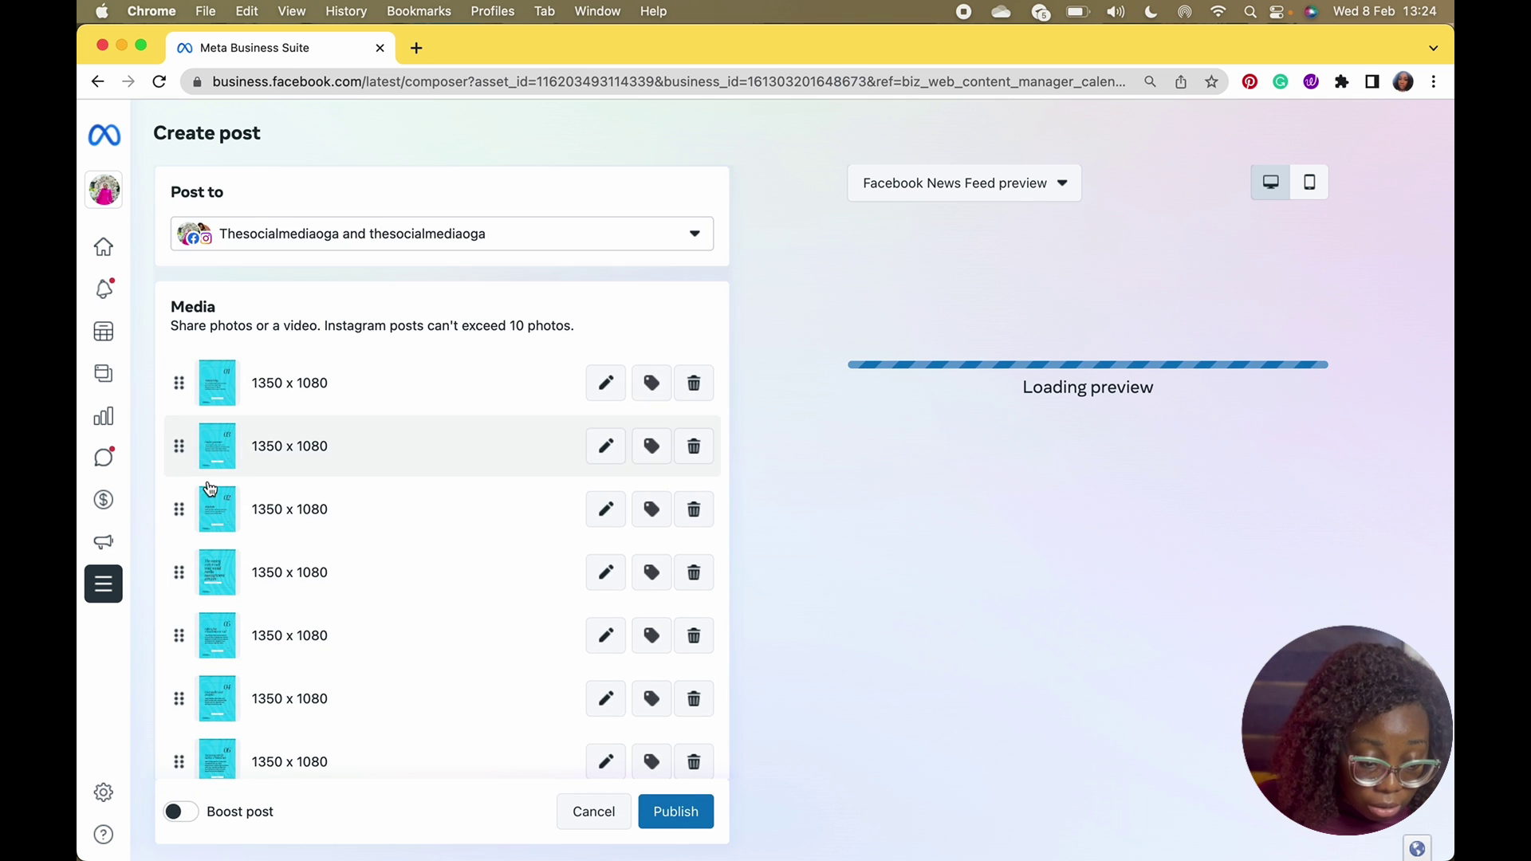
{"action": "left_click_drag", "start_coordinate": [183, 576], "coordinate": [181, 374]}
{"action": "left_click_drag", "start_coordinate": [189, 590], "coordinate": [178, 512]}
{"action": "scroll", "coordinate": [210, 630], "scroll_direction": "down", "scroll_amount": 3}
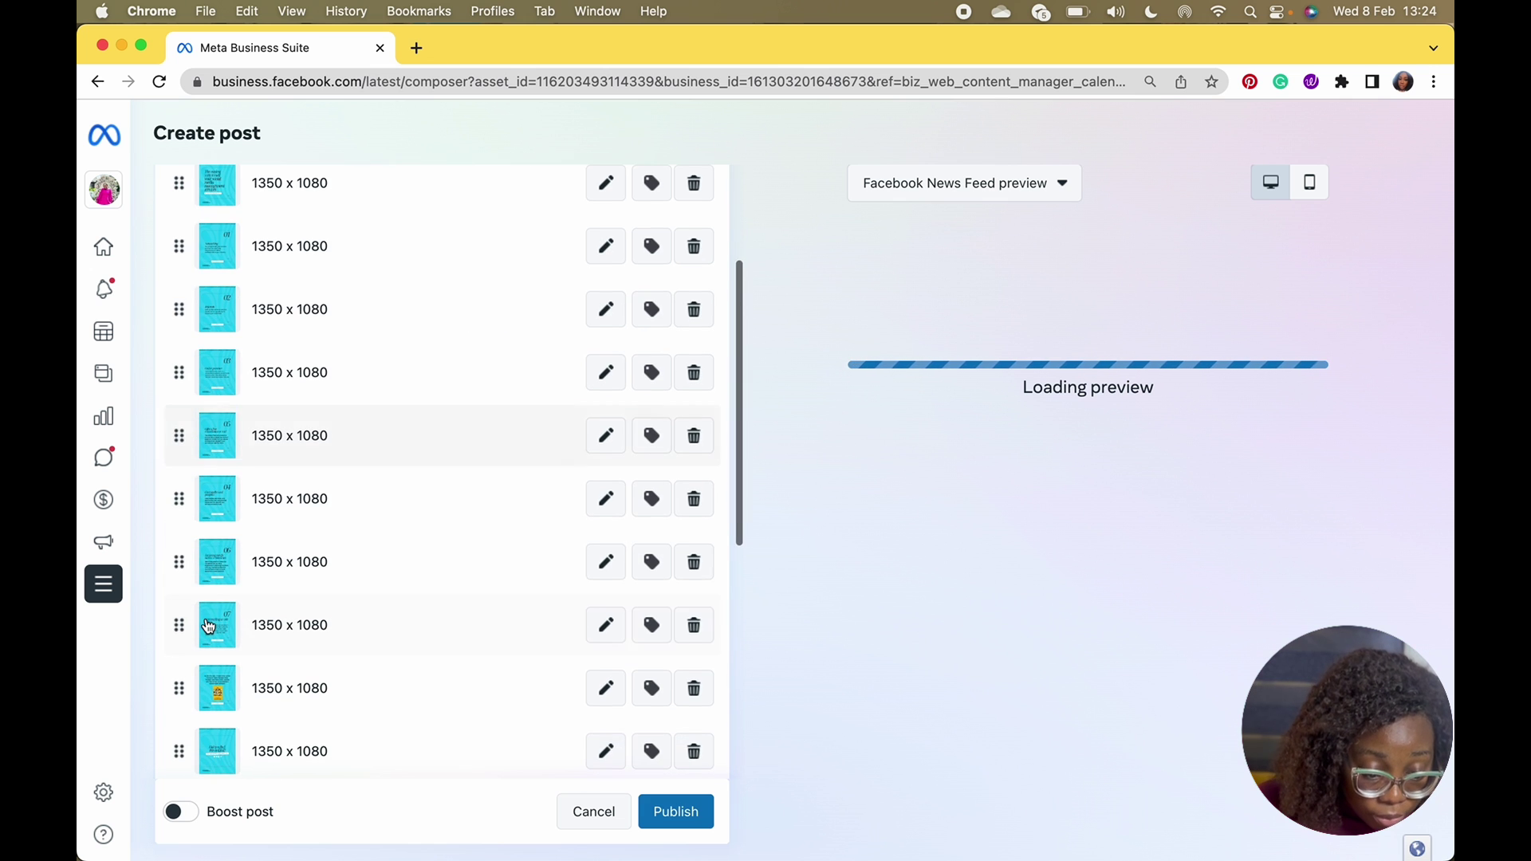
{"action": "left_click_drag", "start_coordinate": [173, 439], "coordinate": [175, 525]}
{"action": "scroll", "coordinate": [212, 567], "scroll_direction": "down", "scroll_amount": 3}
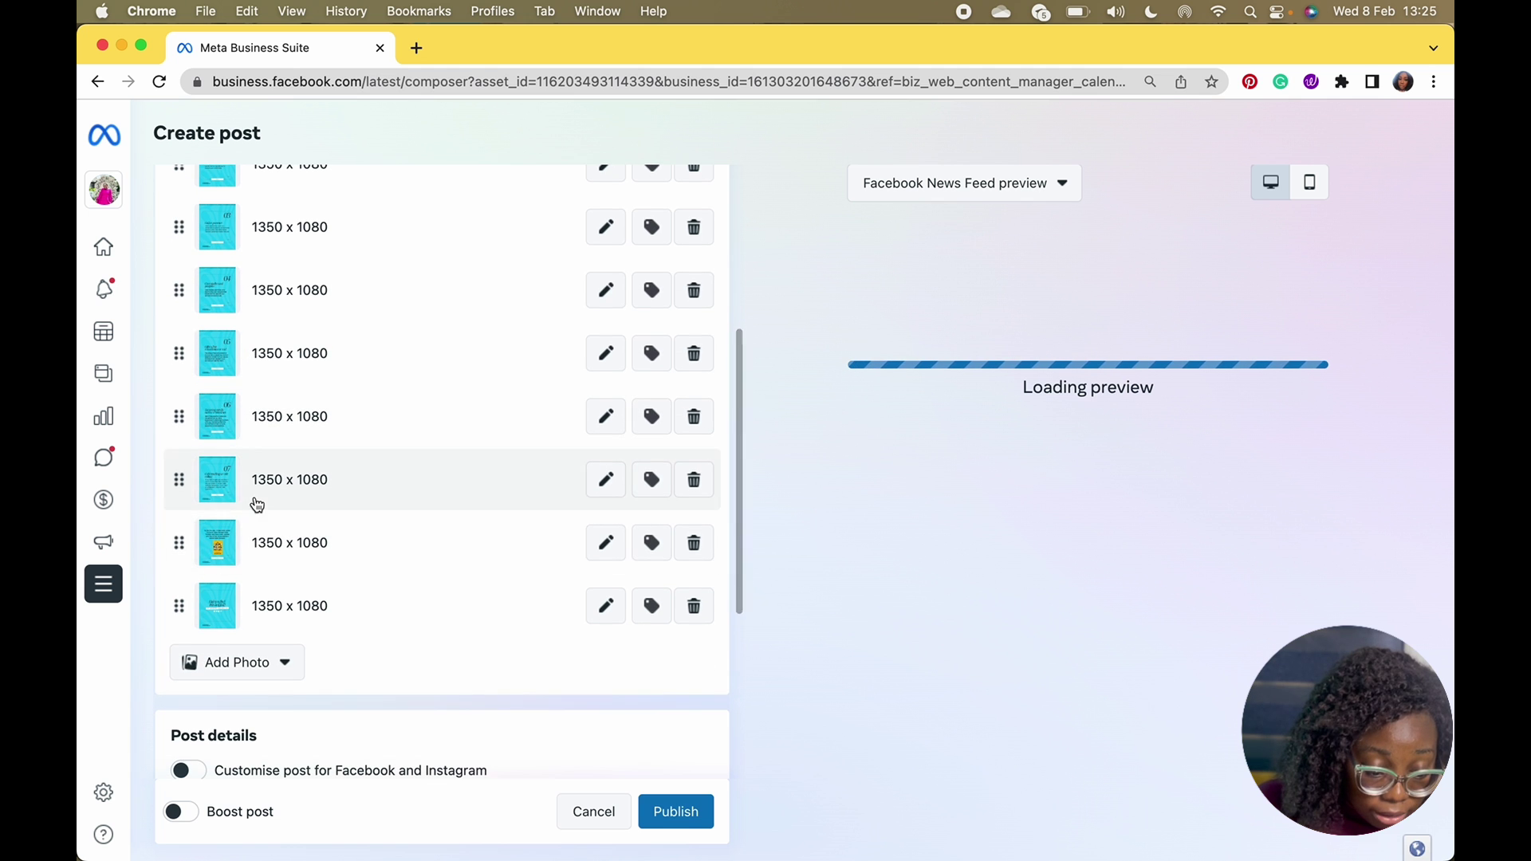
{"action": "scroll", "coordinate": [371, 620], "scroll_direction": "up", "scroll_amount": 2}
{"action": "scroll", "coordinate": [372, 623], "scroll_direction": "up", "scroll_amount": 2}
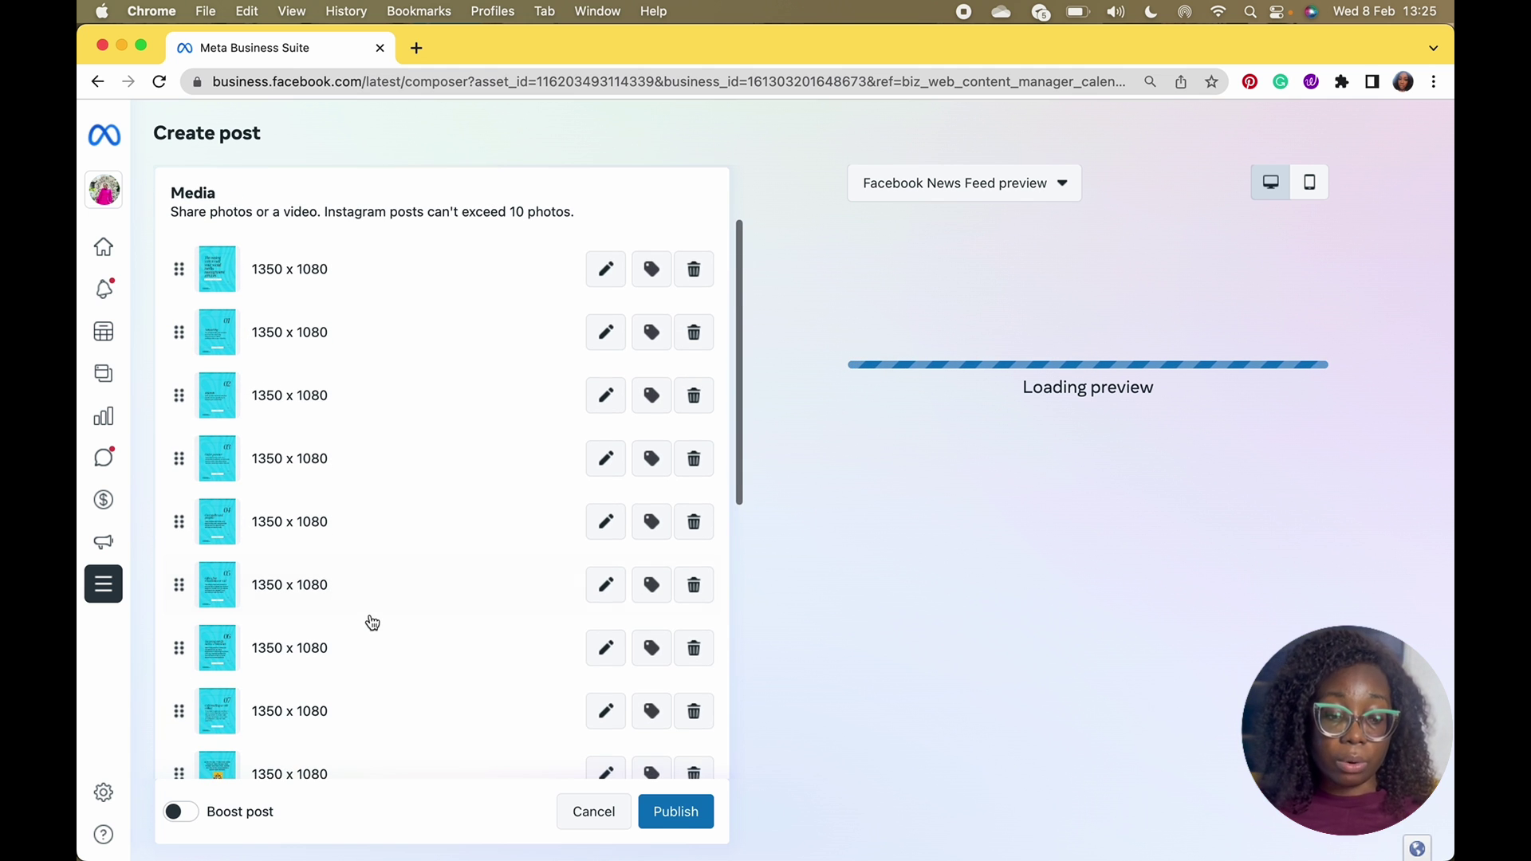
- Crop the photos to the Vertical 4:5 ratio, apply it to all of them and save the edits
{"action": "left_click", "coordinate": [606, 269]}
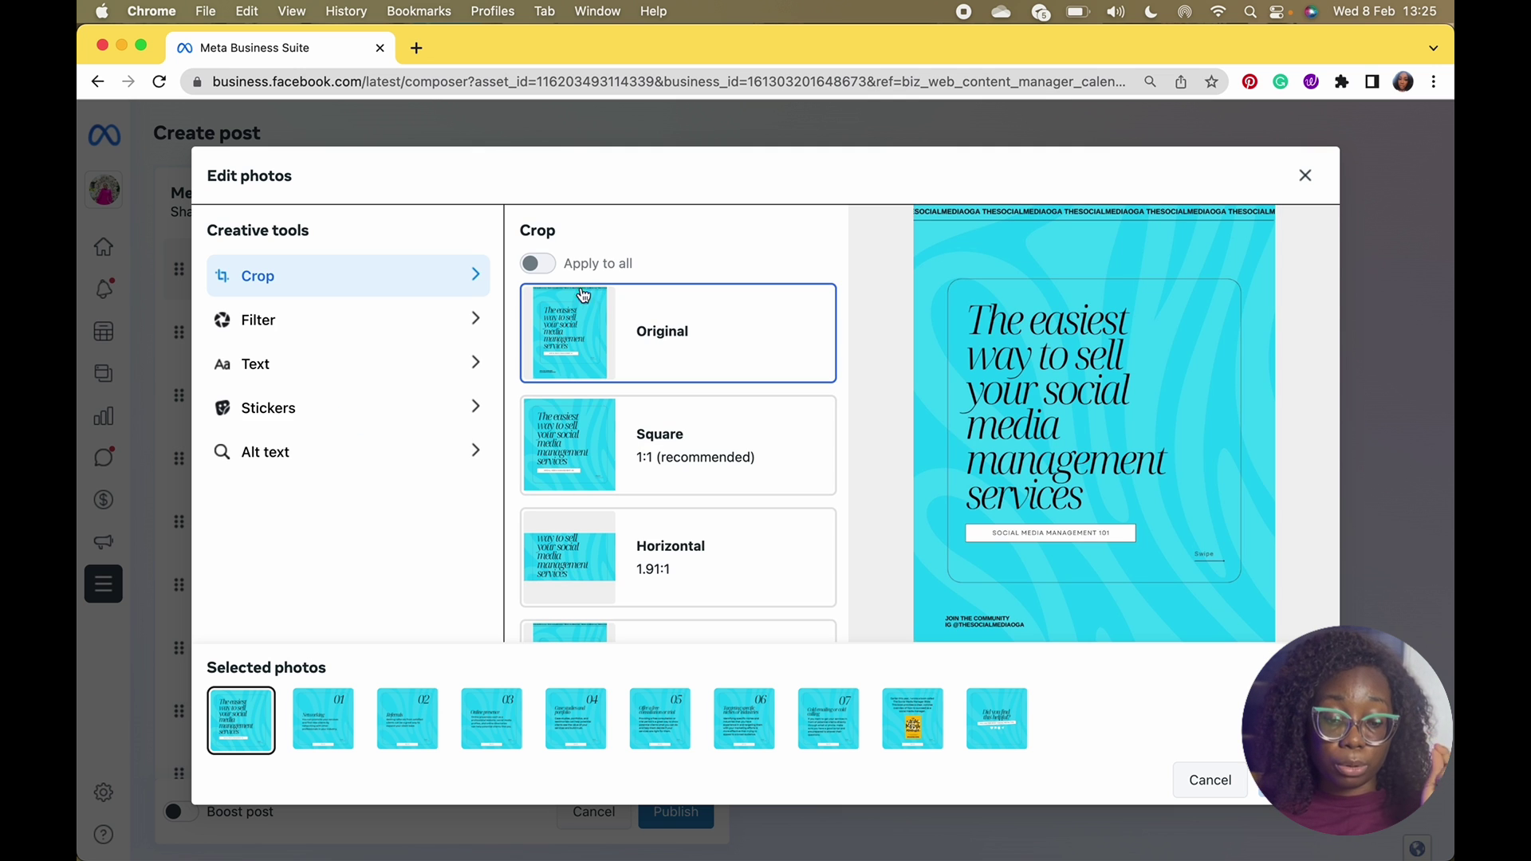
{"action": "scroll", "coordinate": [726, 545], "scroll_direction": "down", "scroll_amount": 2}
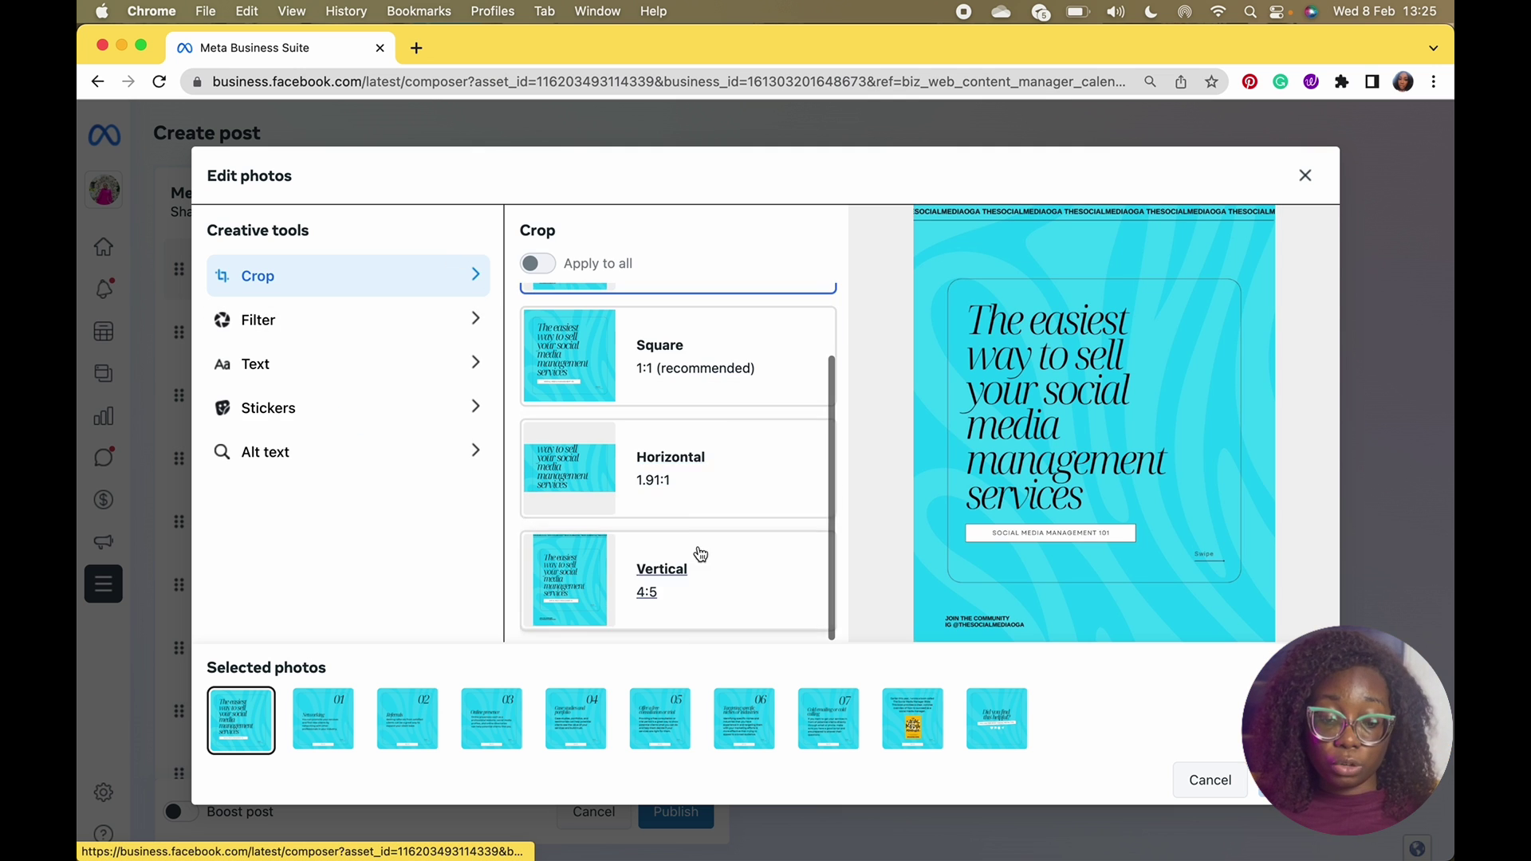
{"action": "left_click", "coordinate": [714, 351]}
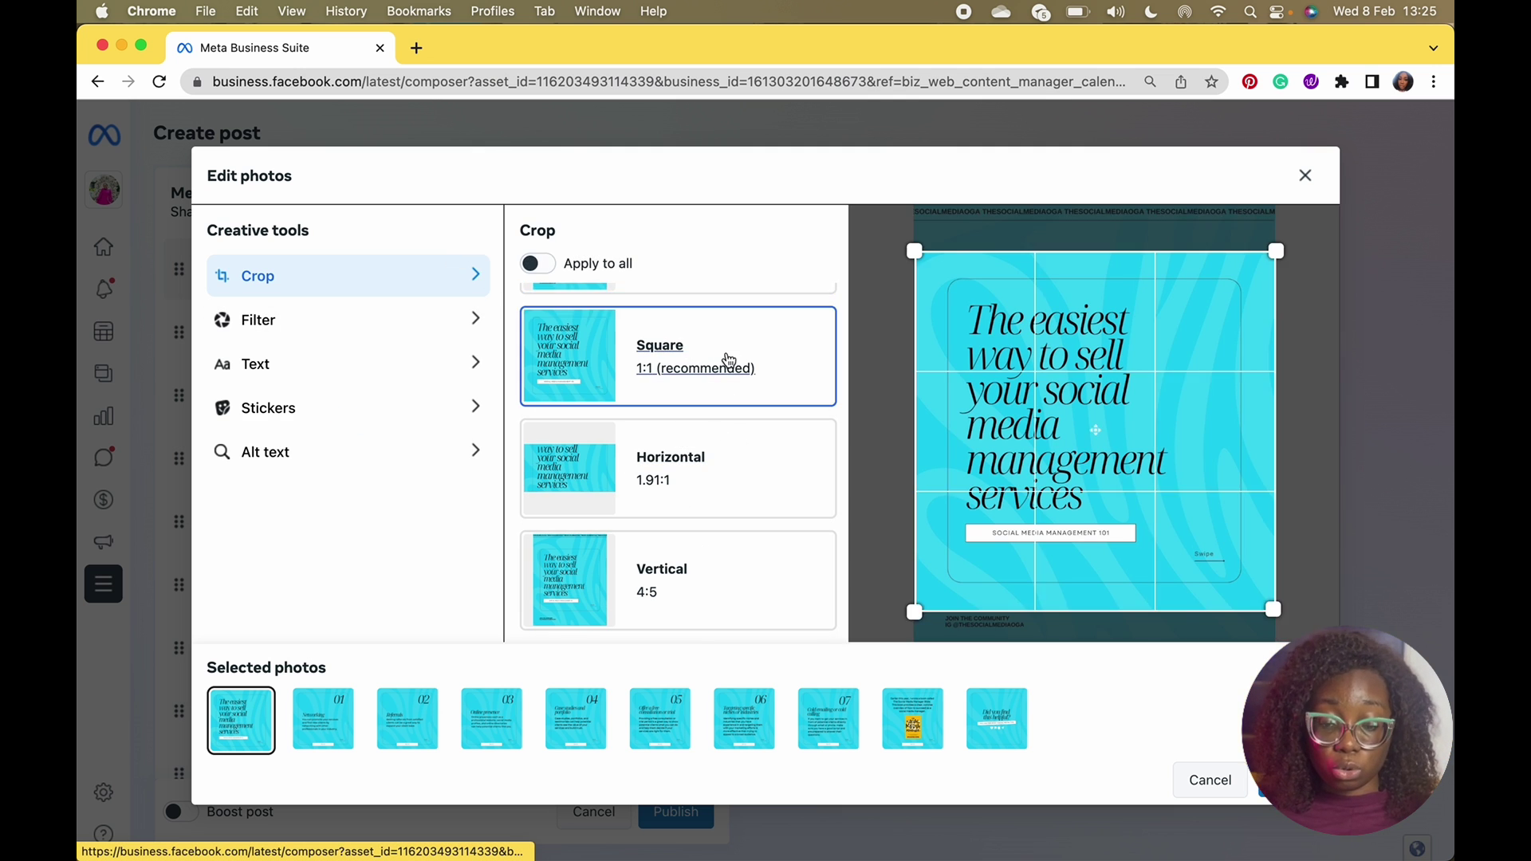
{"action": "left_click", "coordinate": [714, 598]}
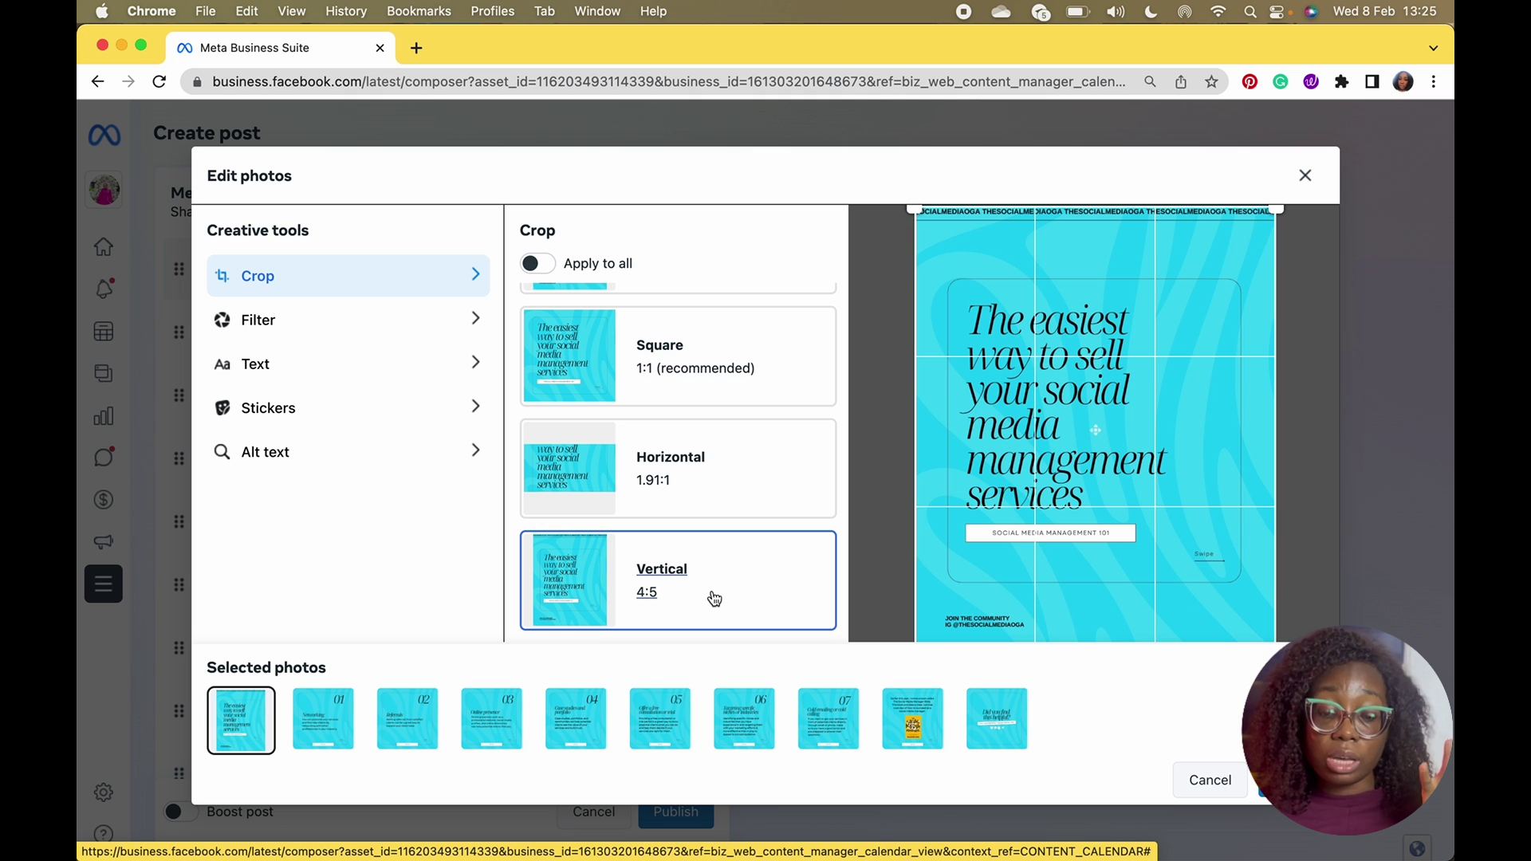
{"action": "left_click", "coordinate": [538, 263]}
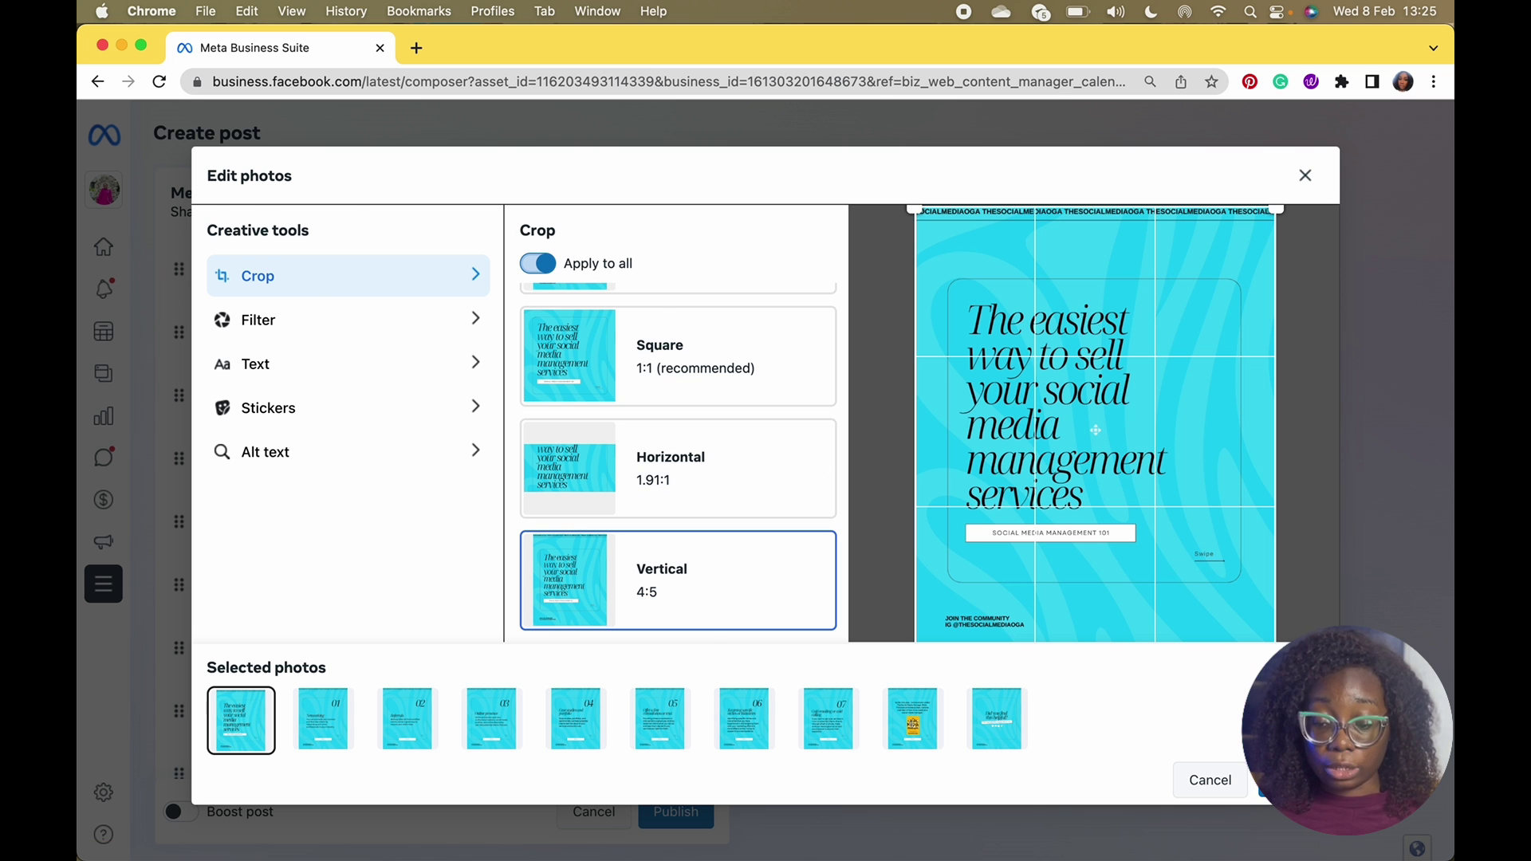
{"action": "left_click", "coordinate": [1274, 781]}
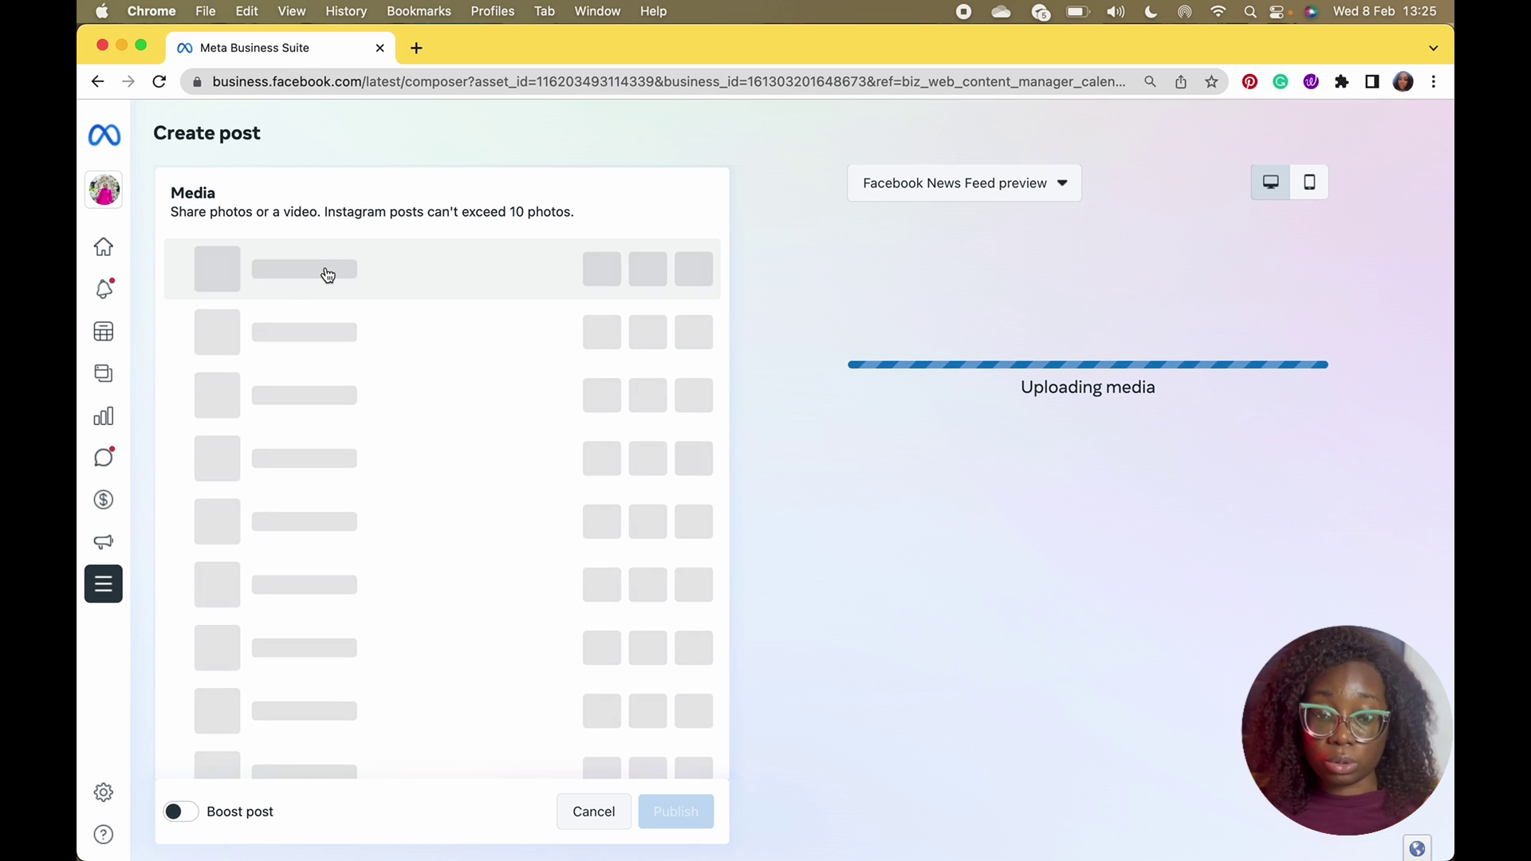
- Enter "This is a test caption for this tutorial video" as the post text
{"action": "scroll", "coordinate": [305, 392], "scroll_direction": "down", "scroll_amount": 8}
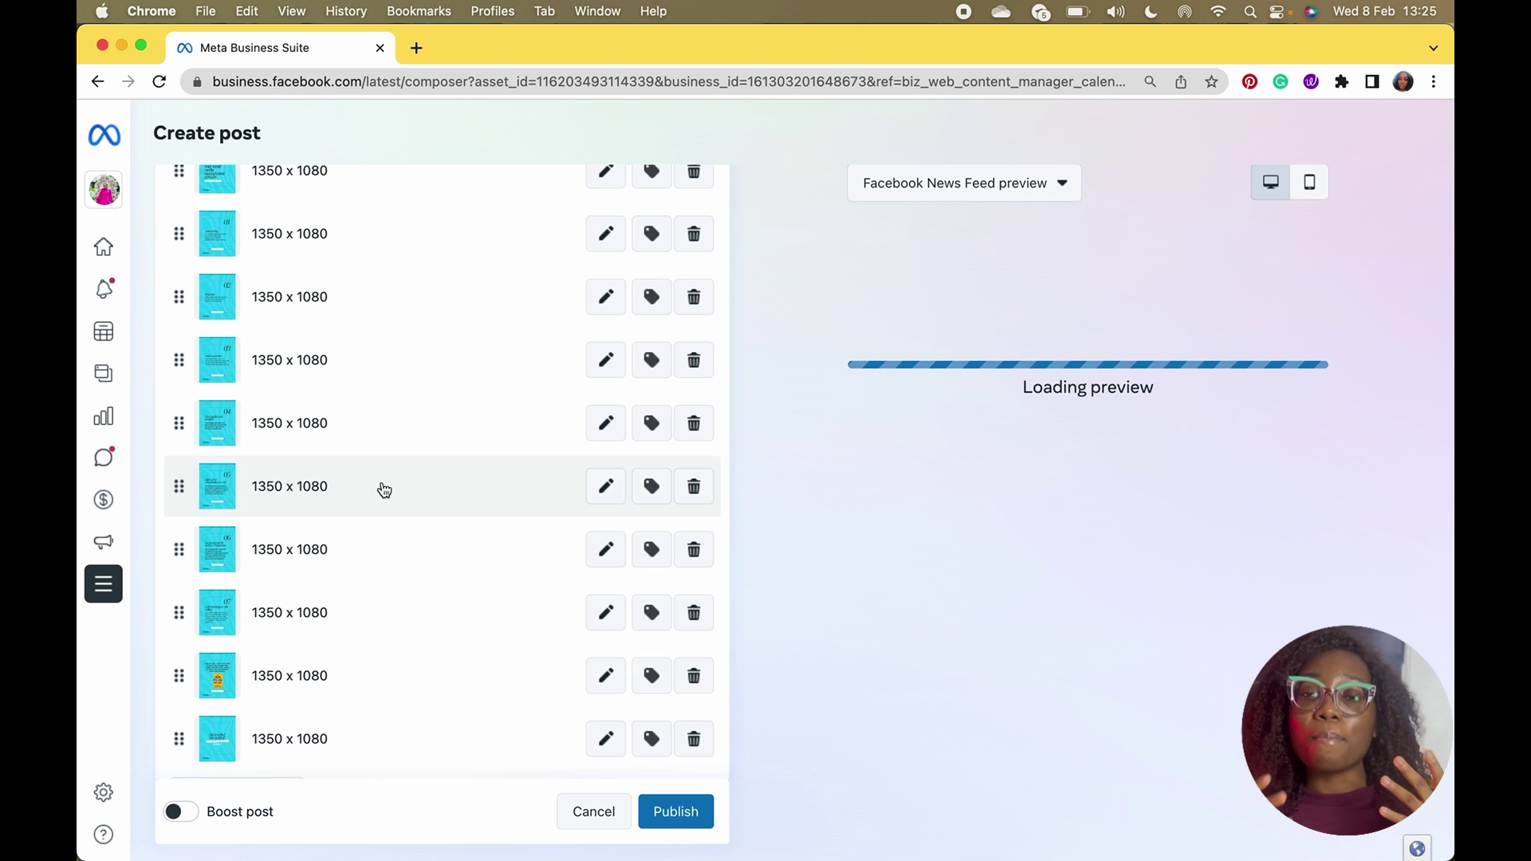
{"action": "scroll", "coordinate": [383, 489], "scroll_direction": "down", "scroll_amount": 5}
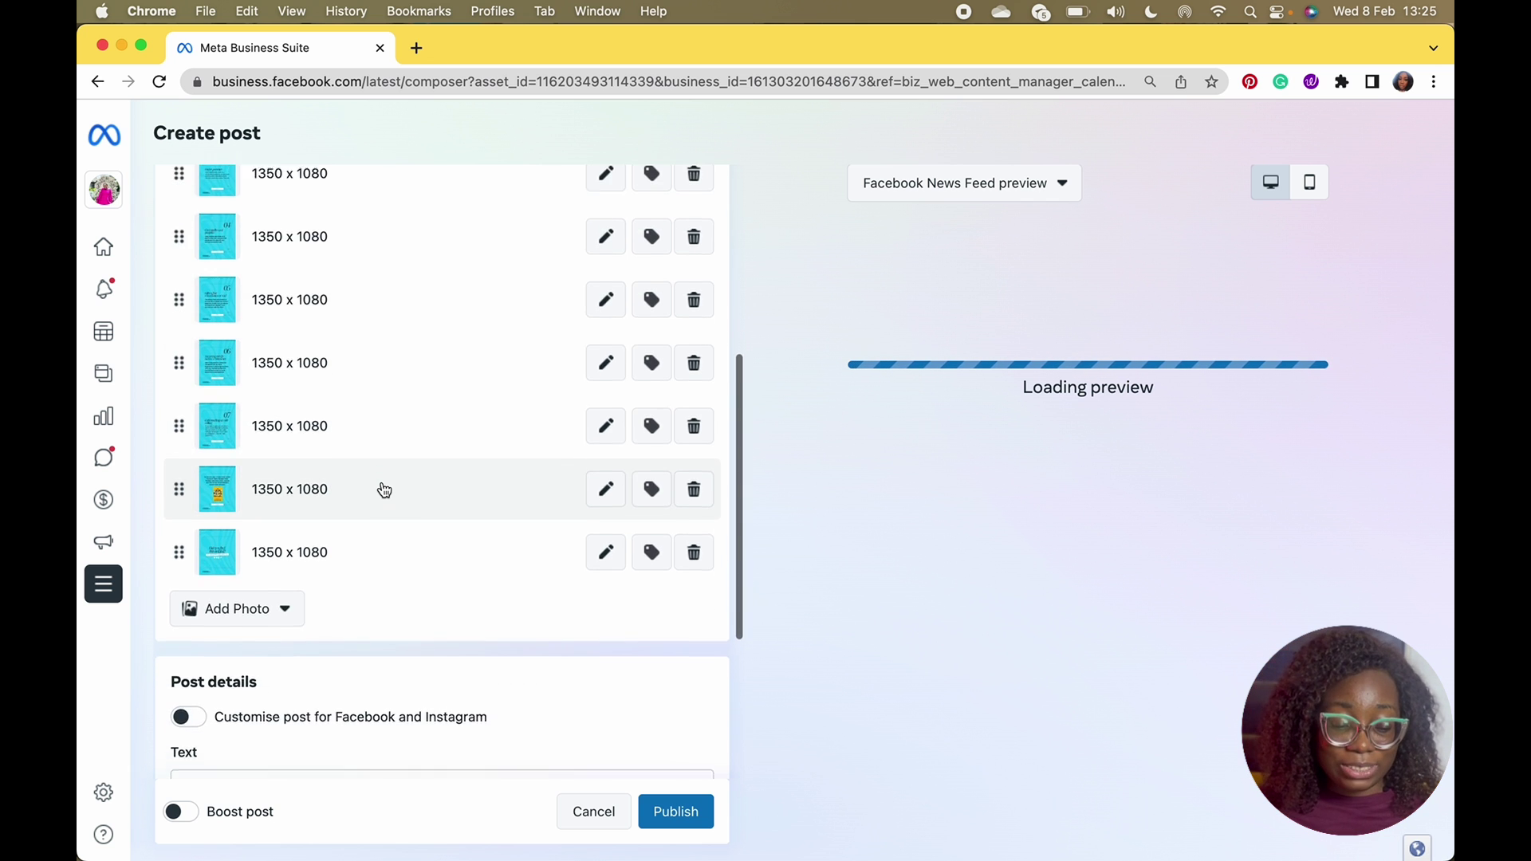
{"action": "scroll", "coordinate": [386, 592], "scroll_direction": "down", "scroll_amount": 3}
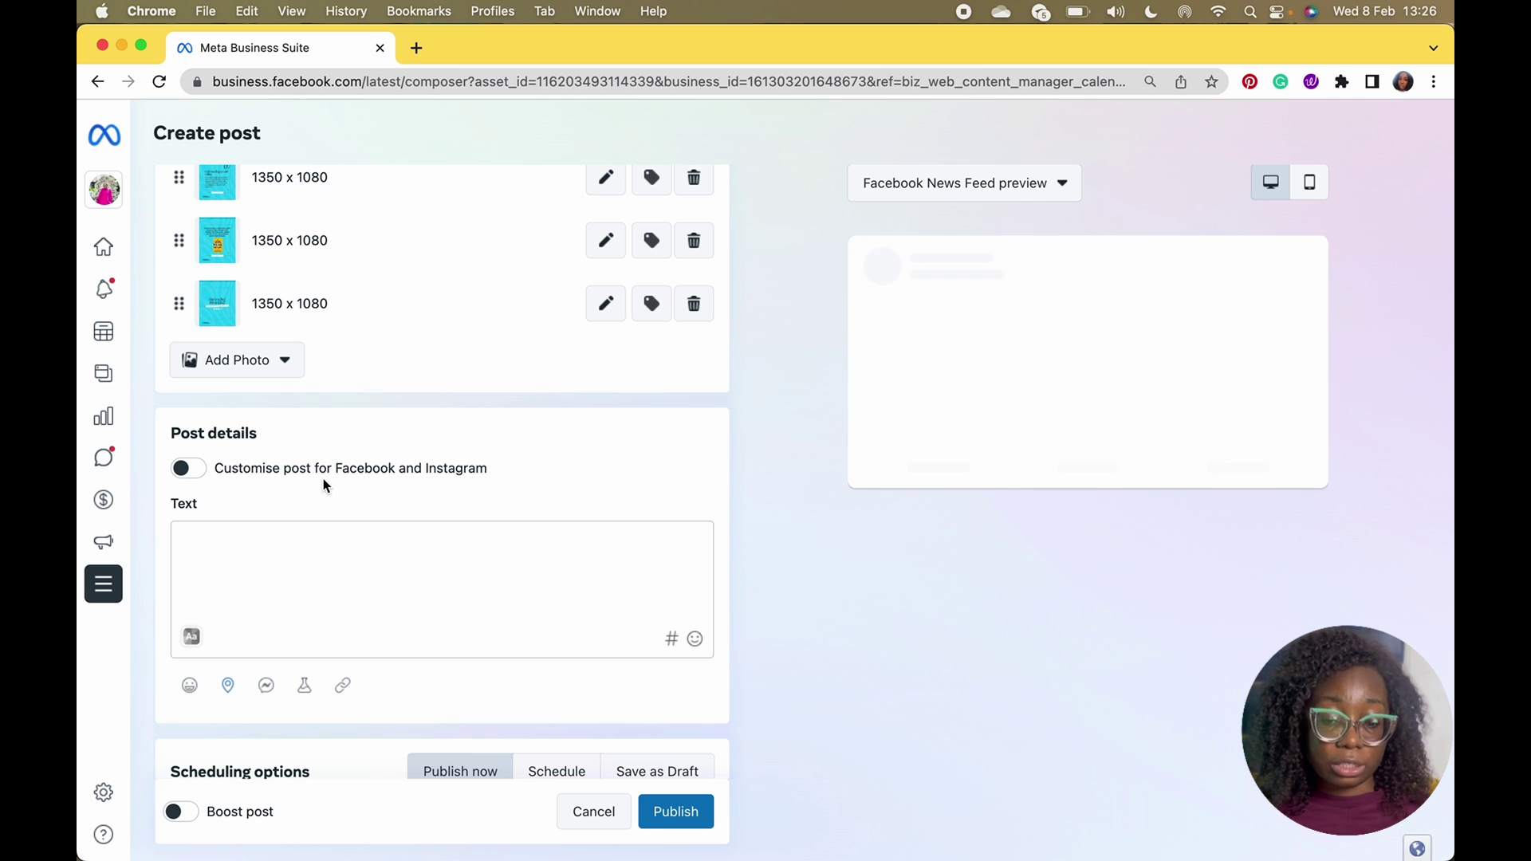
{"action": "left_click", "coordinate": [312, 536]}
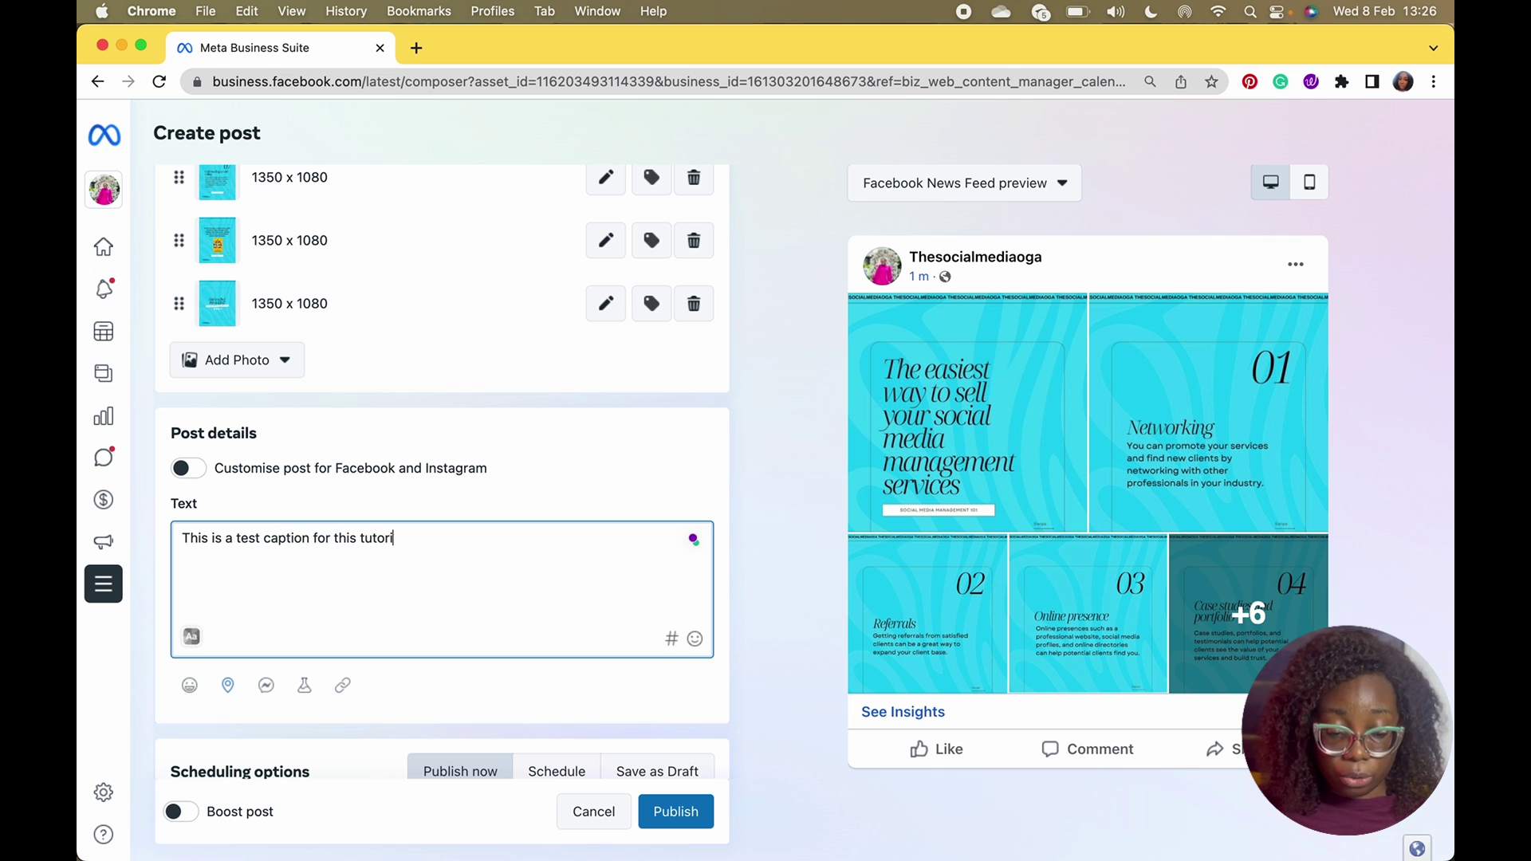
- Turn on separate customisation for Facebook and Instagram, and compare the text versions of both platforms
{"action": "left_click", "coordinate": [189, 469]}
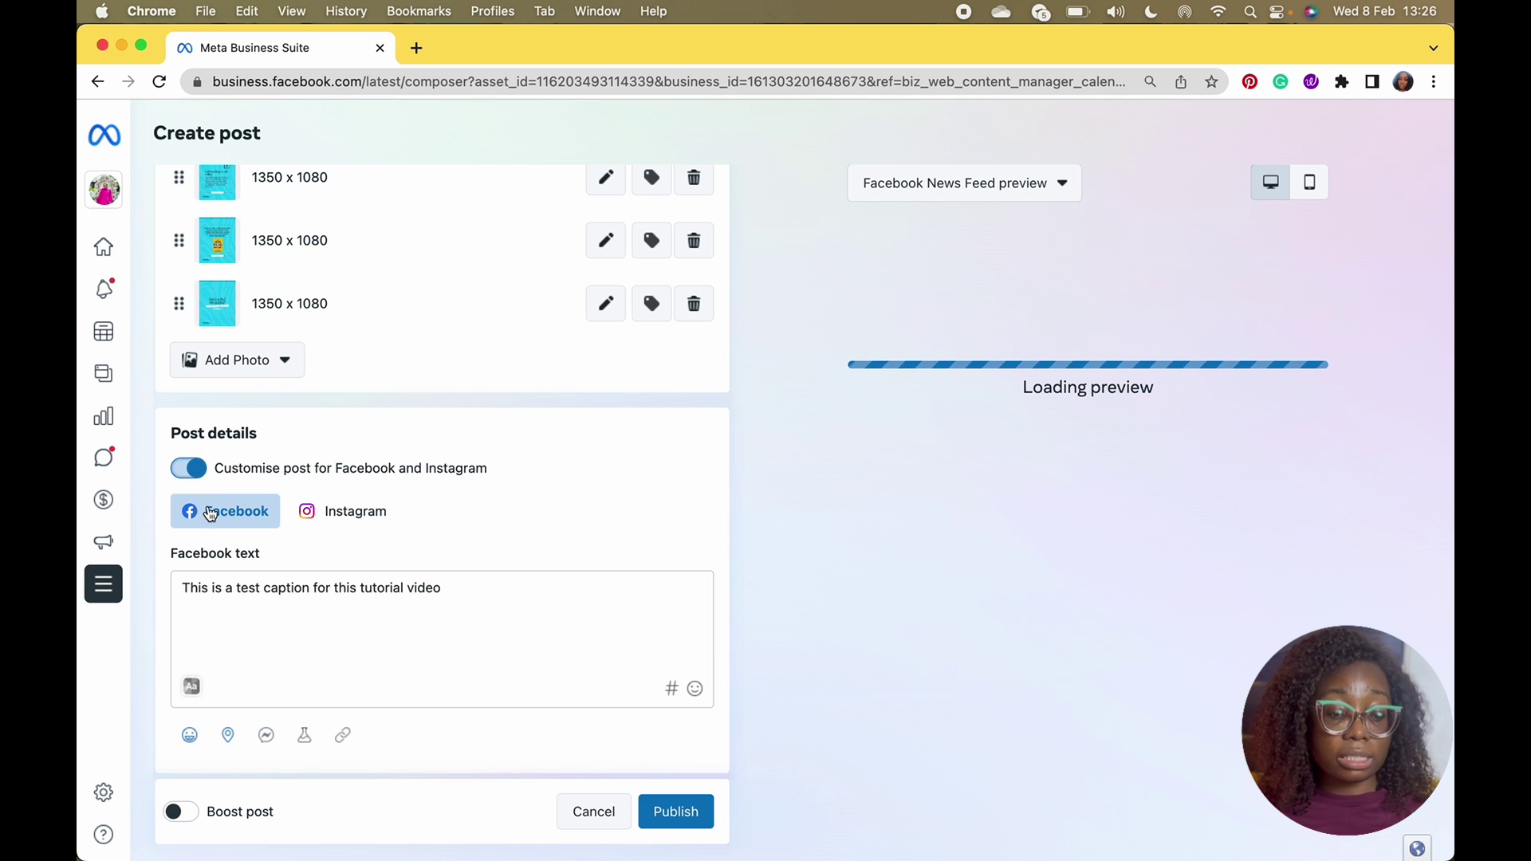
{"action": "left_click", "coordinate": [301, 511]}
{"action": "left_click", "coordinate": [239, 511]}
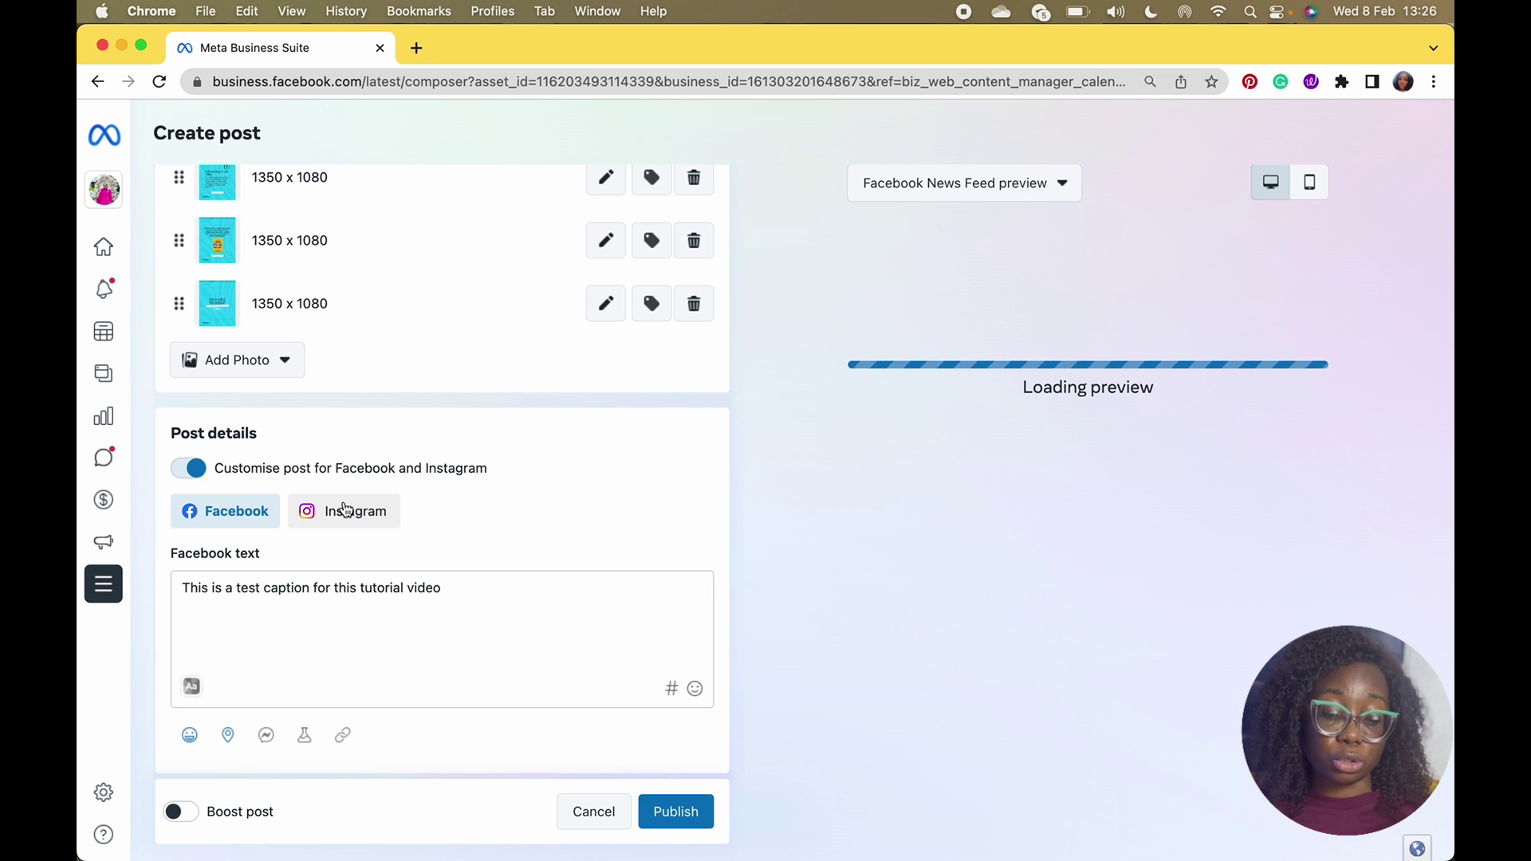
{"action": "left_click", "coordinate": [345, 512]}
{"action": "left_click", "coordinate": [240, 511]}
{"action": "left_click", "coordinate": [315, 510]}
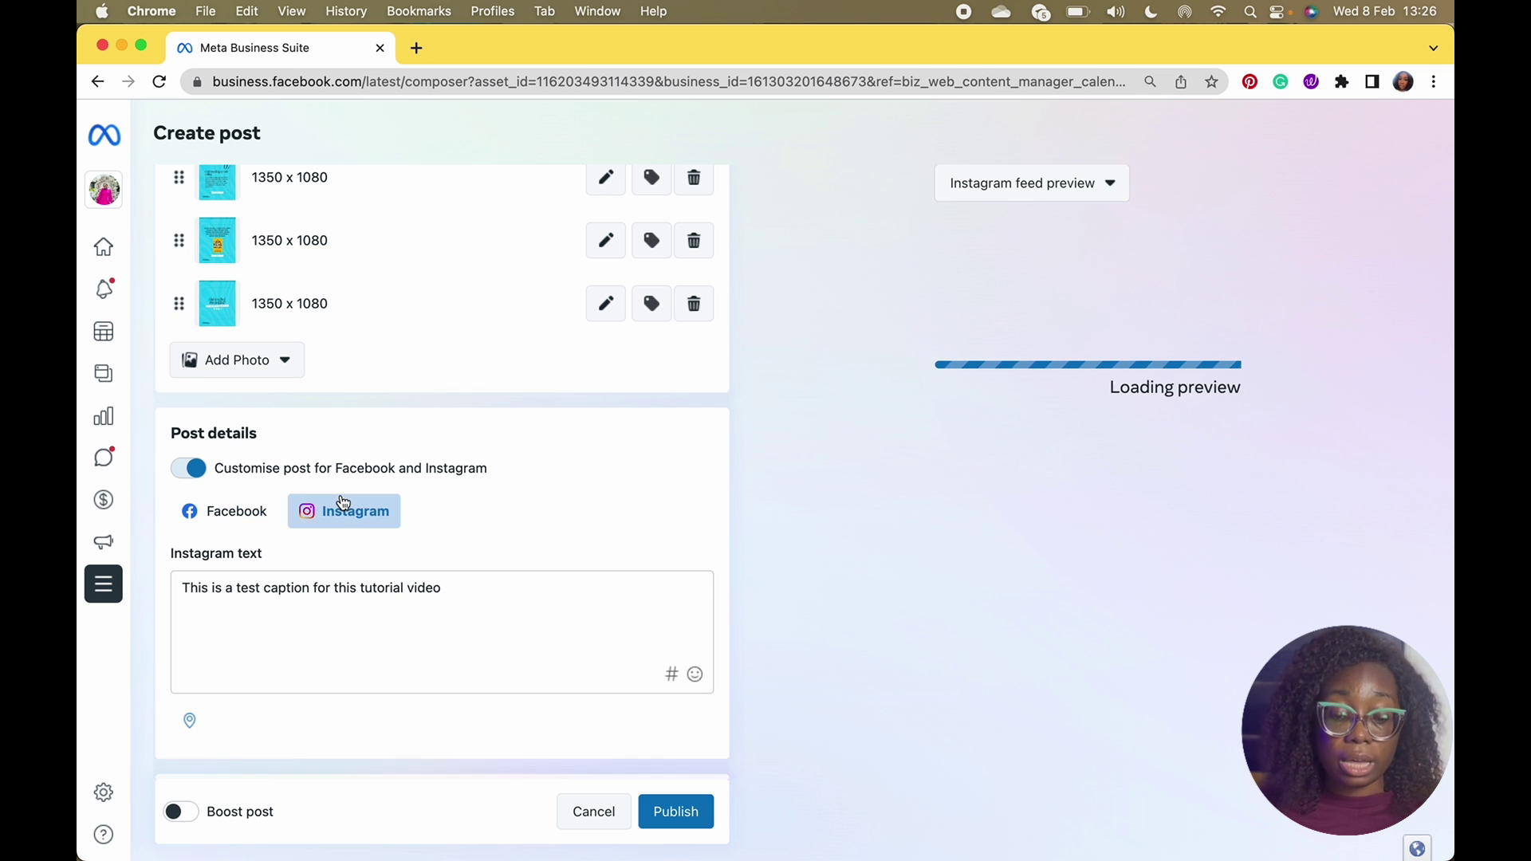
- Look at the feelings offered for the Facebook version of the post, and close them without choosing one
{"action": "left_click", "coordinate": [250, 511]}
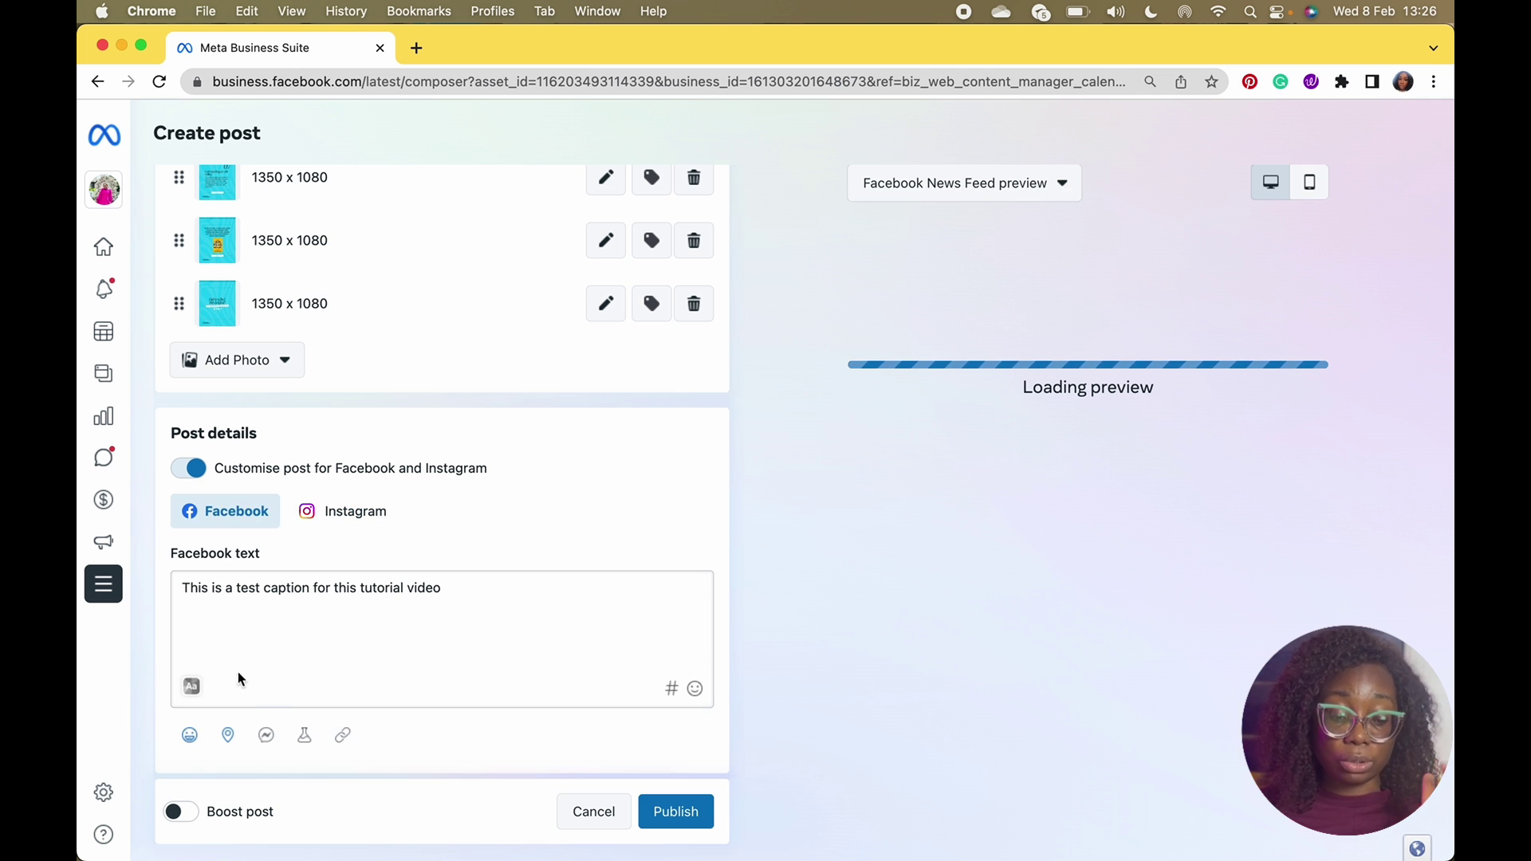
{"action": "left_click", "coordinate": [190, 736]}
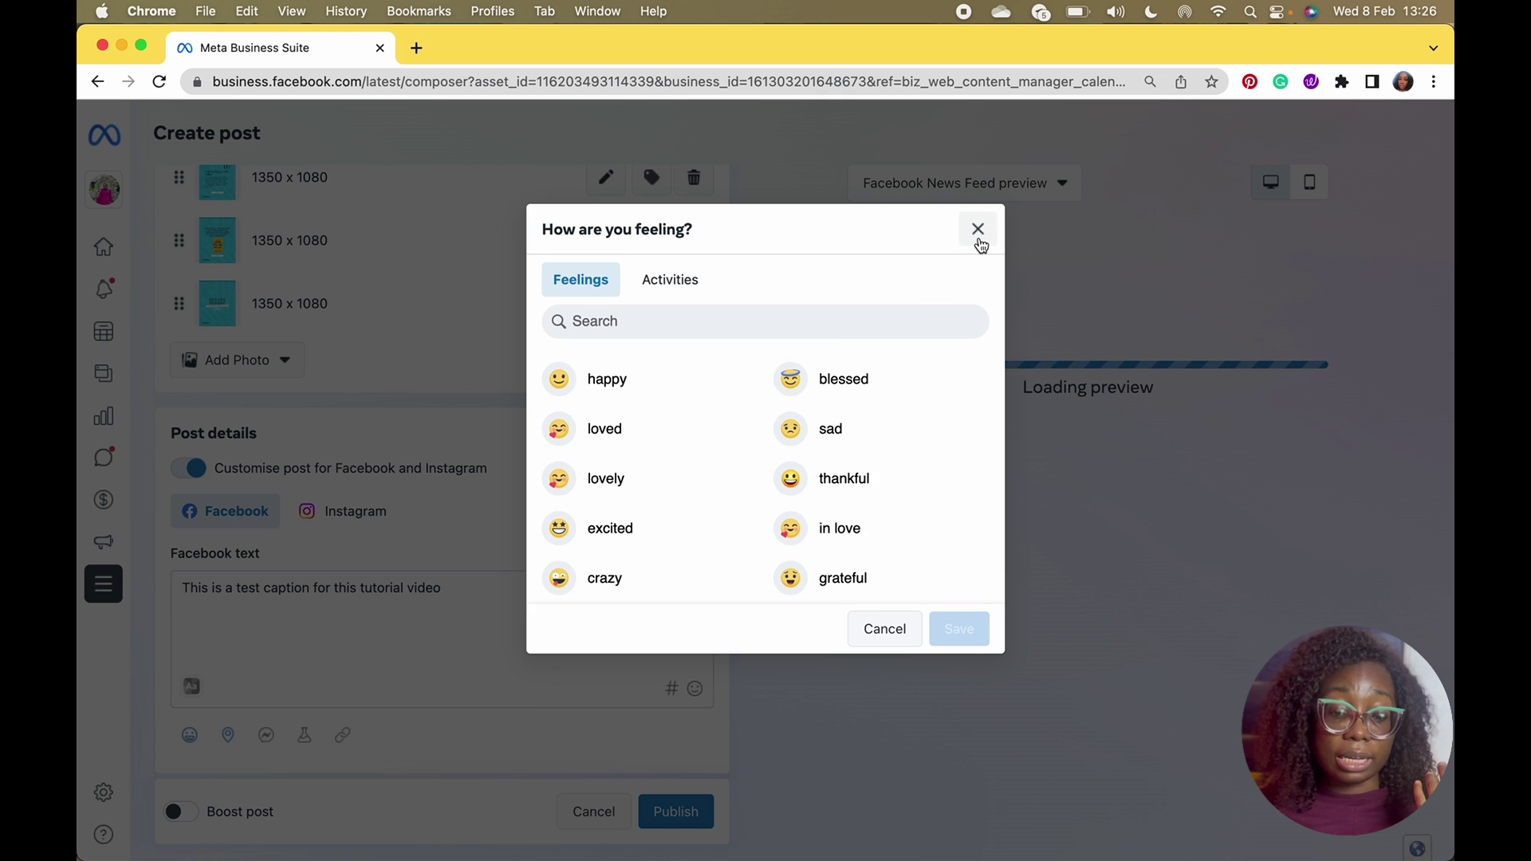
{"action": "left_click", "coordinate": [979, 231]}
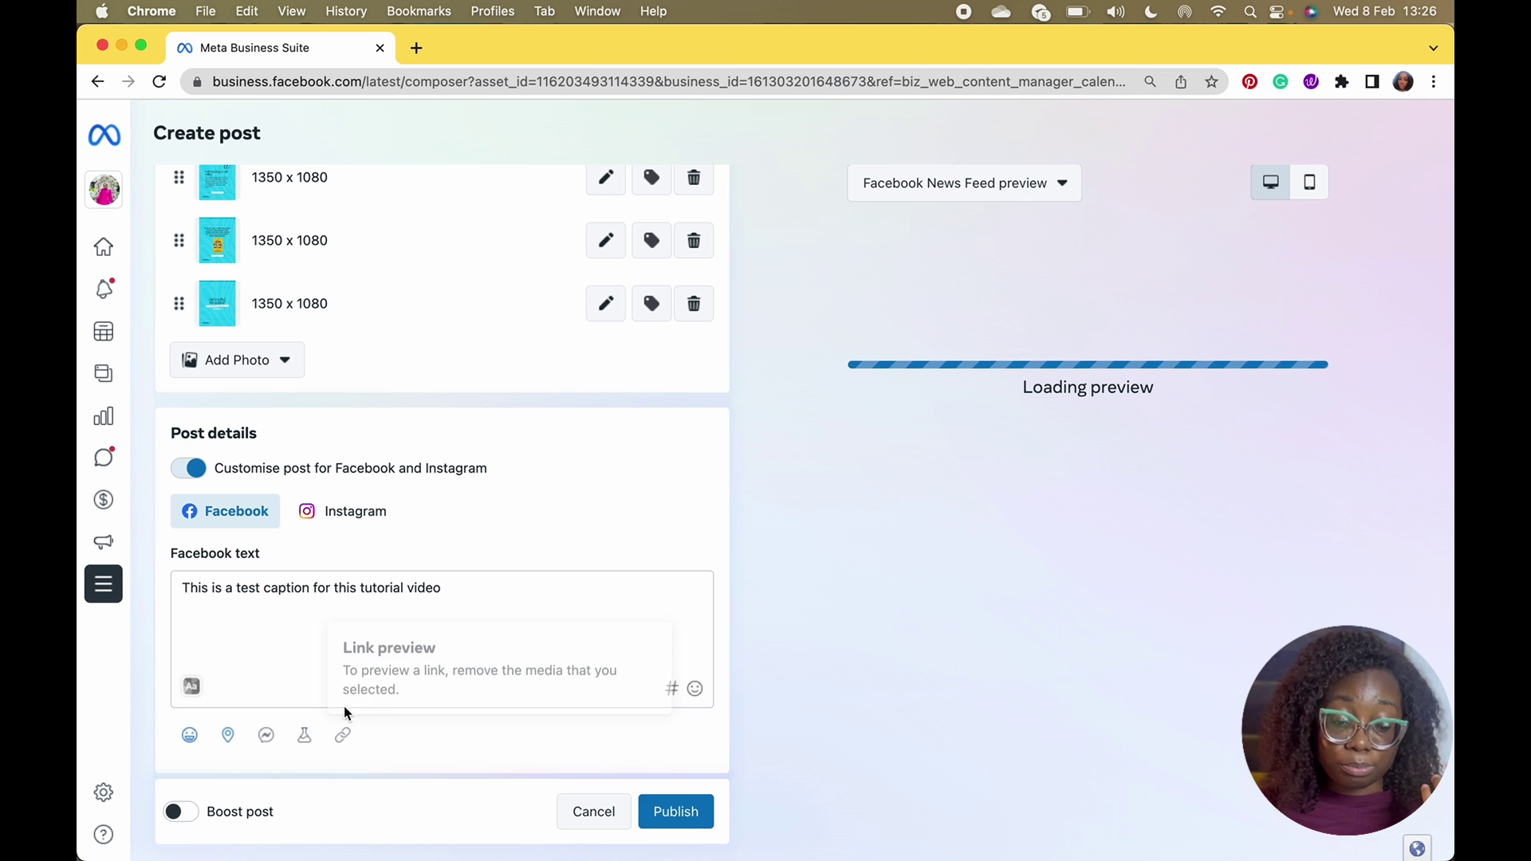
- Review the Facebook News Feed preview of the post, and switch to the Instagram feed preview
{"action": "scroll", "coordinate": [194, 662], "scroll_direction": "down", "scroll_amount": 2}
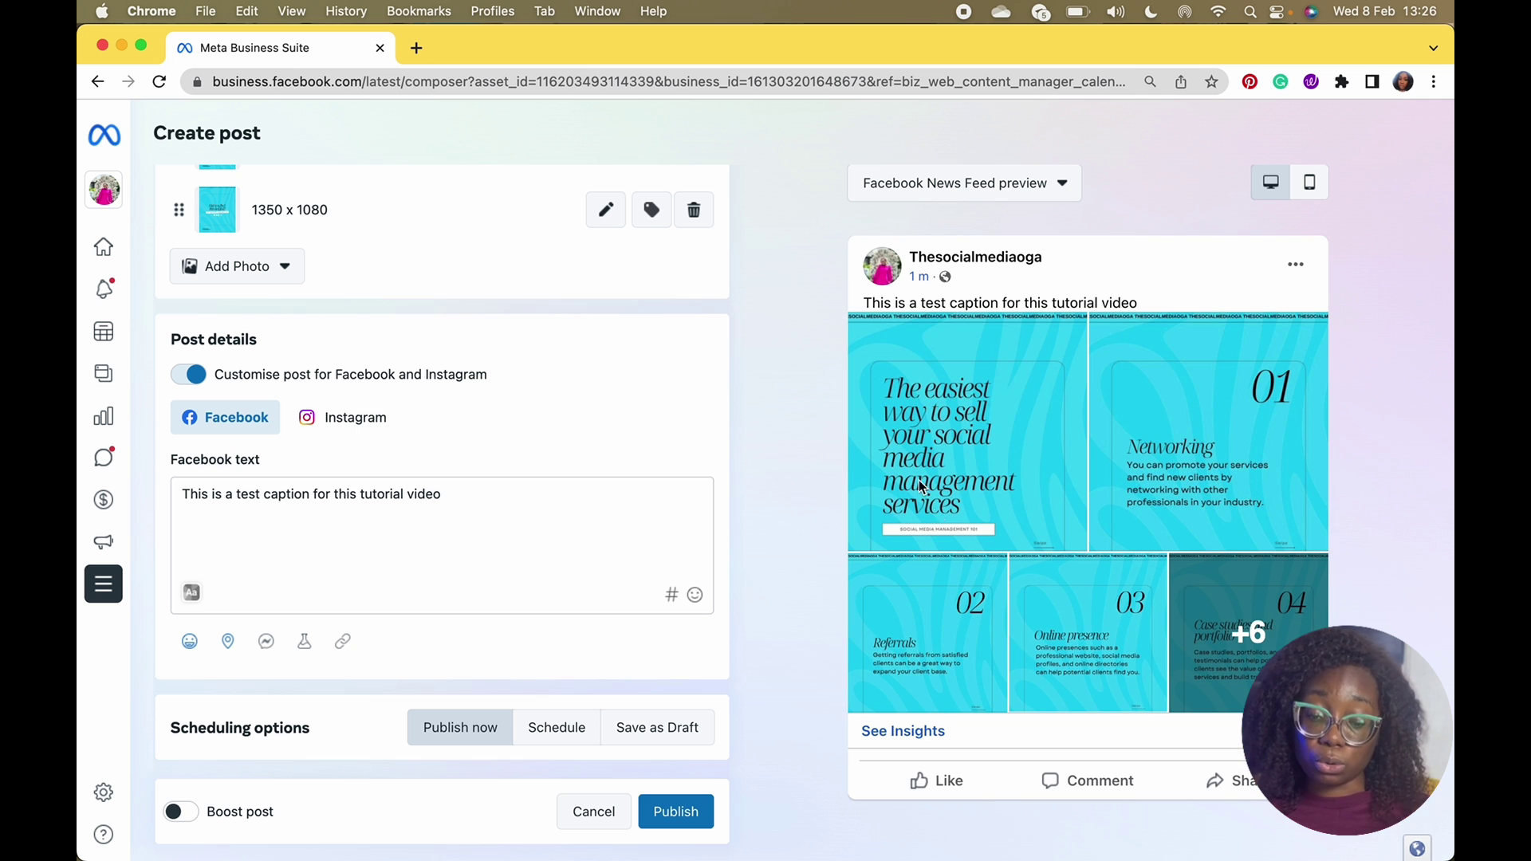
{"action": "scroll", "coordinate": [1078, 510], "scroll_direction": "down", "scroll_amount": 2}
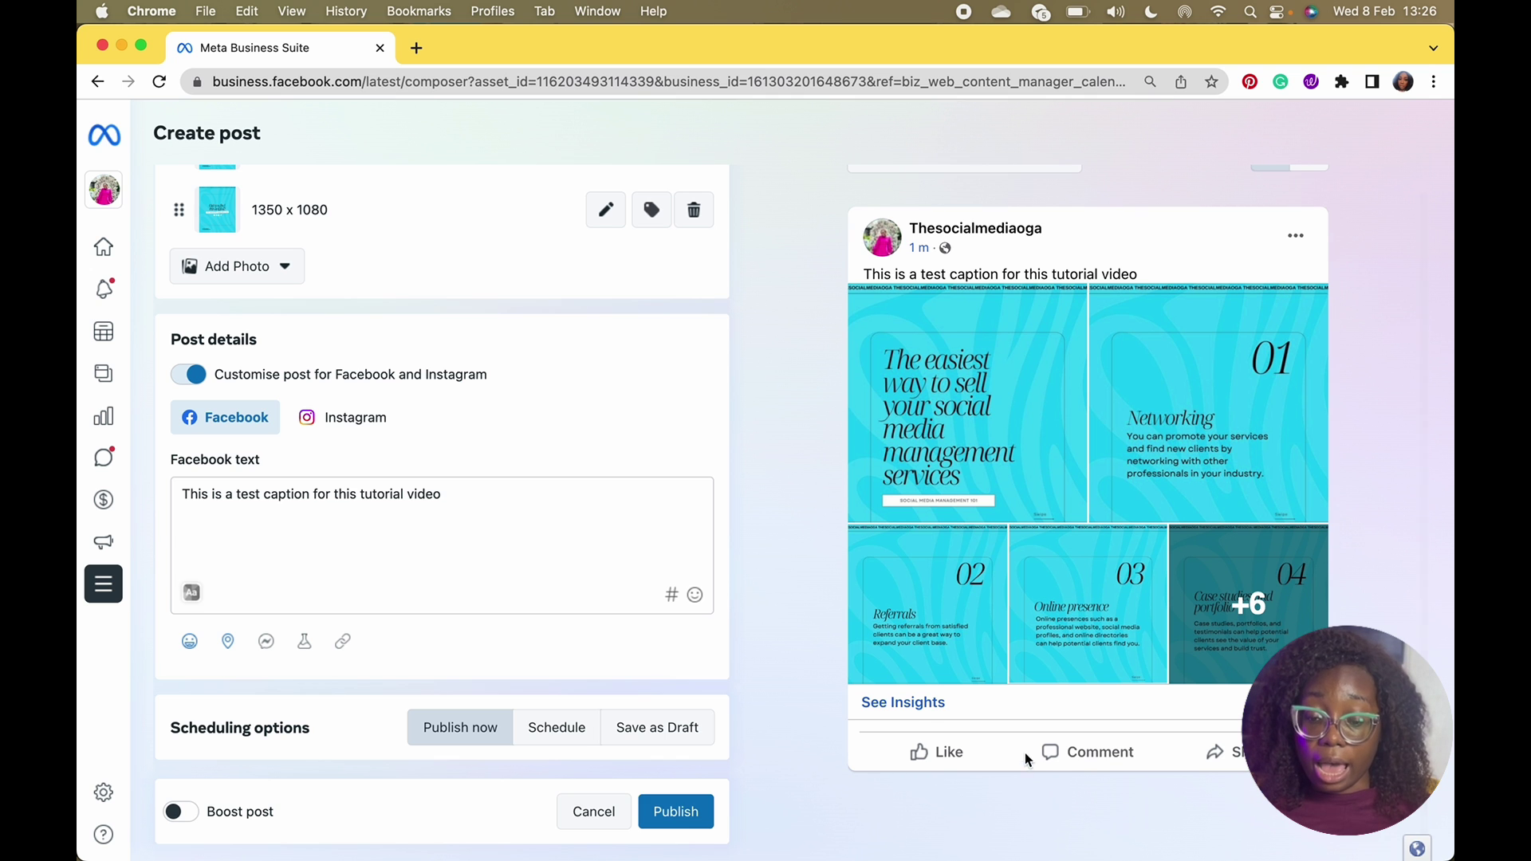
{"action": "scroll", "coordinate": [1053, 260], "scroll_direction": "up", "scroll_amount": 2}
{"action": "left_click", "coordinate": [1055, 185]}
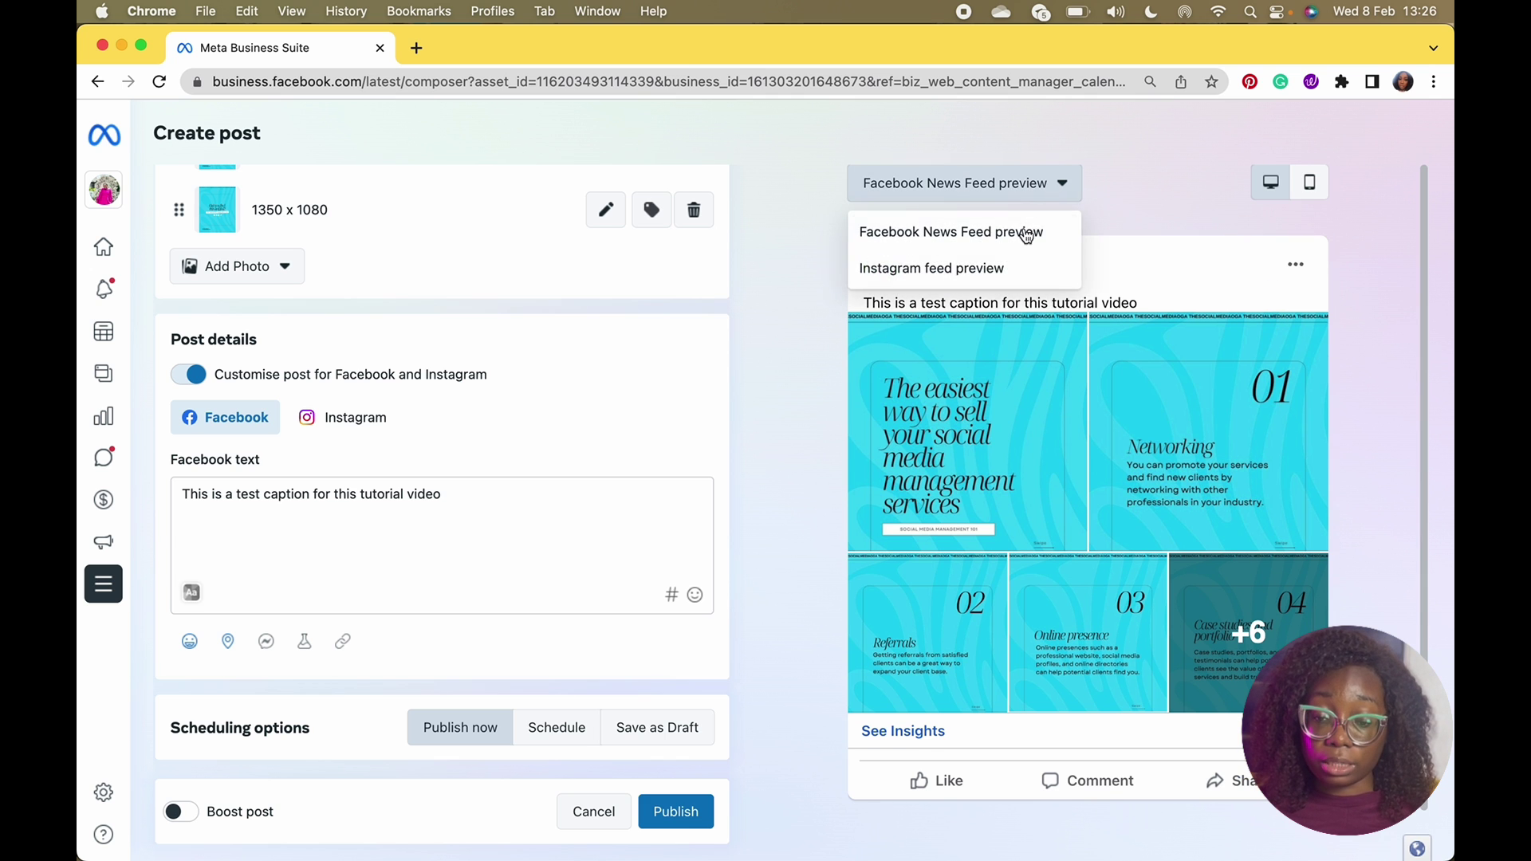
{"action": "left_click", "coordinate": [1009, 266]}
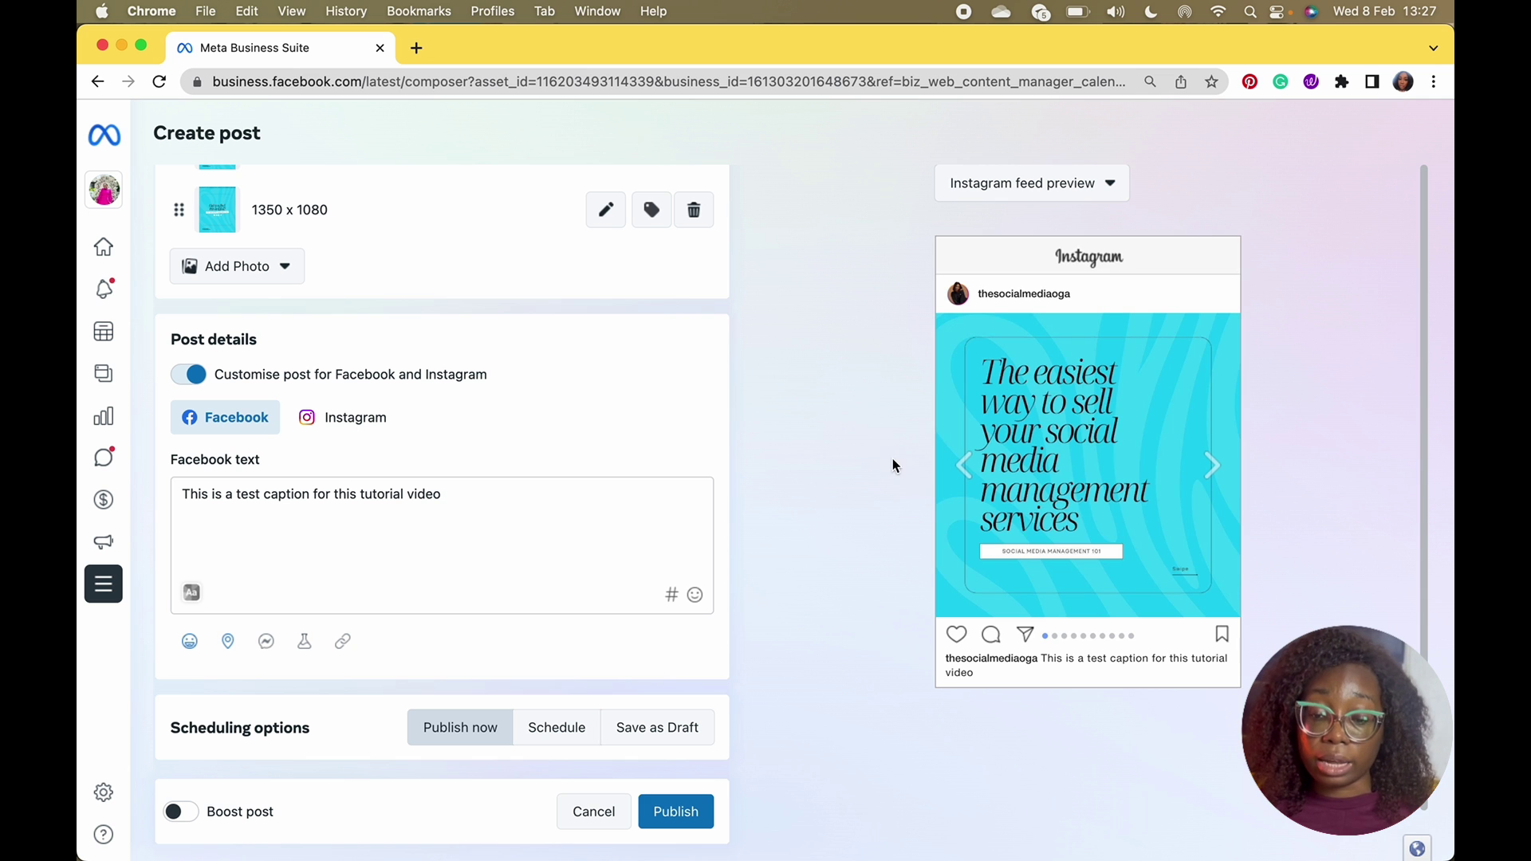
- Page through the carousel photos in the Instagram feed preview, and return to the Facebook News Feed preview
{"action": "left_click", "coordinate": [1208, 460]}
{"action": "left_click", "coordinate": [1209, 460]}
{"action": "left_click", "coordinate": [1209, 460]}
{"action": "left_click", "coordinate": [1209, 461]}
{"action": "left_click", "coordinate": [1209, 460]}
{"action": "left_click", "coordinate": [1208, 460]}
{"action": "left_click", "coordinate": [1209, 460]}
{"action": "left_click", "coordinate": [1209, 461]}
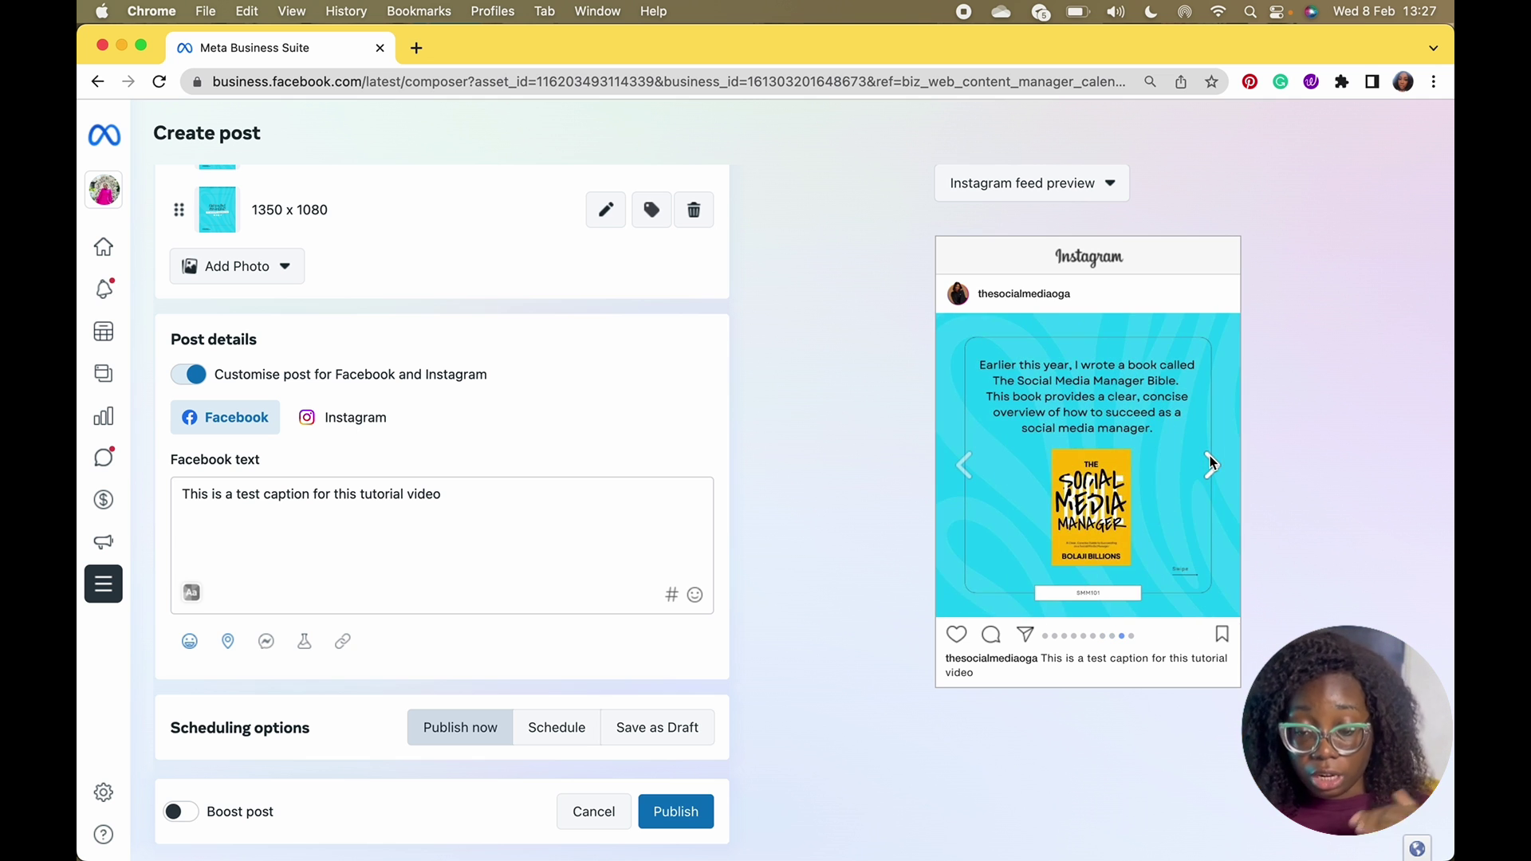
{"action": "left_click", "coordinate": [962, 469]}
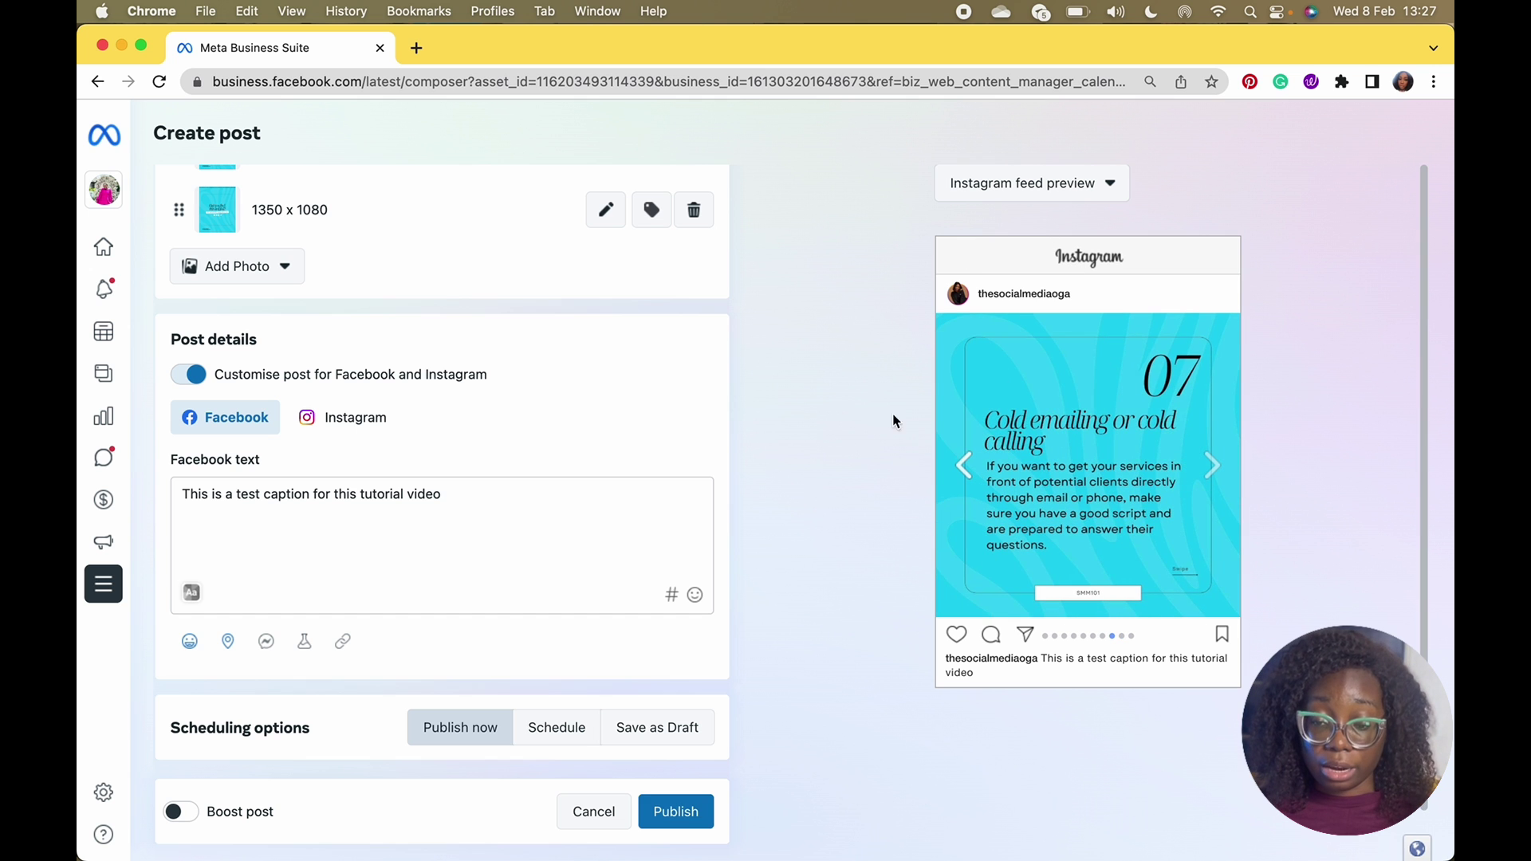
{"action": "left_click", "coordinate": [1041, 186]}
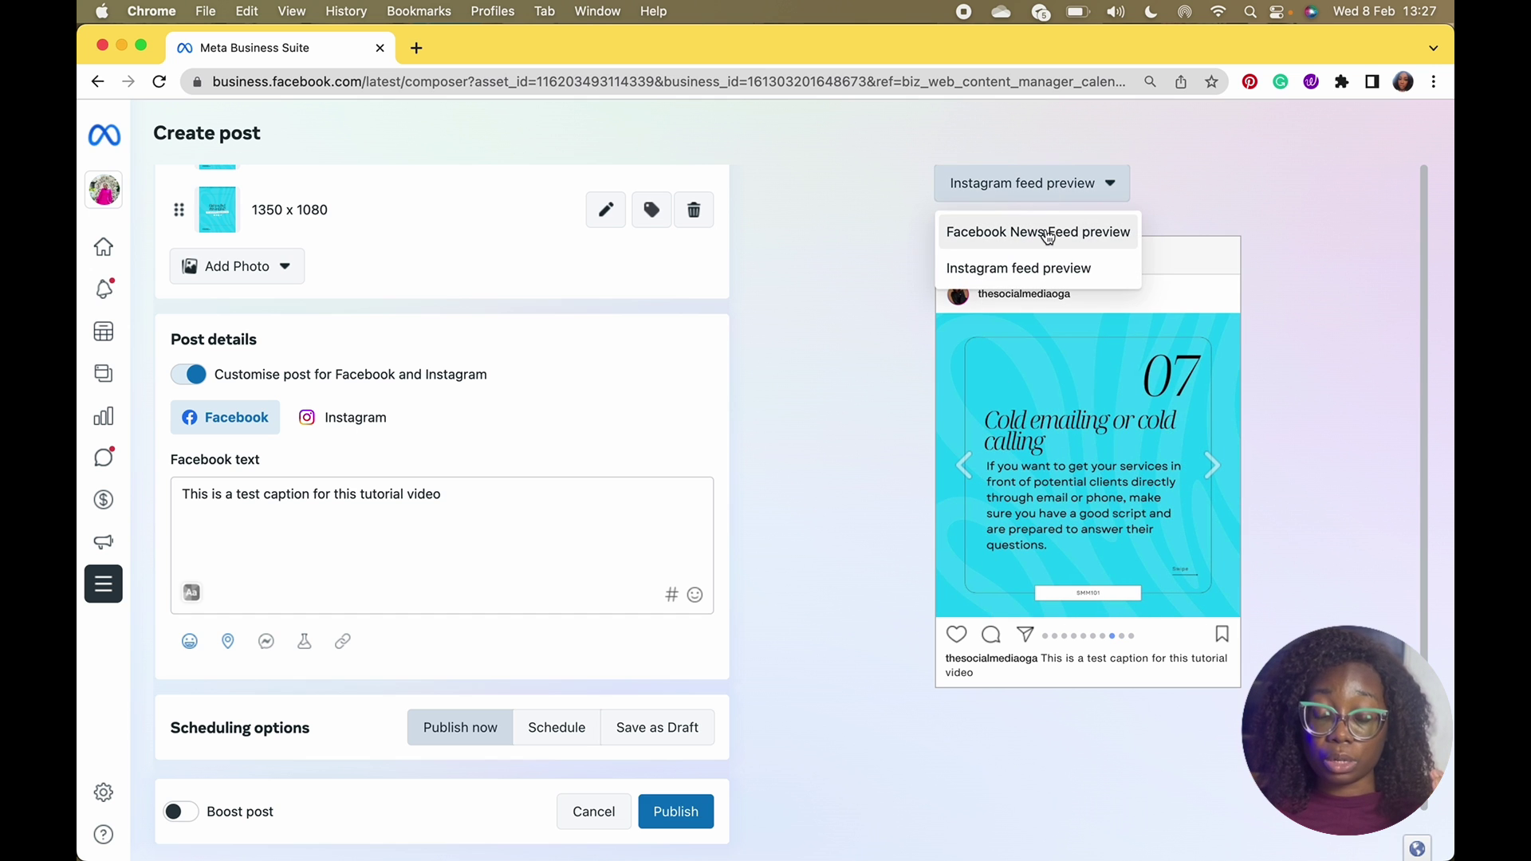
{"action": "left_click", "coordinate": [1045, 232]}
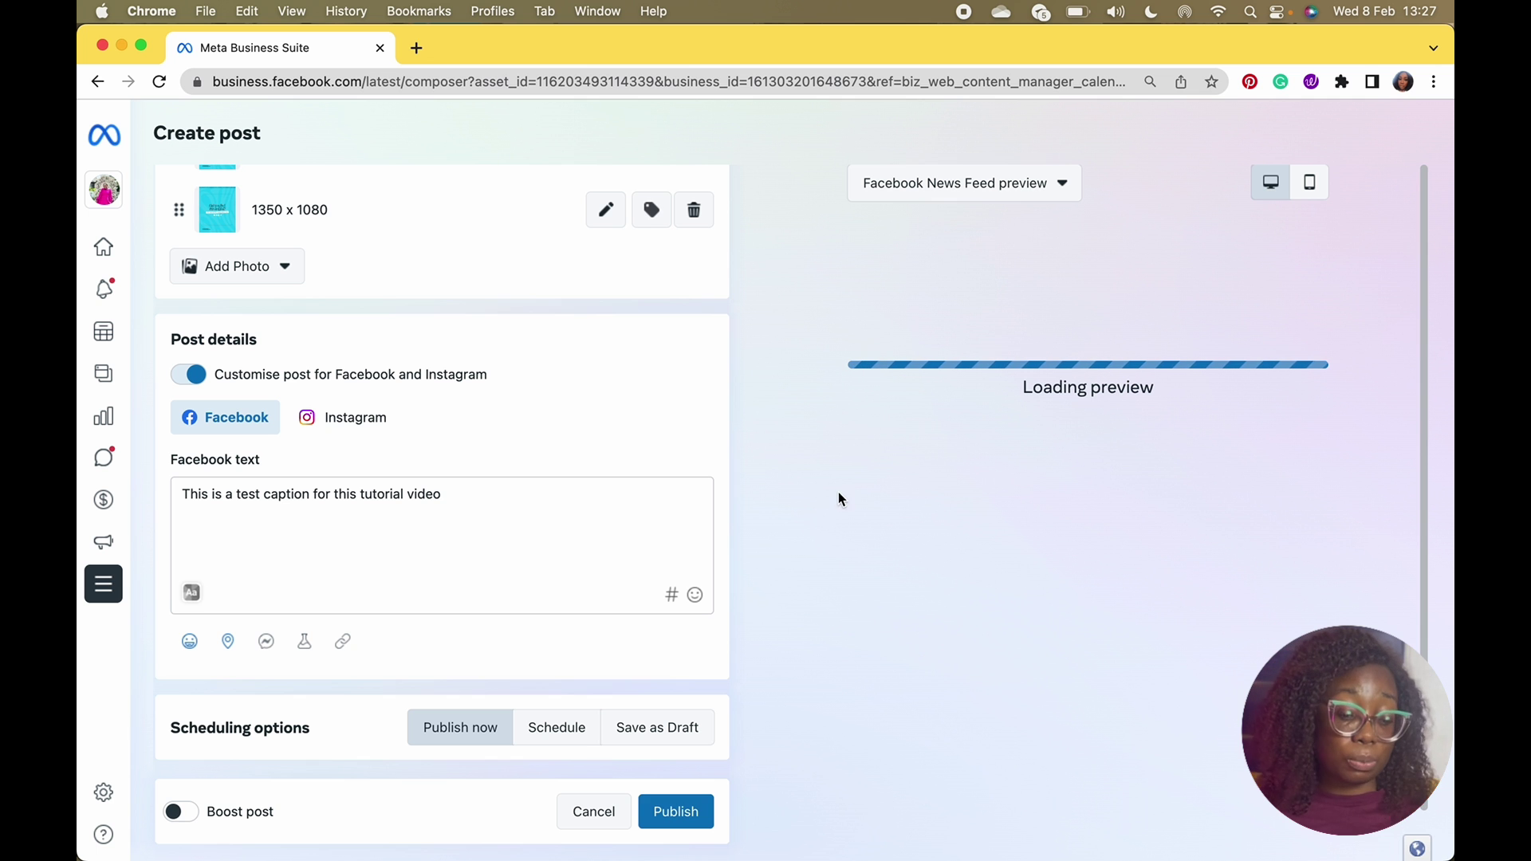
- Choose to schedule the post instead of publishing it now, and bring up the suggested active times for both platforms
{"action": "scroll", "coordinate": [270, 716], "scroll_direction": "down", "scroll_amount": 1}
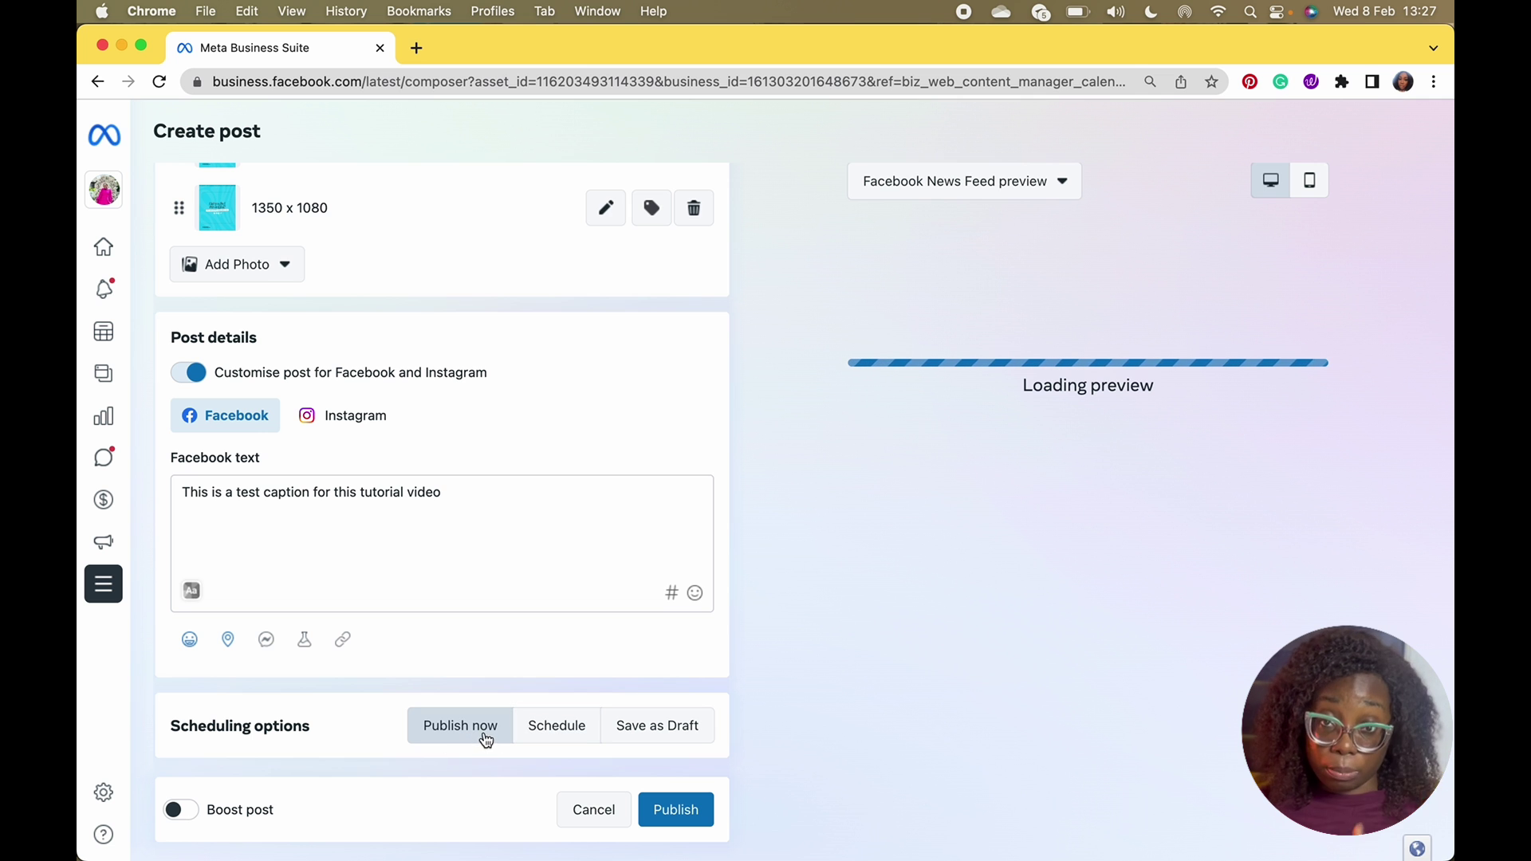
{"action": "left_click", "coordinate": [578, 724]}
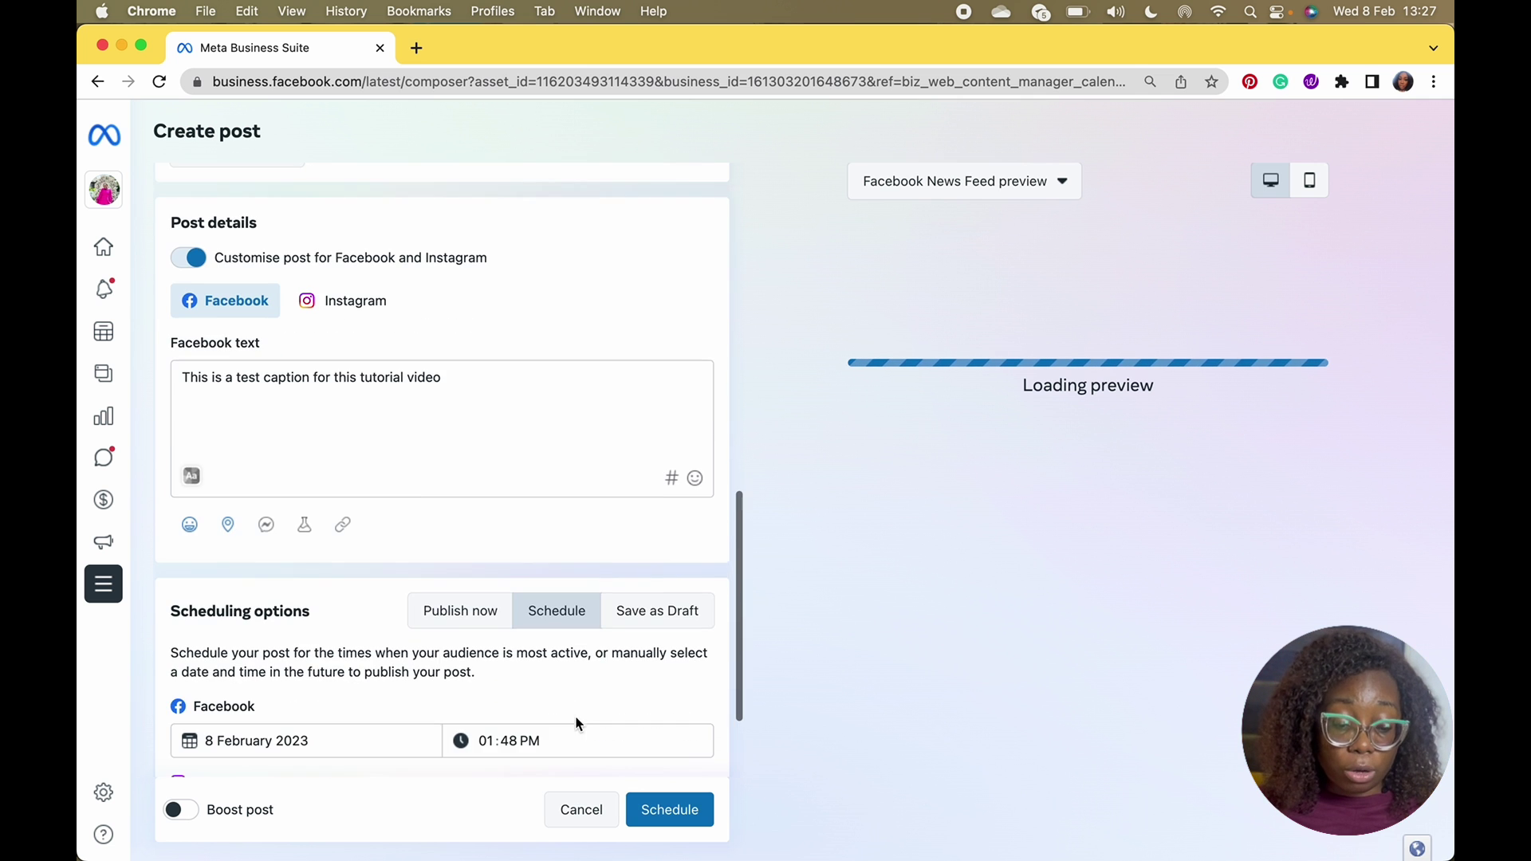
{"action": "scroll", "coordinate": [463, 610], "scroll_direction": "down", "scroll_amount": 3}
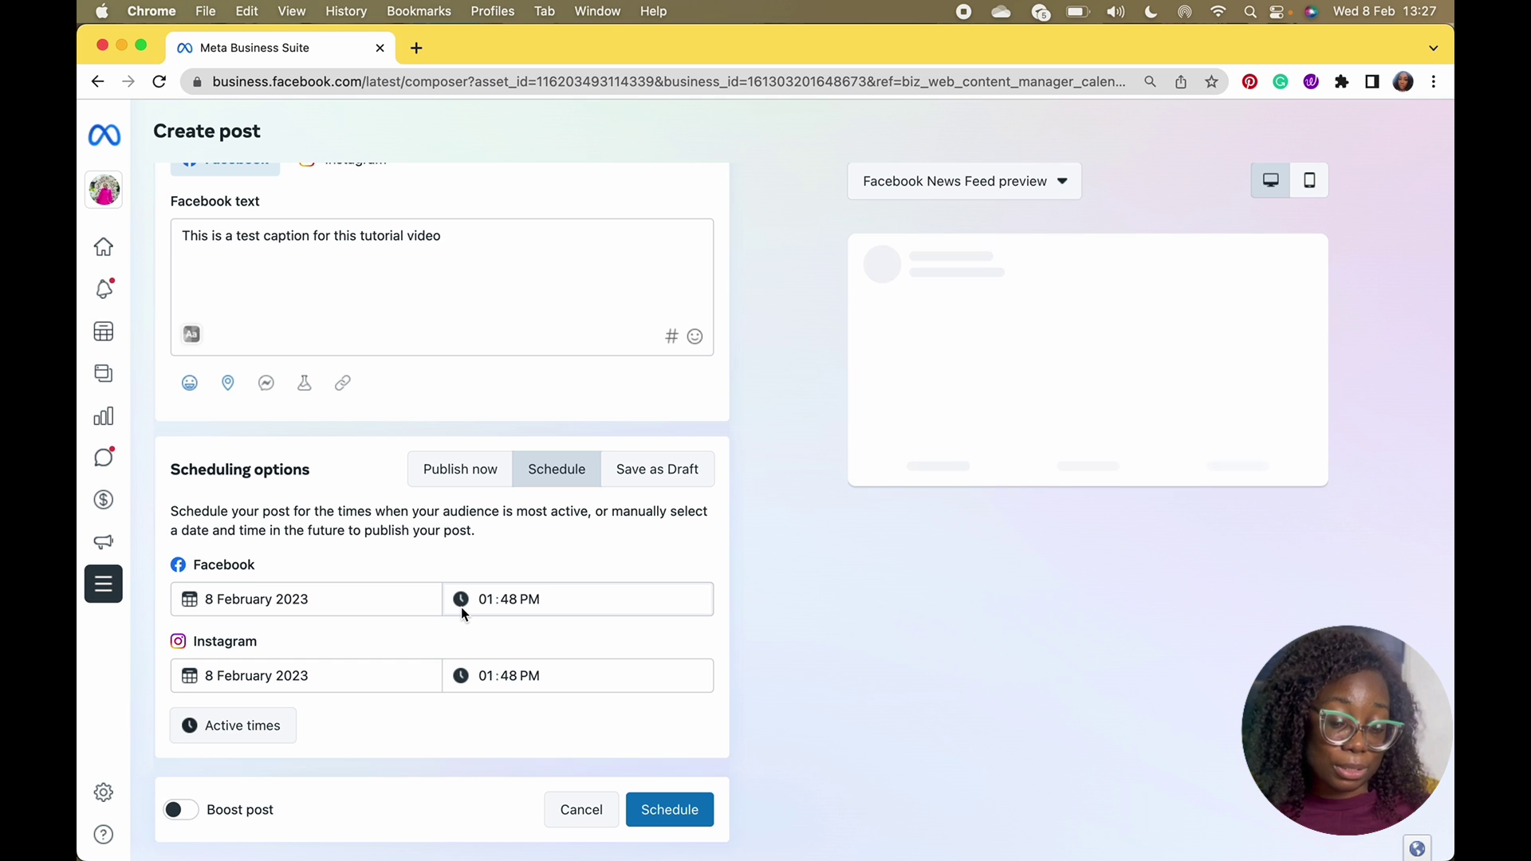
{"action": "left_click", "coordinate": [220, 732]}
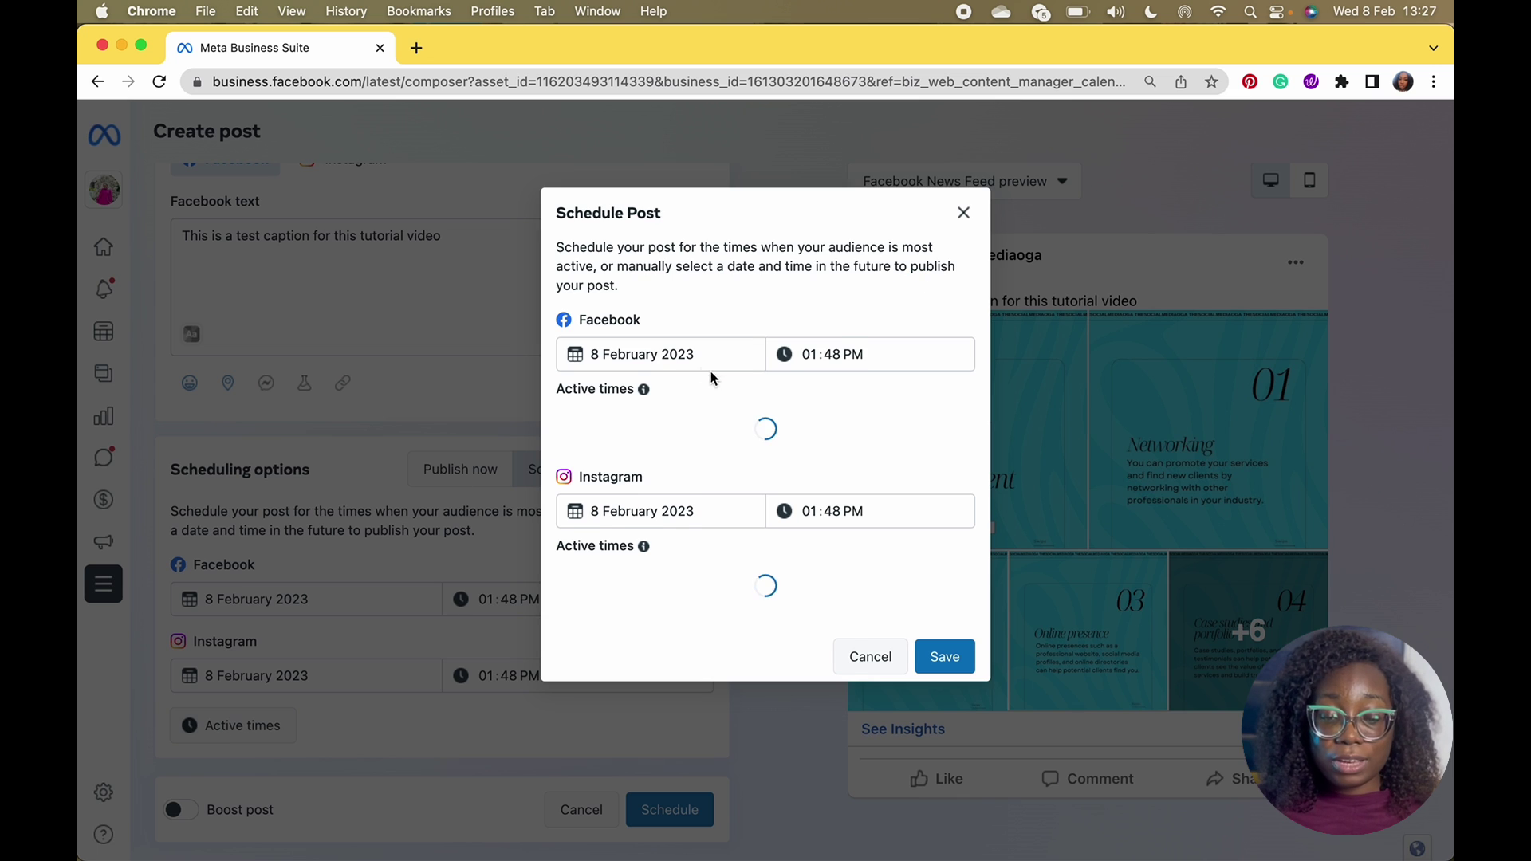
{"action": "mouse_move", "coordinate": [646, 376]}
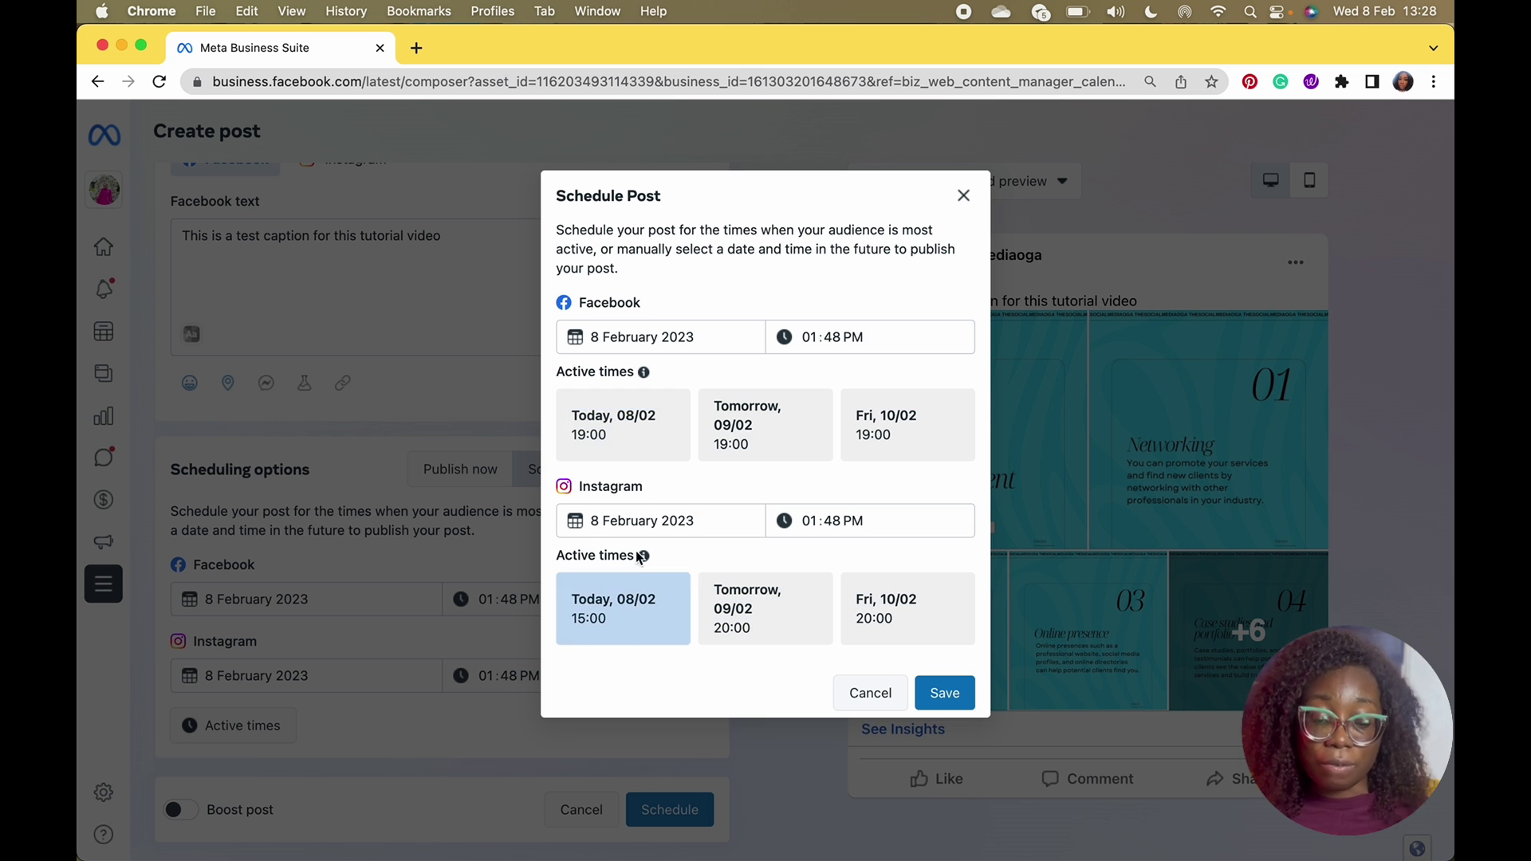
- Set the Instagram publishing time to 09:48 PM and its date to 10 February 2023
{"action": "left_click", "coordinate": [808, 520]}
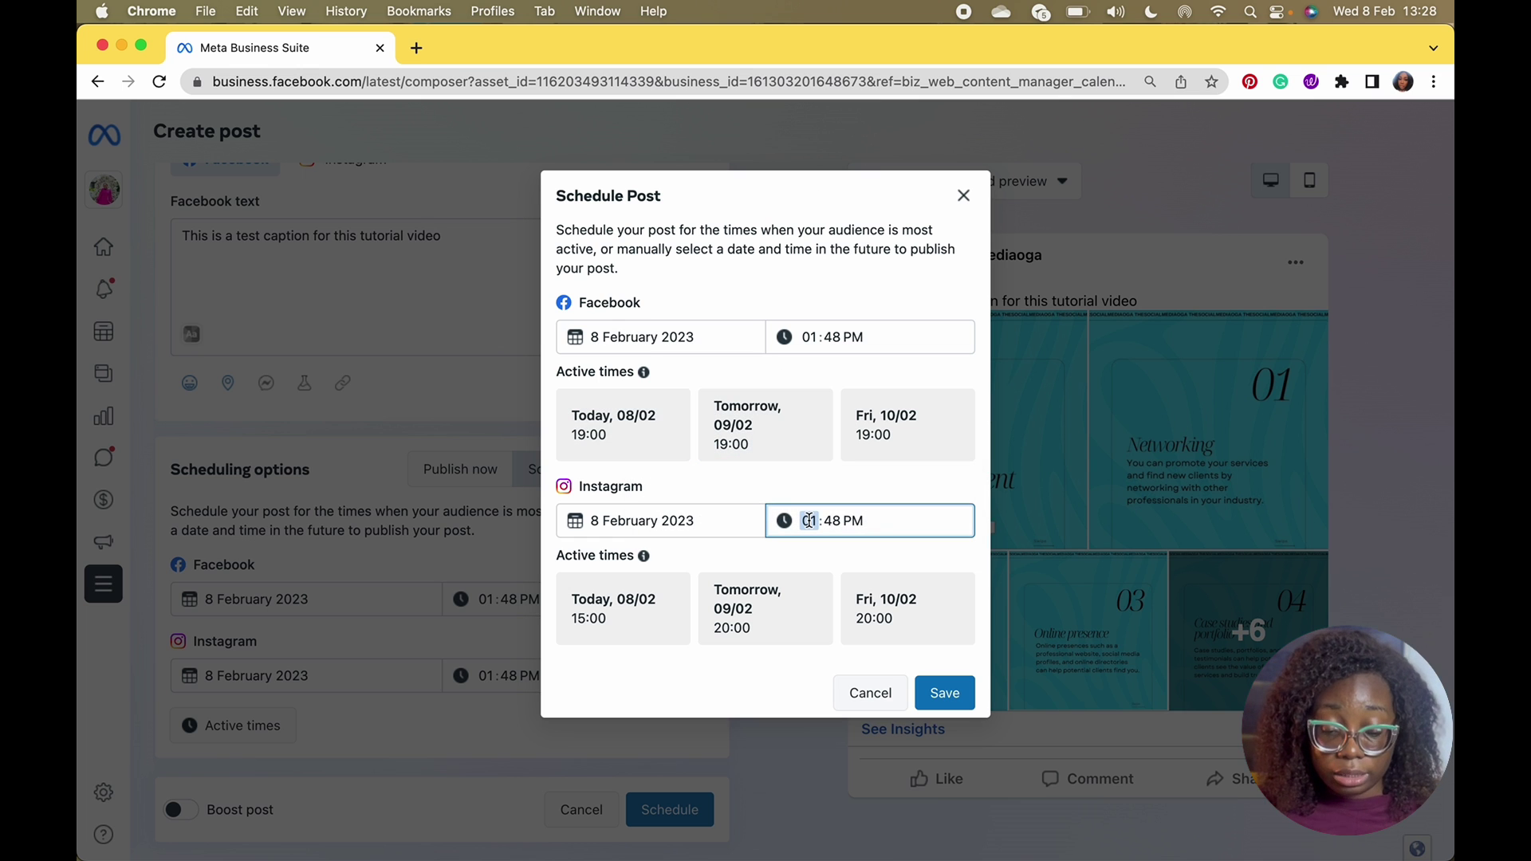
{"action": "type", "text": "9"}
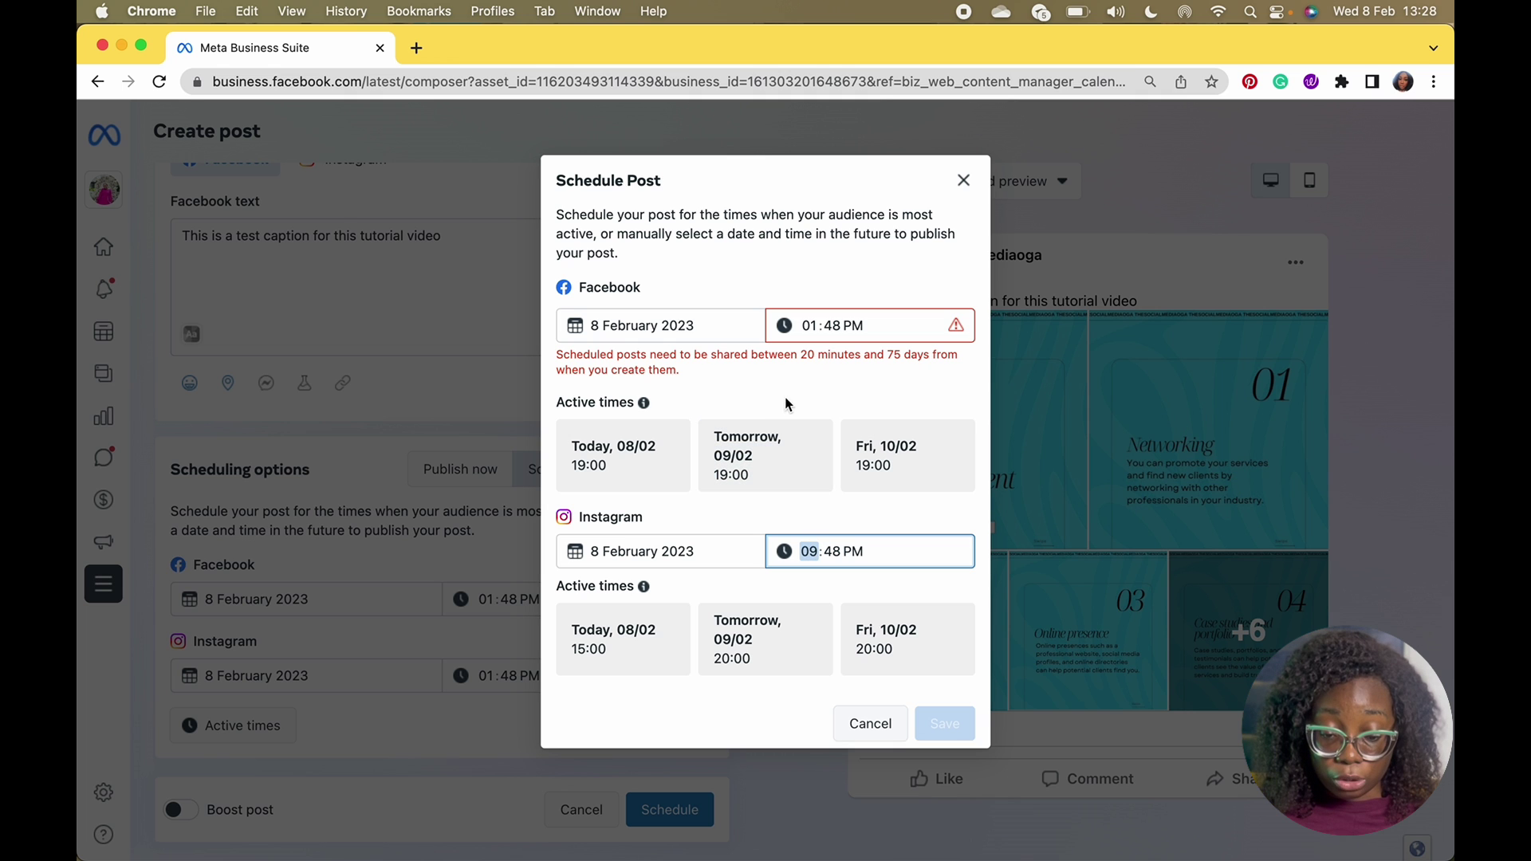
{"action": "left_click", "coordinate": [580, 564]}
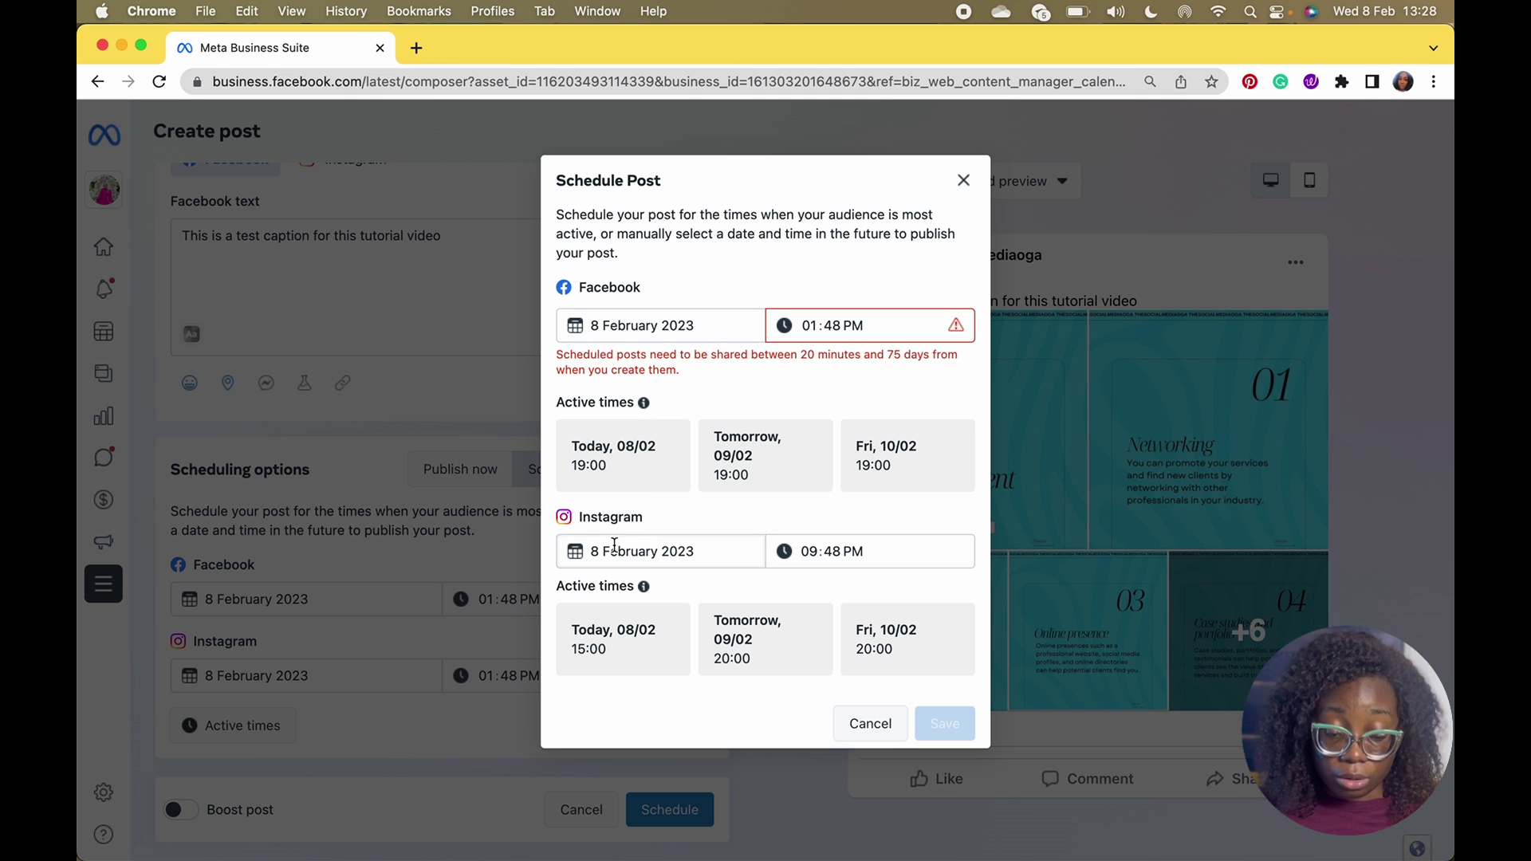
{"action": "left_click", "coordinate": [614, 550]}
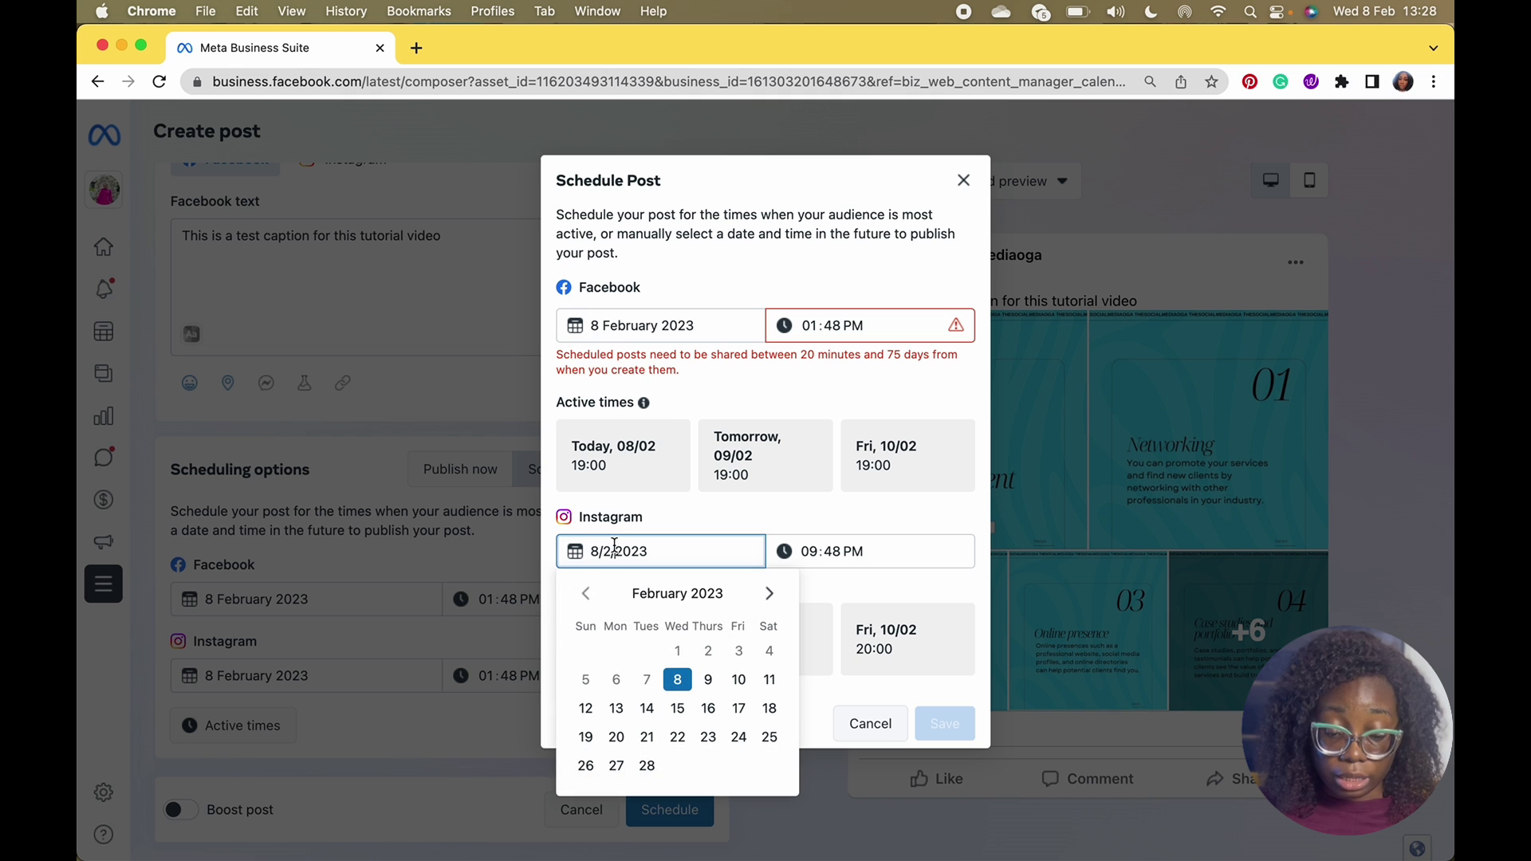
{"action": "left_click", "coordinate": [747, 680]}
- Set the Facebook publishing date to 10 February 2023 and its time to 11:48 PM
{"action": "left_click", "coordinate": [656, 333]}
{"action": "left_click", "coordinate": [592, 325]}
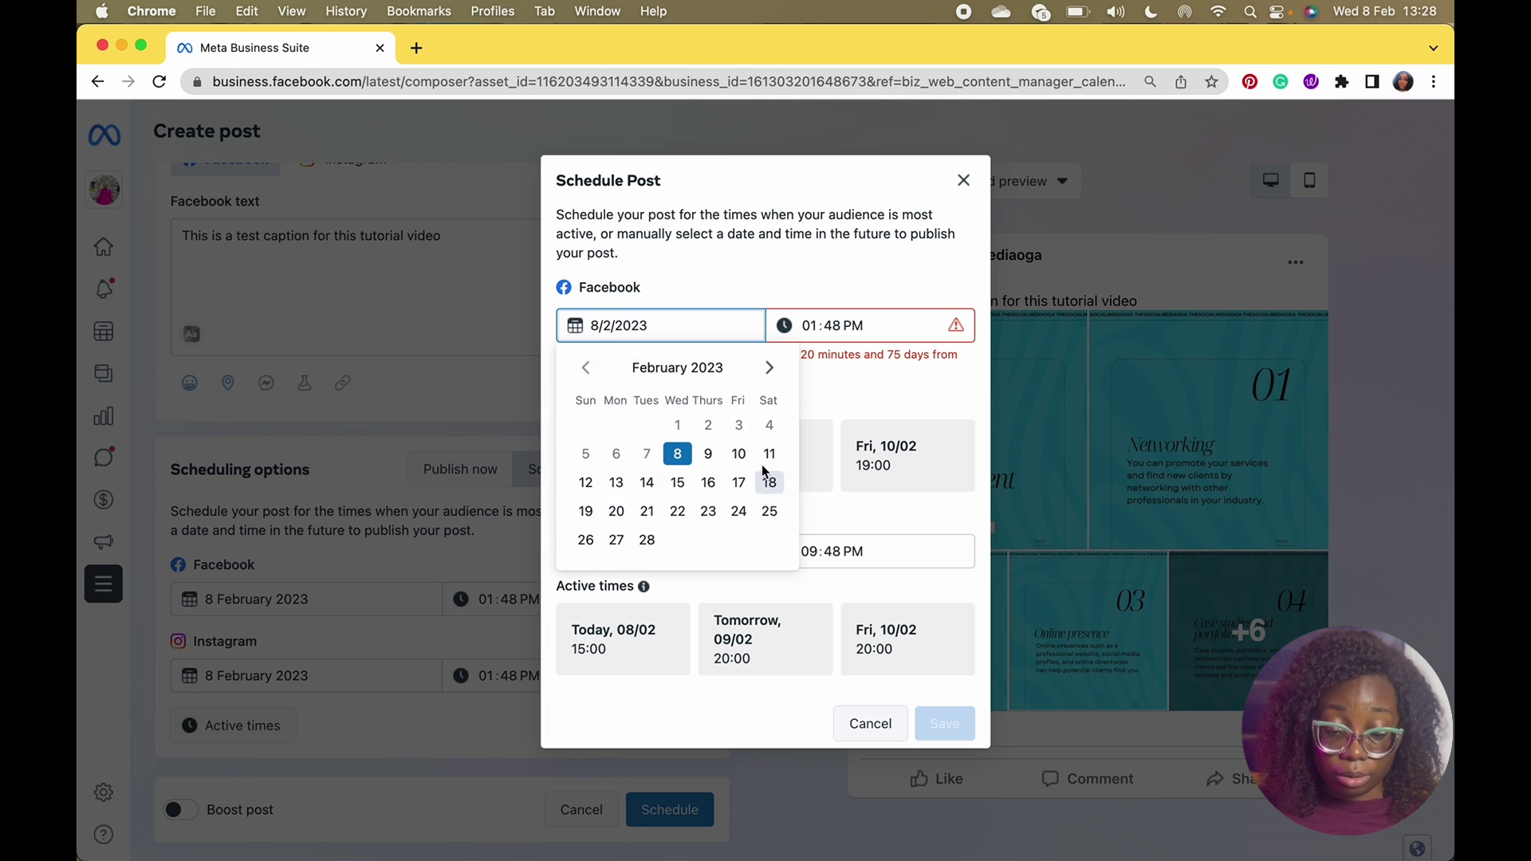
{"action": "left_click", "coordinate": [742, 451]}
{"action": "left_click", "coordinate": [811, 338]}
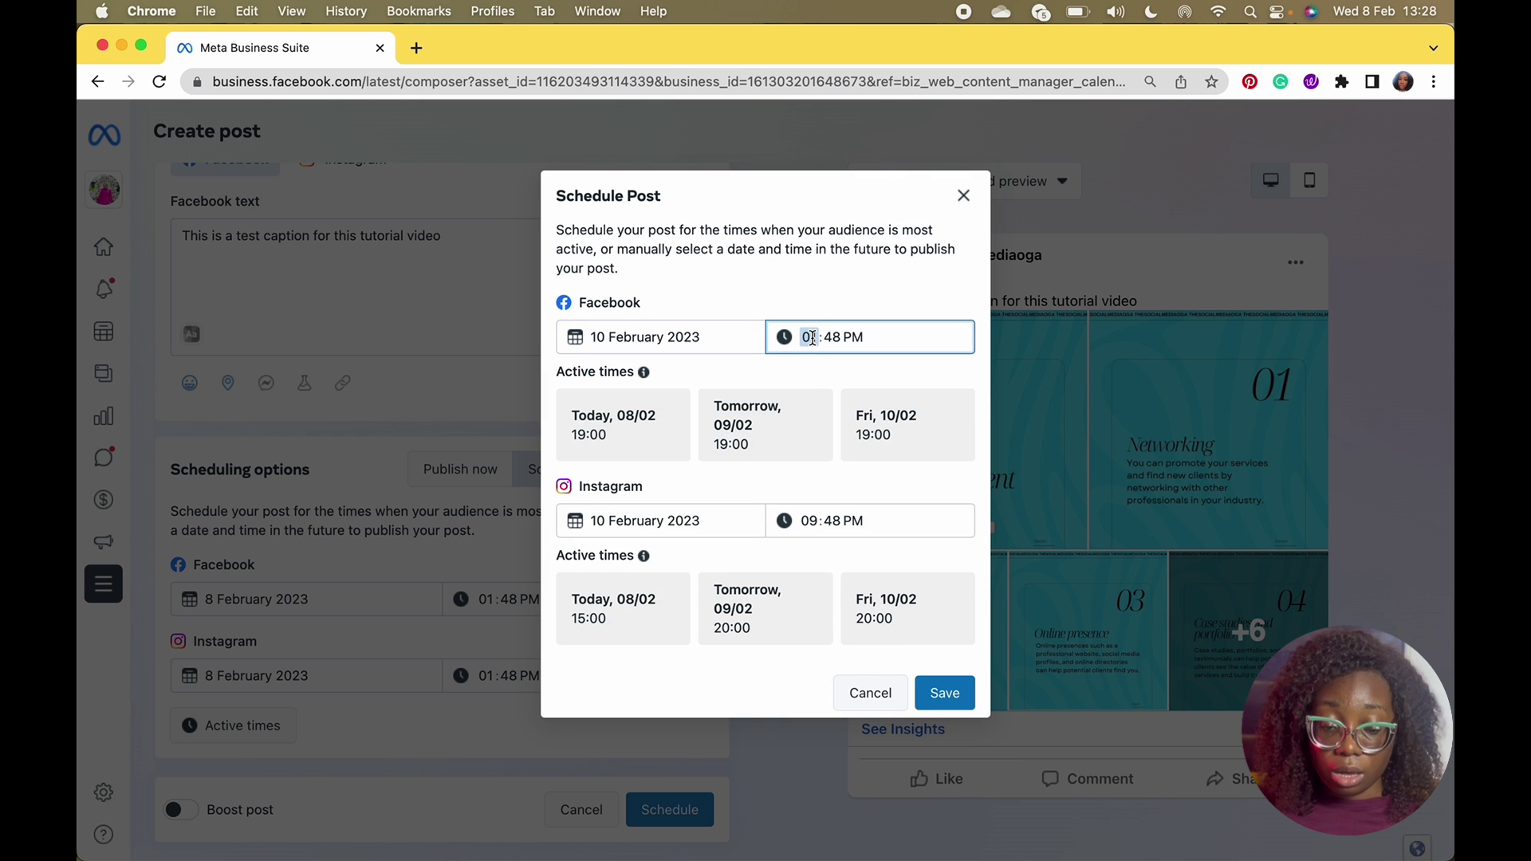
{"action": "type", "text": "11"}
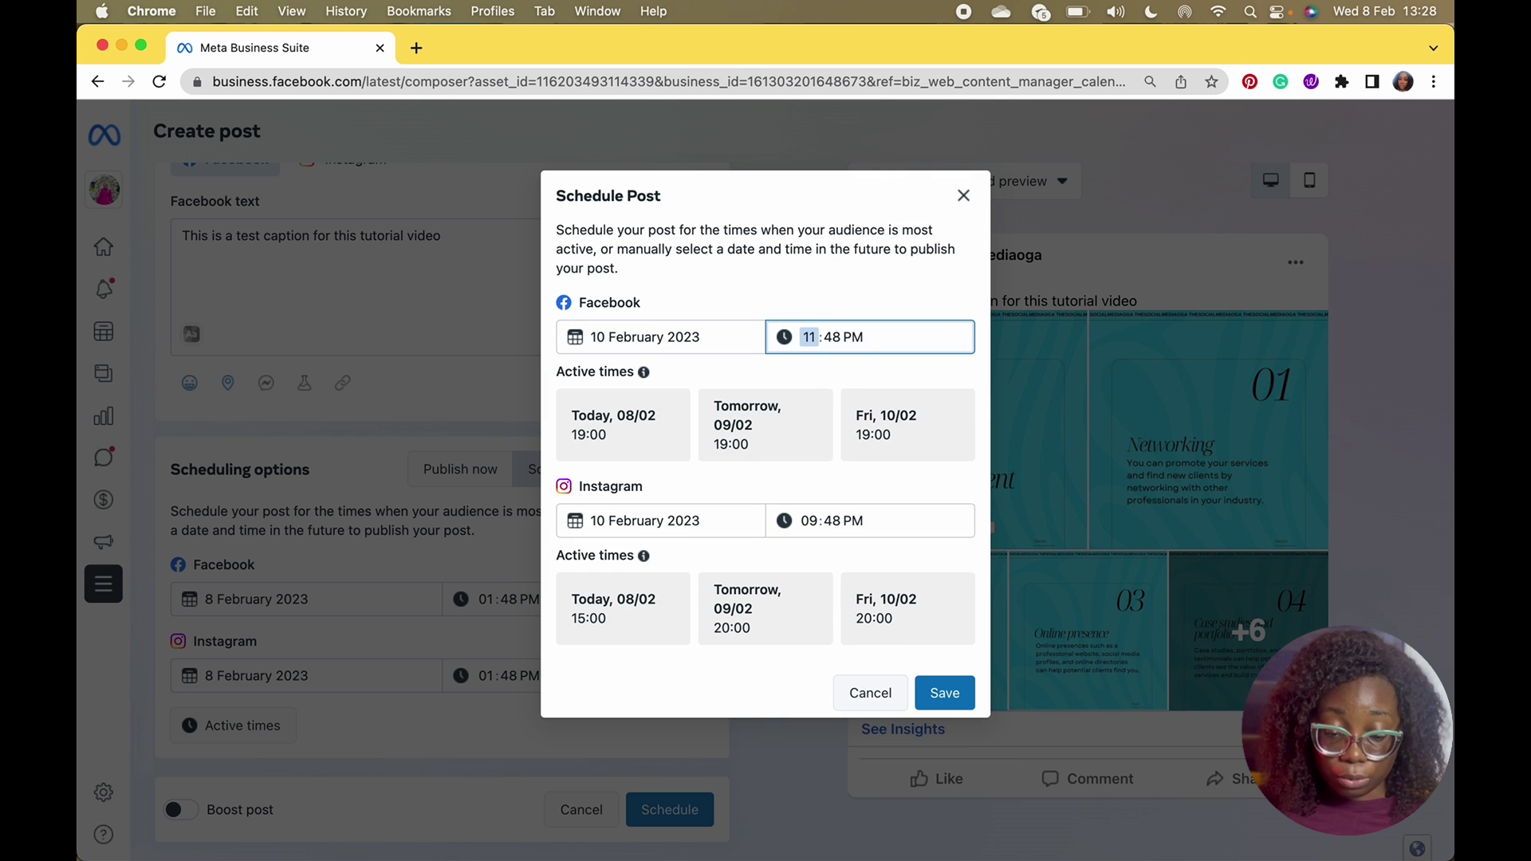
- Set the Instagram publishing time to 11:48 PM and save the schedule for both platforms
{"action": "left_click", "coordinate": [810, 522]}
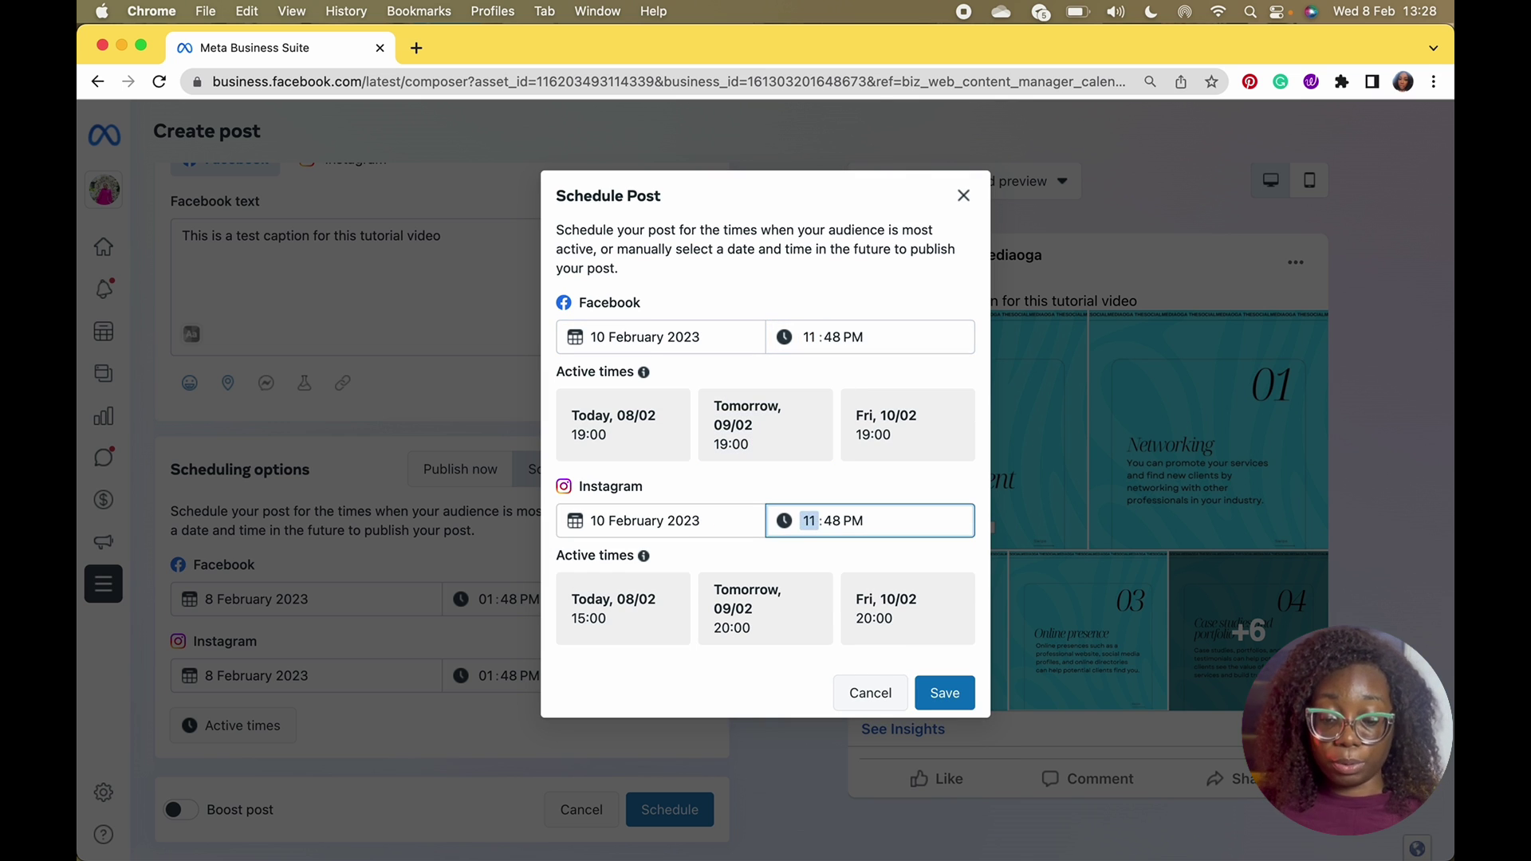
{"action": "type", "text": "11"}
{"action": "left_click", "coordinate": [941, 692]}
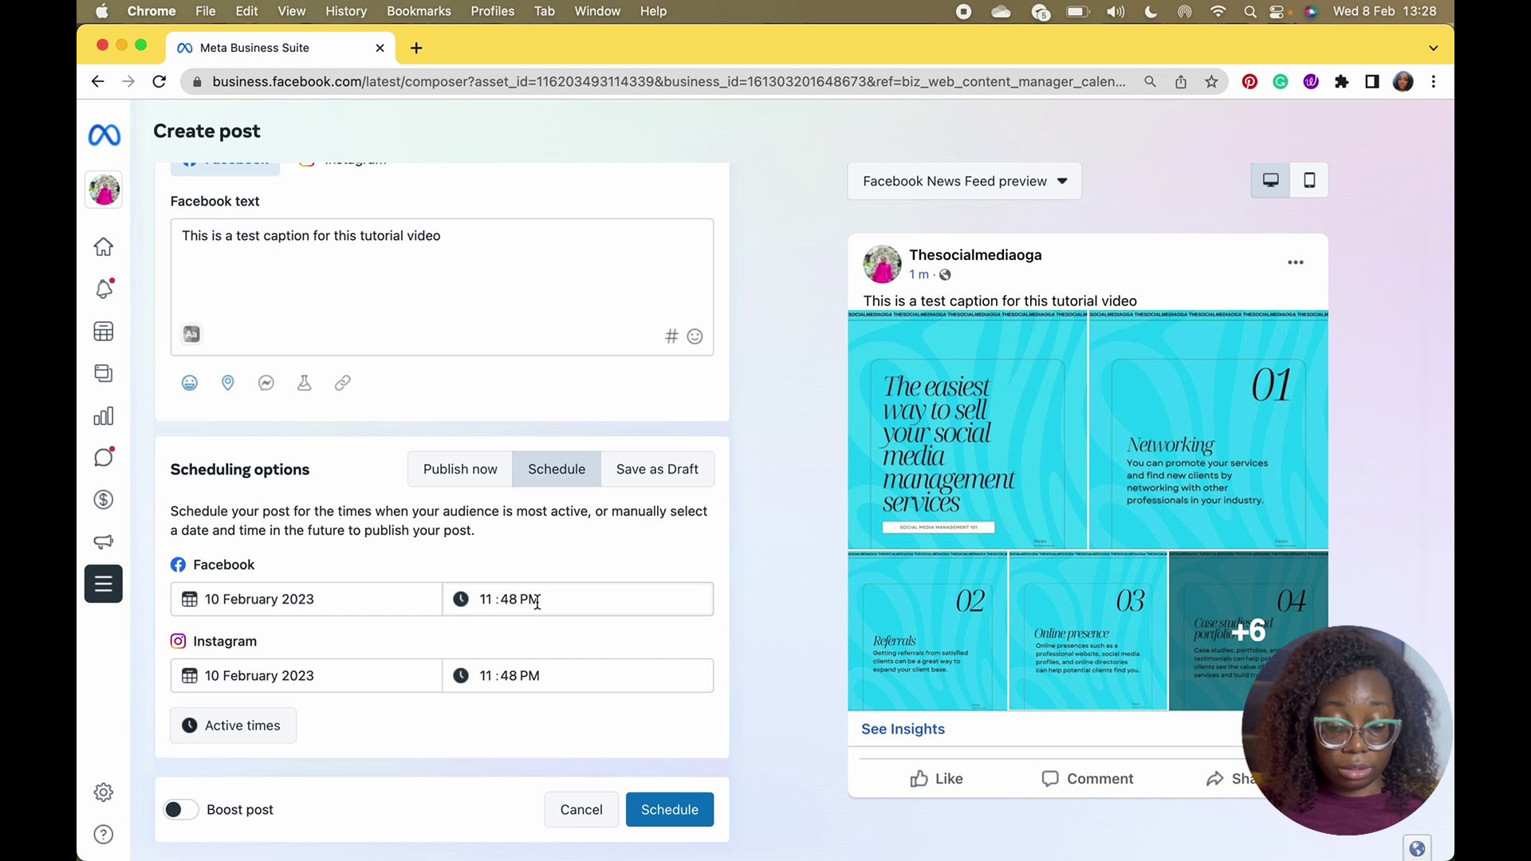
- Go to the Content section and look through the published posts and reels with their performance metrics
{"action": "scroll", "coordinate": [538, 606], "scroll_direction": "up", "scroll_amount": 10}
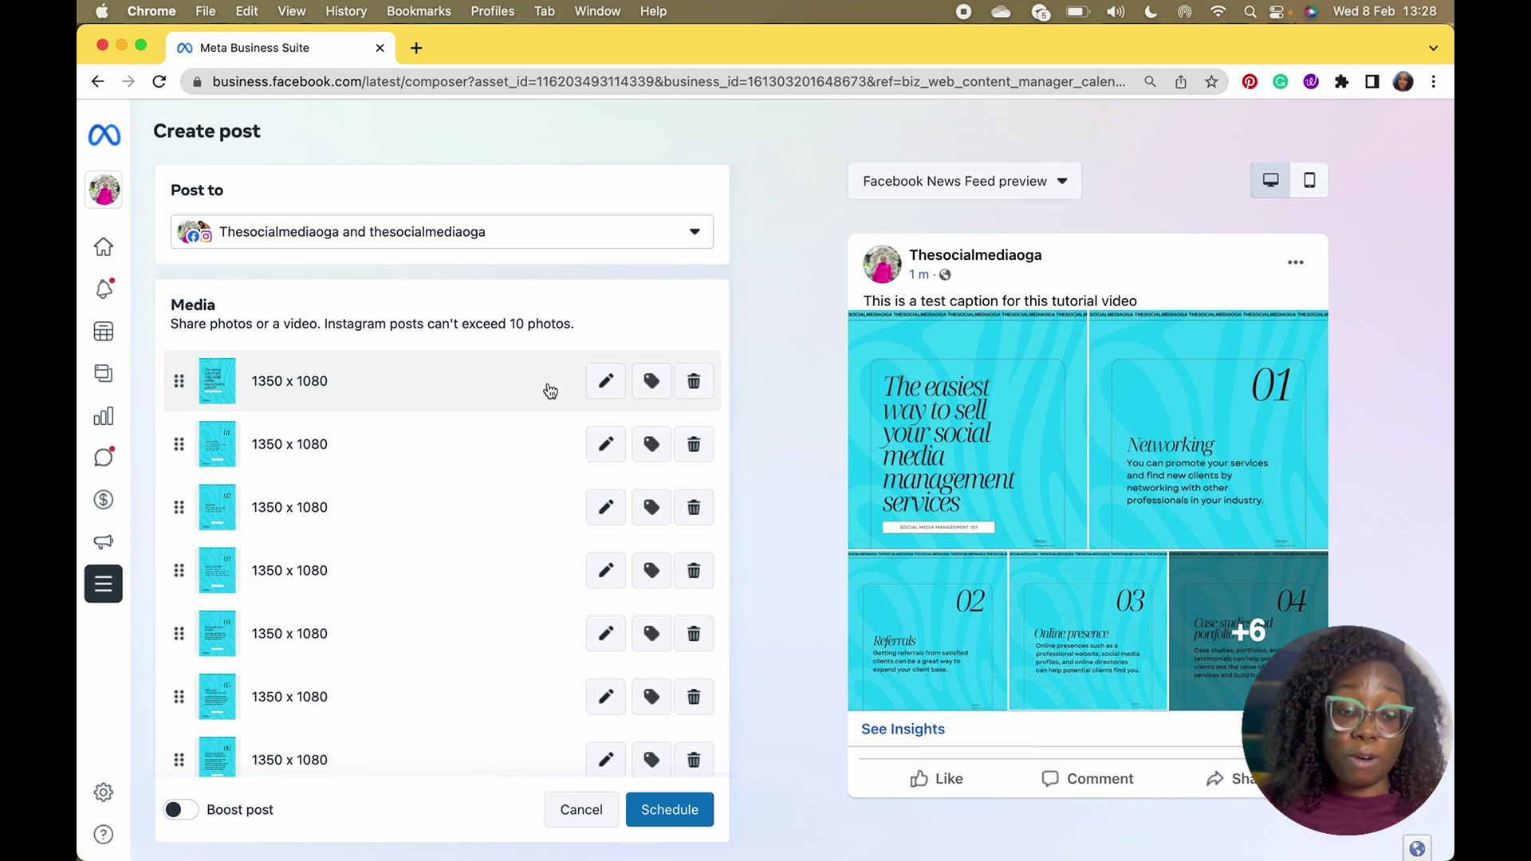
{"action": "mouse_move", "coordinate": [100, 300]}
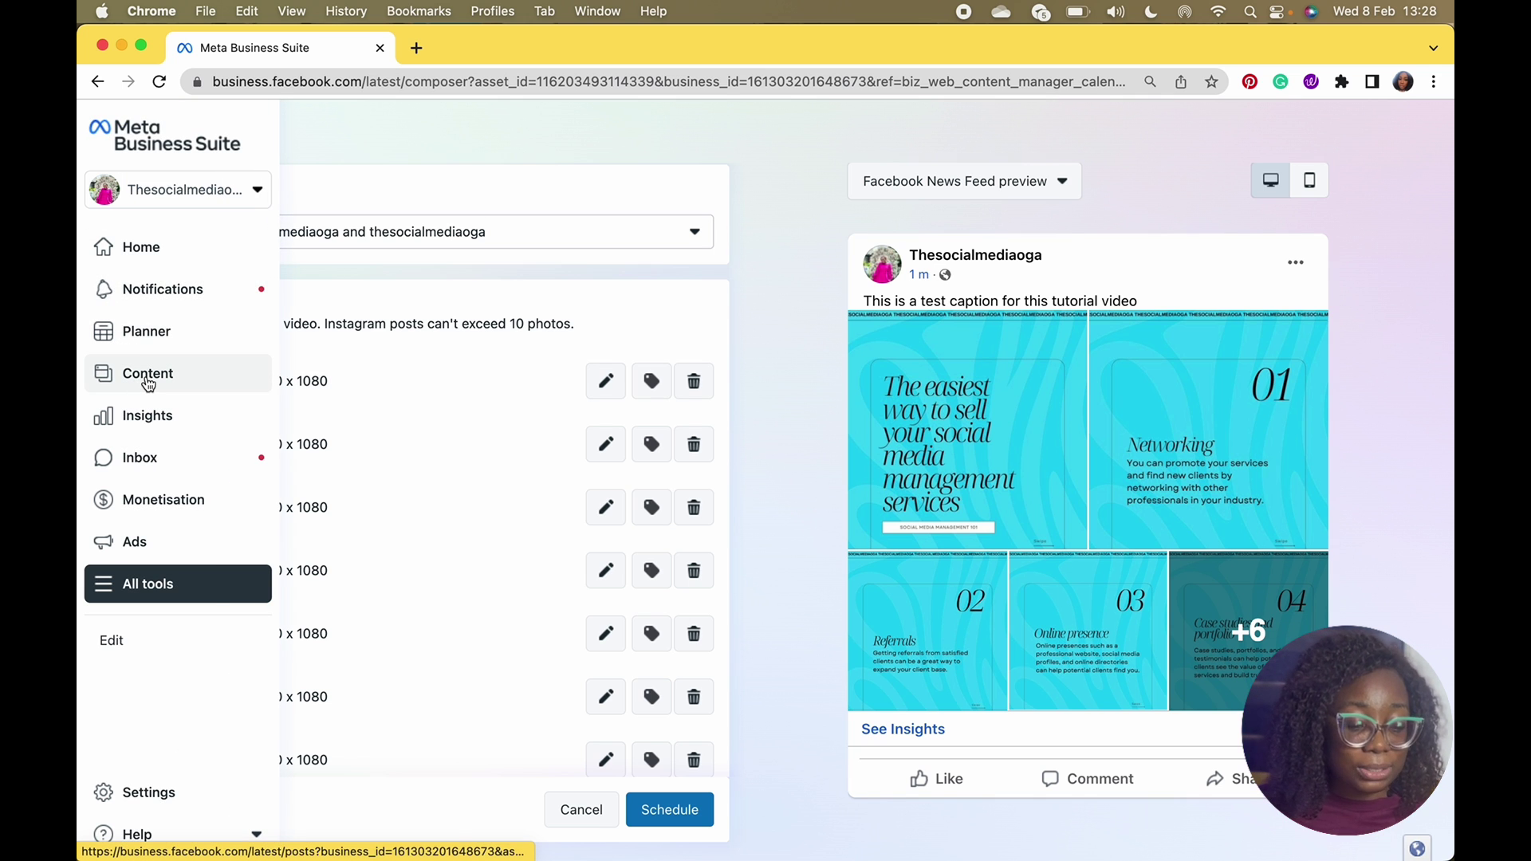
{"action": "left_click", "coordinate": [148, 385]}
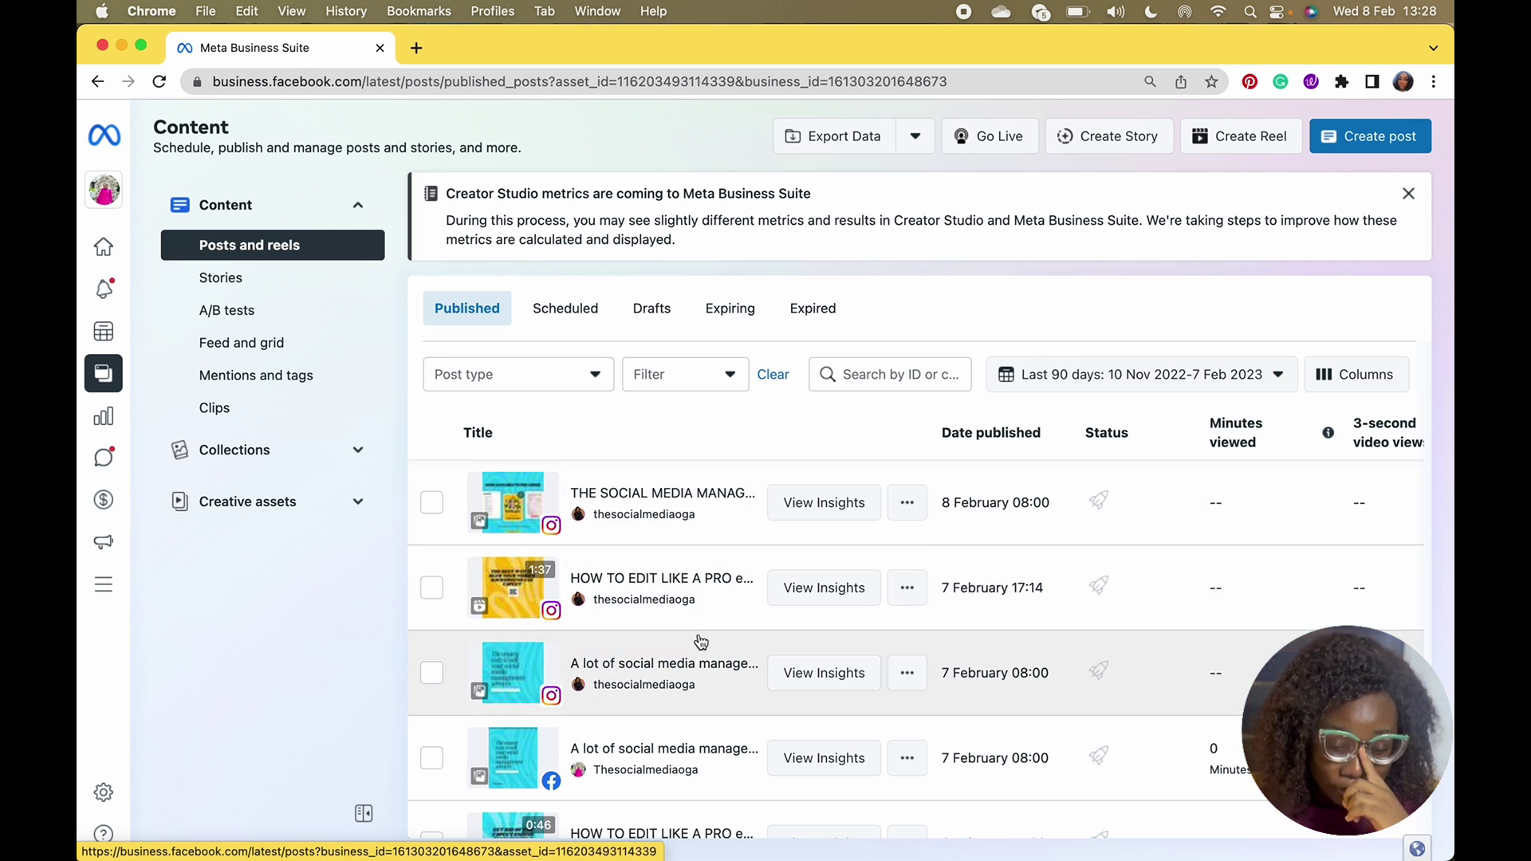
{"action": "scroll", "coordinate": [698, 638], "scroll_direction": "down", "scroll_amount": 3}
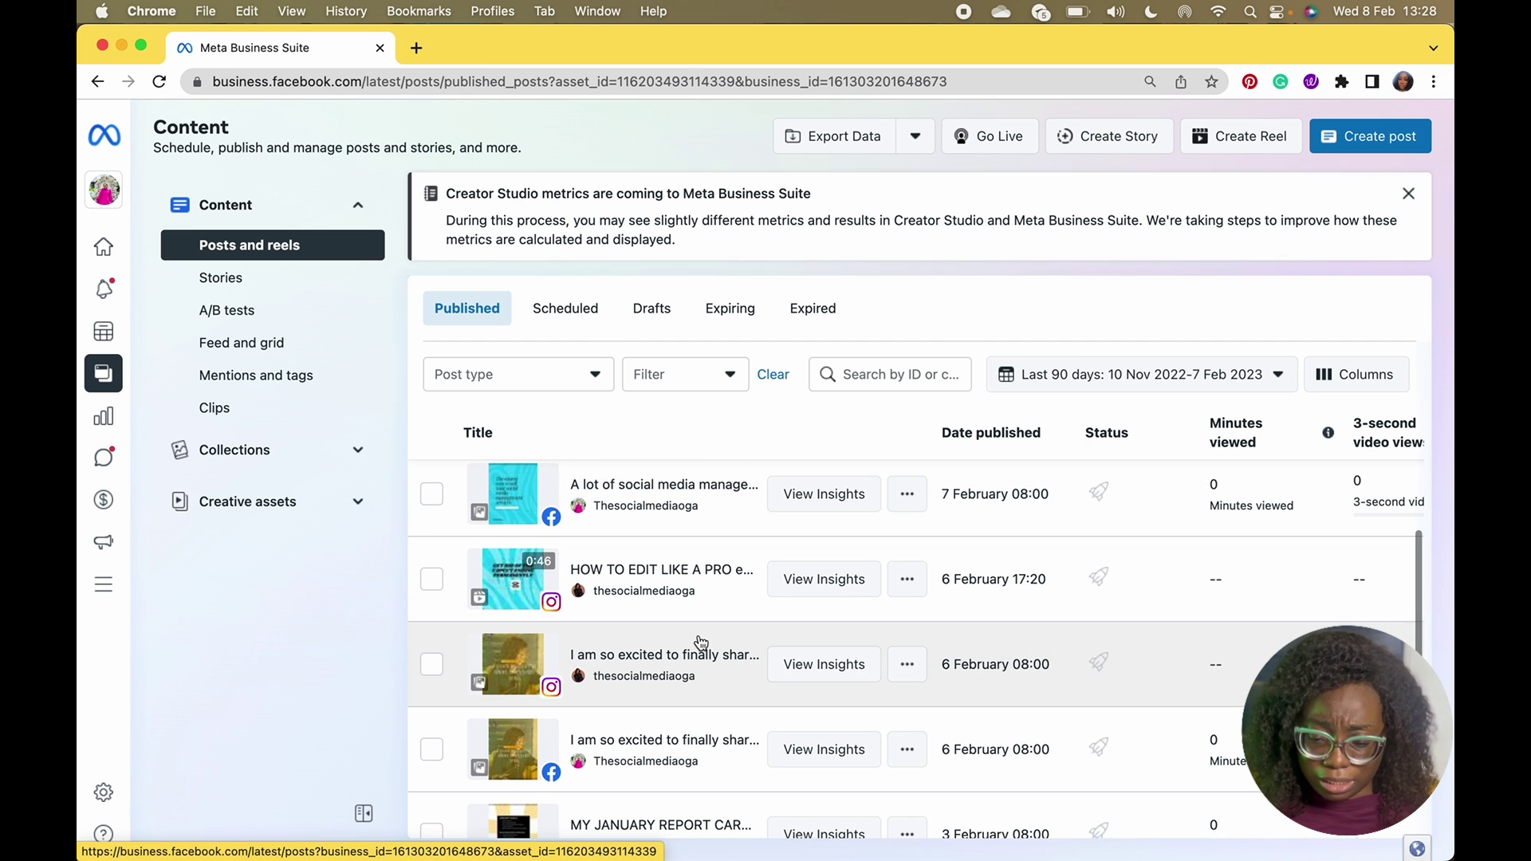
{"action": "scroll", "coordinate": [701, 642], "scroll_direction": "down", "scroll_amount": 2}
{"action": "scroll", "coordinate": [701, 643], "scroll_direction": "right", "scroll_amount": 5}
{"action": "scroll", "coordinate": [700, 643], "scroll_direction": "right", "scroll_amount": 5}
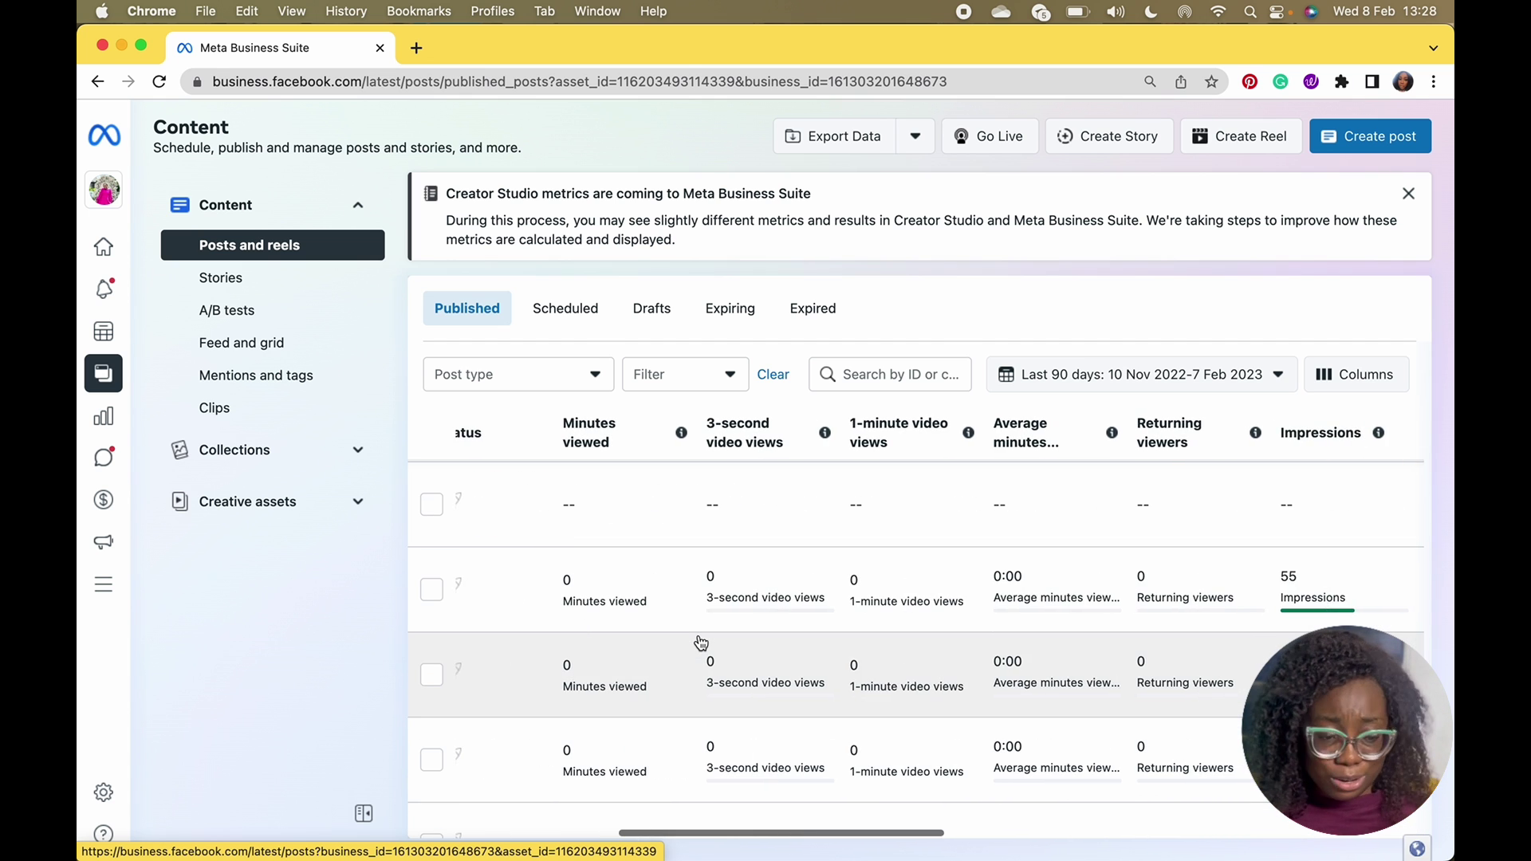
- Go to Insights, continue from the weekly review to all insights, and examine the overview's summary, reach results and content
{"action": "left_click", "coordinate": [99, 438]}
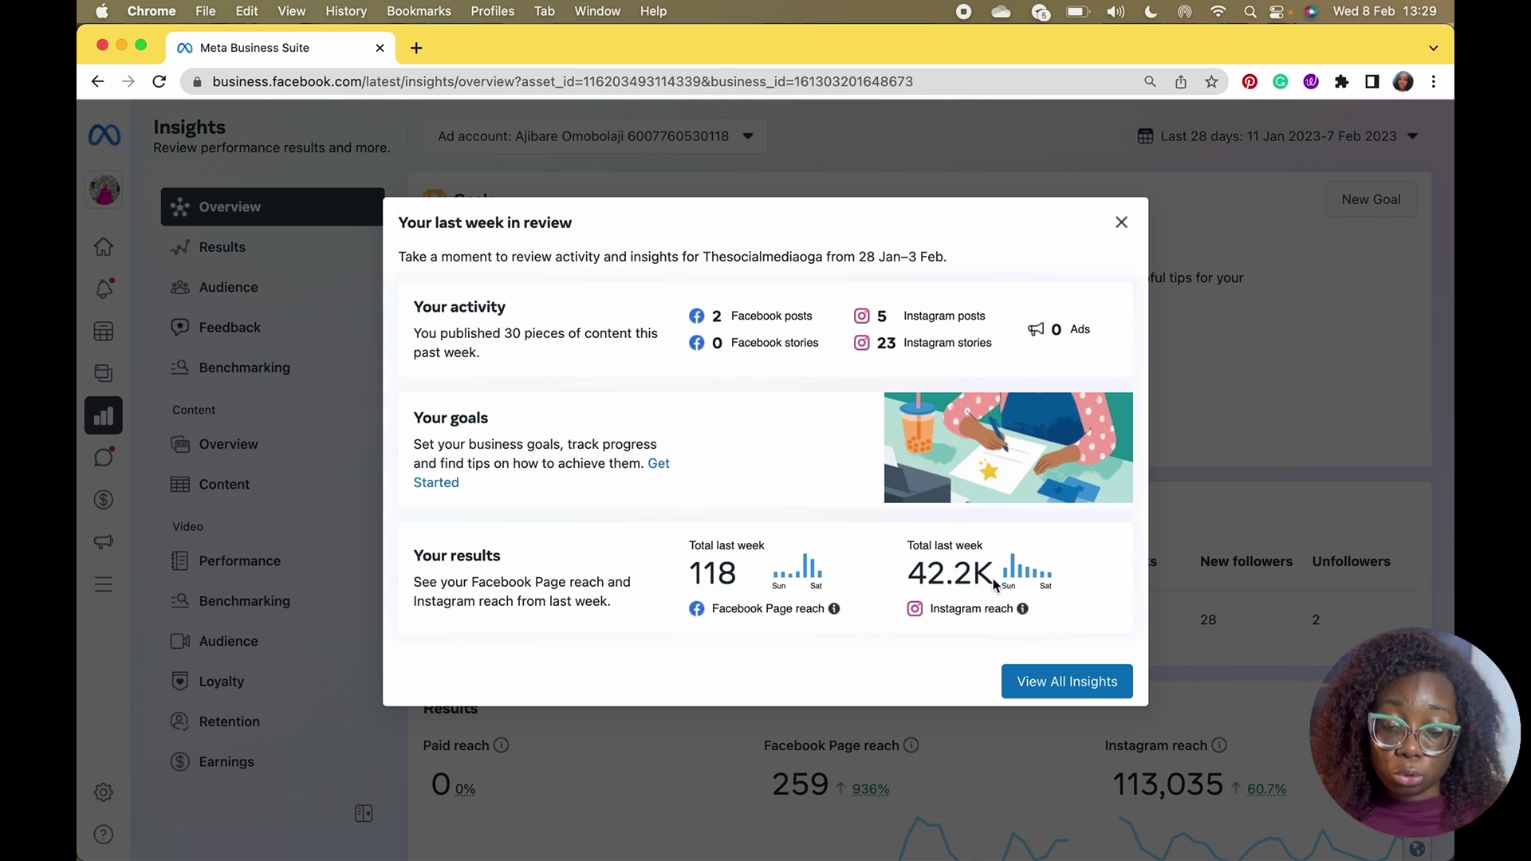
{"action": "left_click", "coordinate": [1061, 687]}
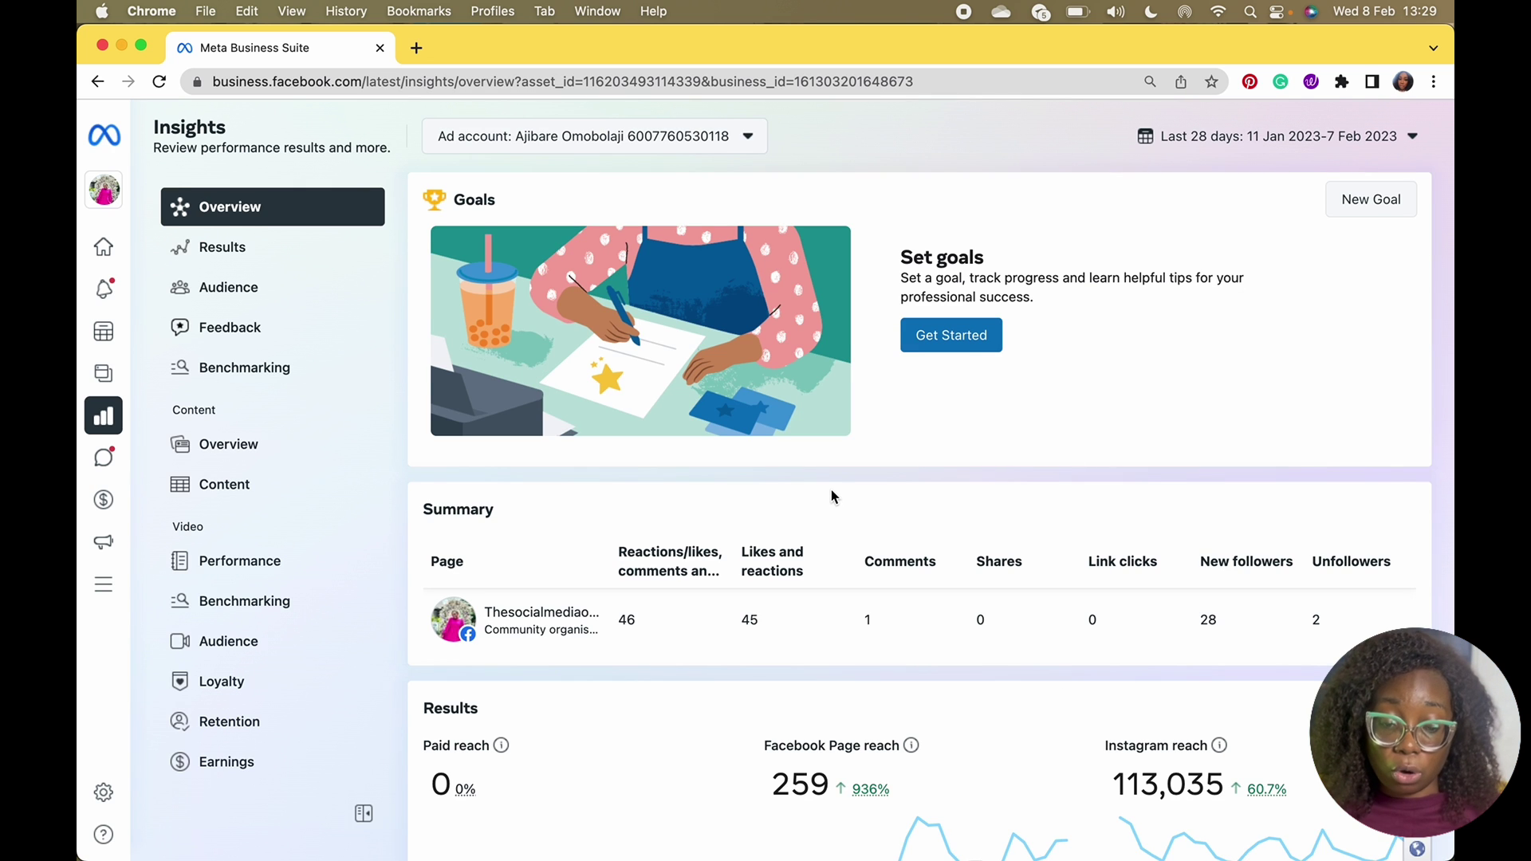
{"action": "scroll", "coordinate": [831, 496], "scroll_direction": "down", "scroll_amount": 1}
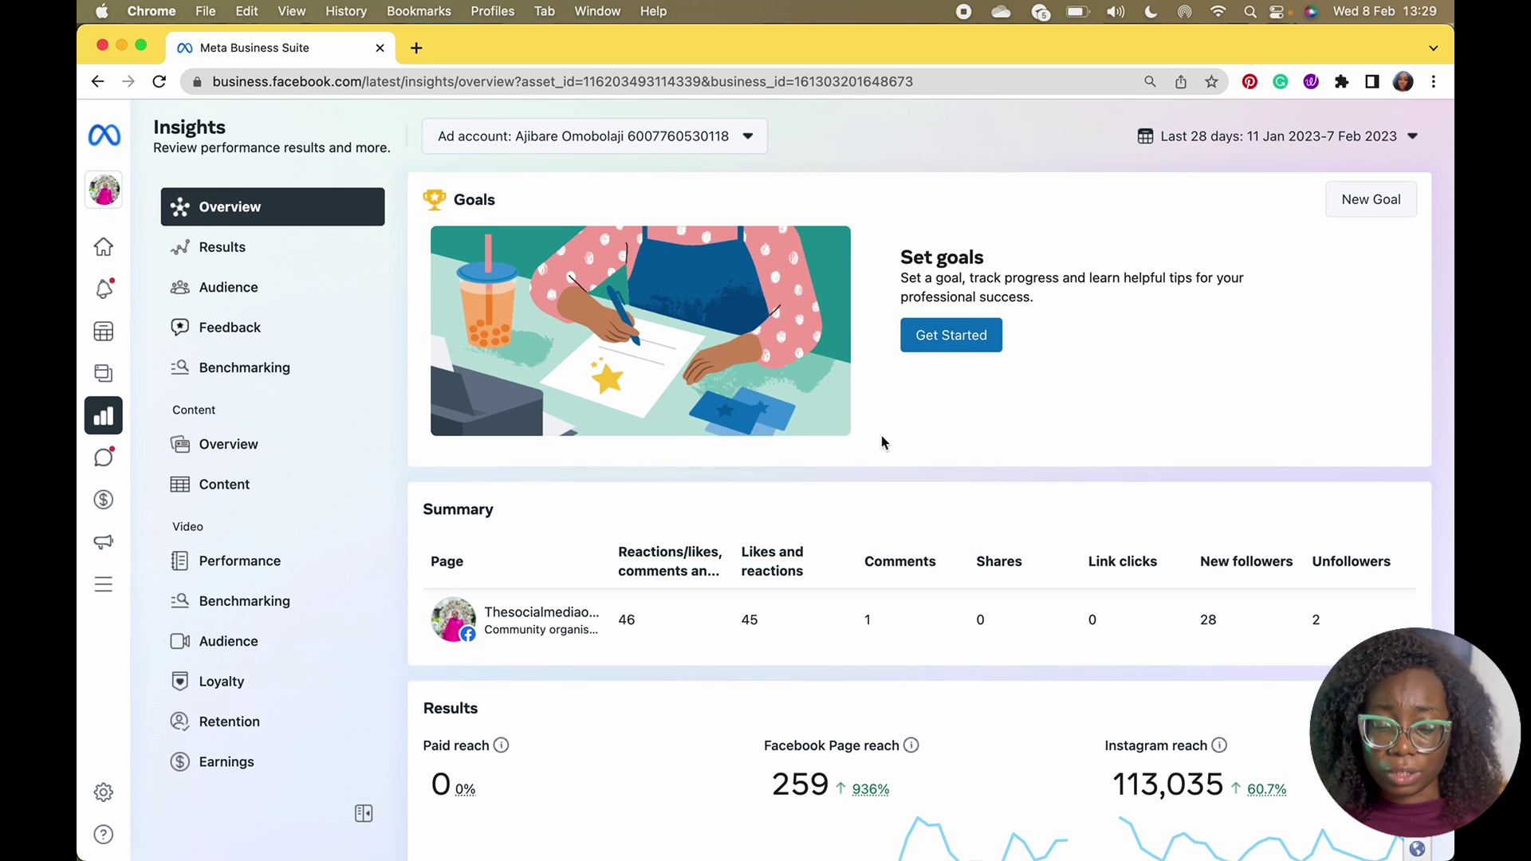
{"action": "scroll", "coordinate": [1085, 383], "scroll_direction": "down", "scroll_amount": 5}
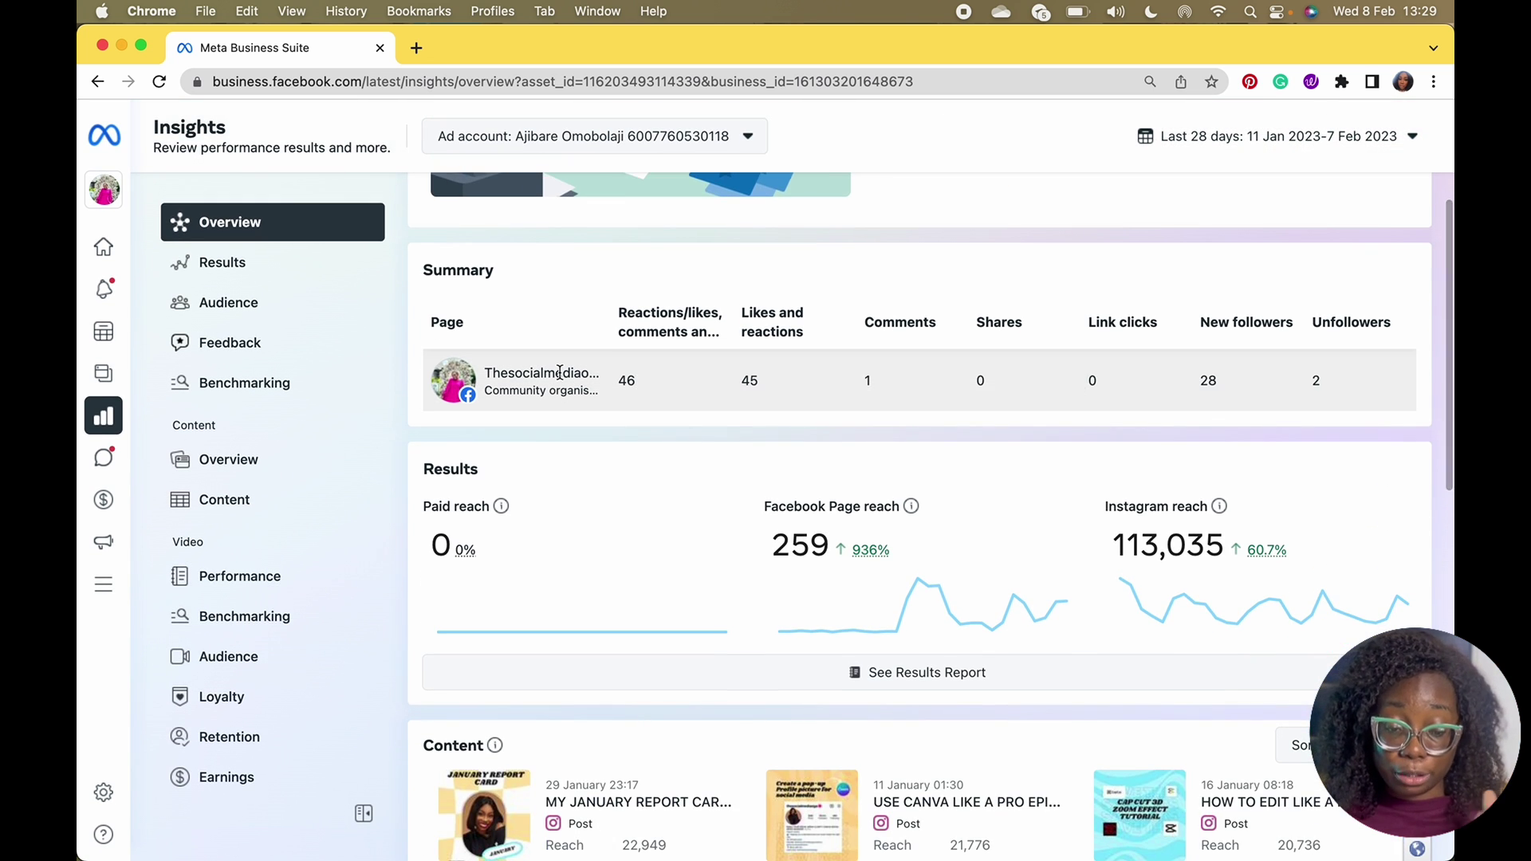
{"action": "scroll", "coordinate": [514, 375], "scroll_direction": "up", "scroll_amount": 4}
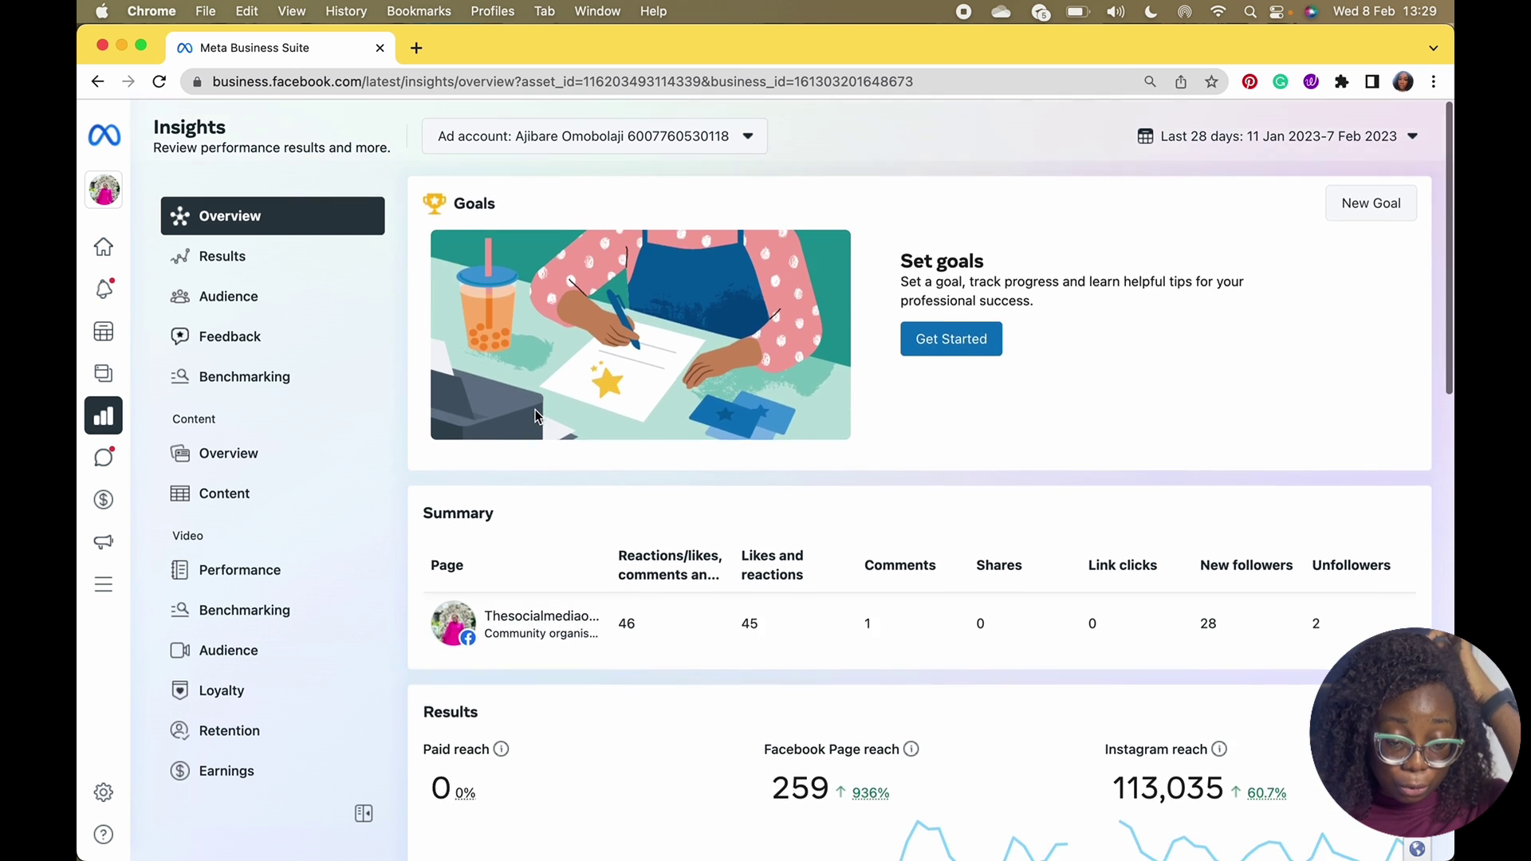
{"action": "scroll", "coordinate": [536, 415], "scroll_direction": "down", "scroll_amount": 4}
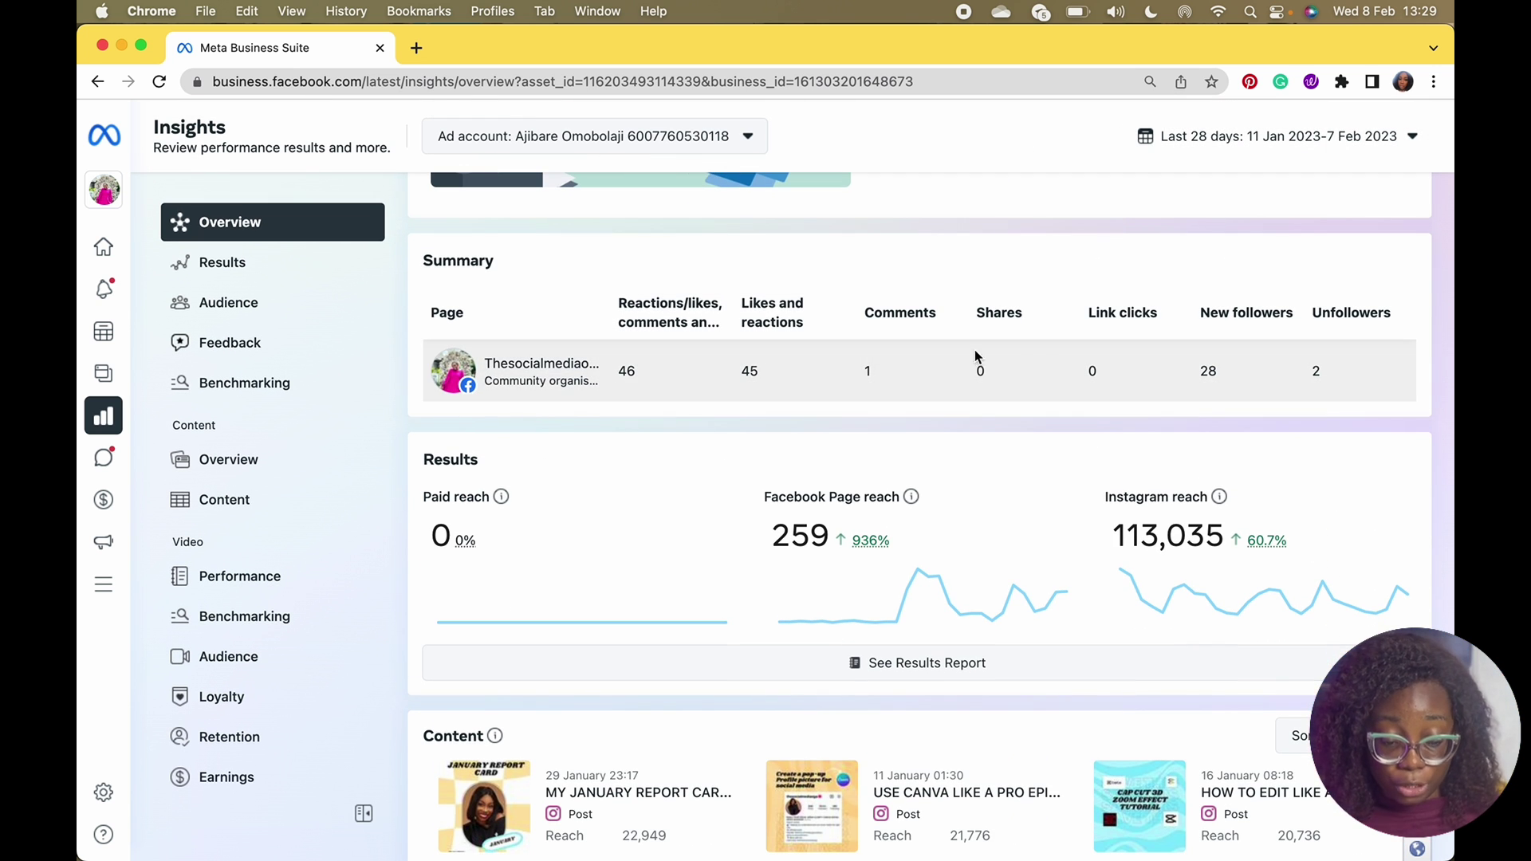
{"action": "scroll", "coordinate": [933, 364], "scroll_direction": "down", "scroll_amount": 2}
{"action": "scroll", "coordinate": [933, 364], "scroll_direction": "up", "scroll_amount": 5}
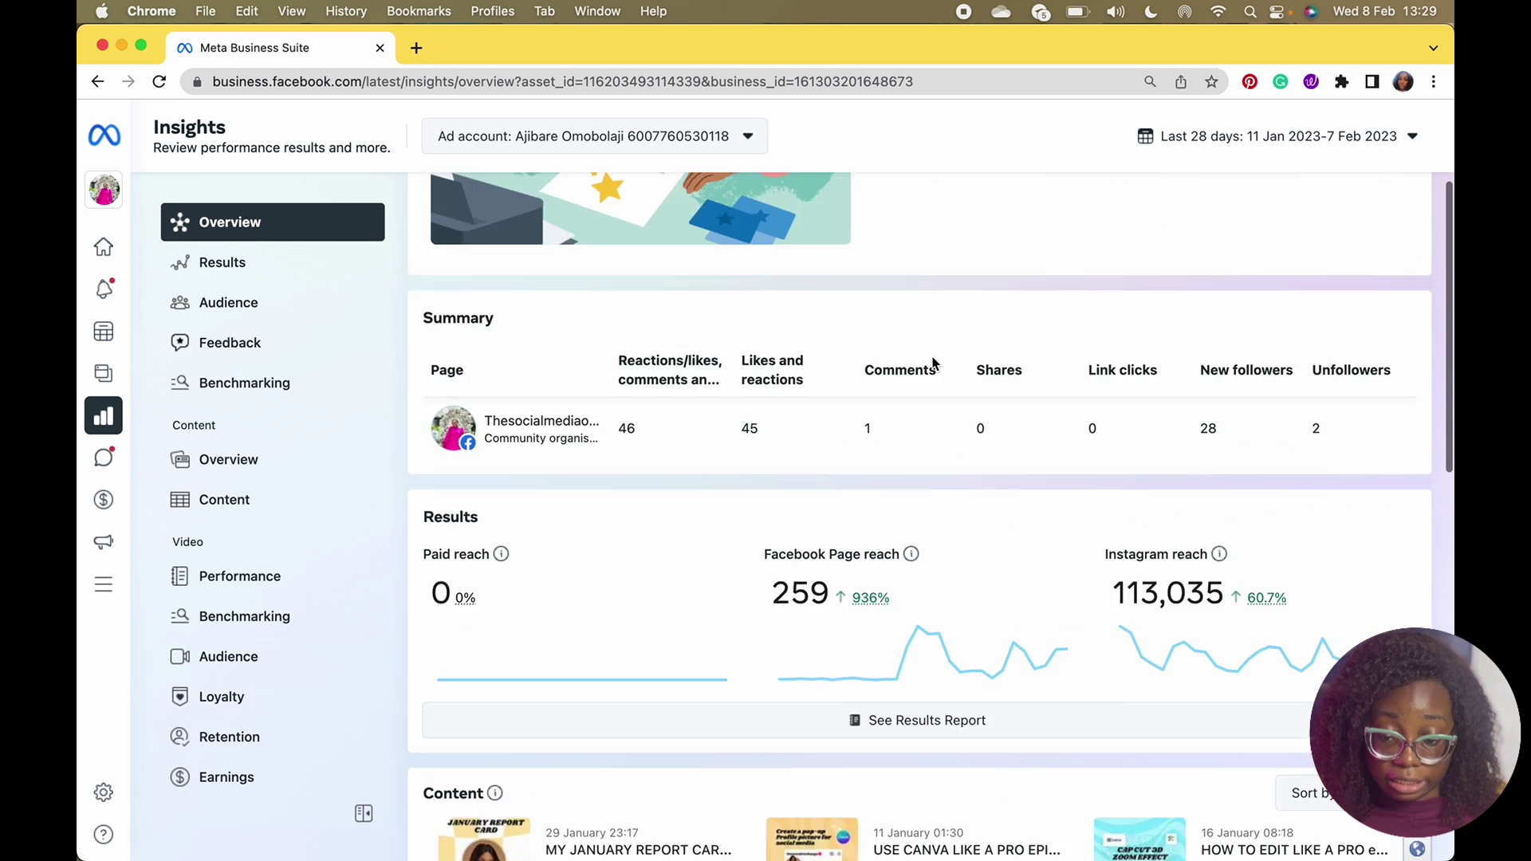
{"action": "scroll", "coordinate": [933, 364], "scroll_direction": "down", "scroll_amount": 4}
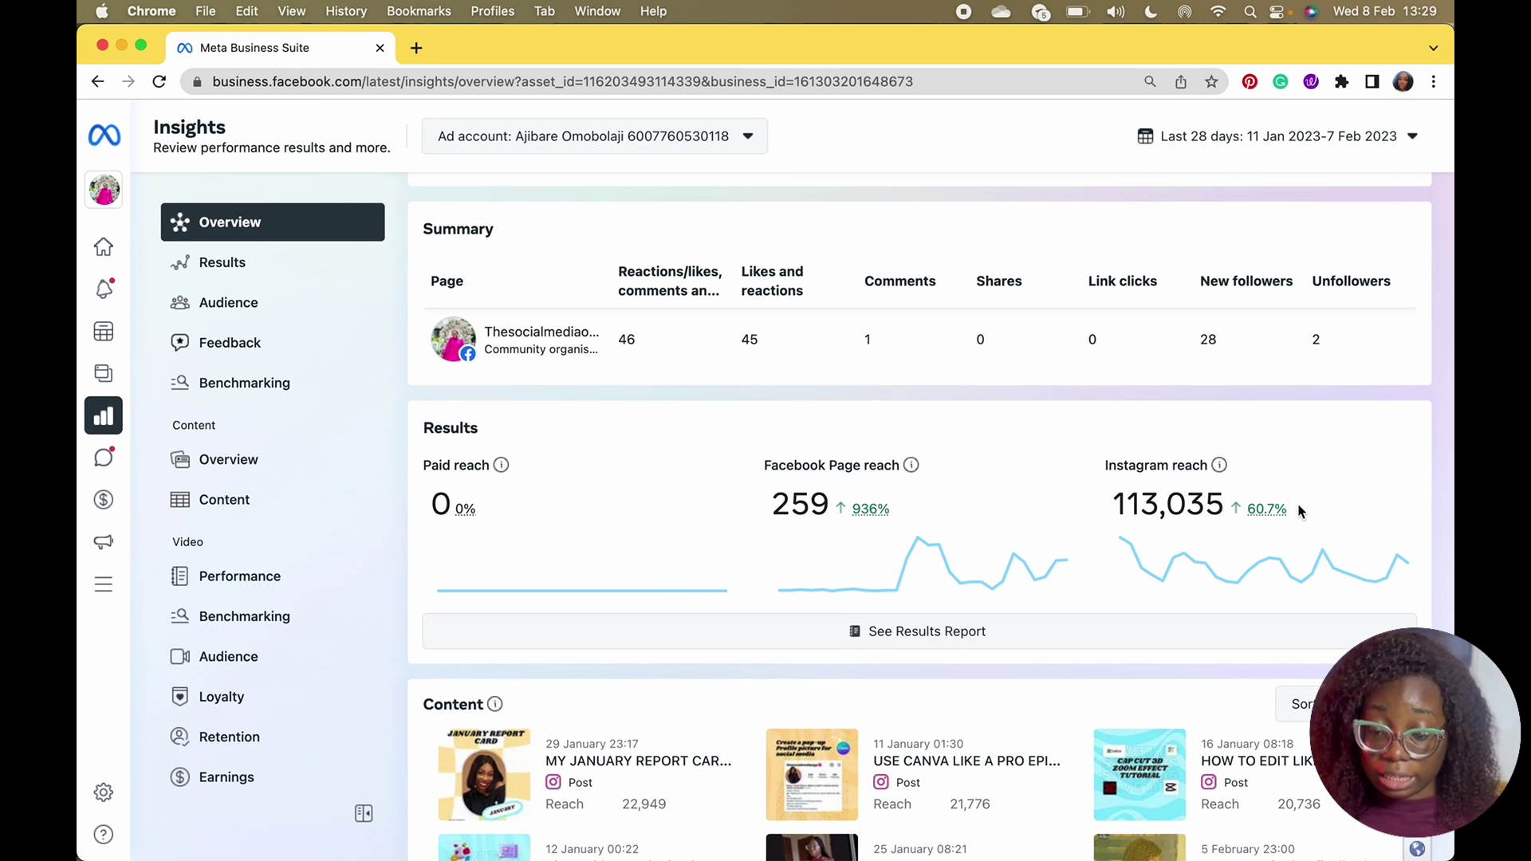
- Open the results report from the insights overview and export the Reach charts as PNG
{"action": "left_click", "coordinate": [884, 630]}
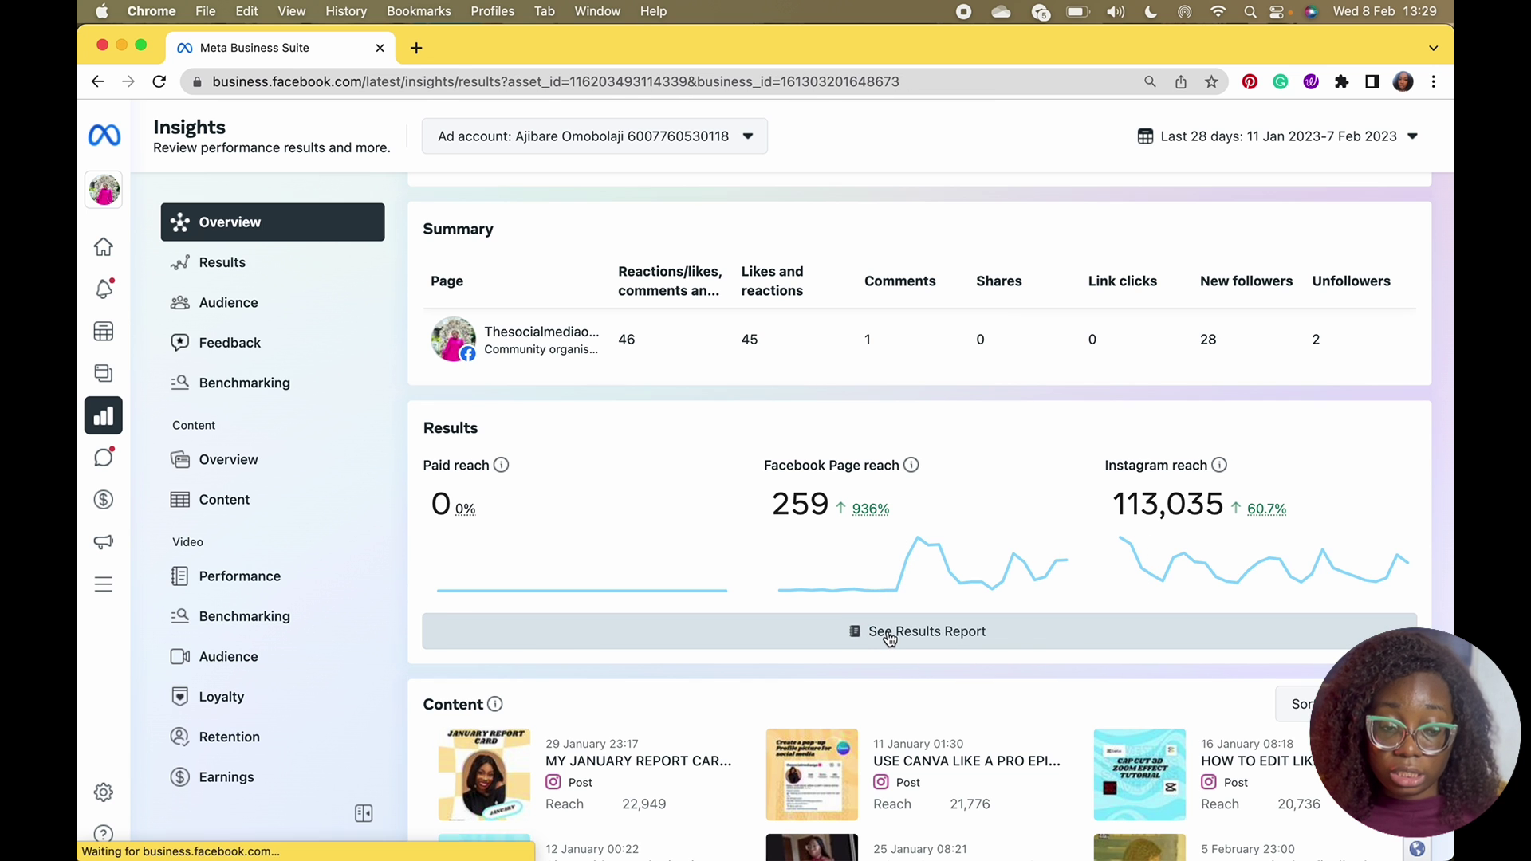
{"action": "mouse_move", "coordinate": [749, 394]}
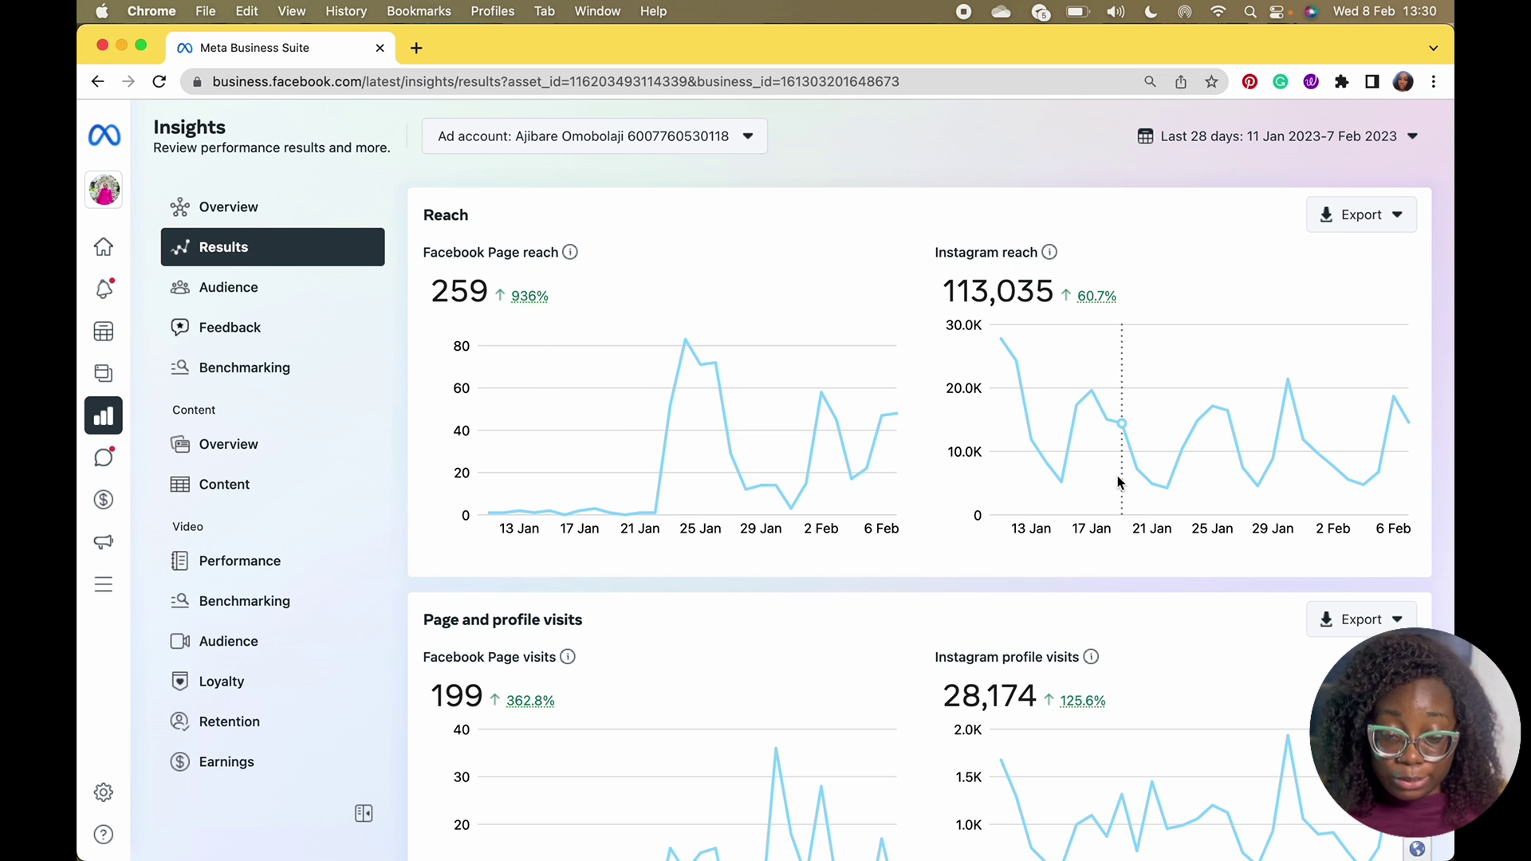
{"action": "scroll", "coordinate": [1117, 481], "scroll_direction": "down", "scroll_amount": 3}
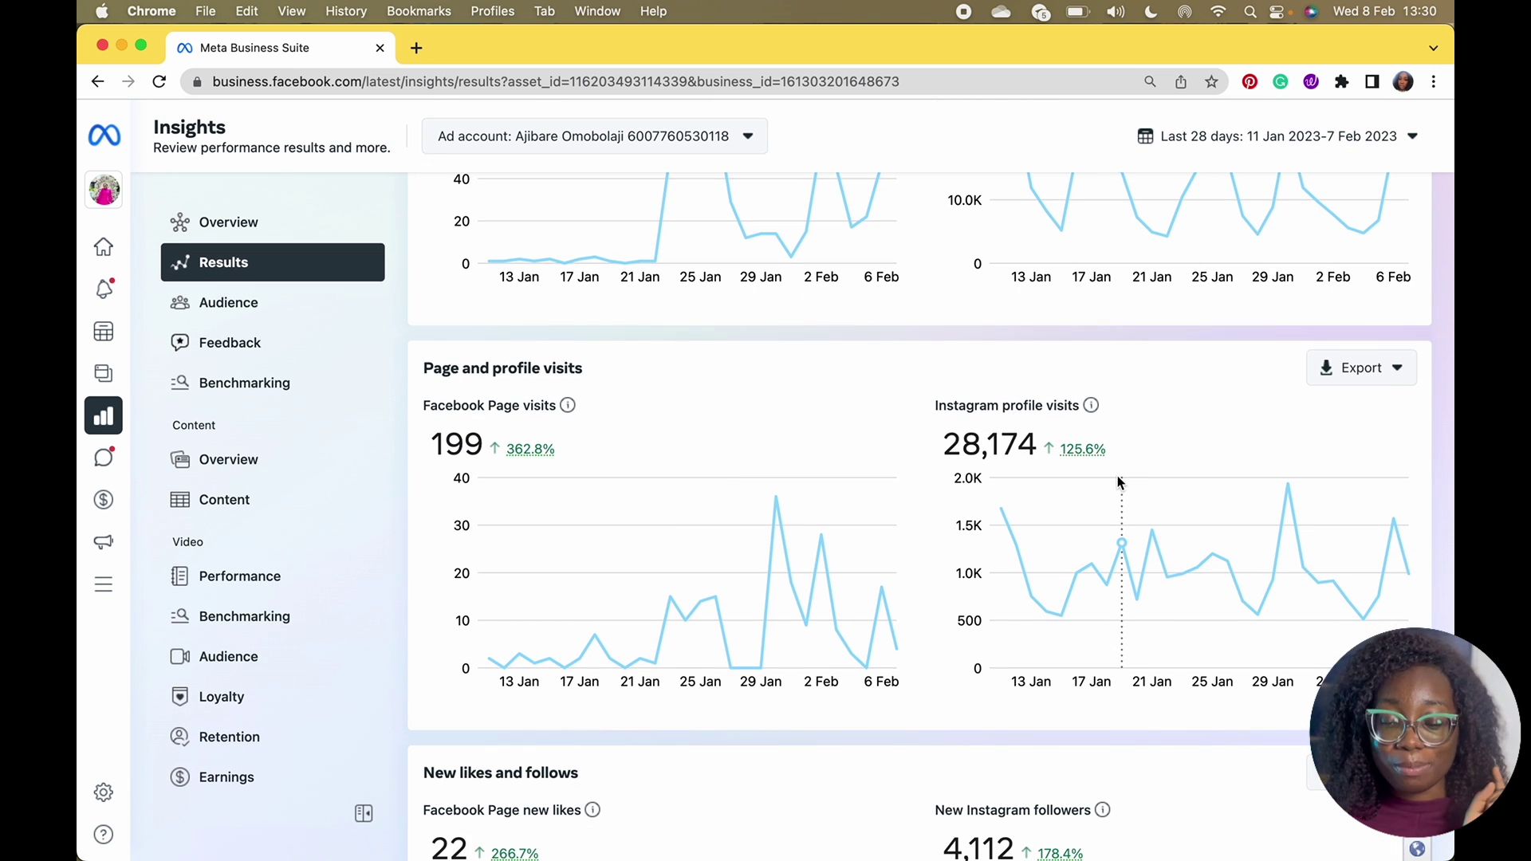
{"action": "scroll", "coordinate": [1117, 482], "scroll_direction": "up", "scroll_amount": 3}
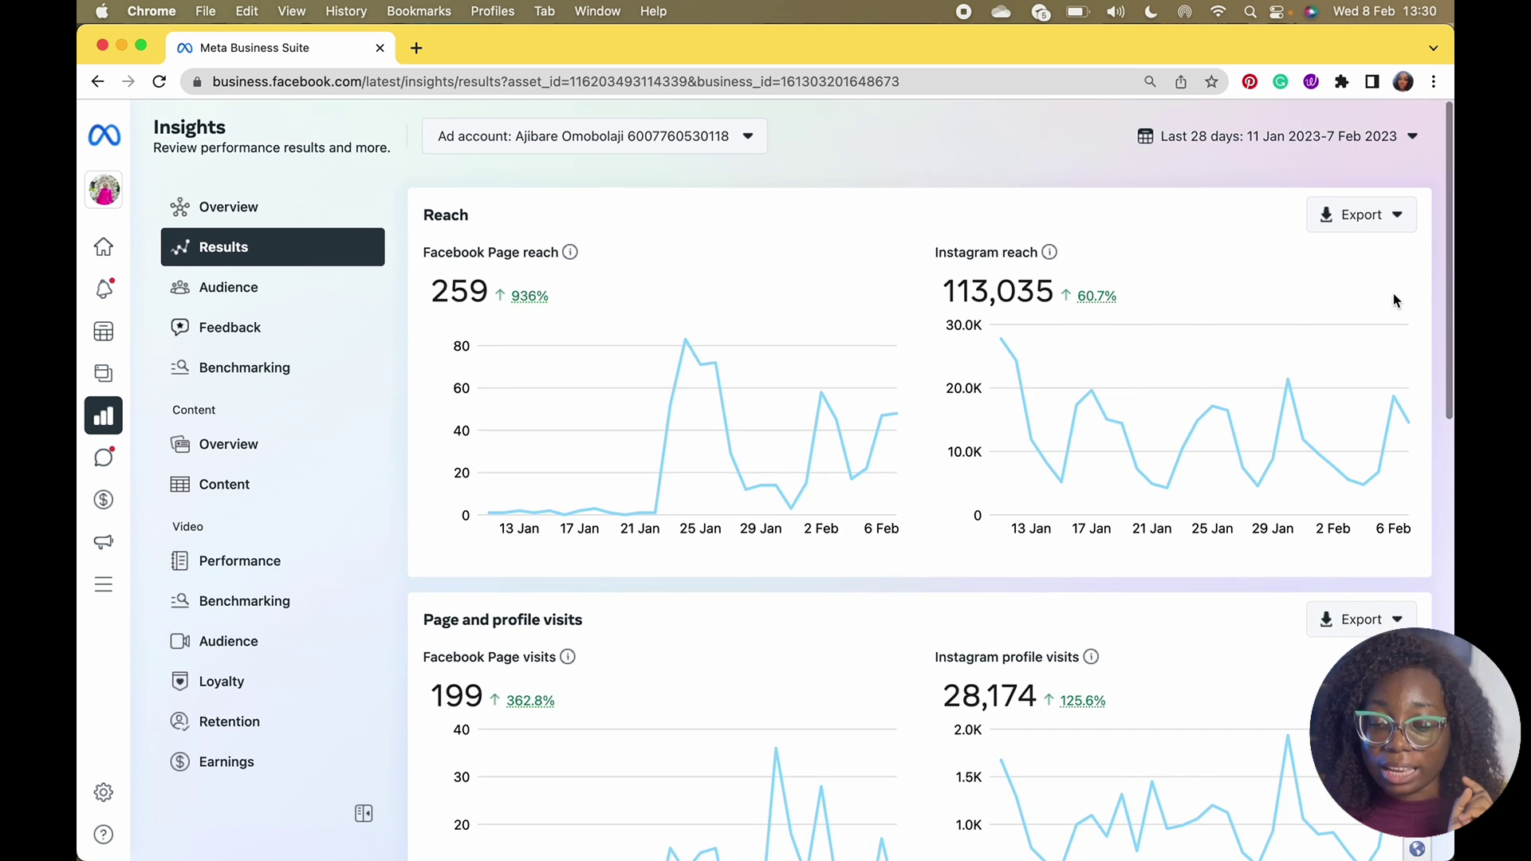
{"action": "left_click", "coordinate": [1369, 229]}
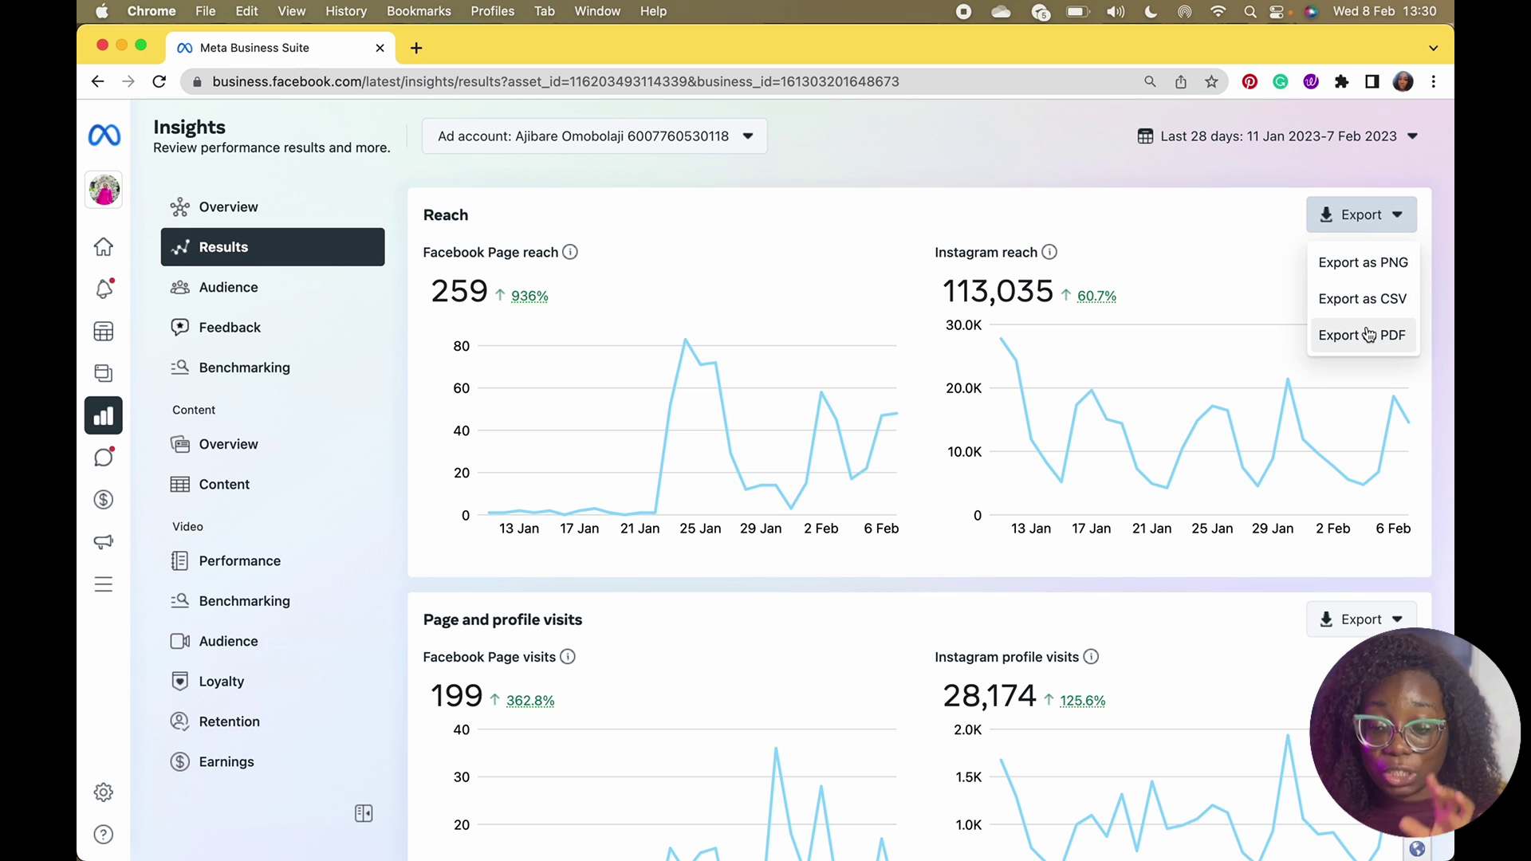
{"action": "left_click", "coordinate": [1373, 263]}
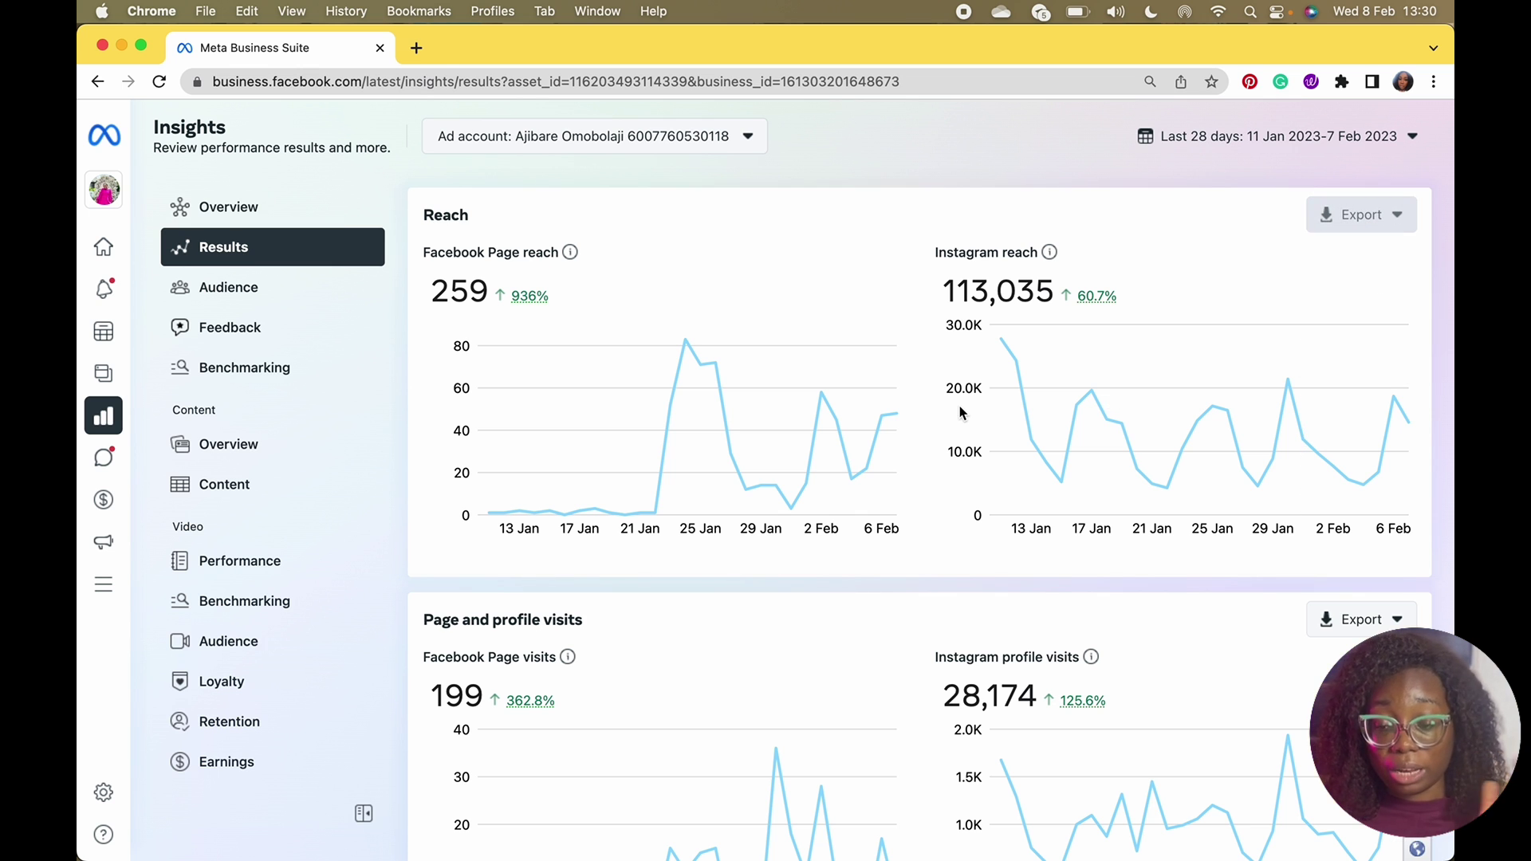
- Export the Page and profile visits charts as PNG
{"action": "scroll", "coordinate": [960, 415], "scroll_direction": "down", "scroll_amount": 3}
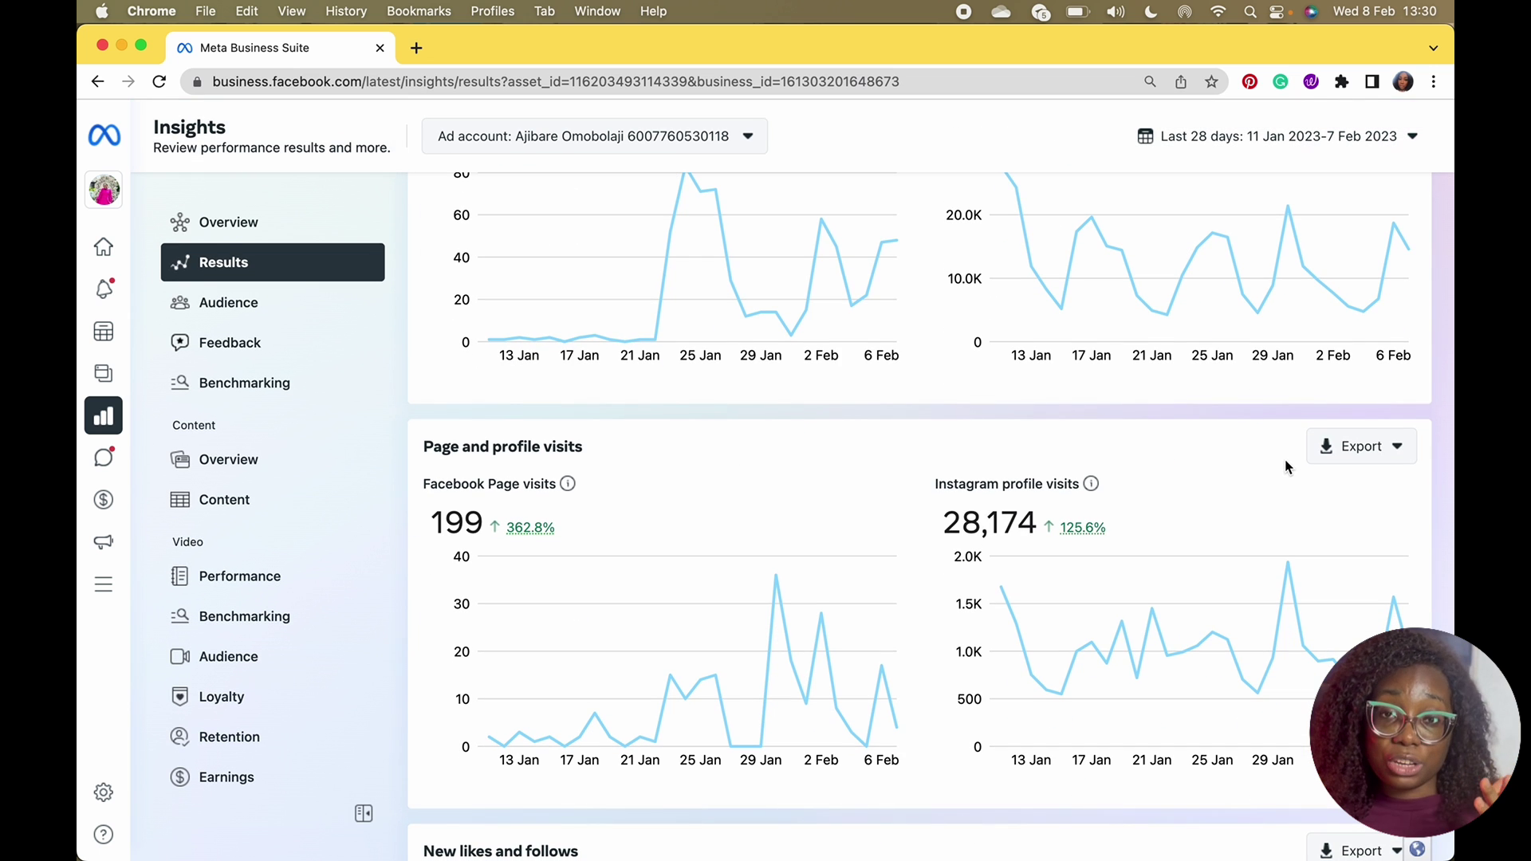
{"action": "left_click", "coordinate": [1324, 448]}
{"action": "left_click", "coordinate": [1356, 494]}
- Export the New likes and follows charts as PNG
{"action": "scroll", "coordinate": [951, 560], "scroll_direction": "down", "scroll_amount": 3}
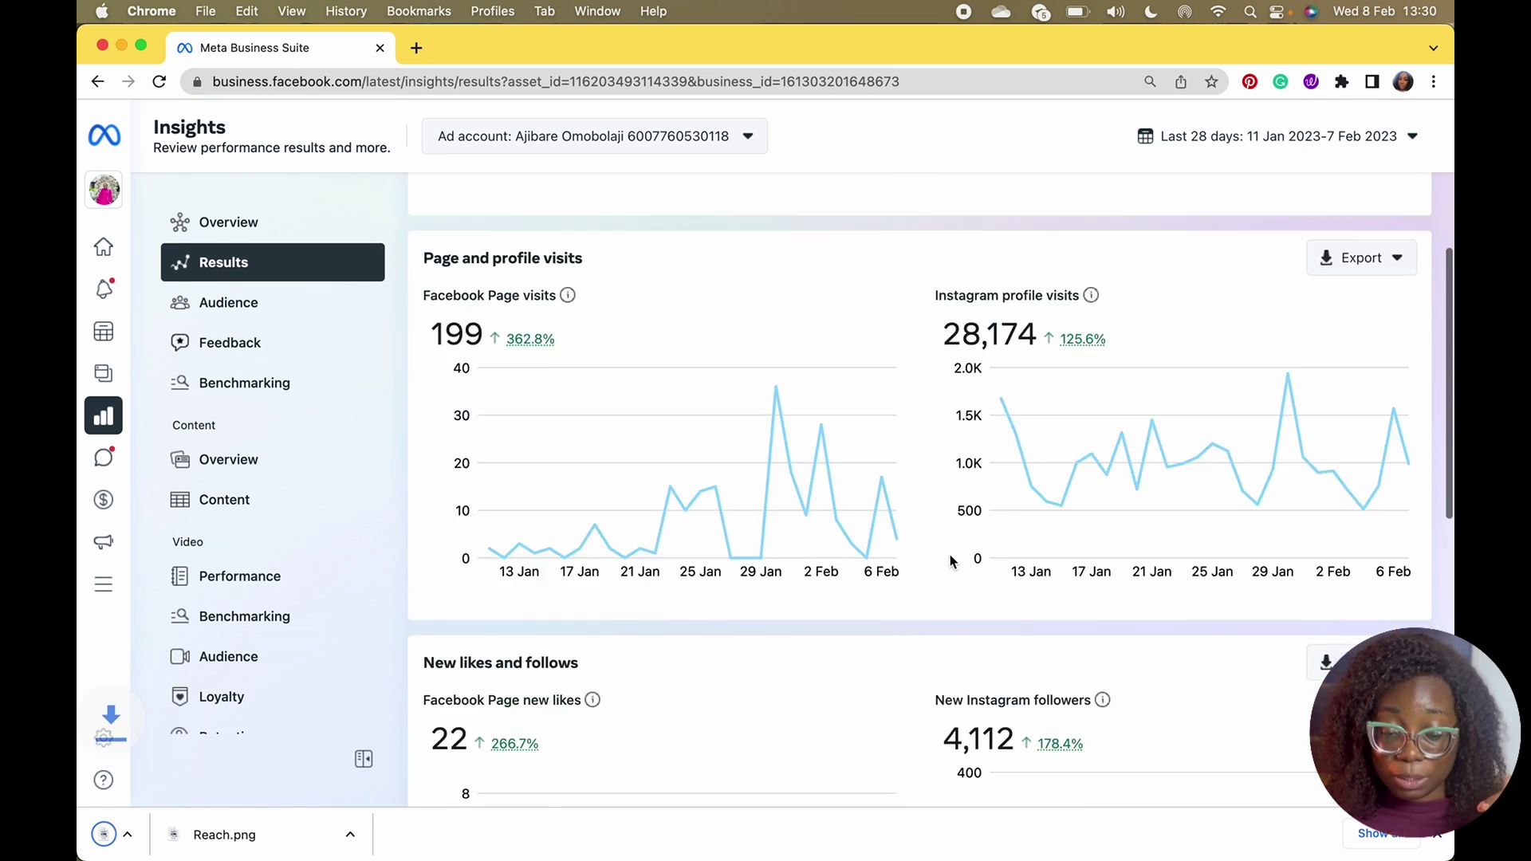
{"action": "scroll", "coordinate": [949, 560], "scroll_direction": "down", "scroll_amount": 4}
{"action": "left_click", "coordinate": [1348, 389]}
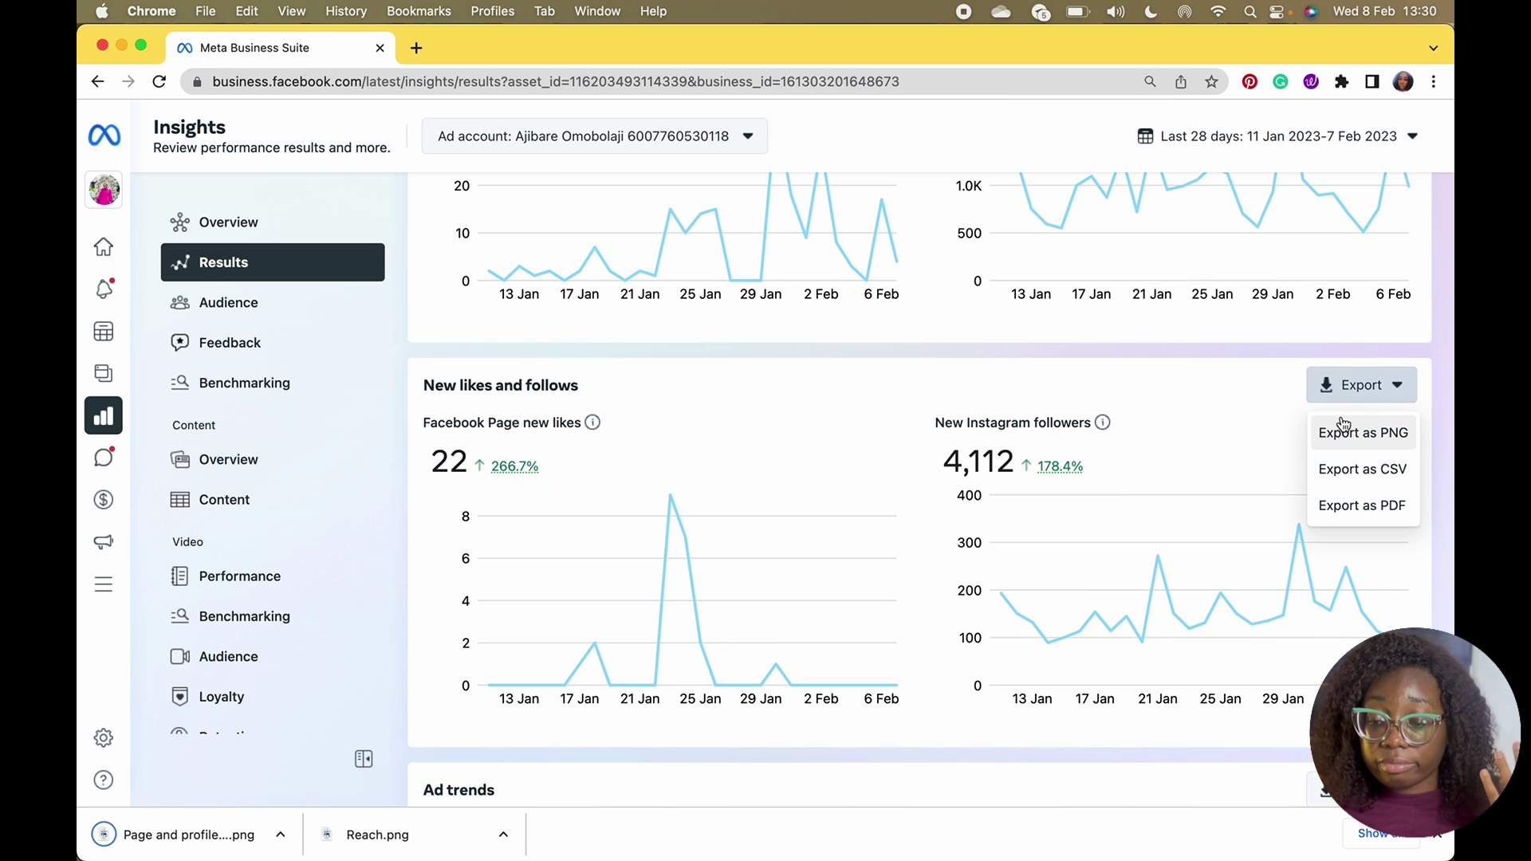
{"action": "left_click", "coordinate": [1343, 431]}
- Examine the paid reach and paid impressions in the Ad trends section of the results
{"action": "scroll", "coordinate": [951, 493], "scroll_direction": "down", "scroll_amount": 6}
{"action": "scroll", "coordinate": [951, 499], "scroll_direction": "down", "scroll_amount": 1}
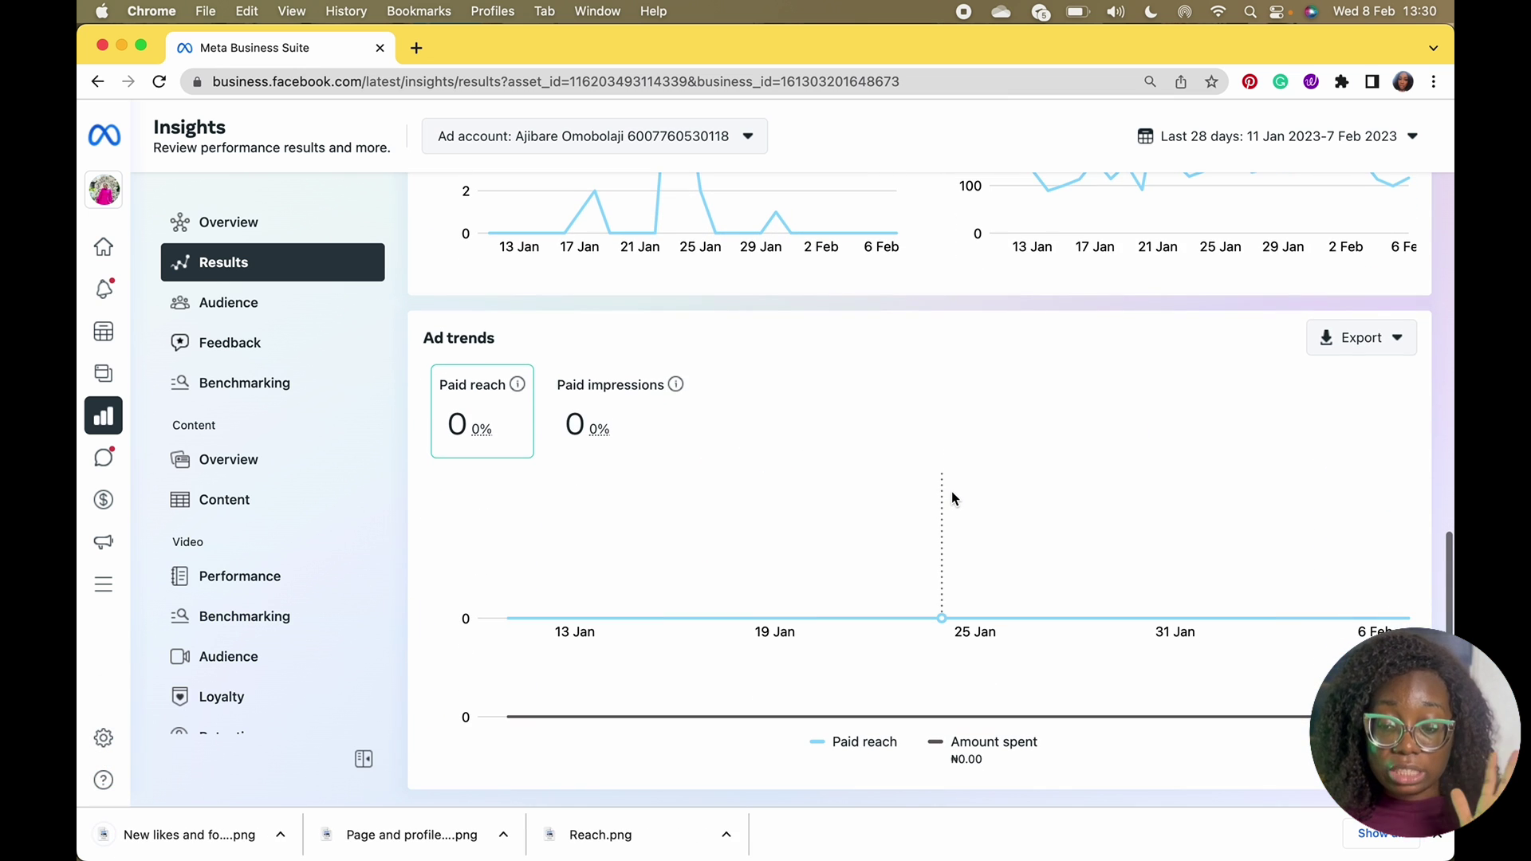
{"action": "left_click", "coordinate": [630, 399]}
{"action": "left_click", "coordinate": [477, 417]}
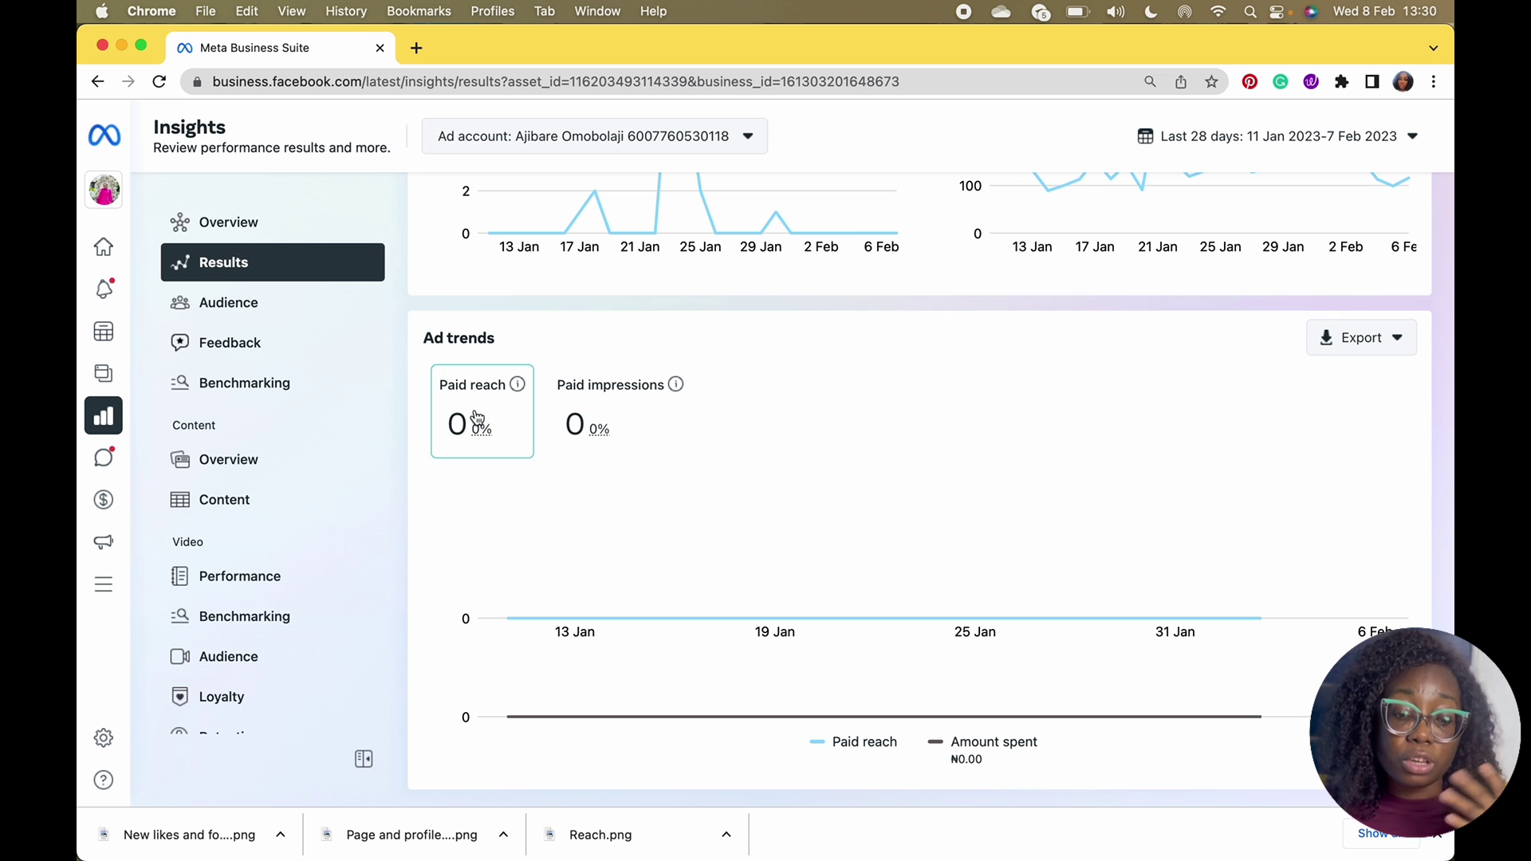
- Go to the Audience insights and examine the current audience's followers, age and gender, top towns/cities and top countries on both platforms
{"action": "left_click", "coordinate": [240, 307]}
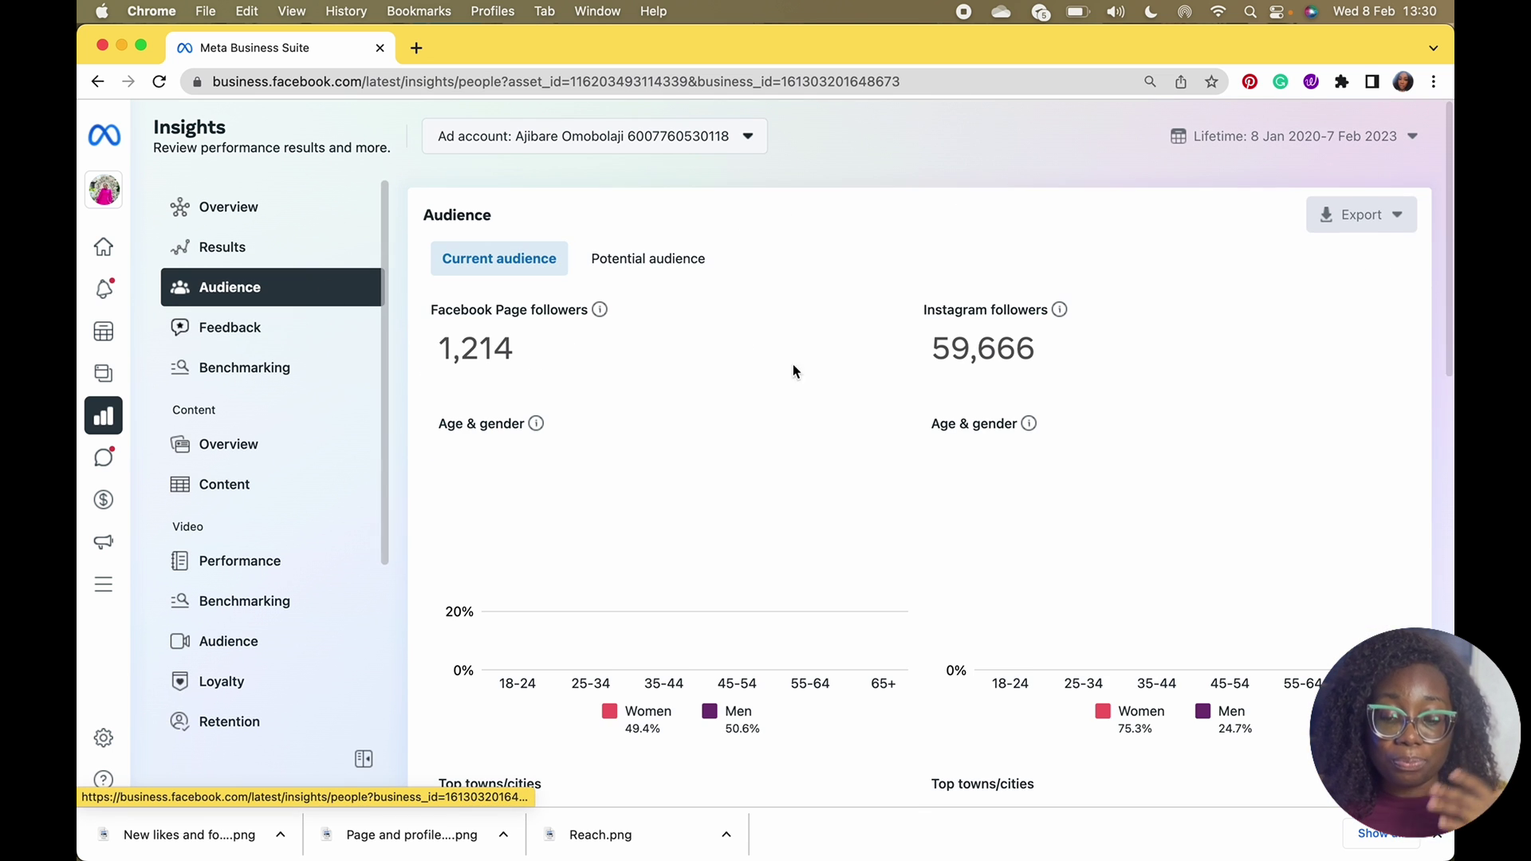
{"action": "scroll", "coordinate": [846, 418], "scroll_direction": "down", "scroll_amount": 5}
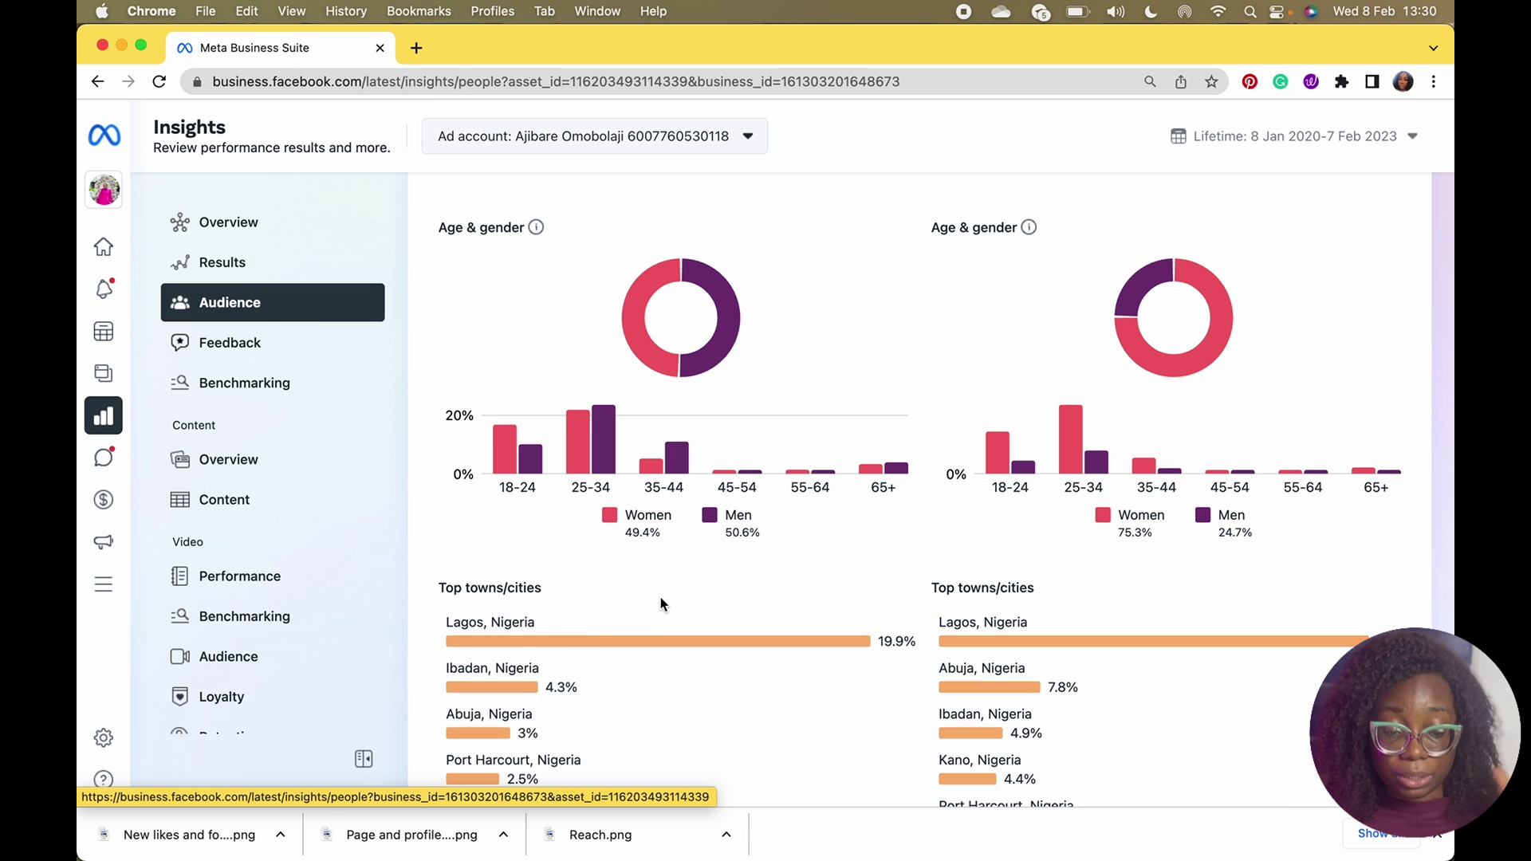
{"action": "scroll", "coordinate": [660, 604], "scroll_direction": "down", "scroll_amount": 10}
{"action": "scroll", "coordinate": [661, 603], "scroll_direction": "up", "scroll_amount": 5}
{"action": "scroll", "coordinate": [660, 611], "scroll_direction": "up", "scroll_amount": 3}
{"action": "scroll", "coordinate": [660, 611], "scroll_direction": "down", "scroll_amount": 3}
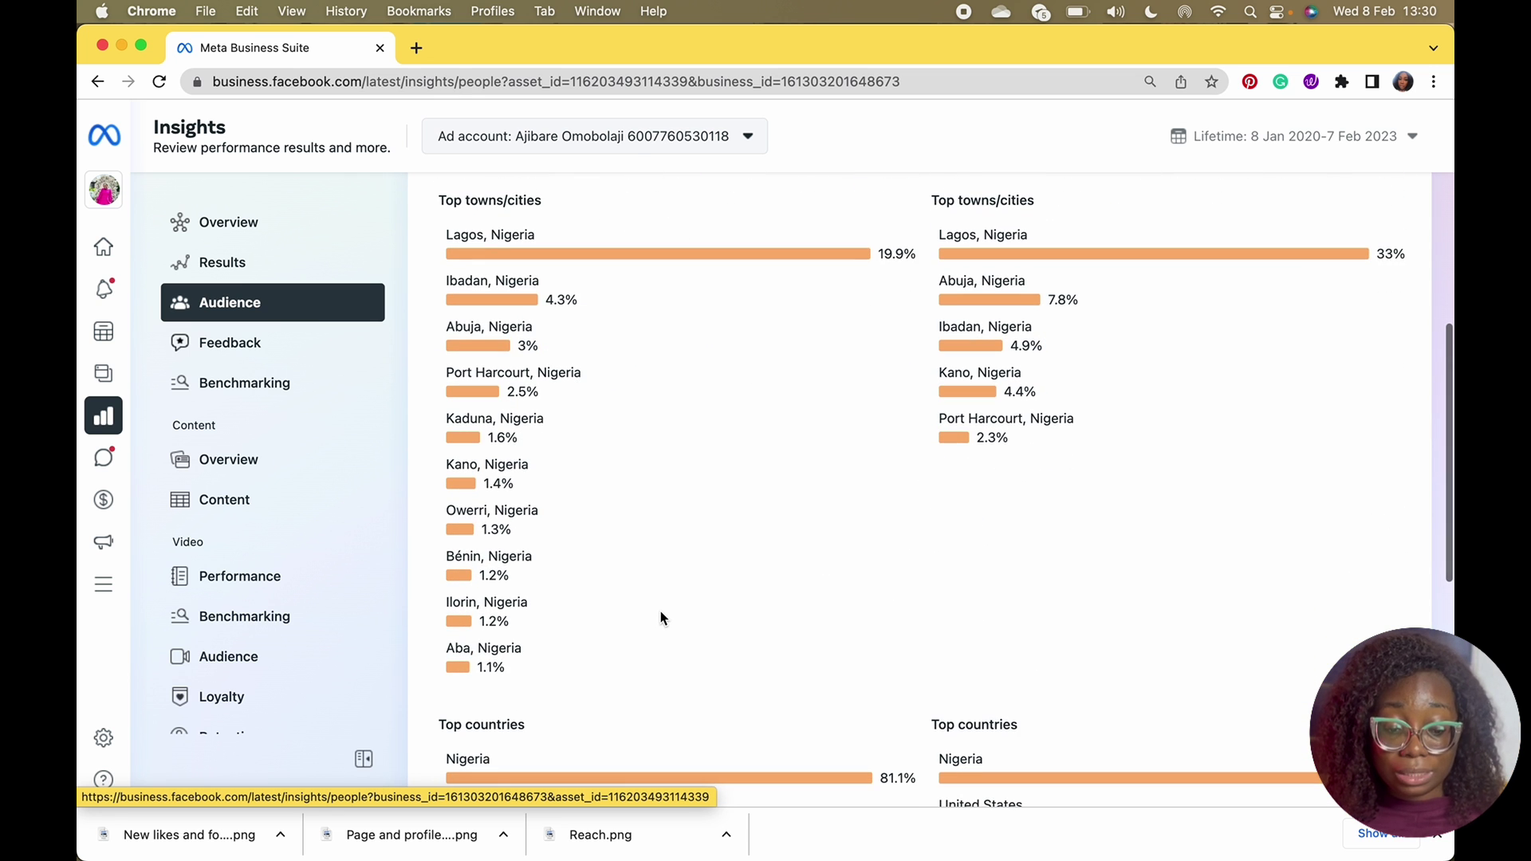
{"action": "scroll", "coordinate": [880, 623], "scroll_direction": "down", "scroll_amount": 5}
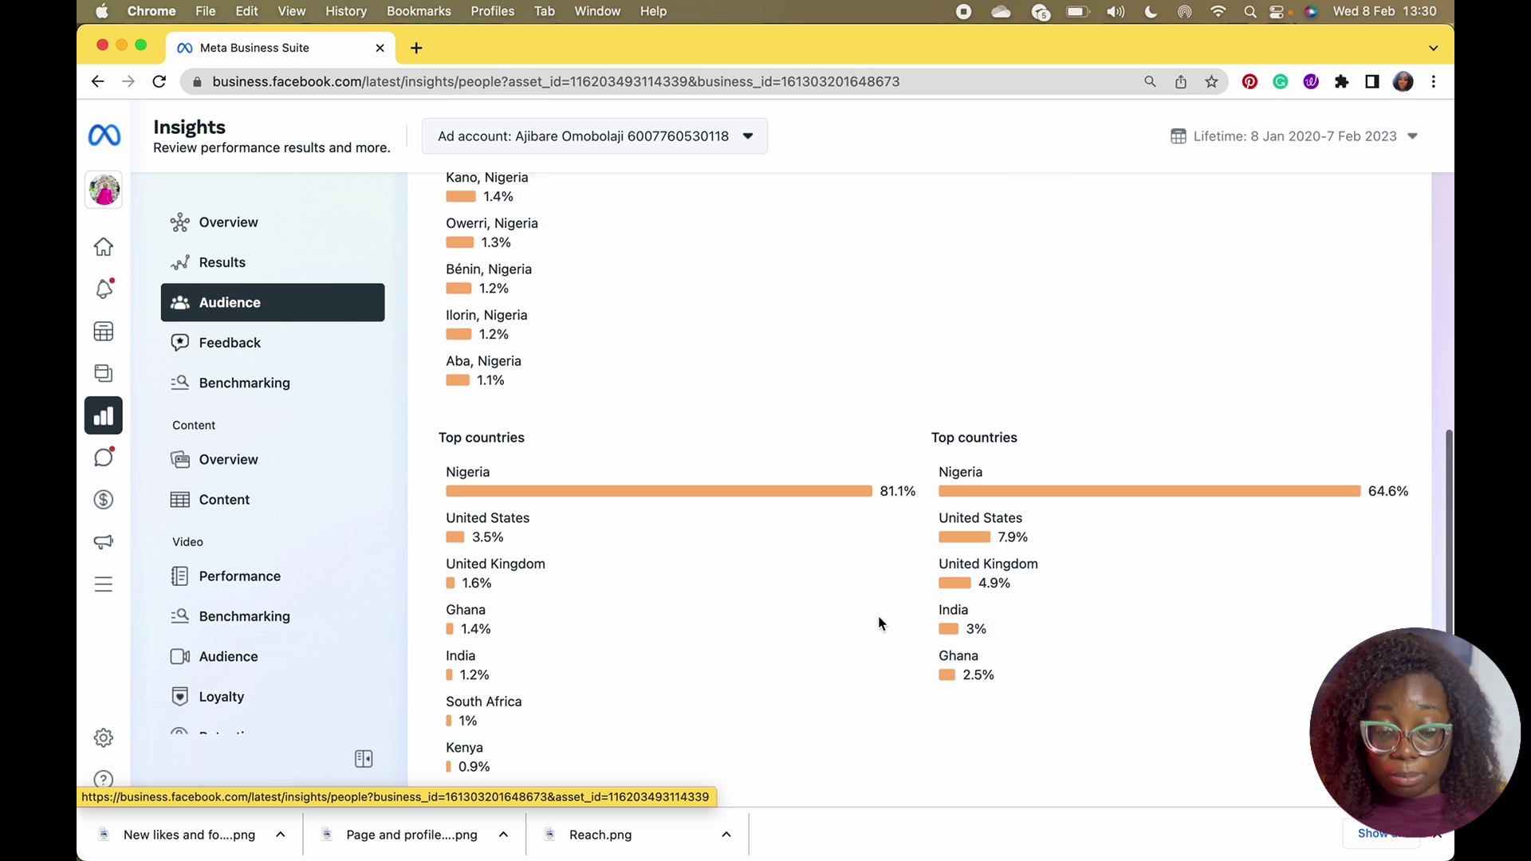
{"action": "scroll", "coordinate": [879, 622], "scroll_direction": "down", "scroll_amount": 3}
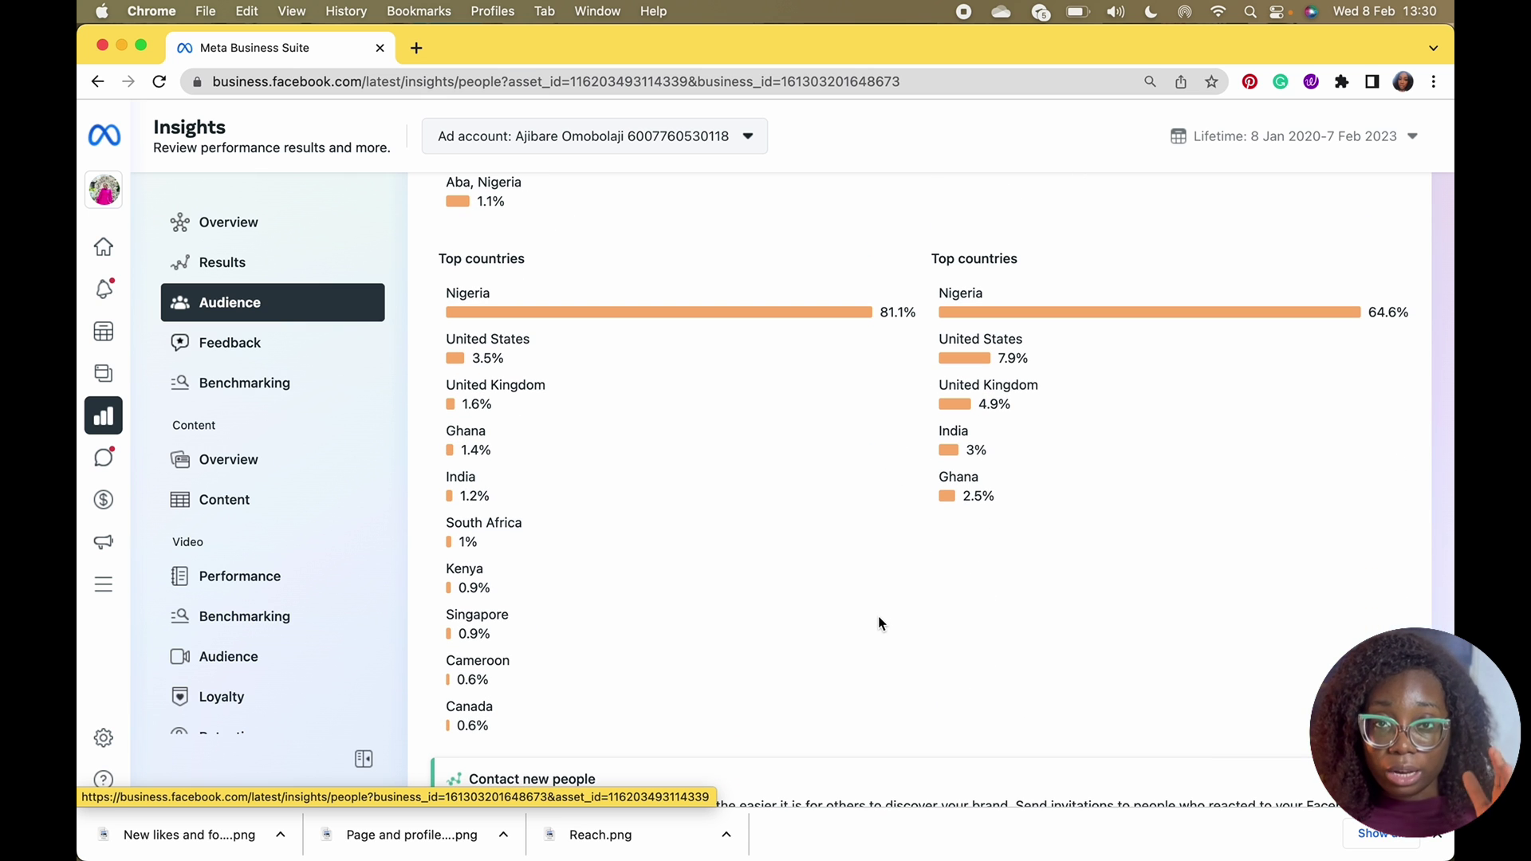
{"action": "scroll", "coordinate": [880, 623], "scroll_direction": "up", "scroll_amount": 3}
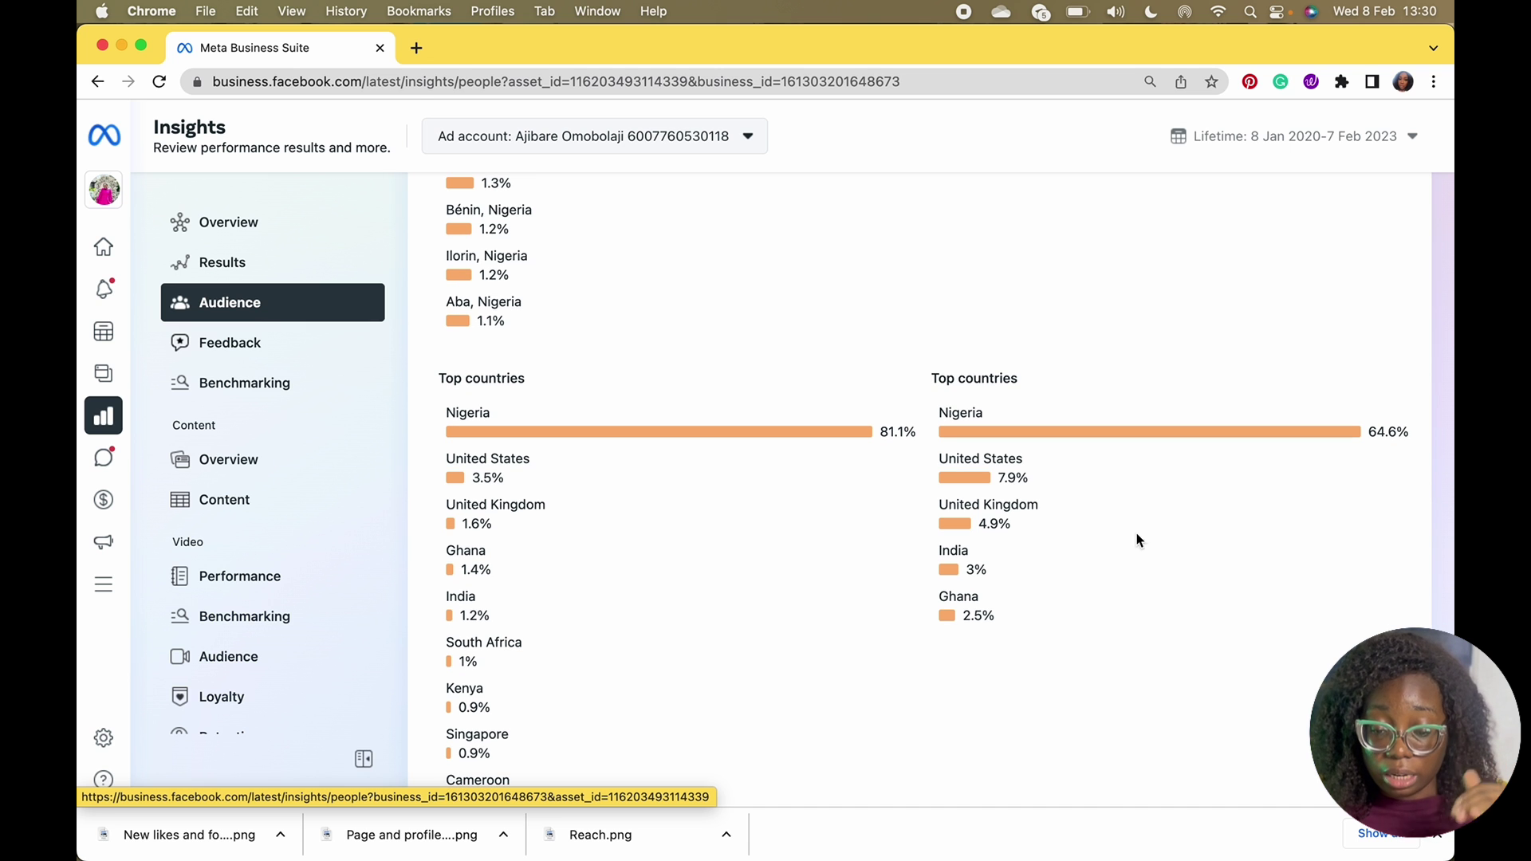
{"action": "scroll", "coordinate": [1046, 479], "scroll_direction": "down", "scroll_amount": 4}
{"action": "scroll", "coordinate": [1046, 478], "scroll_direction": "up", "scroll_amount": 5}
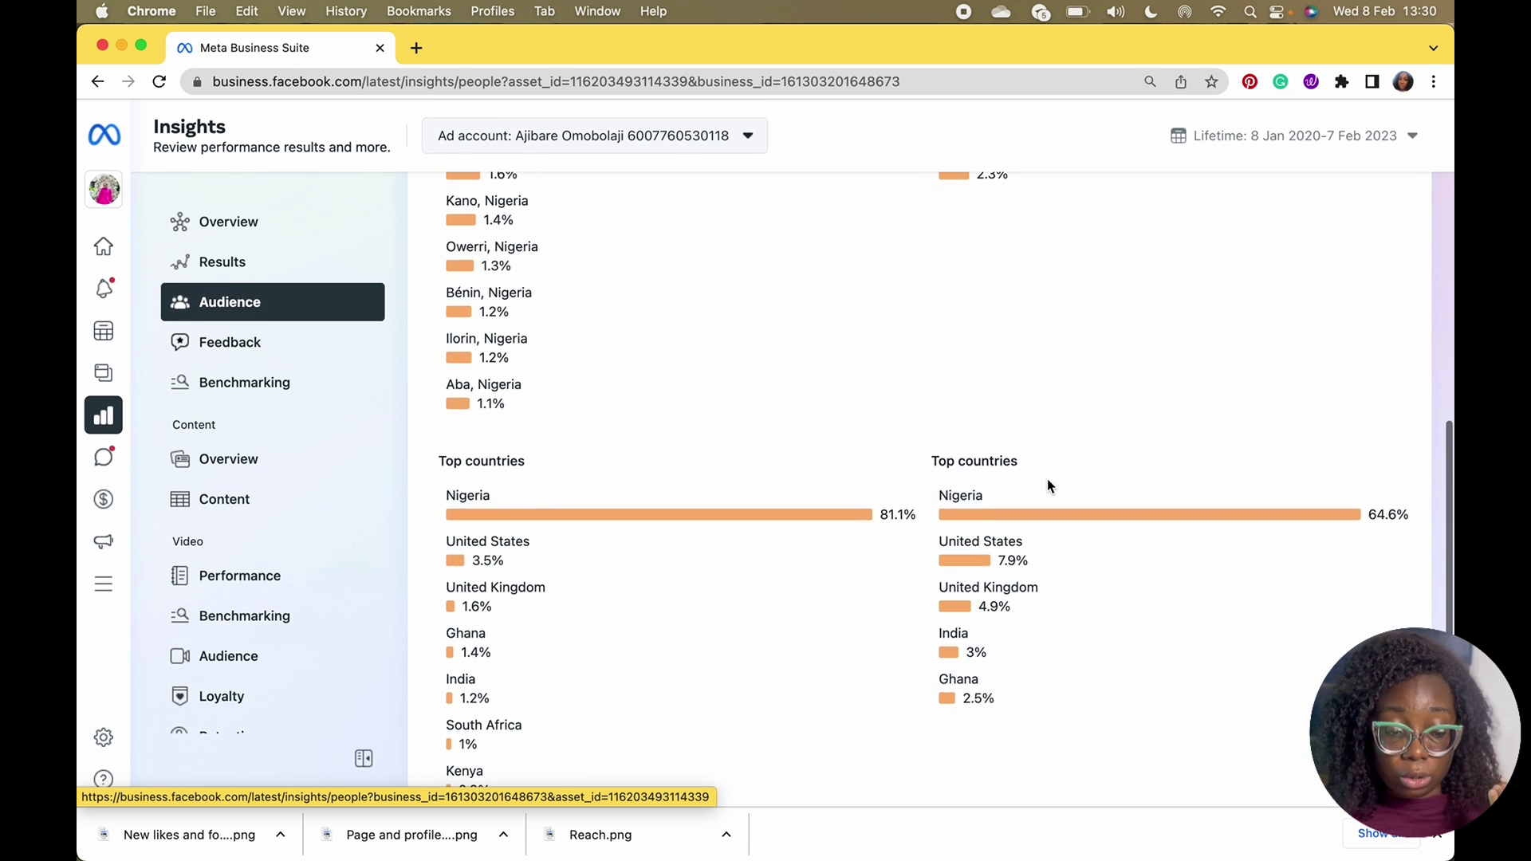
{"action": "scroll", "coordinate": [1048, 484], "scroll_direction": "up", "scroll_amount": 10}
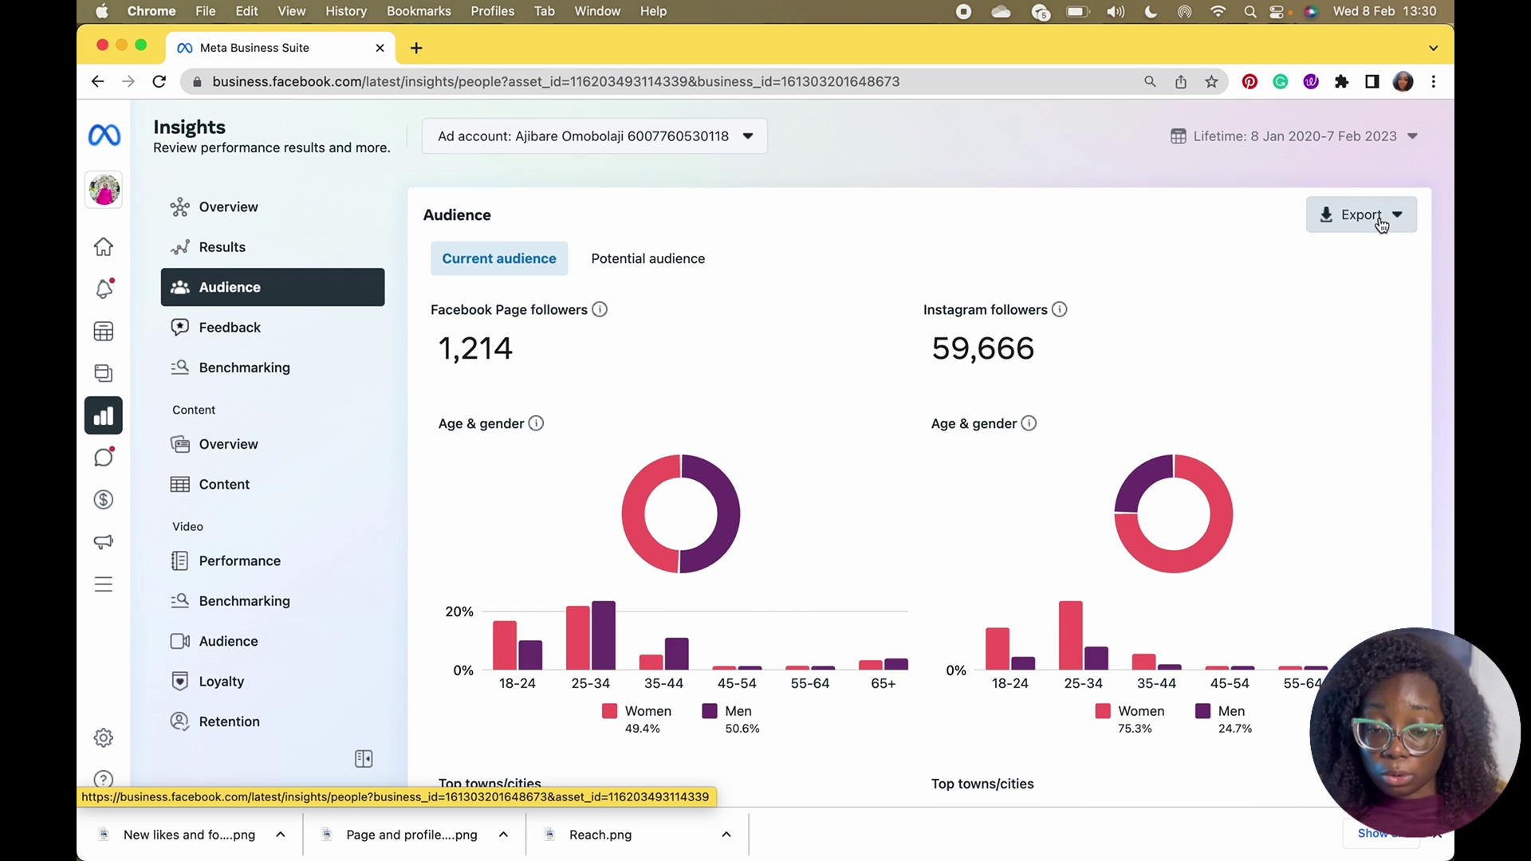
- Switch to the potential audience and look through its estimated size, demographics, top cities, countries and Pages
{"action": "left_click", "coordinate": [692, 253]}
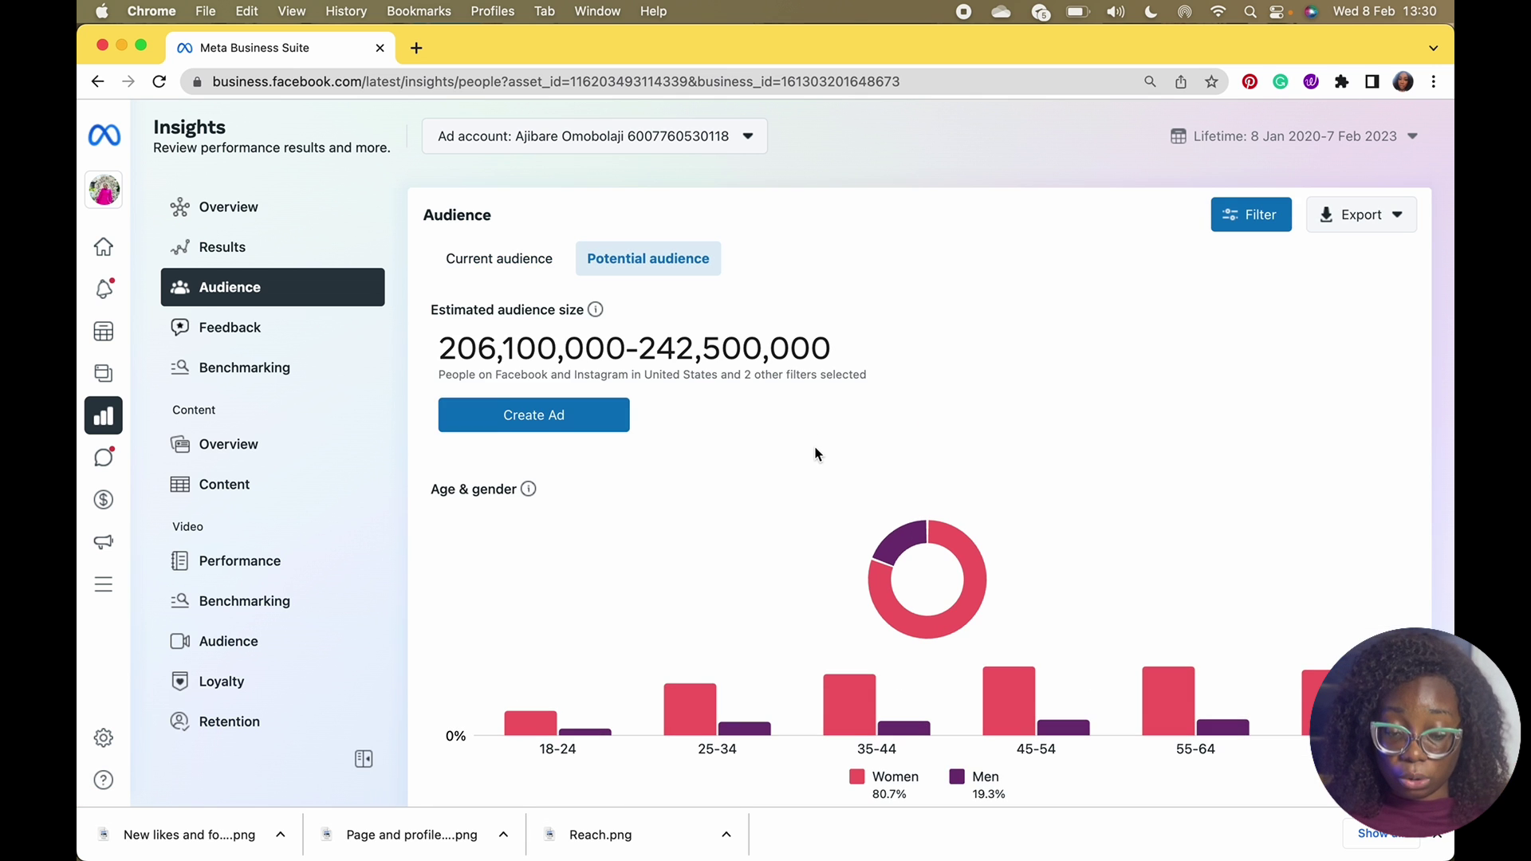
{"action": "scroll", "coordinate": [815, 451], "scroll_direction": "down", "scroll_amount": 10}
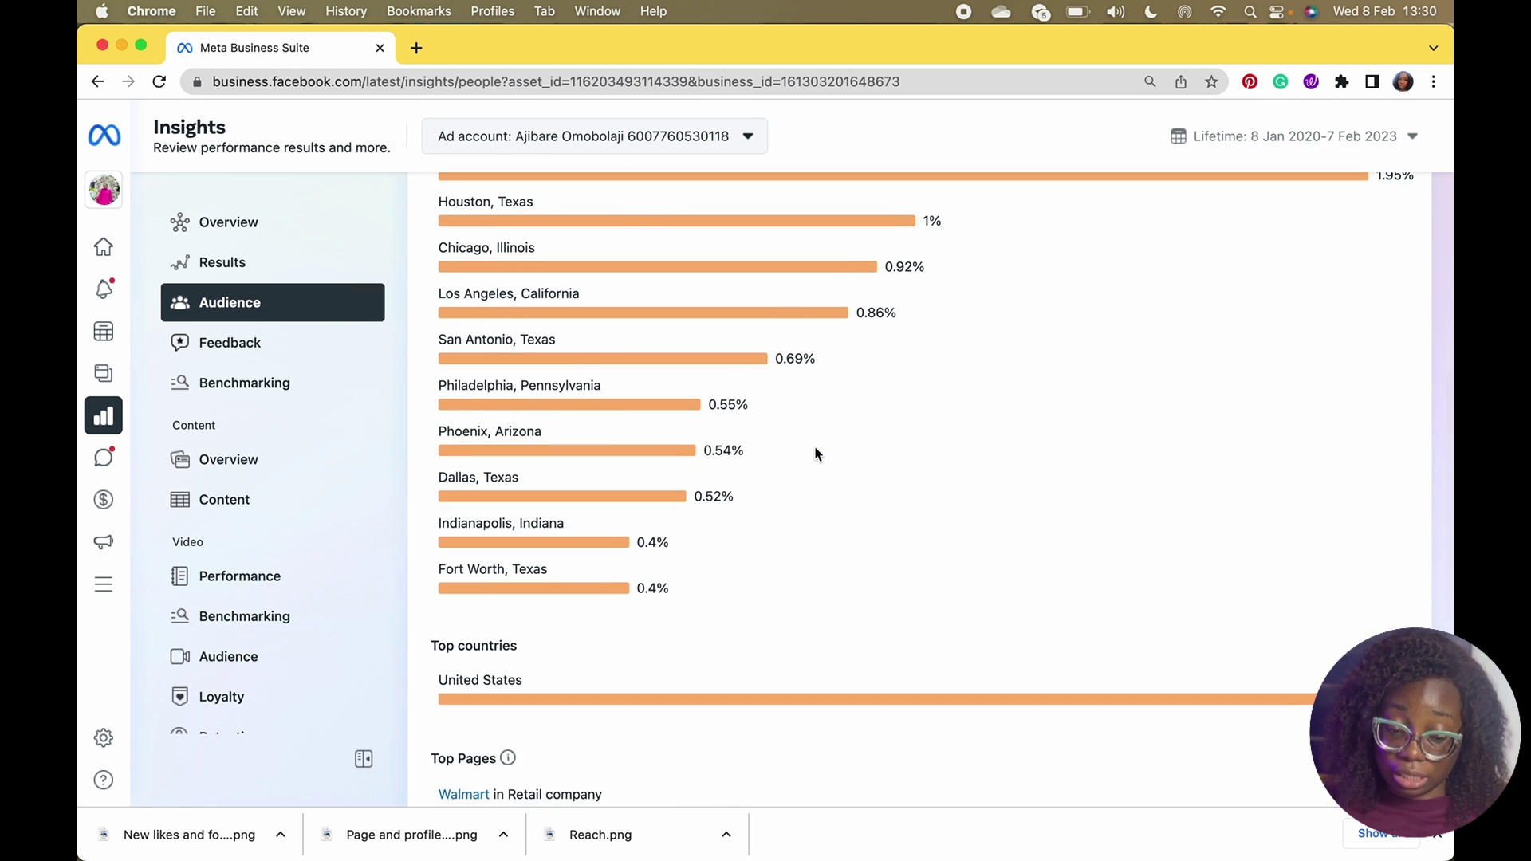
{"action": "scroll", "coordinate": [815, 453], "scroll_direction": "down", "scroll_amount": 3}
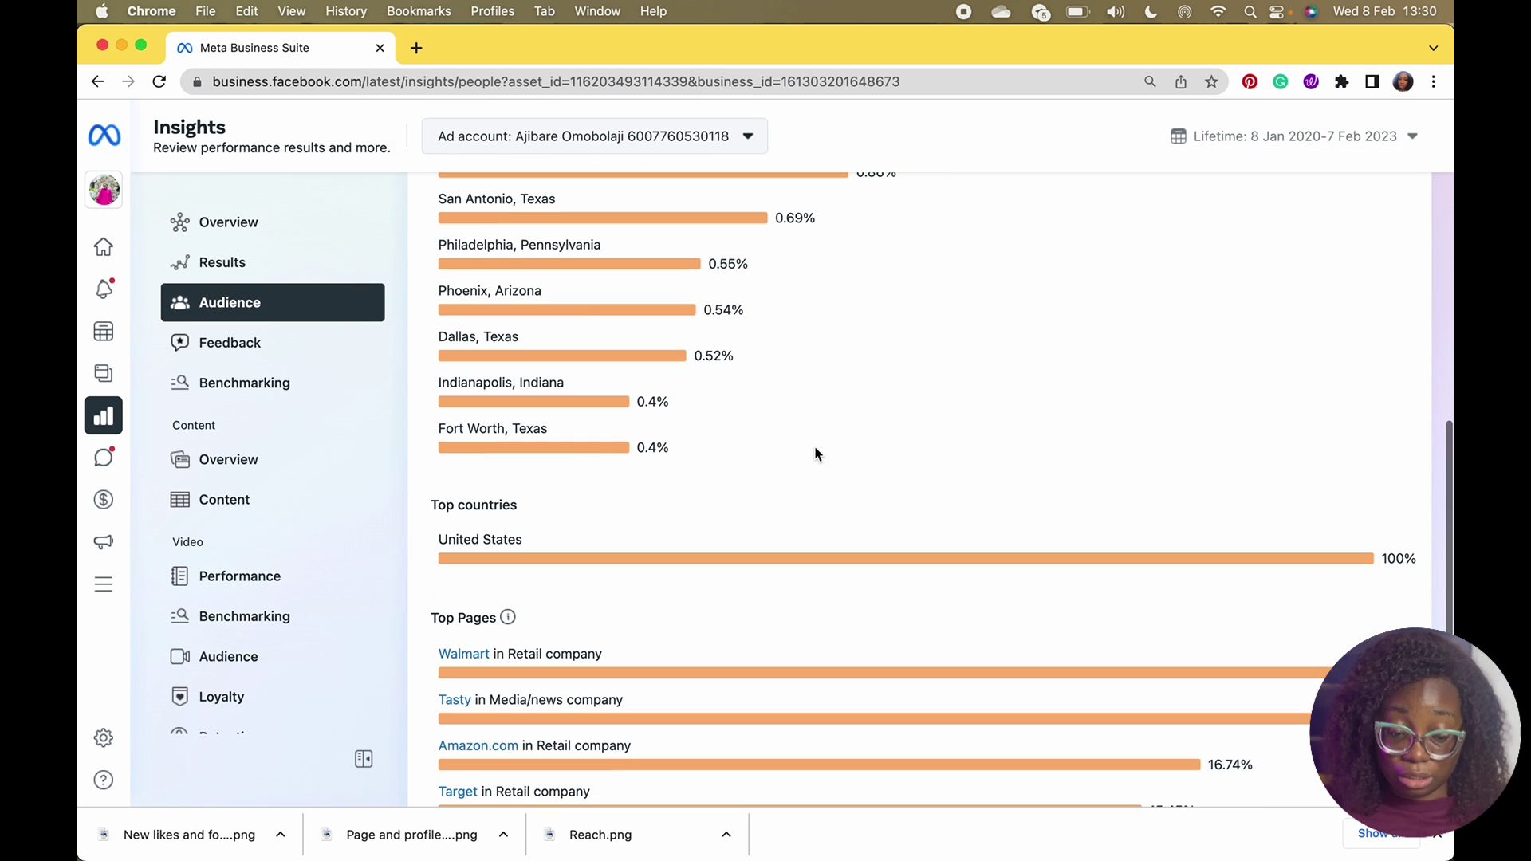
- View the Feedback insights, then the Benchmarking comparison with similar businesses on Facebook and on Instagram
{"action": "left_click", "coordinate": [301, 354]}
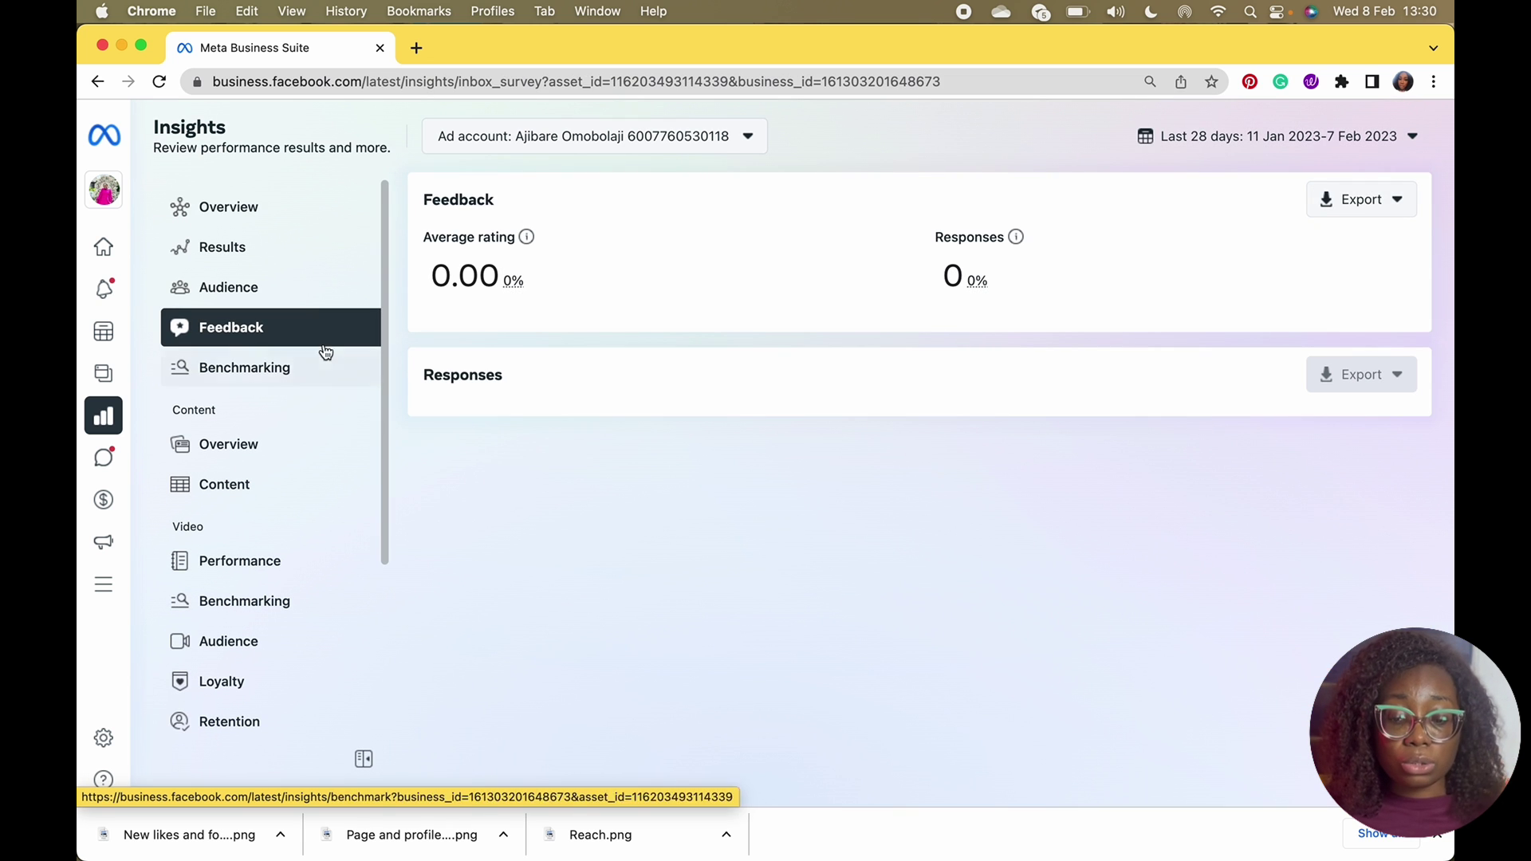
{"action": "left_click", "coordinate": [312, 366]}
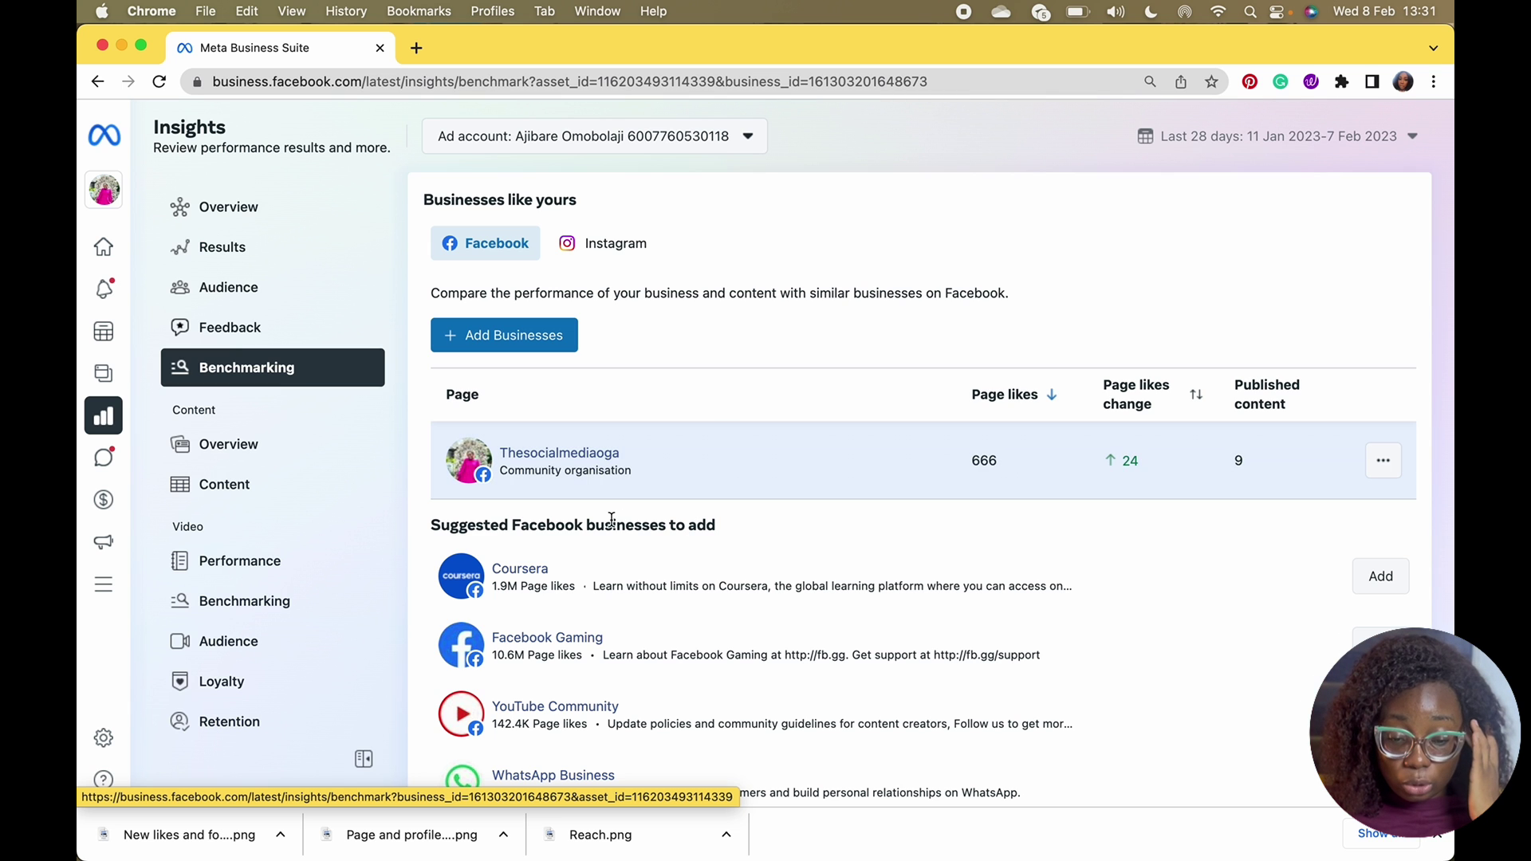
{"action": "left_click", "coordinate": [613, 238]}
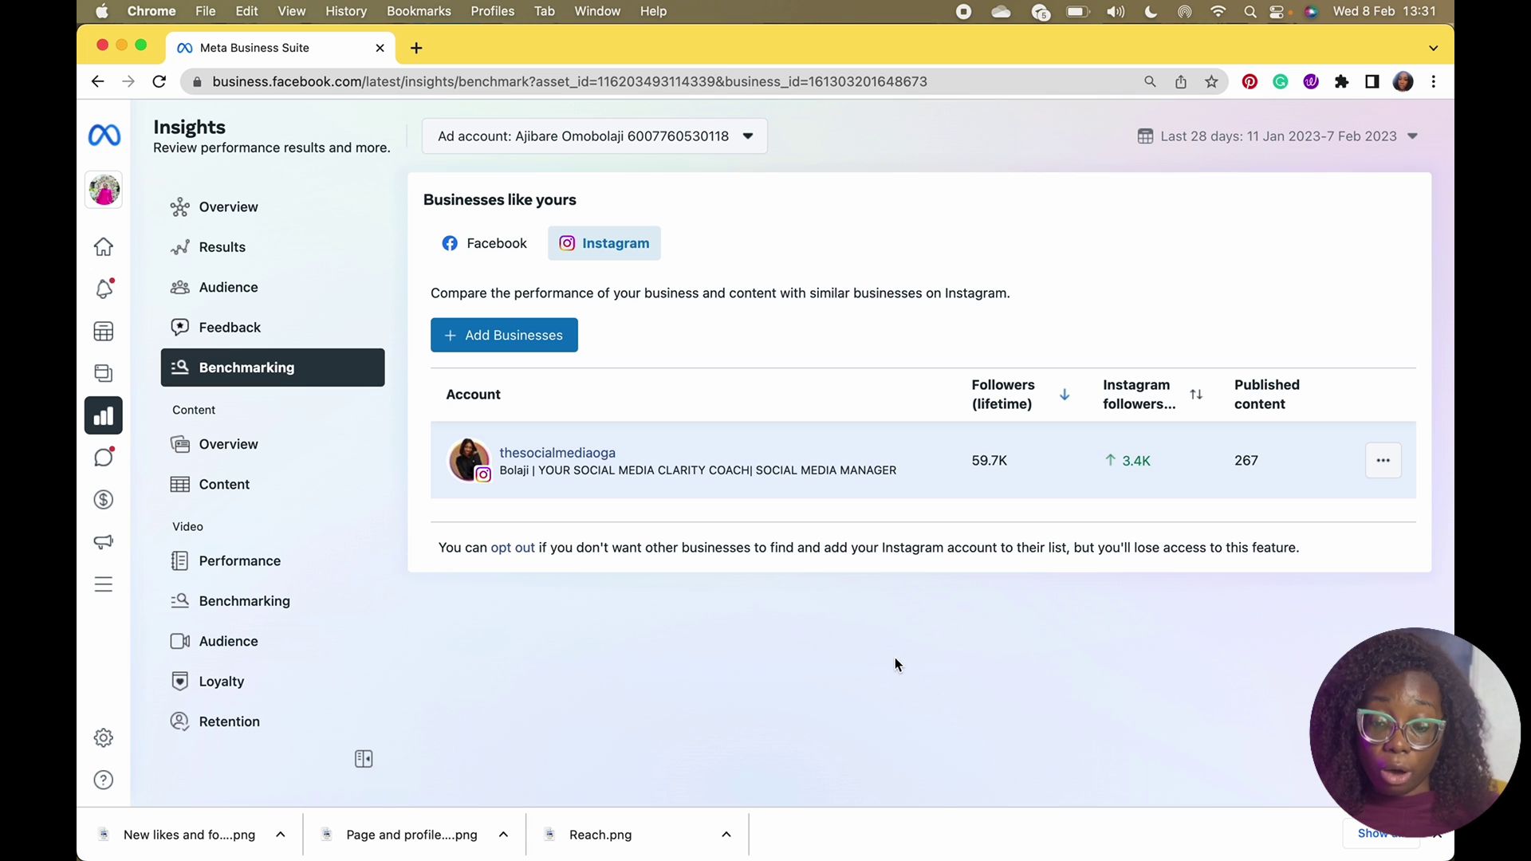
- Open the content overview and examine the reach by media type and content format for Facebook posts, then view Facebook Stories
{"action": "left_click", "coordinate": [248, 446]}
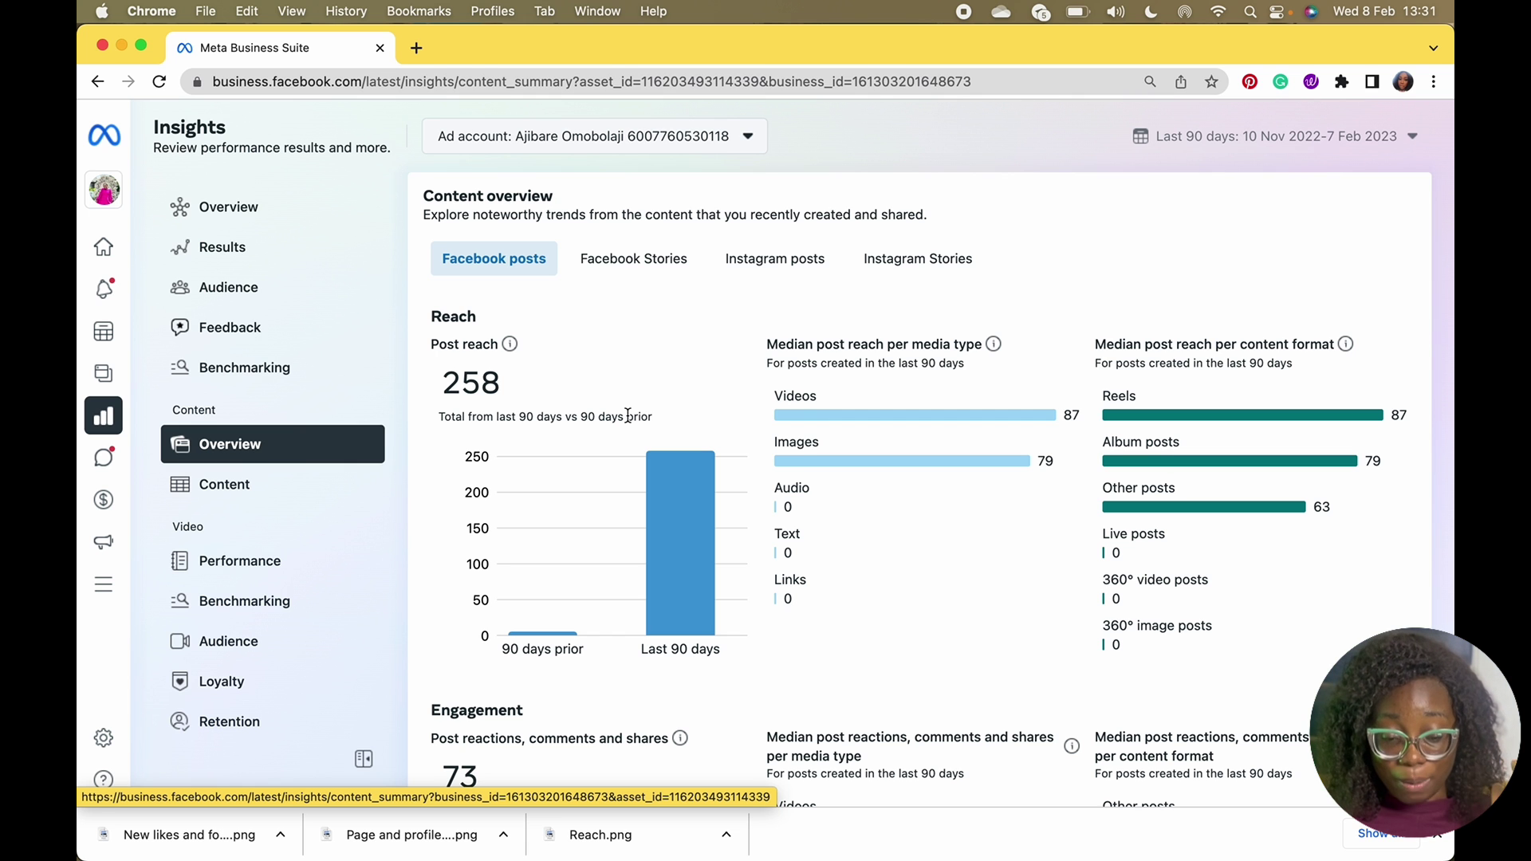
{"action": "scroll", "coordinate": [626, 414], "scroll_direction": "down", "scroll_amount": 2}
{"action": "scroll", "coordinate": [627, 414], "scroll_direction": "up", "scroll_amount": 1}
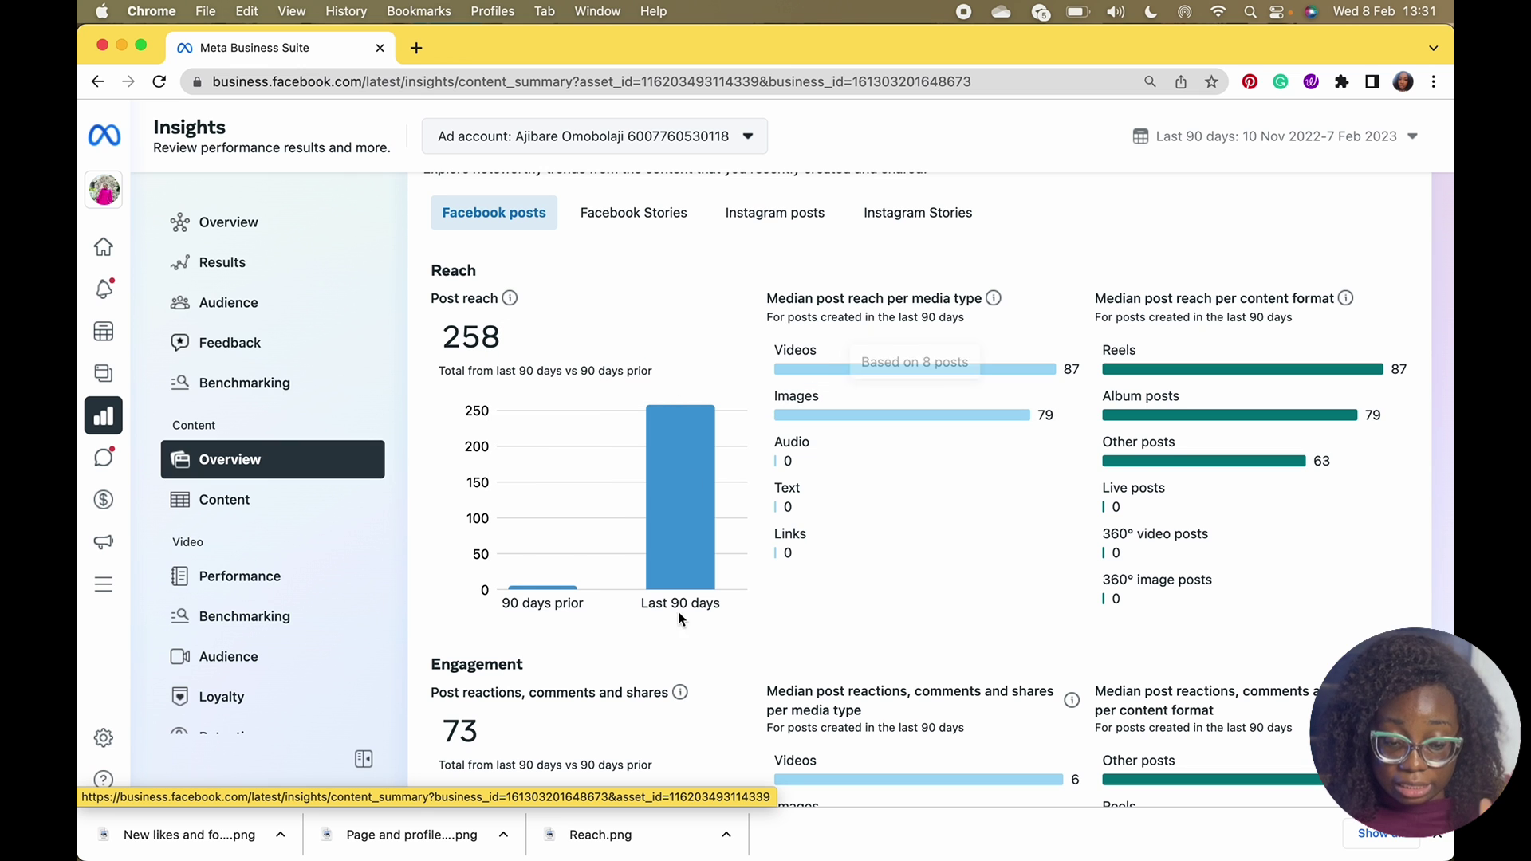
{"action": "mouse_move", "coordinate": [1038, 367]}
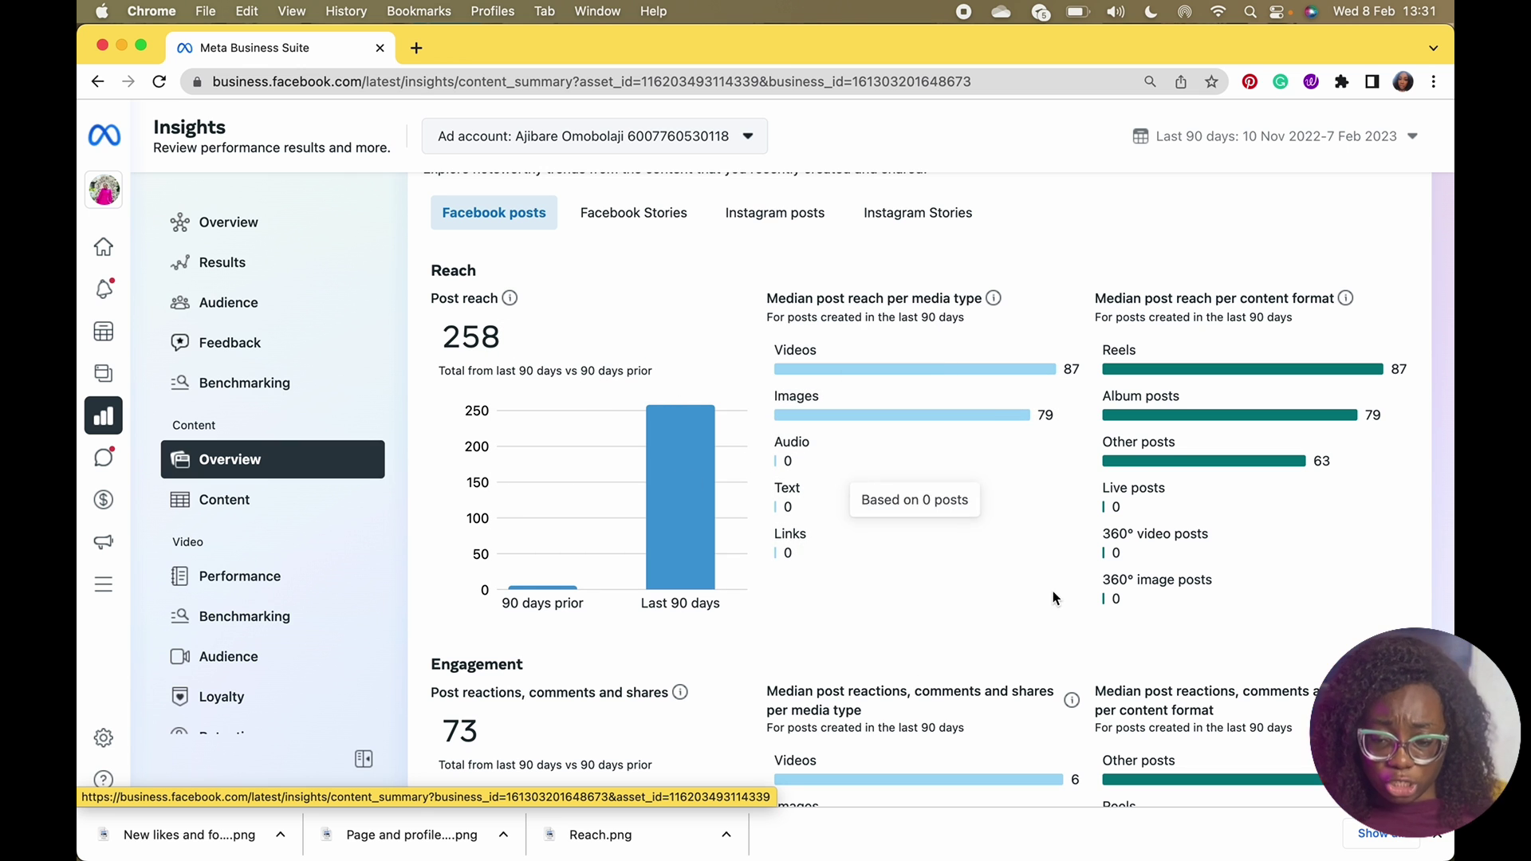
{"action": "mouse_move", "coordinate": [1189, 379]}
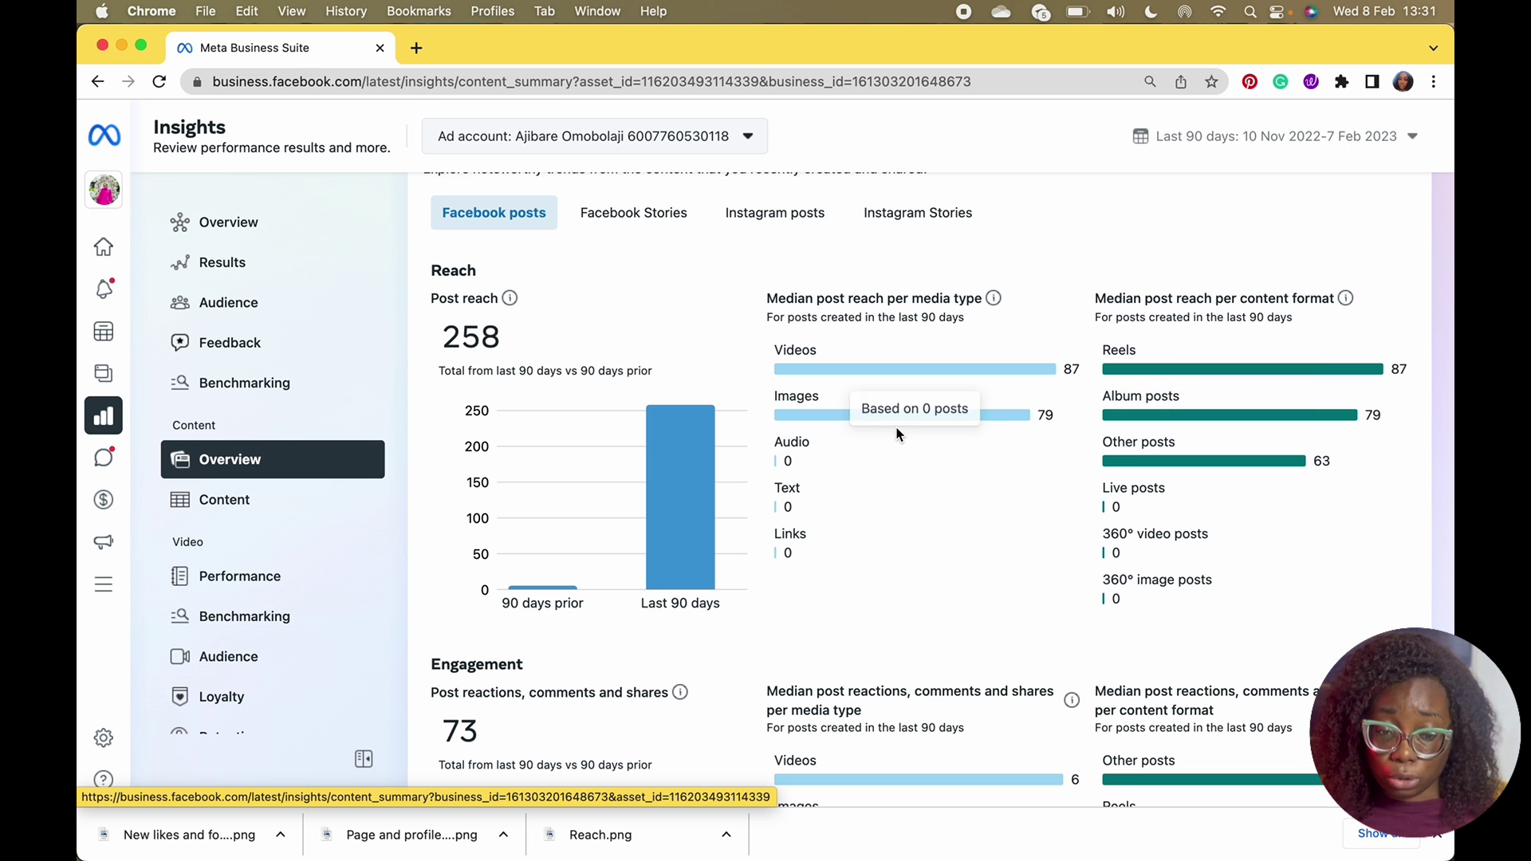
{"action": "left_click", "coordinate": [645, 209]}
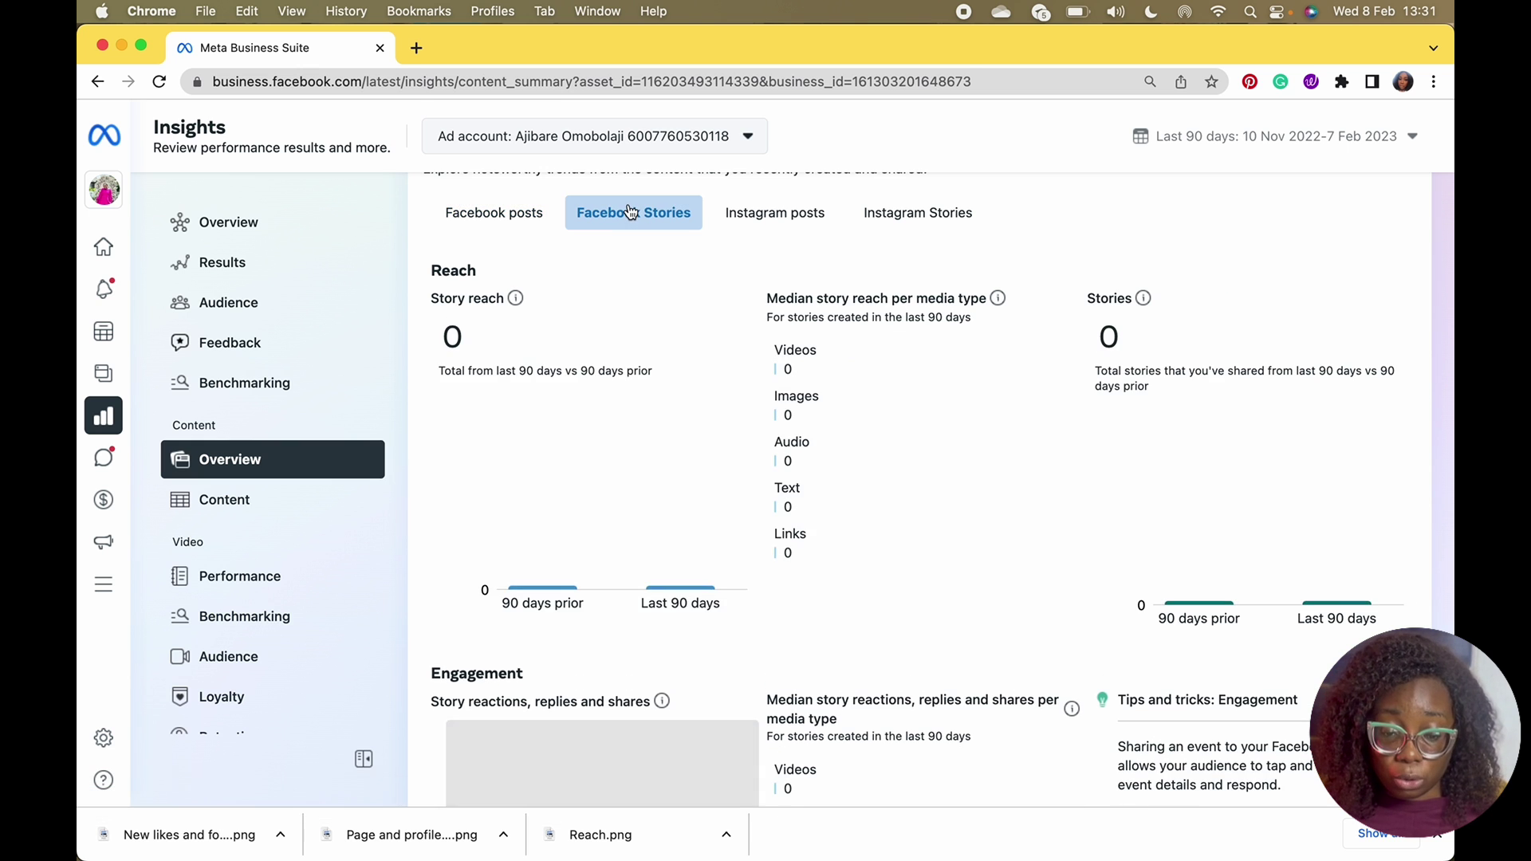
- Examine the Instagram posts' reach, engagement and top-performing organic posts in the content overview, then show Instagram Stories
{"action": "left_click", "coordinate": [745, 220]}
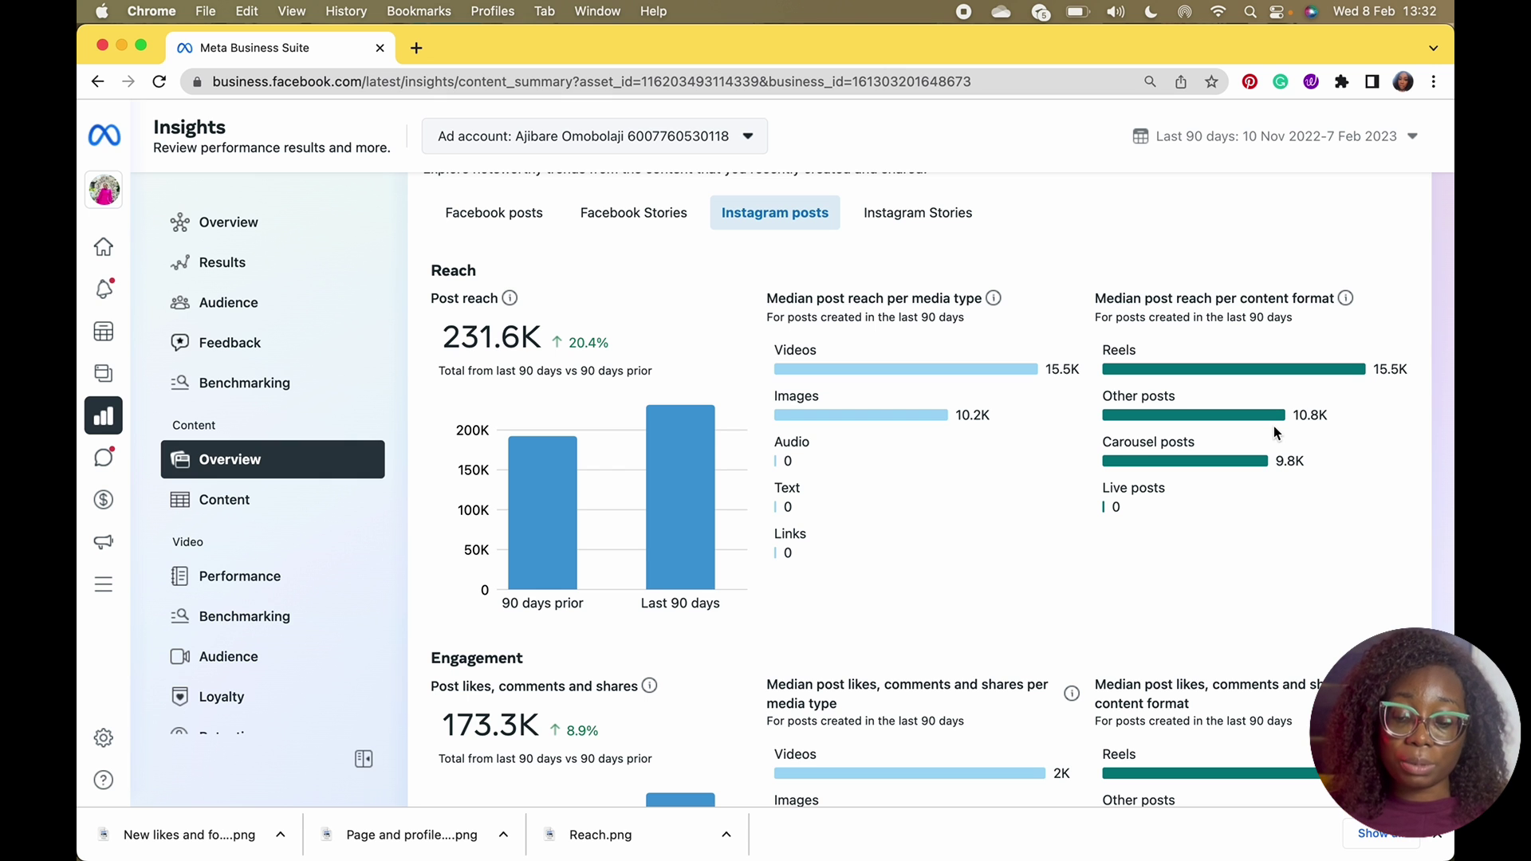
{"action": "scroll", "coordinate": [1274, 426], "scroll_direction": "down", "scroll_amount": 5}
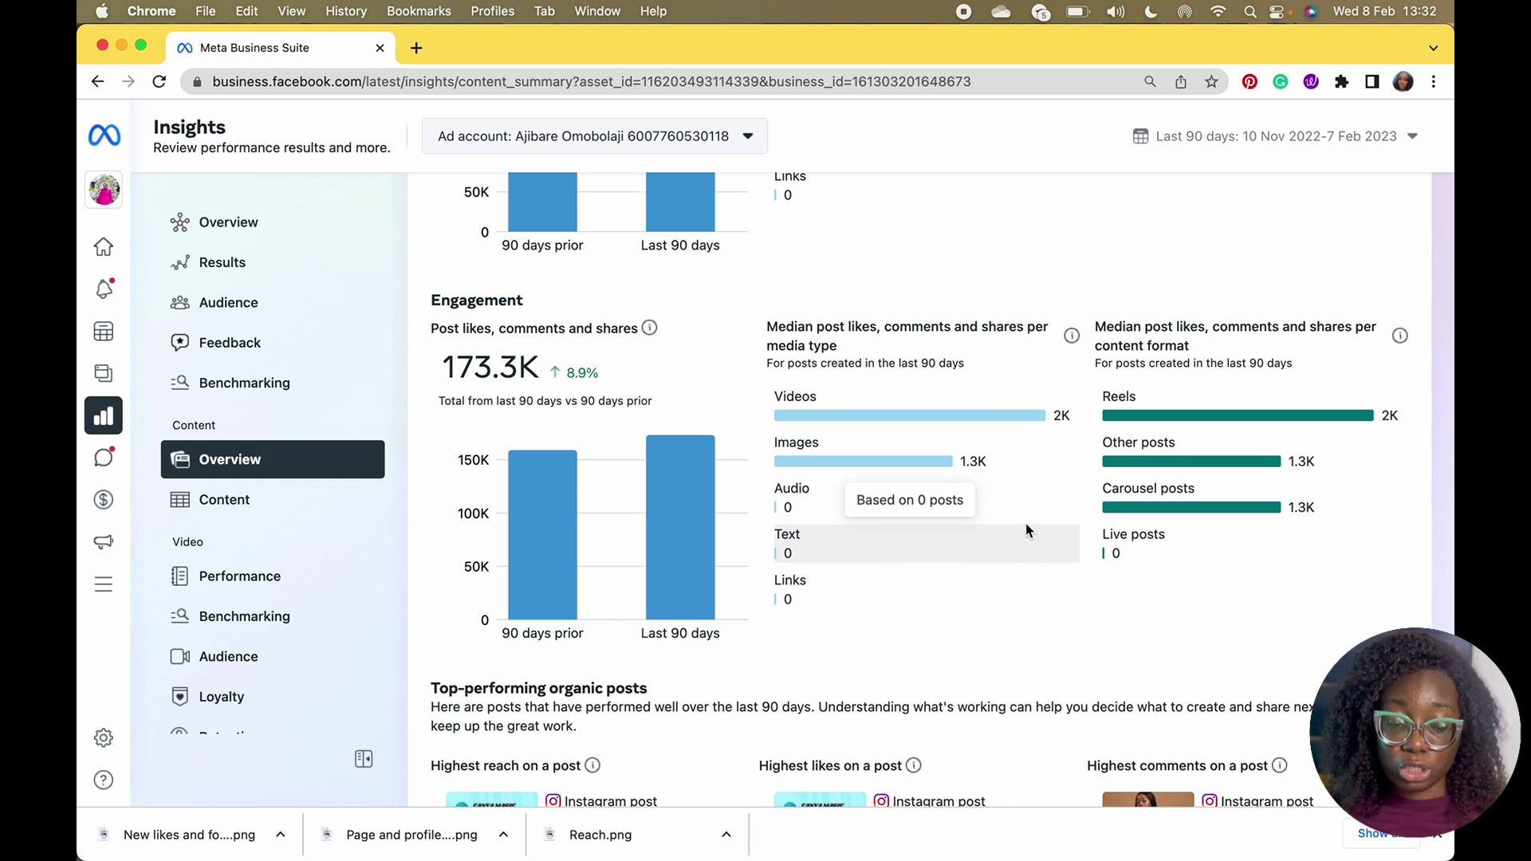
{"action": "scroll", "coordinate": [1026, 530], "scroll_direction": "down", "scroll_amount": 3}
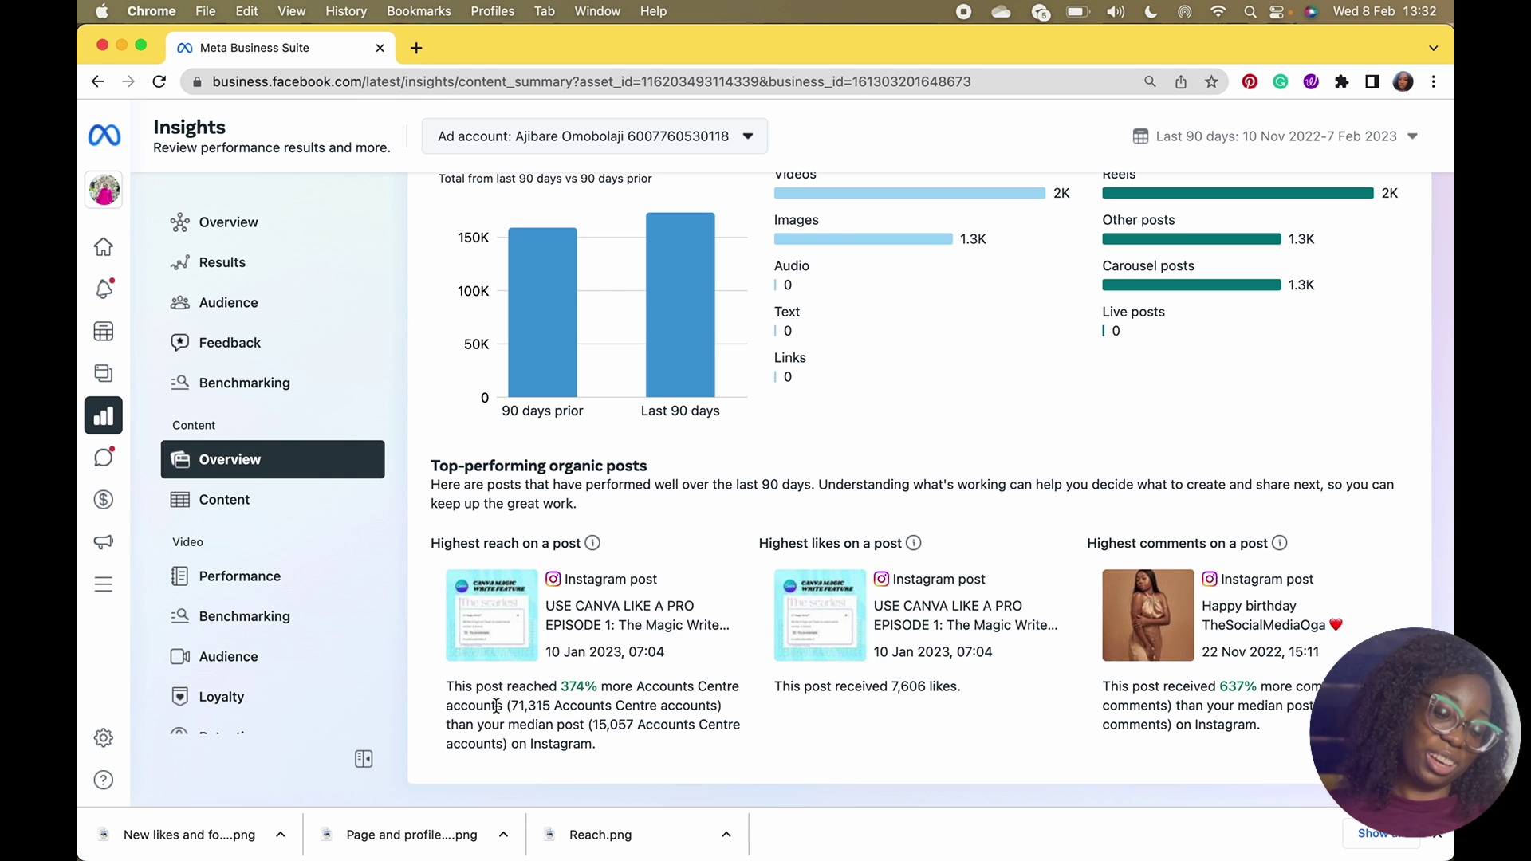
{"action": "scroll", "coordinate": [611, 496], "scroll_direction": "up", "scroll_amount": 5}
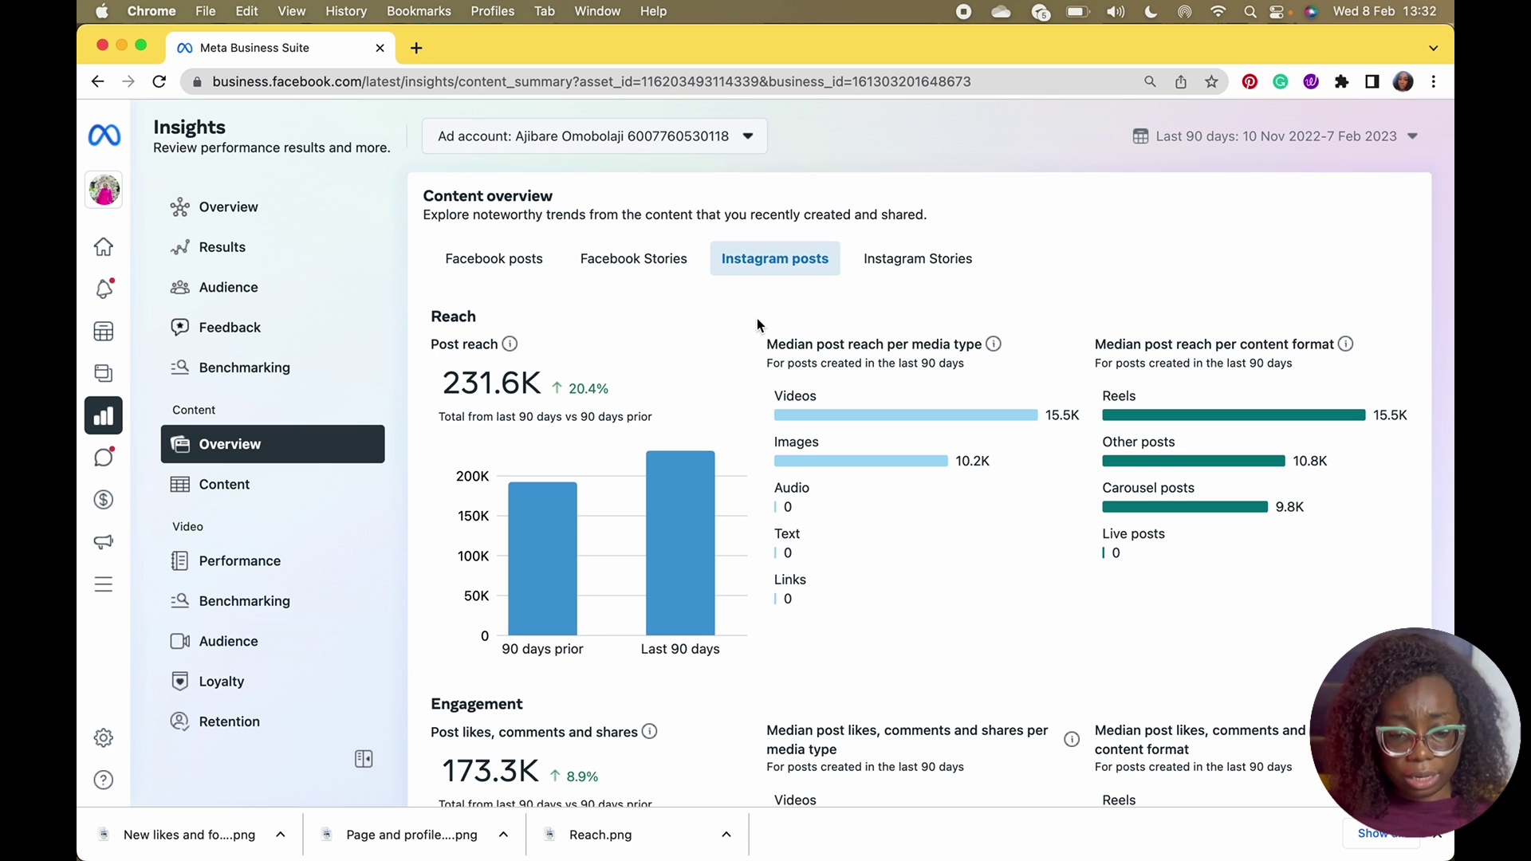
{"action": "left_click", "coordinate": [913, 258]}
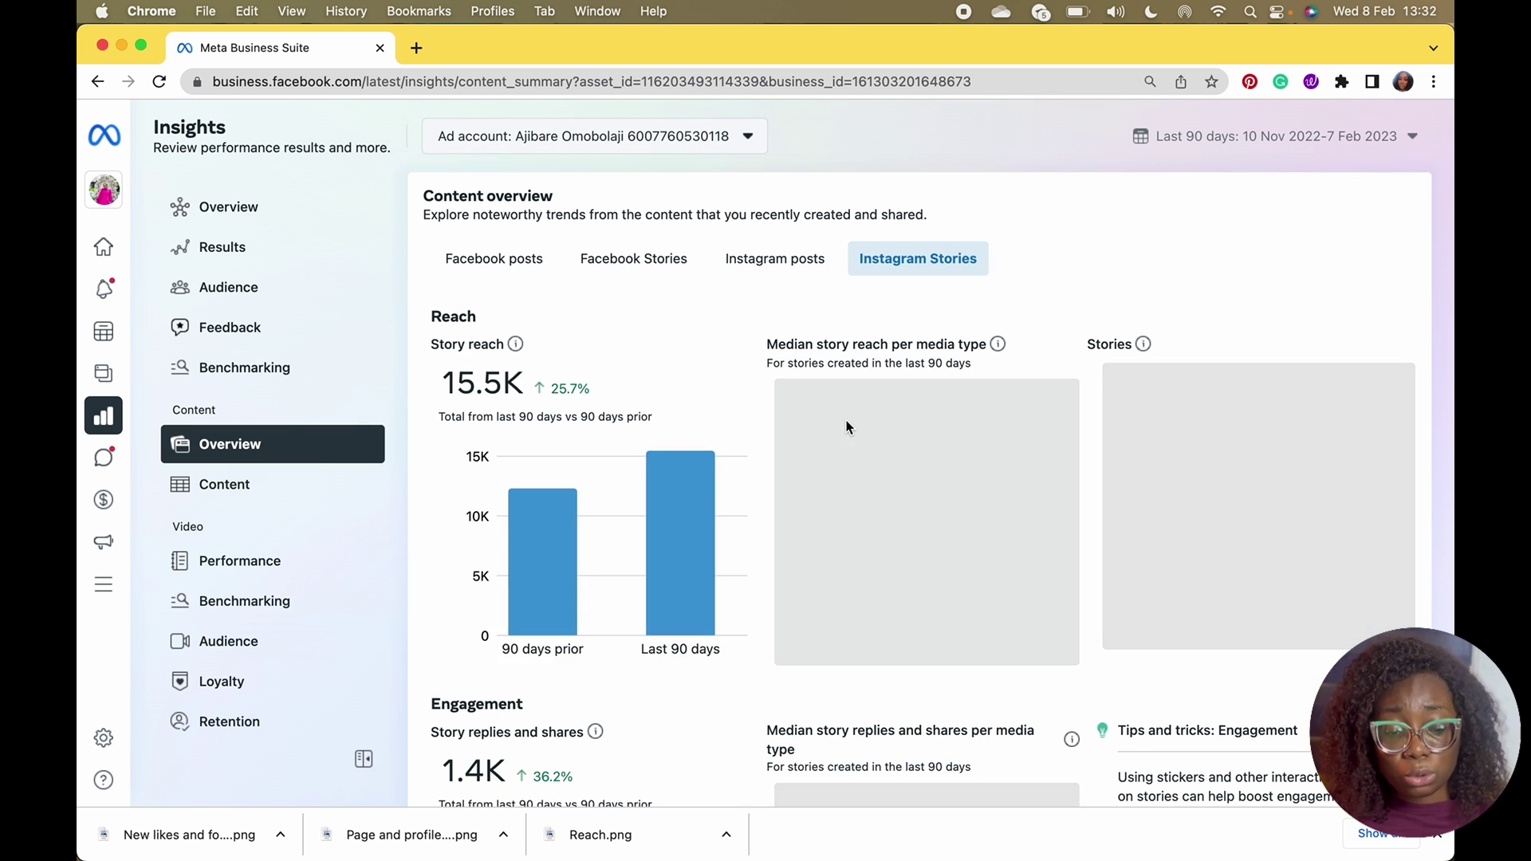
- Examine the Instagram Stories' engagement and top-performing organic stories, then look through the All content list and its metric columns
{"action": "scroll", "coordinate": [846, 426], "scroll_direction": "down", "scroll_amount": 10}
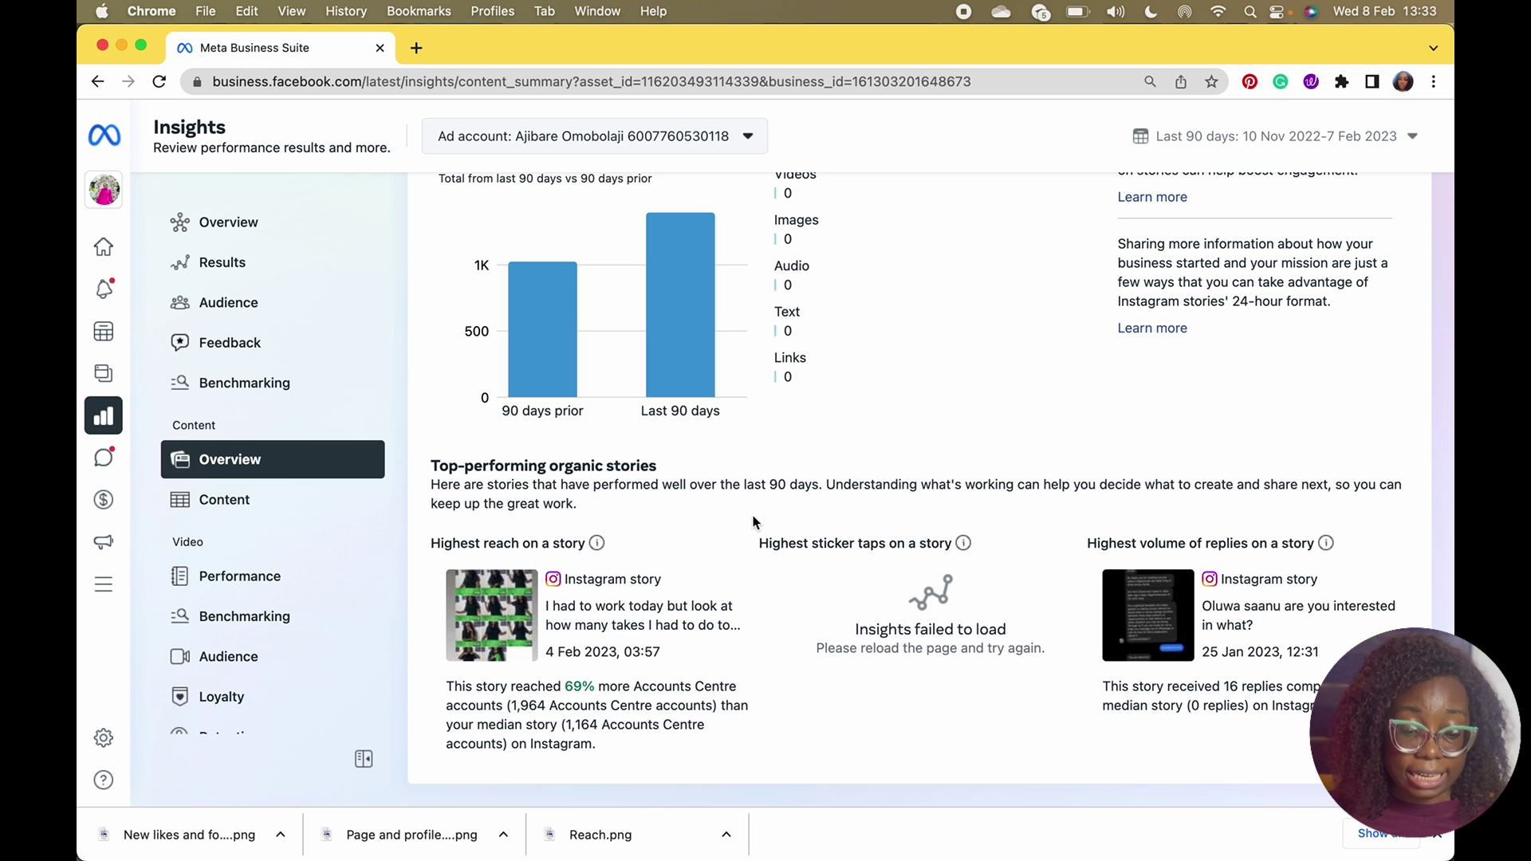
{"action": "left_click", "coordinate": [276, 504]}
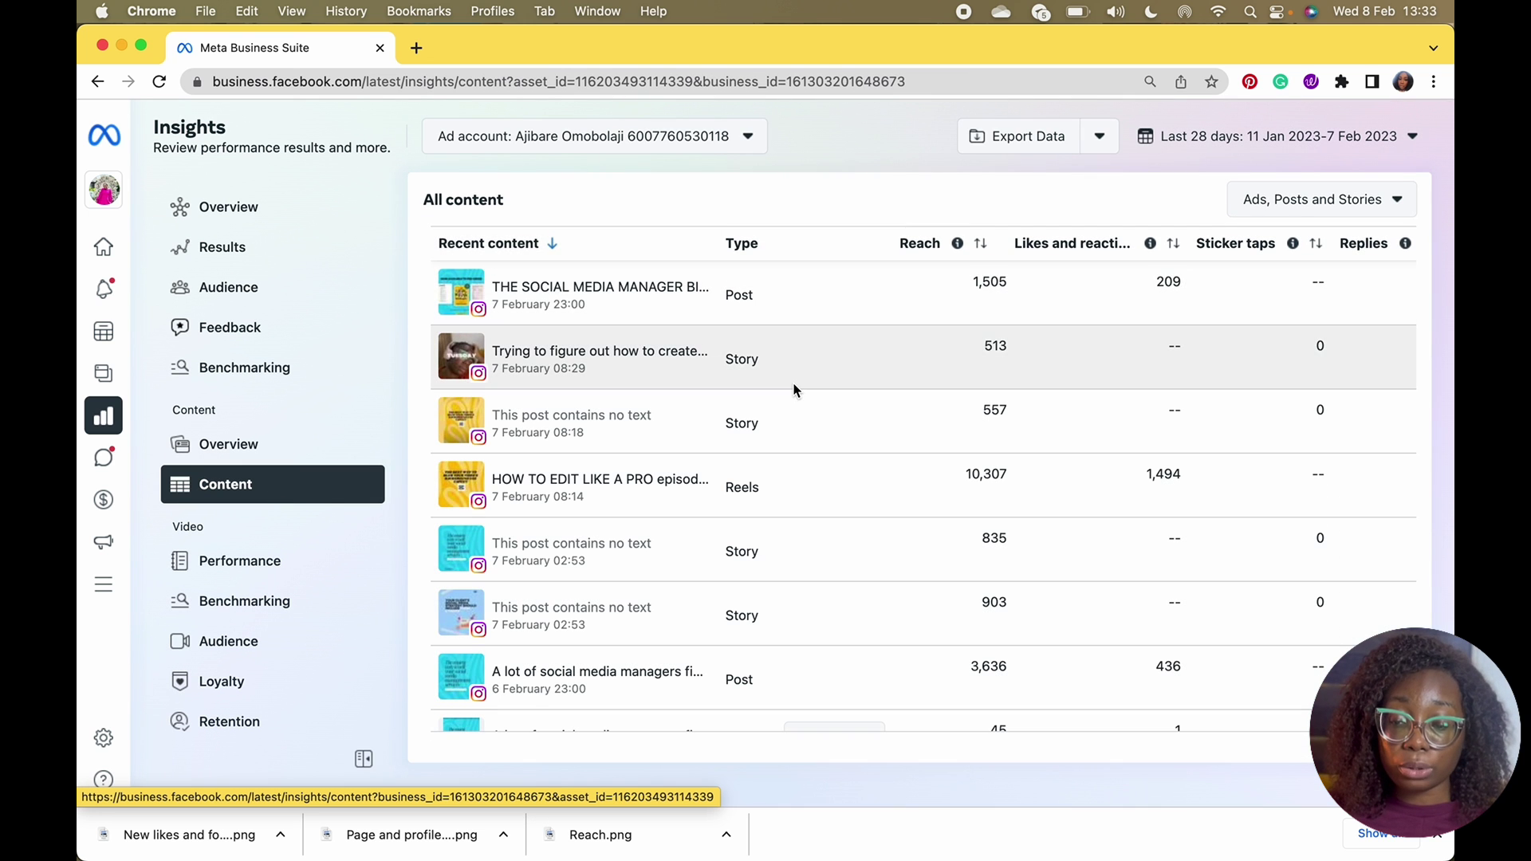
{"action": "scroll", "coordinate": [793, 390], "scroll_direction": "right", "scroll_amount": 10}
{"action": "scroll", "coordinate": [794, 390], "scroll_direction": "left", "scroll_amount": 10}
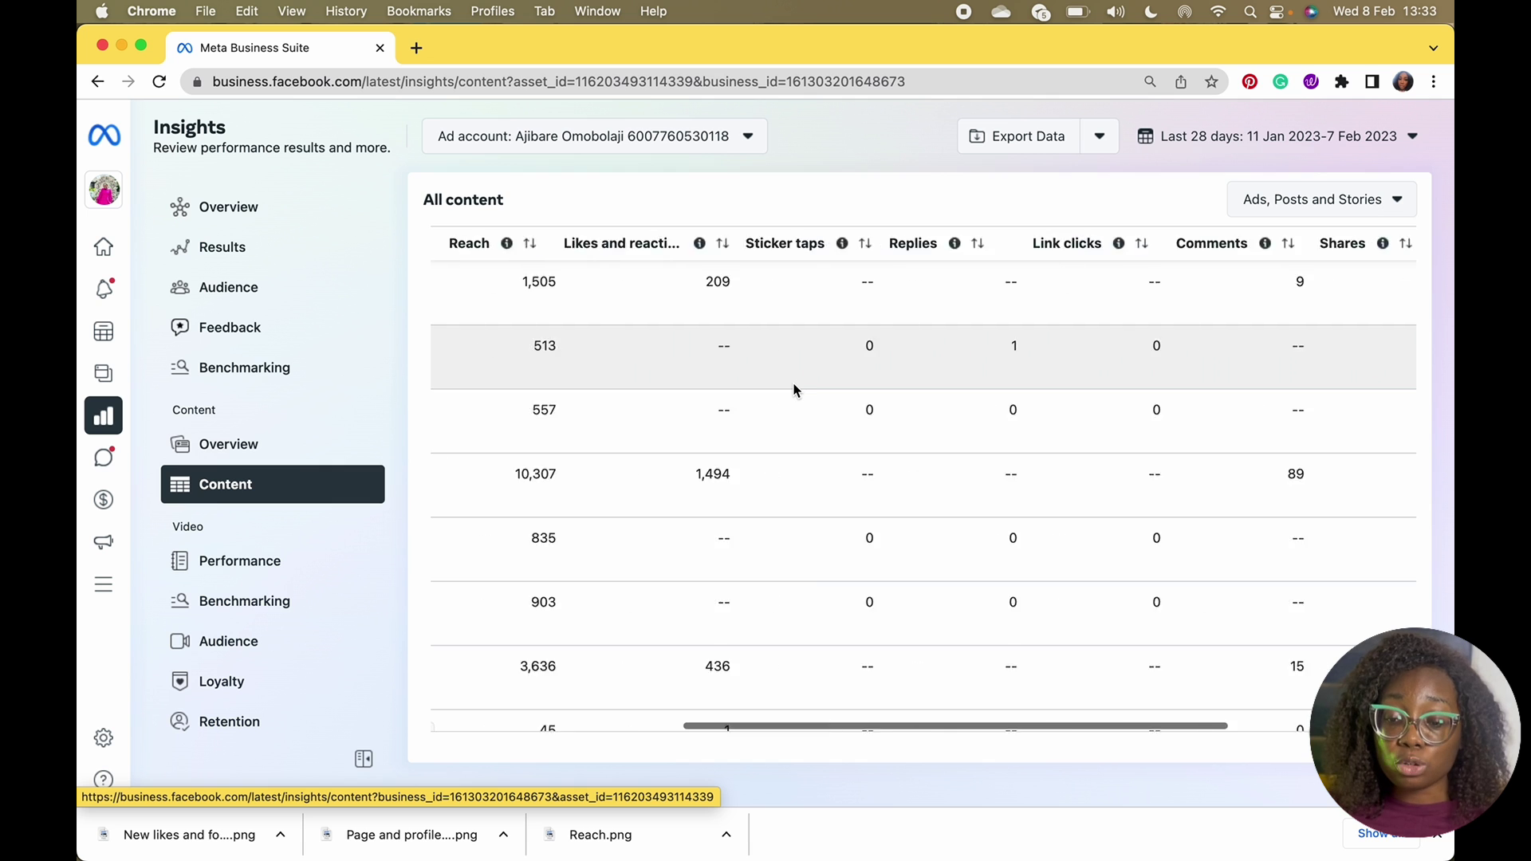
- Set up a Facebook metric data export covering the last 28 days with the Daily data view
{"action": "left_click", "coordinate": [1028, 133]}
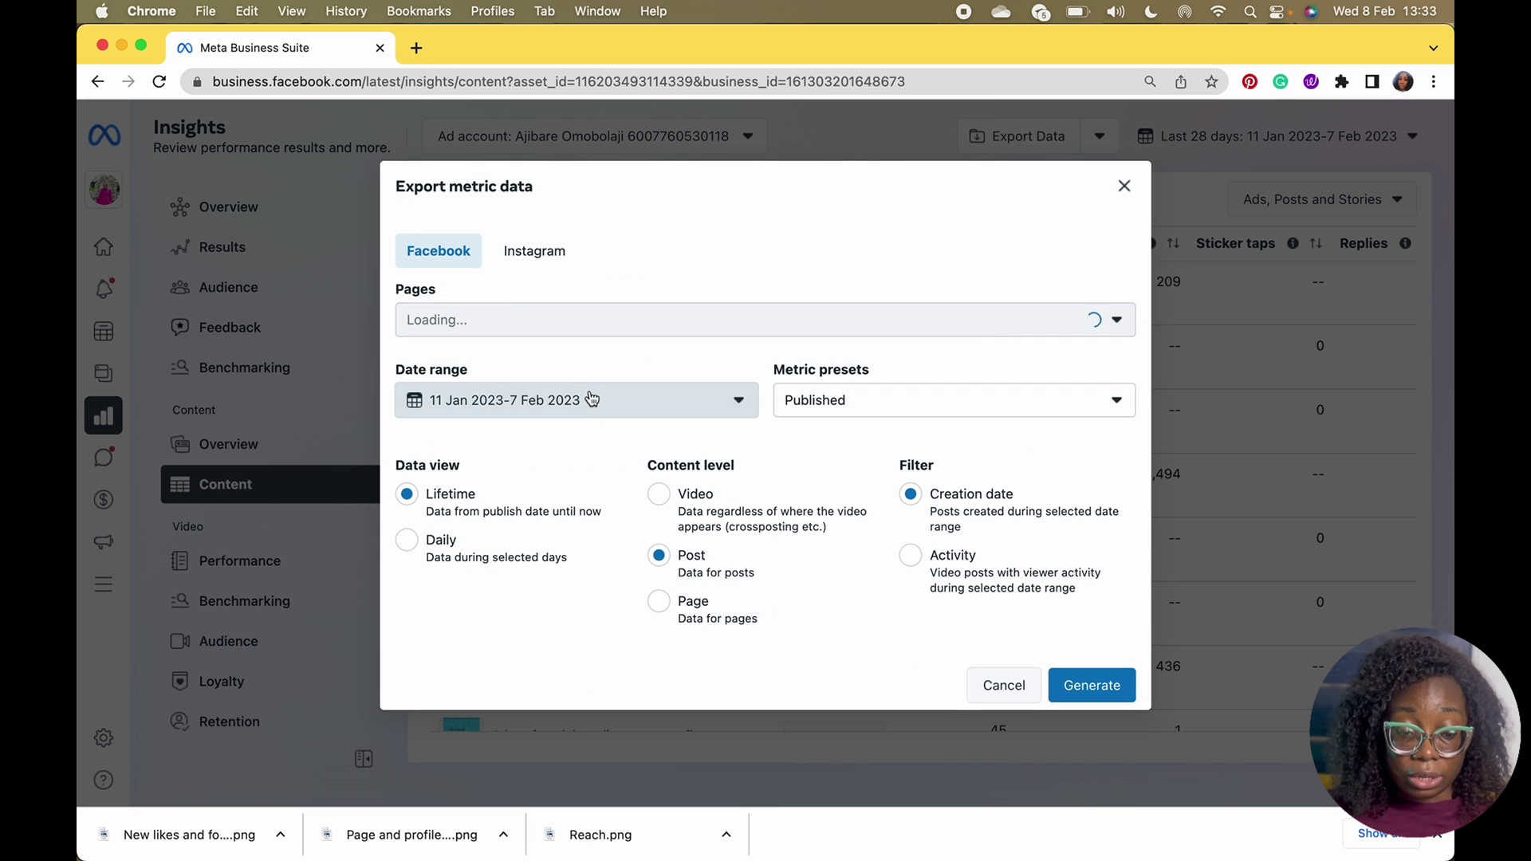
{"action": "left_click", "coordinate": [676, 405]}
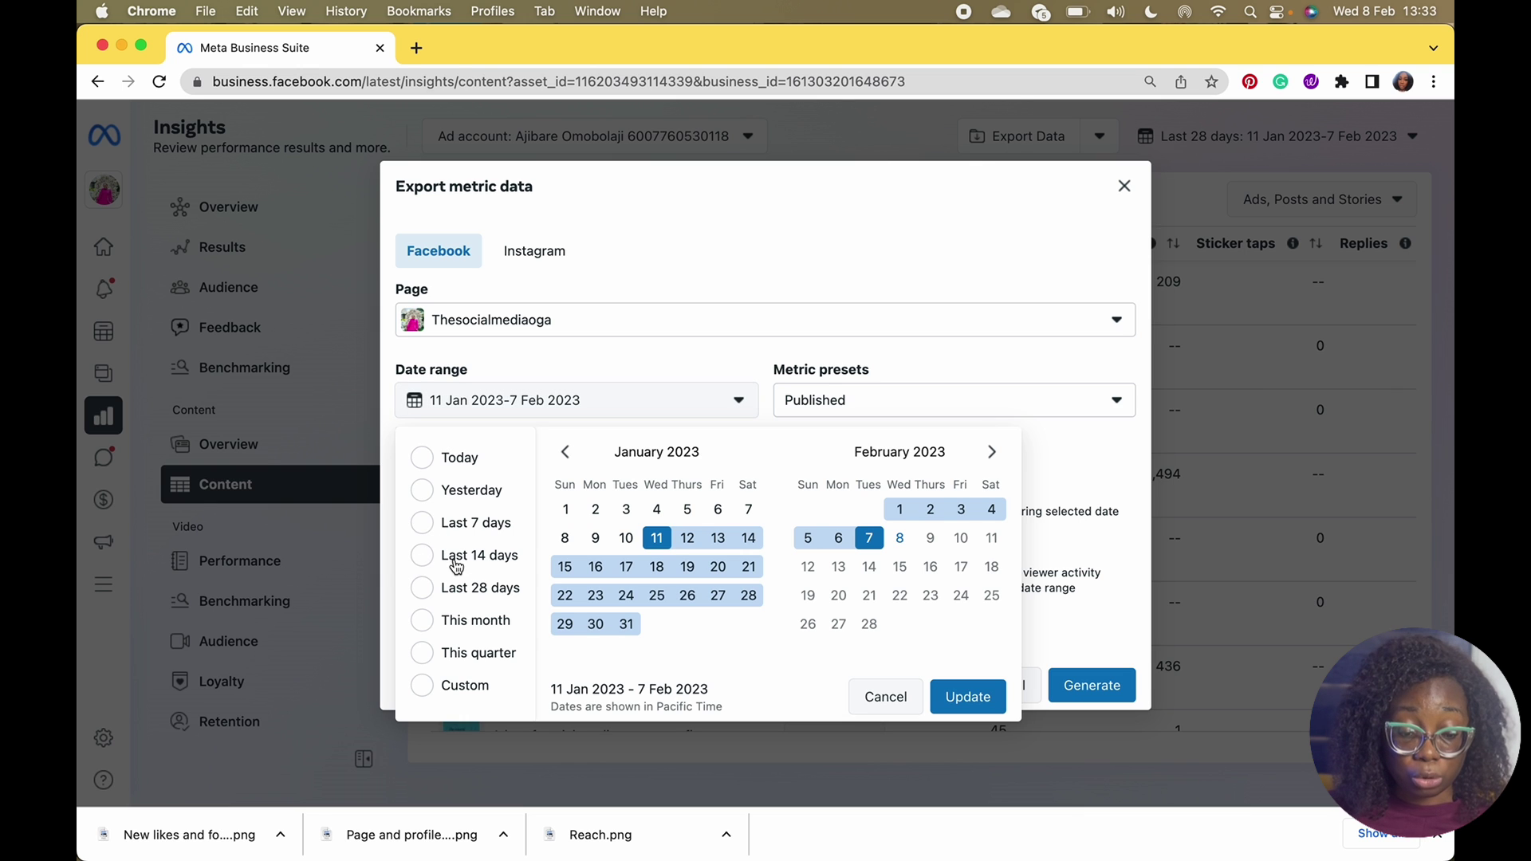
{"action": "left_click", "coordinate": [428, 593]}
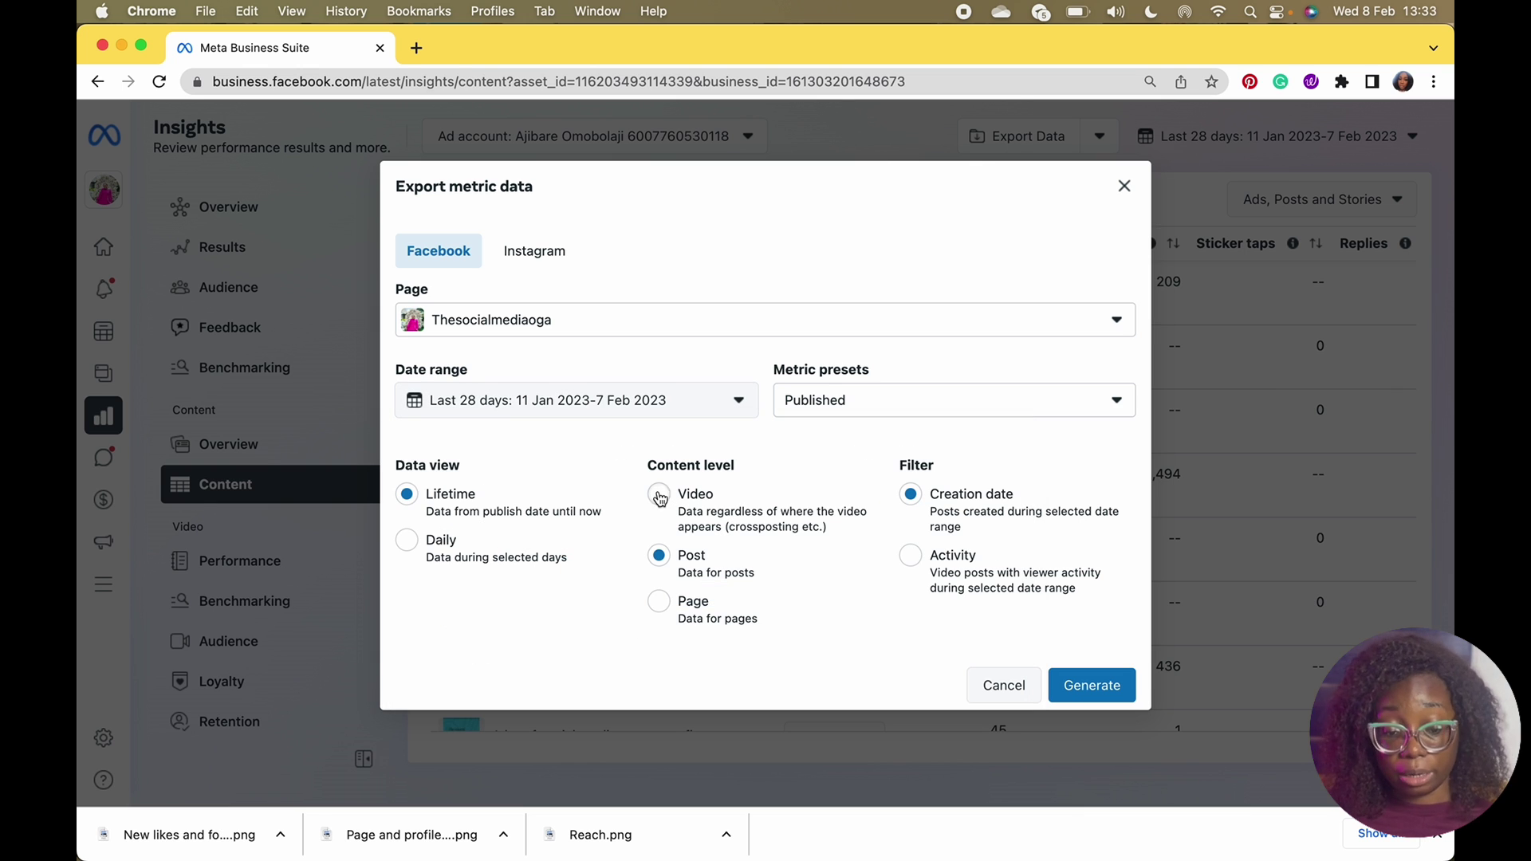
{"action": "left_click", "coordinate": [430, 547]}
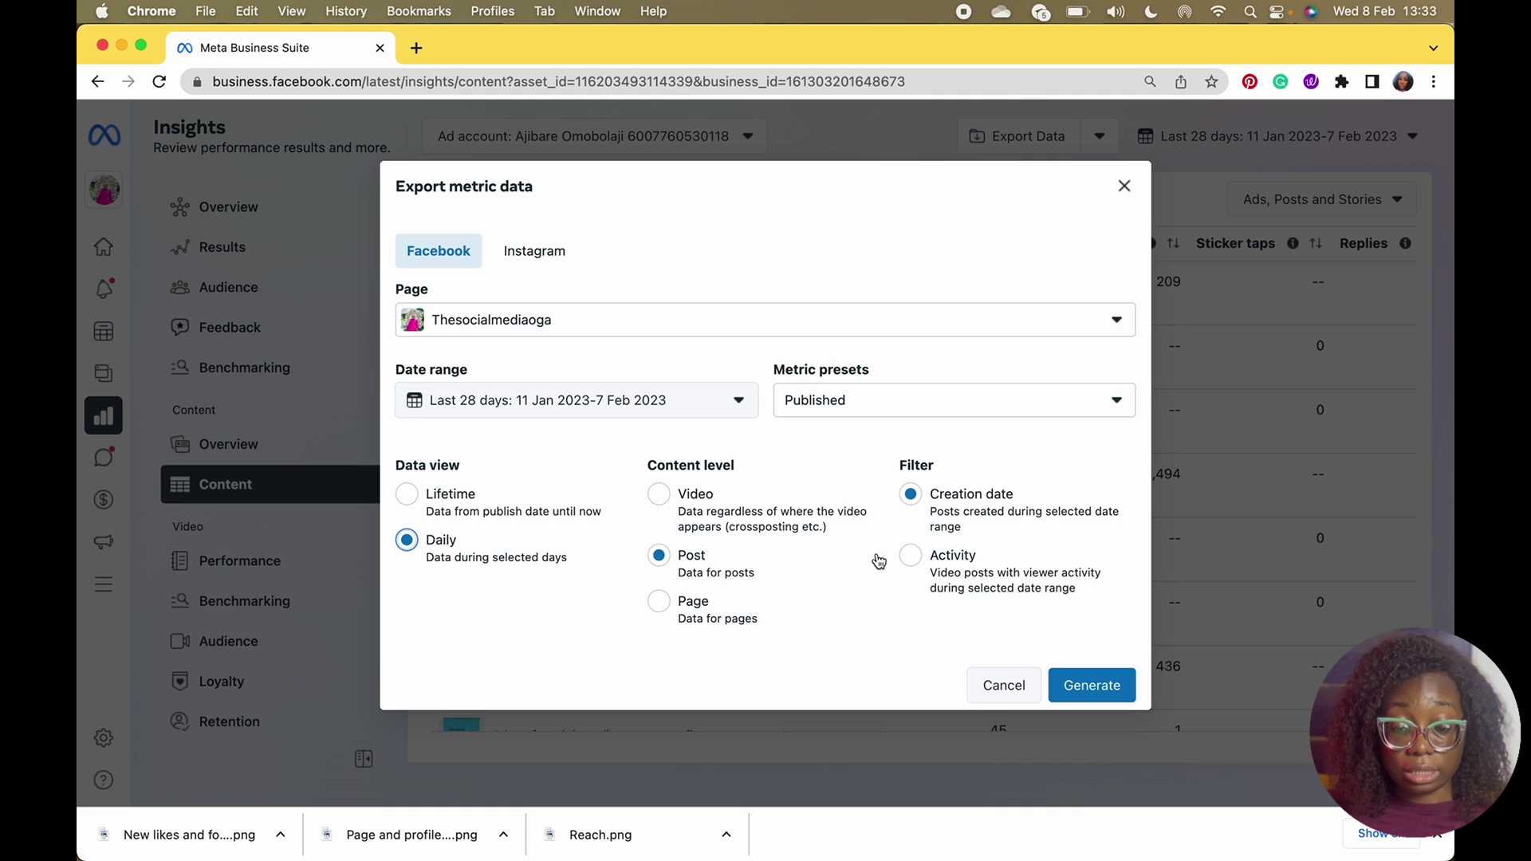
- Generate the export with the Published metric preset at post level, then open the video Performance insights
{"action": "left_click", "coordinate": [895, 405]}
{"action": "left_click", "coordinate": [895, 405]}
{"action": "left_click", "coordinate": [894, 405]}
{"action": "left_click", "coordinate": [677, 636]}
{"action": "left_click", "coordinate": [1095, 687]}
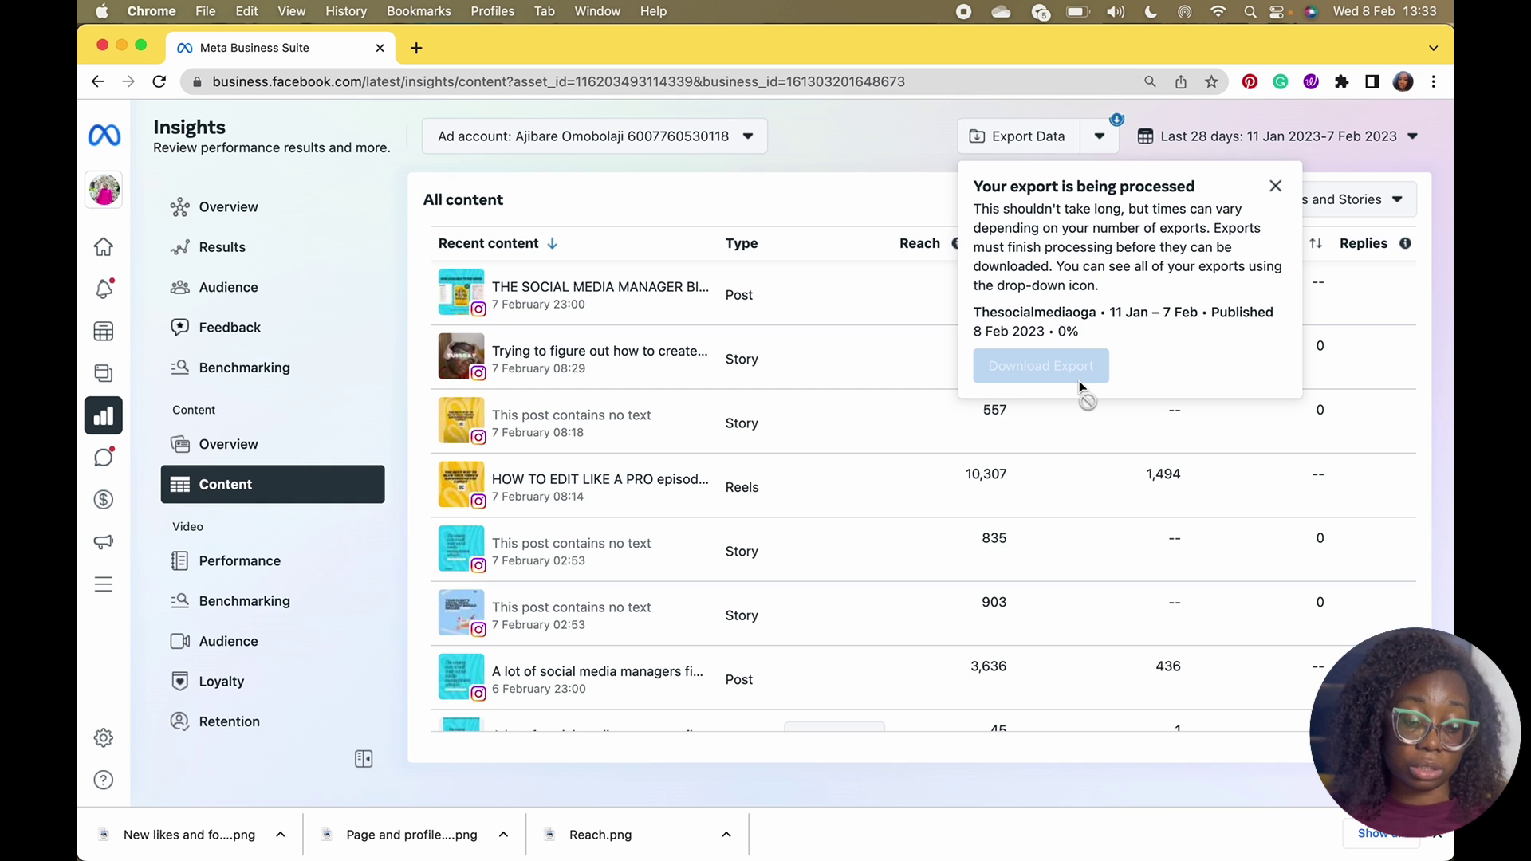
{"action": "left_click", "coordinate": [295, 576]}
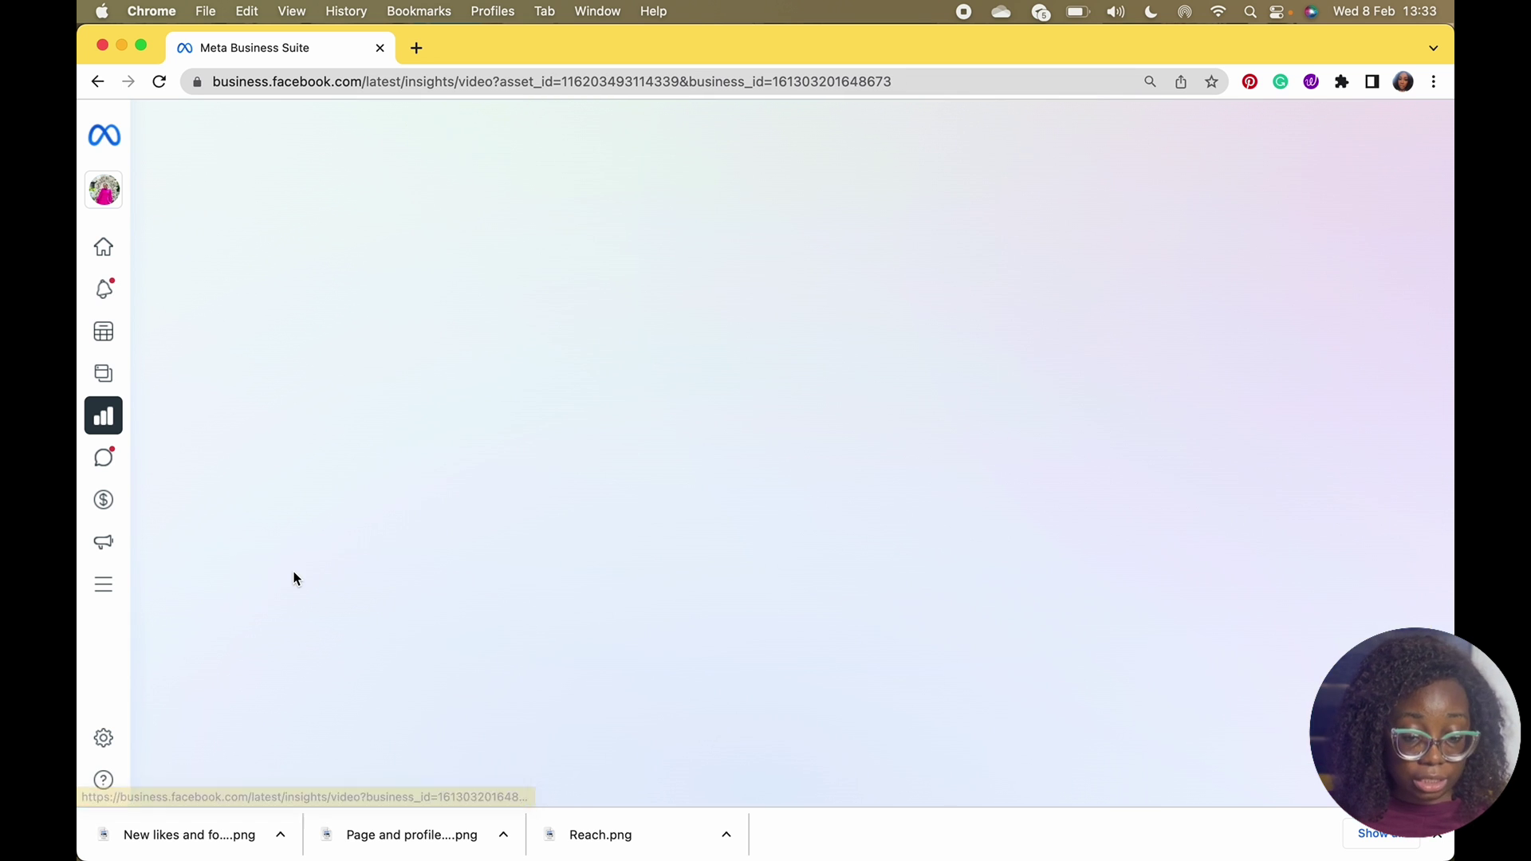
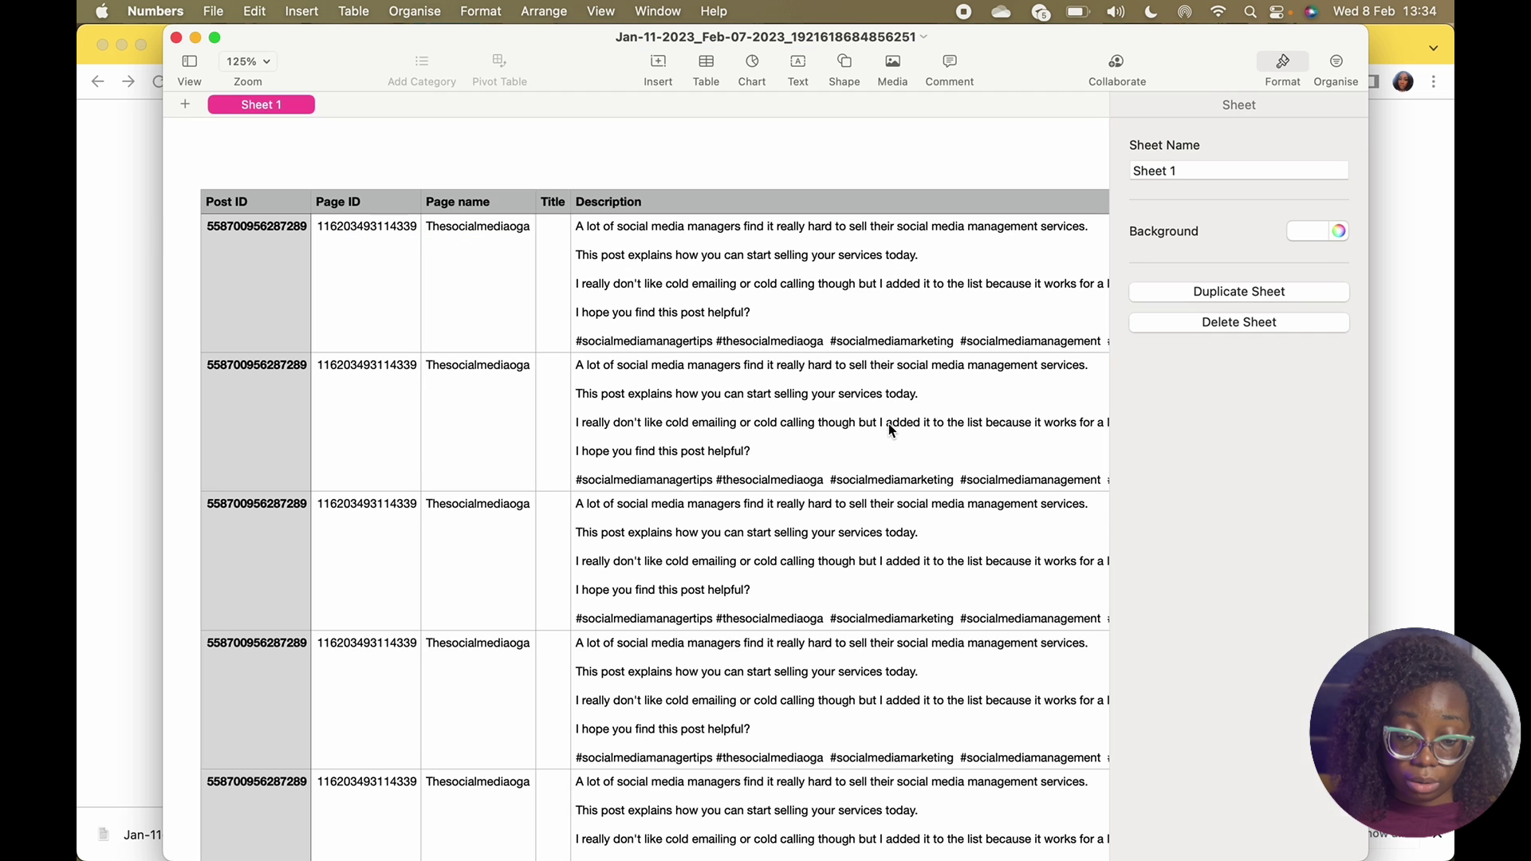
- Look over the post description, duration, publish time and permalink columns of the exported data in Numbers
{"action": "scroll", "coordinate": [798, 427], "scroll_direction": "down", "scroll_amount": 2}
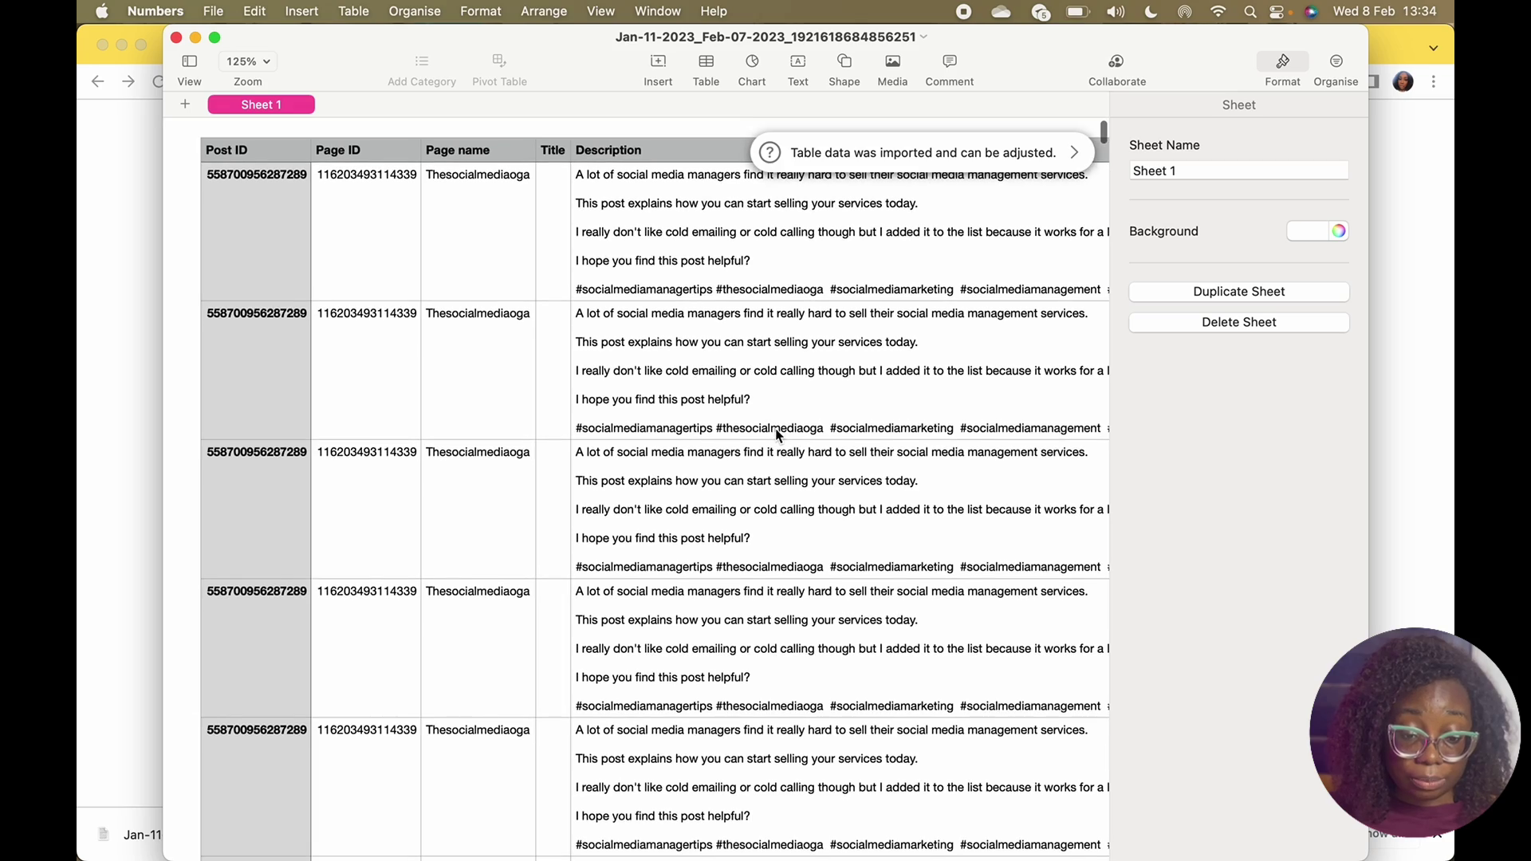
{"action": "scroll", "coordinate": [777, 435], "scroll_direction": "down", "scroll_amount": 2}
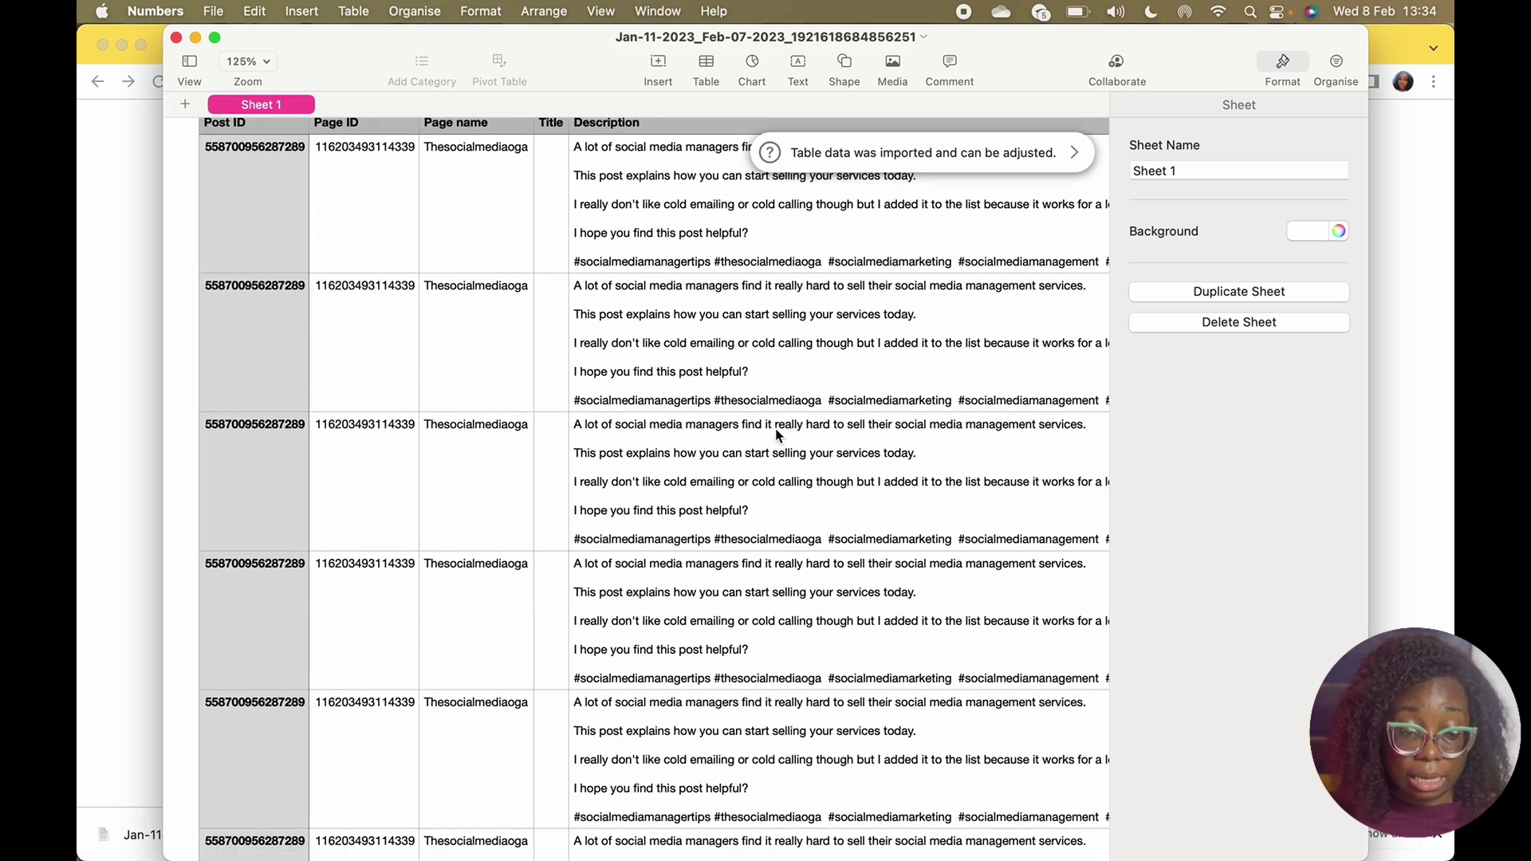
{"action": "scroll", "coordinate": [778, 434], "scroll_direction": "right", "scroll_amount": 2}
{"action": "scroll", "coordinate": [775, 432], "scroll_direction": "right", "scroll_amount": 10}
{"action": "scroll", "coordinate": [776, 431], "scroll_direction": "up", "scroll_amount": 3}
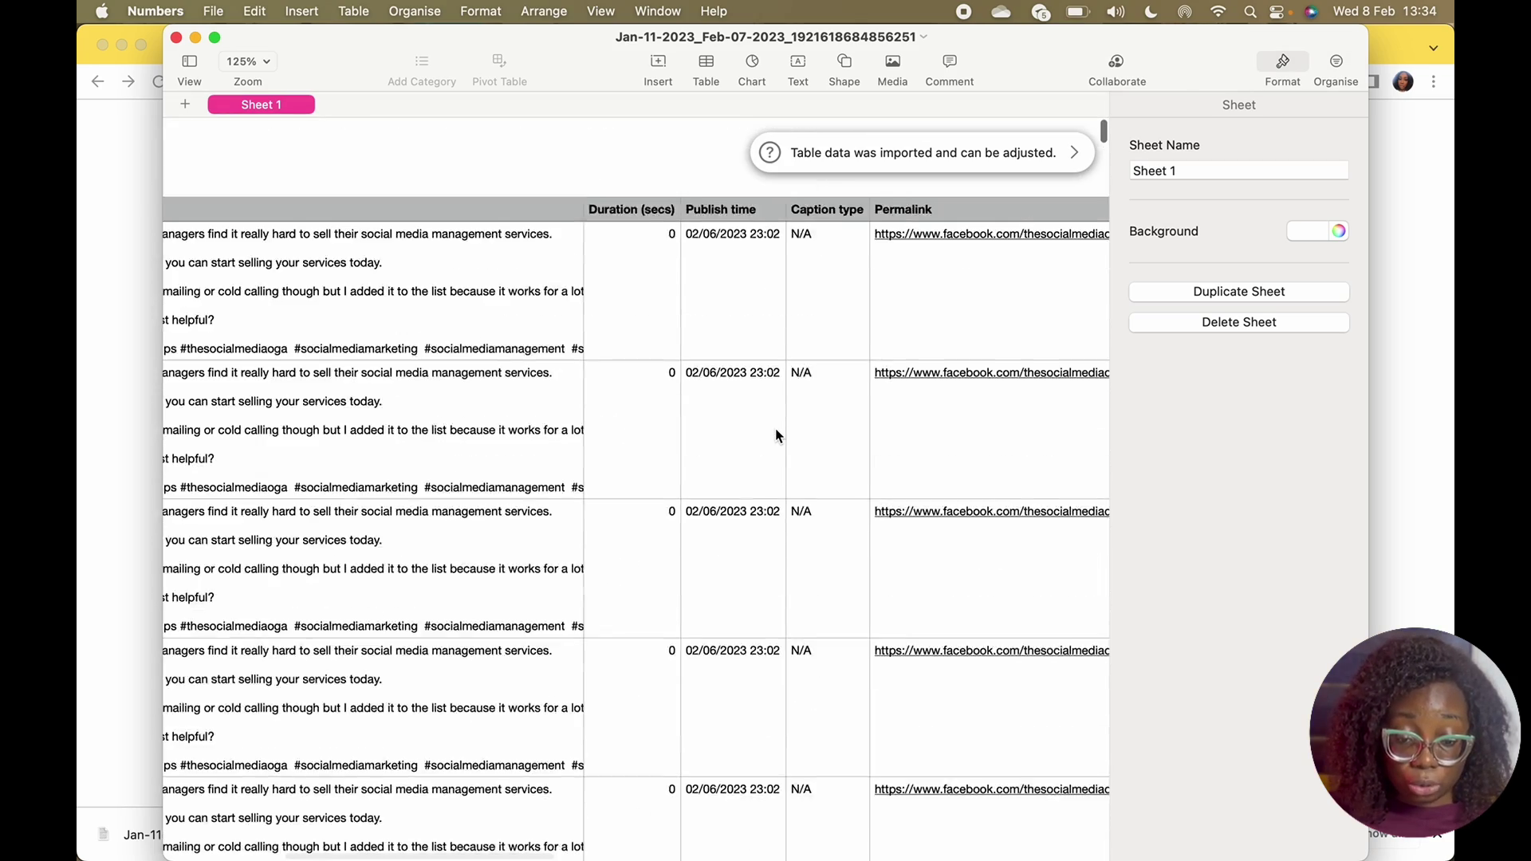
{"action": "scroll", "coordinate": [775, 428], "scroll_direction": "left", "scroll_amount": 10}
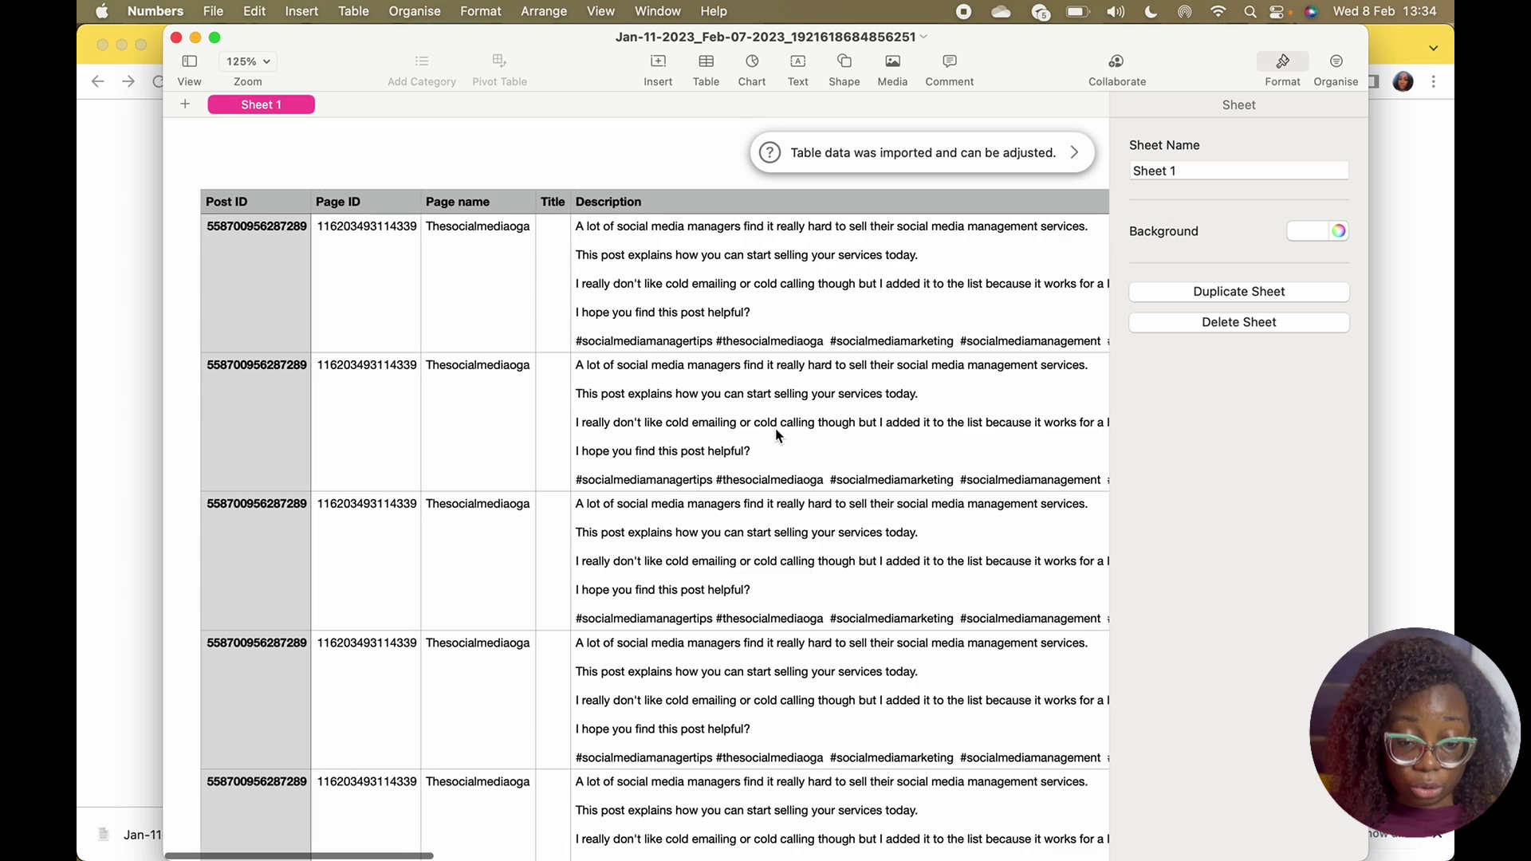
- Examine the exported table across to its video and article metrics and down its rows, then close the spreadsheet
{"action": "scroll", "coordinate": [797, 342], "scroll_direction": "right", "scroll_amount": 3}
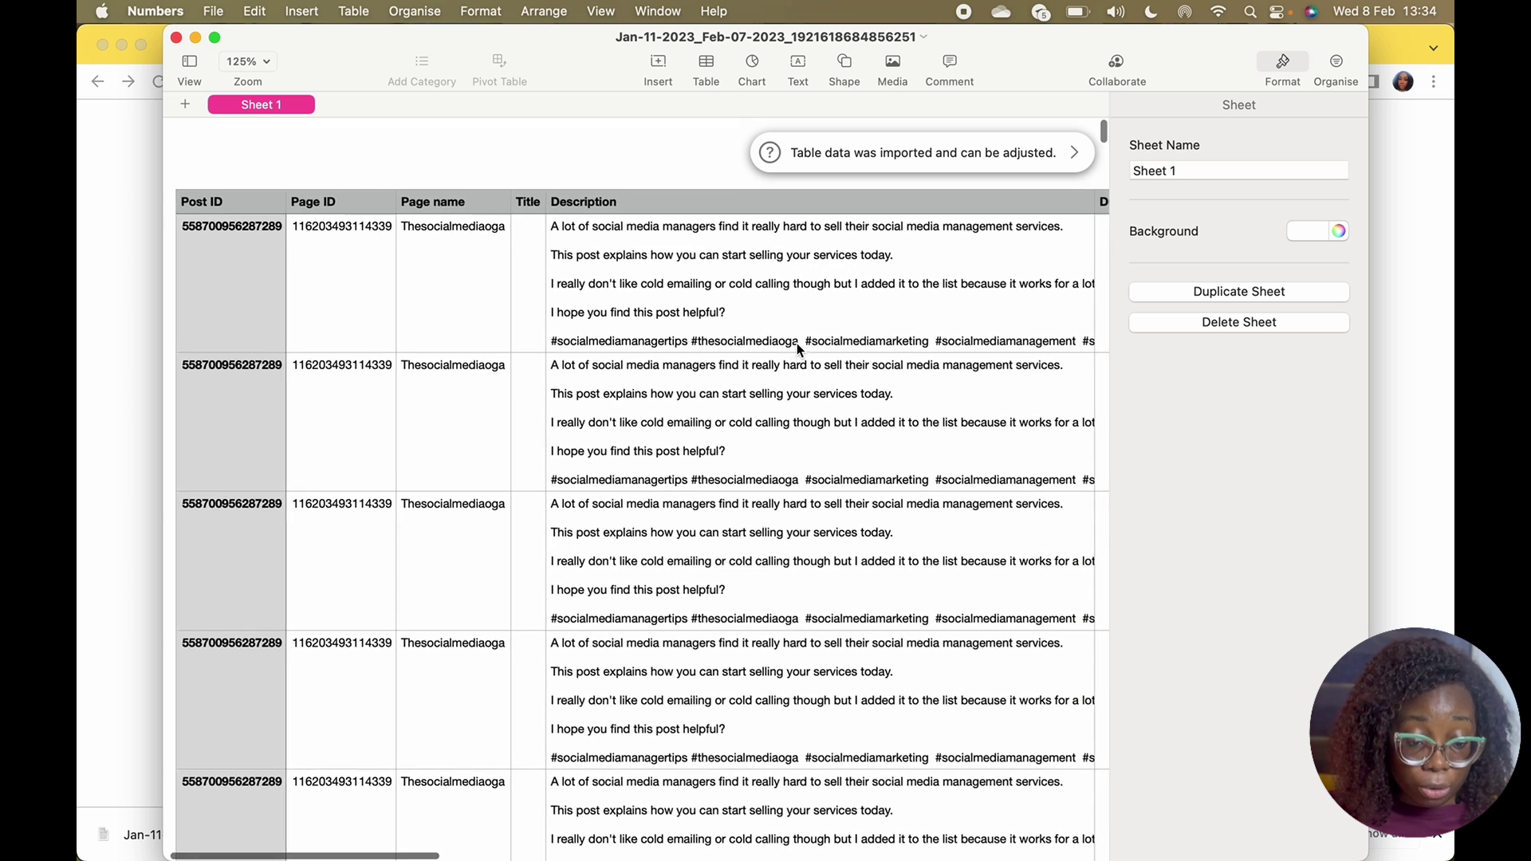
{"action": "scroll", "coordinate": [797, 343], "scroll_direction": "right", "scroll_amount": 12}
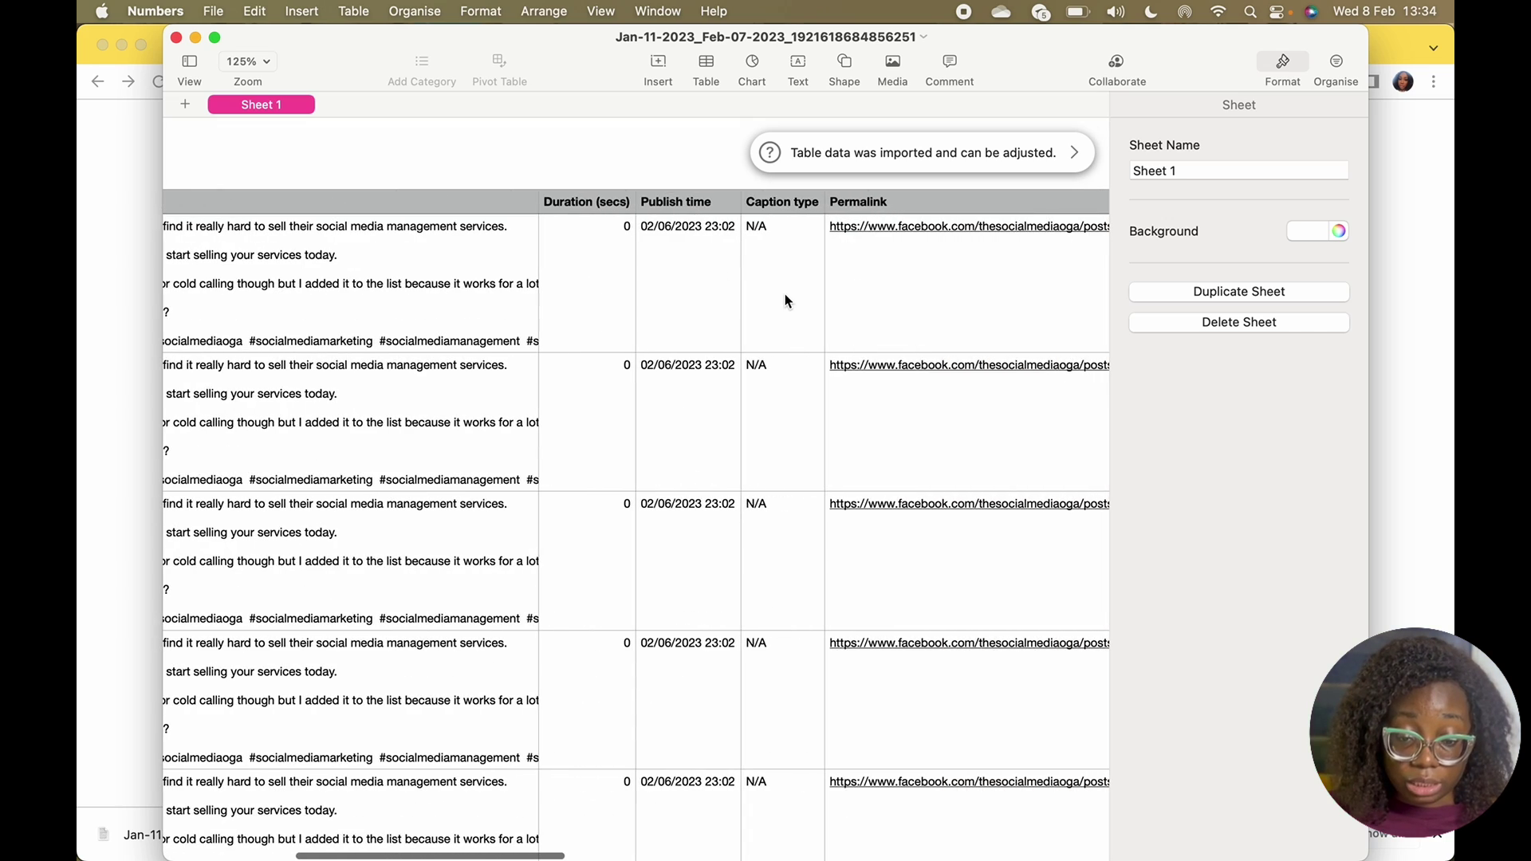
{"action": "scroll", "coordinate": [785, 293], "scroll_direction": "right", "scroll_amount": 5}
{"action": "scroll", "coordinate": [784, 297], "scroll_direction": "right", "scroll_amount": 15}
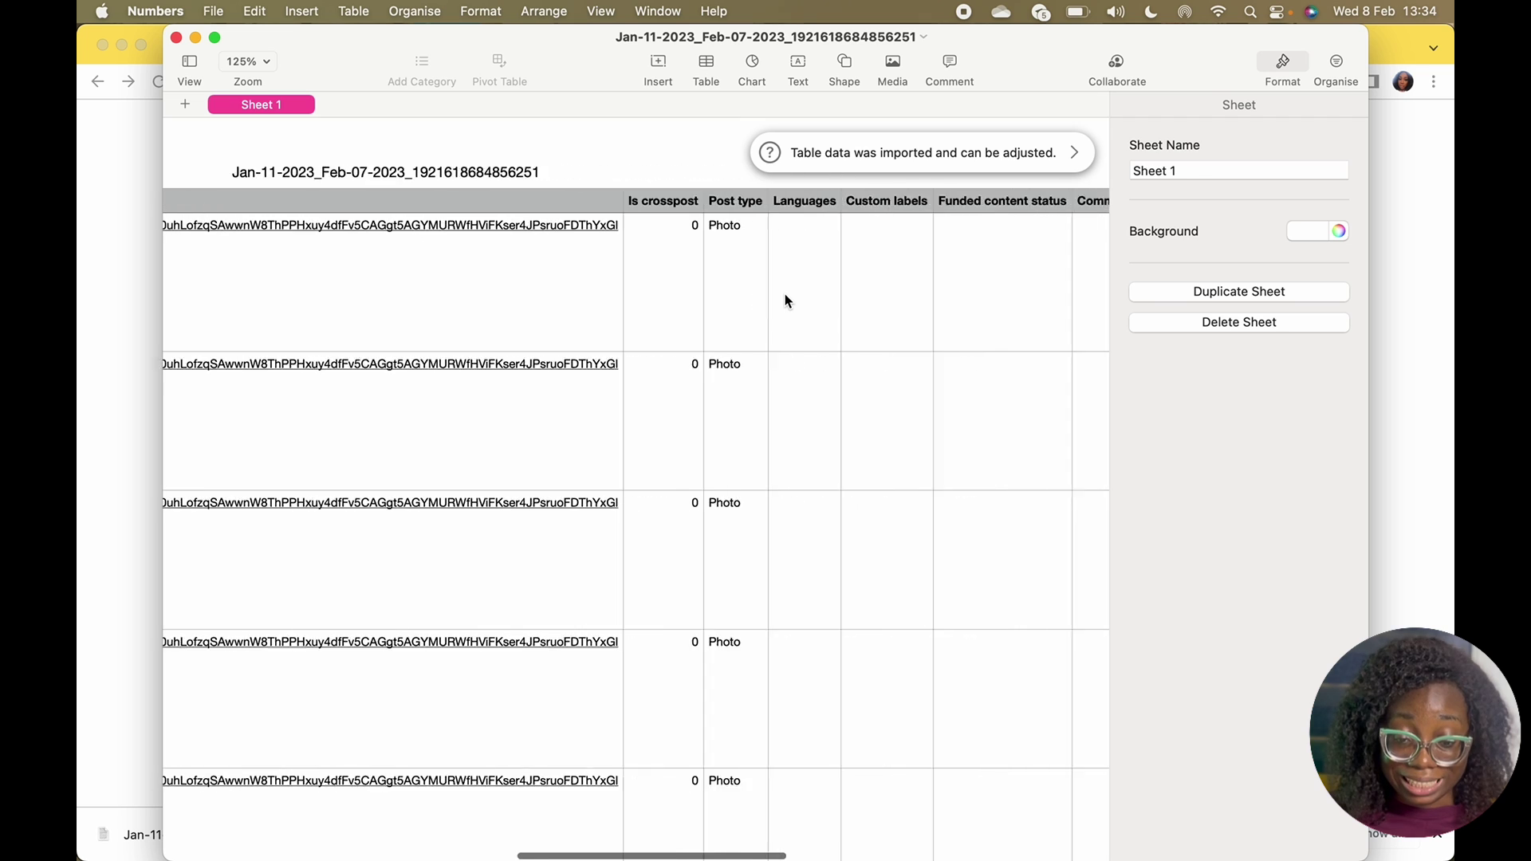
{"action": "scroll", "coordinate": [785, 297], "scroll_direction": "right", "scroll_amount": 20}
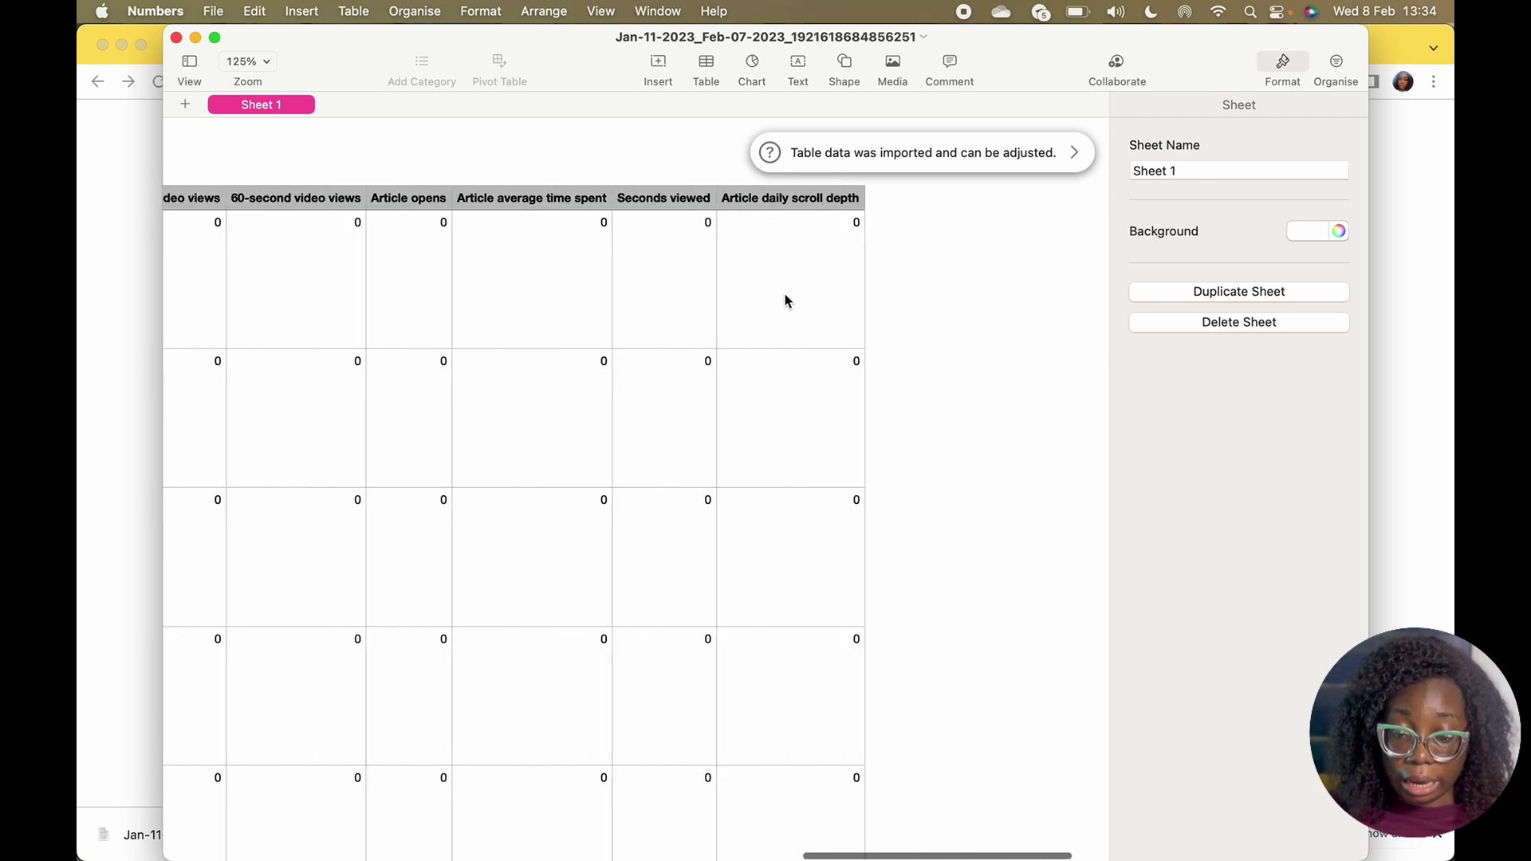
{"action": "scroll", "coordinate": [785, 295], "scroll_direction": "left", "scroll_amount": 20}
{"action": "scroll", "coordinate": [785, 295], "scroll_direction": "down", "scroll_amount": 3}
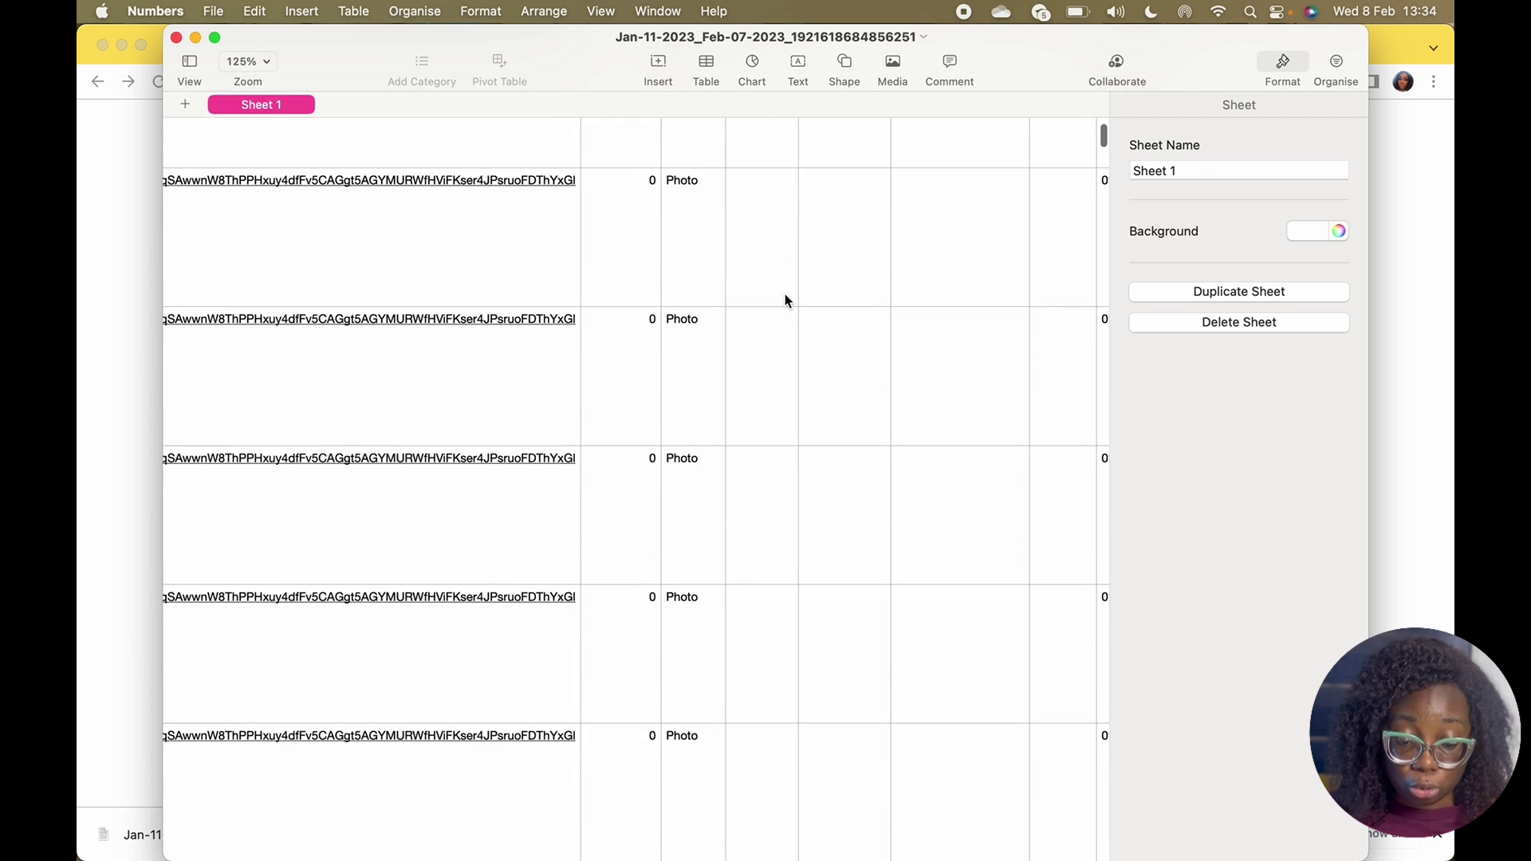
{"action": "scroll", "coordinate": [784, 301], "scroll_direction": "down", "scroll_amount": 3}
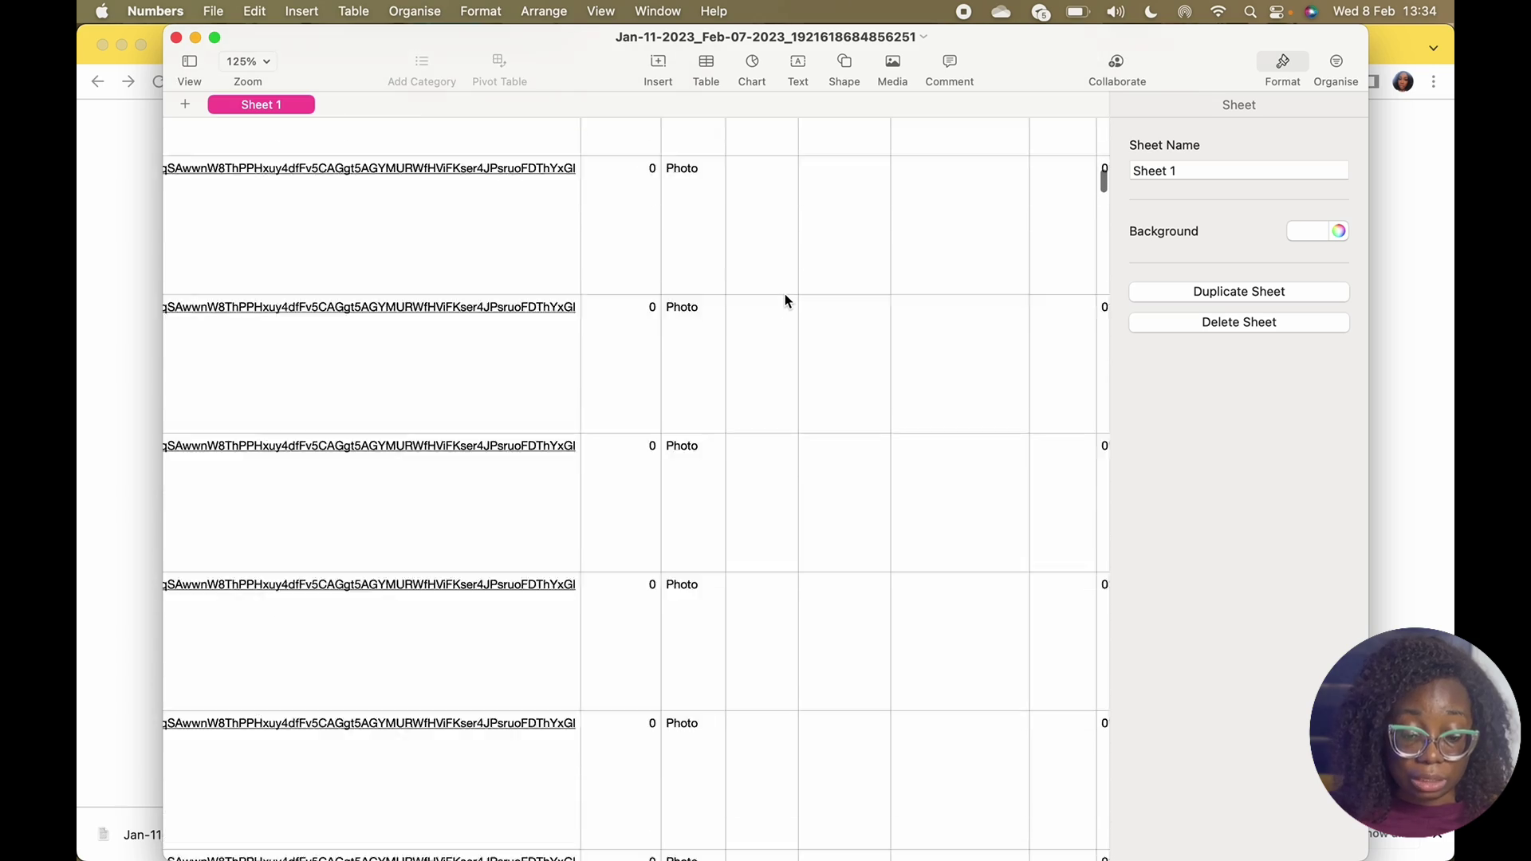
{"action": "scroll", "coordinate": [784, 301], "scroll_direction": "left", "scroll_amount": 15}
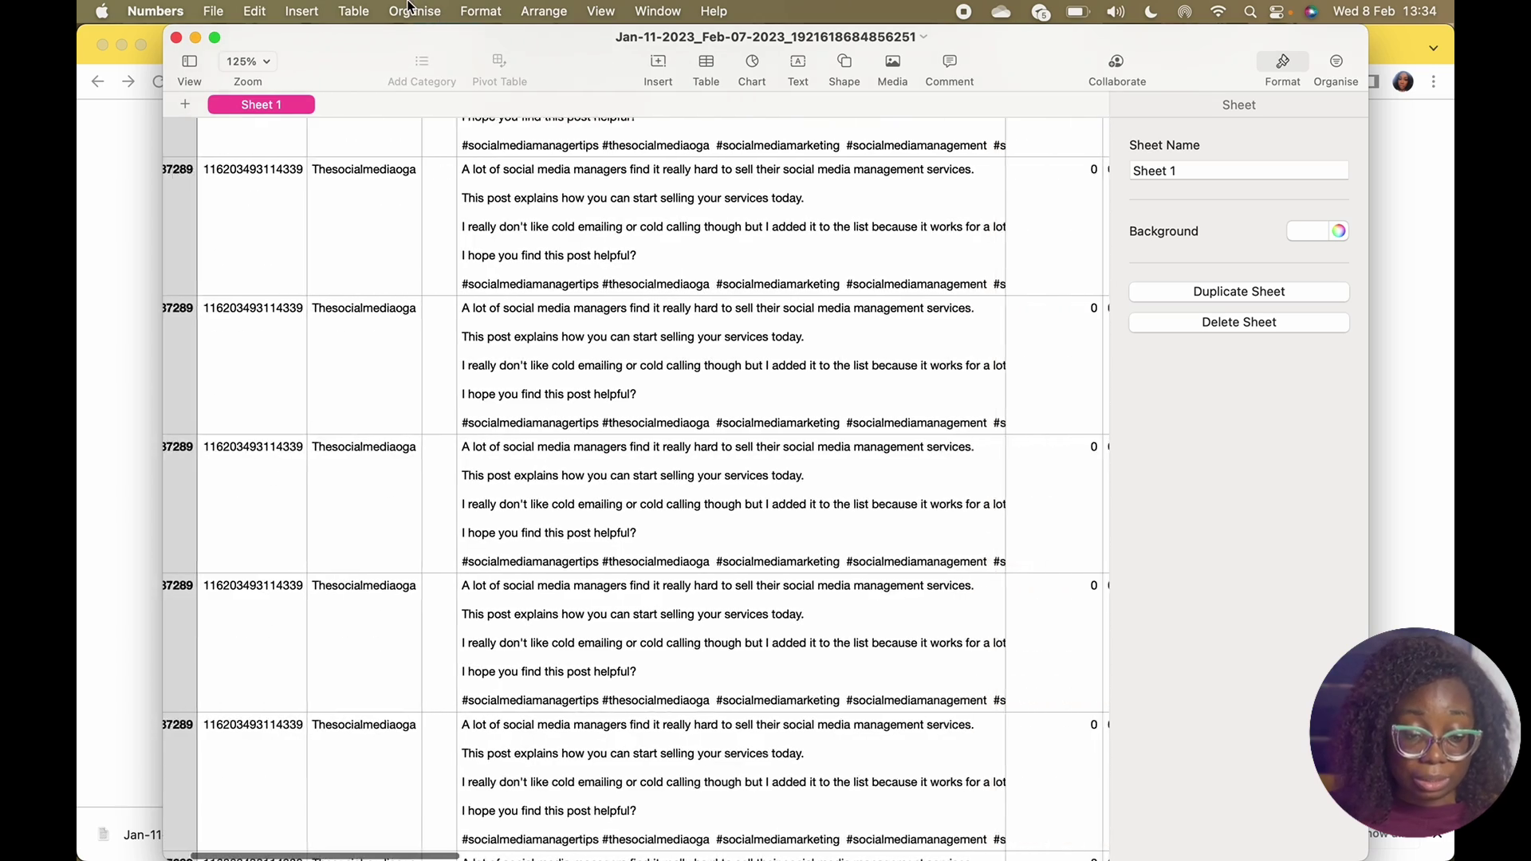
{"action": "left_click", "coordinate": [178, 38]}
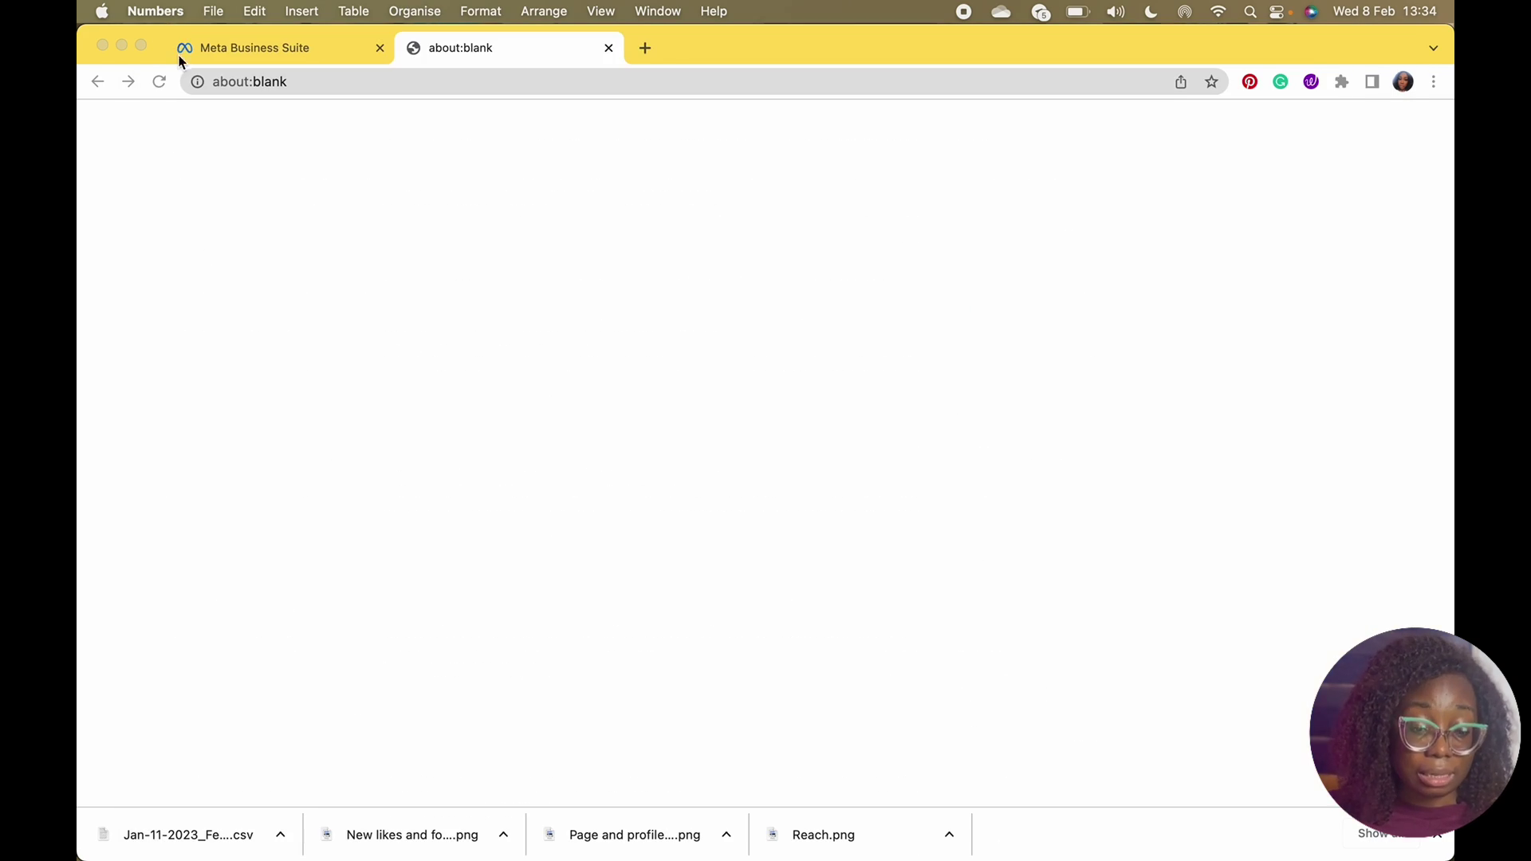
- View the downloaded New likes and follows, Page and profile visits, and Reach chart images, then close them
{"action": "left_click", "coordinate": [389, 835]}
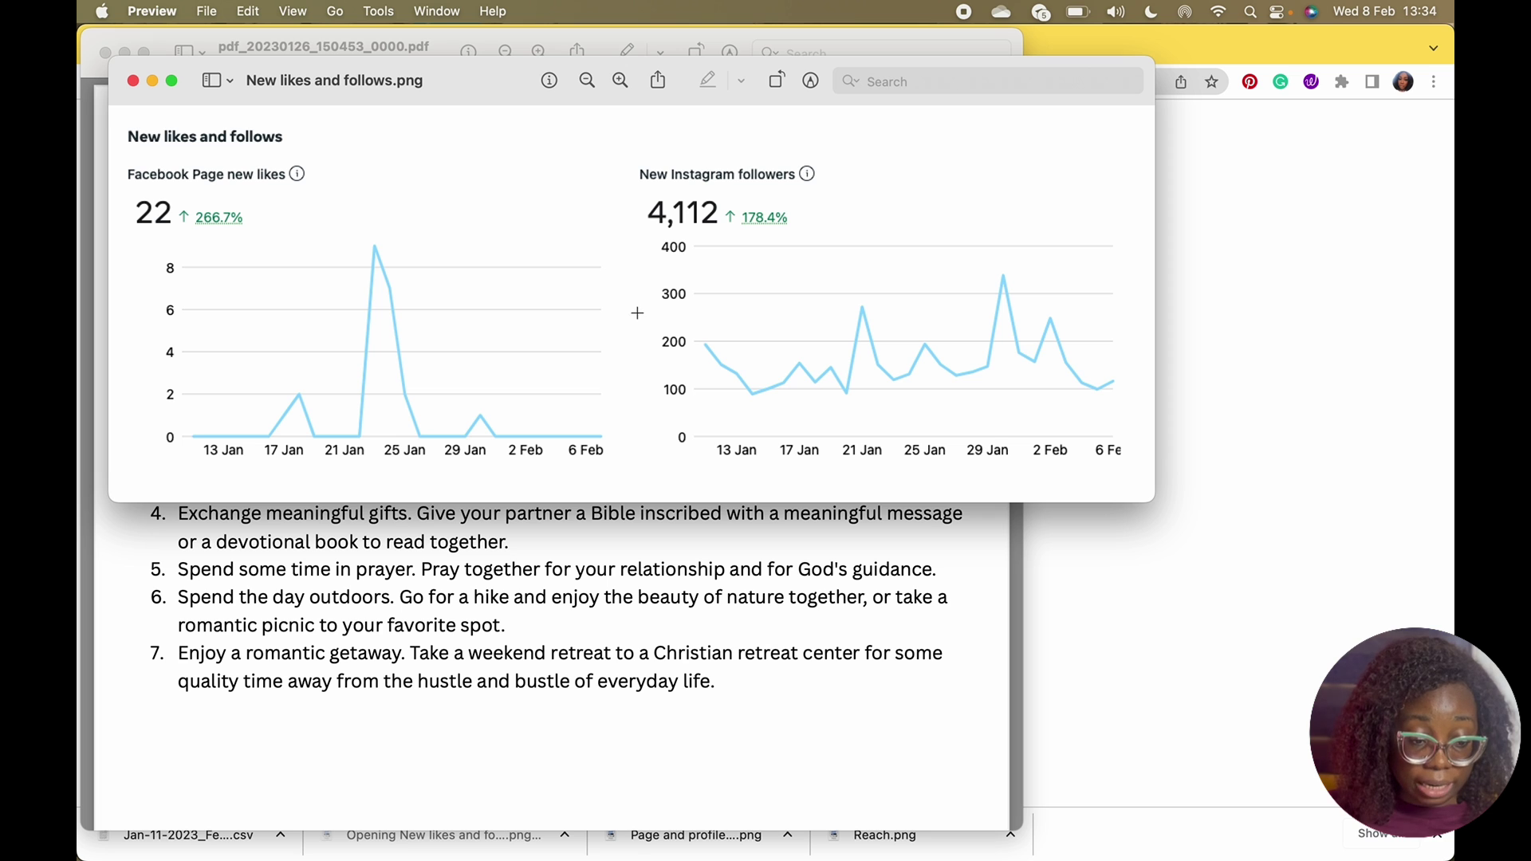
{"action": "left_click", "coordinate": [95, 57]}
{"action": "left_click", "coordinate": [104, 51]}
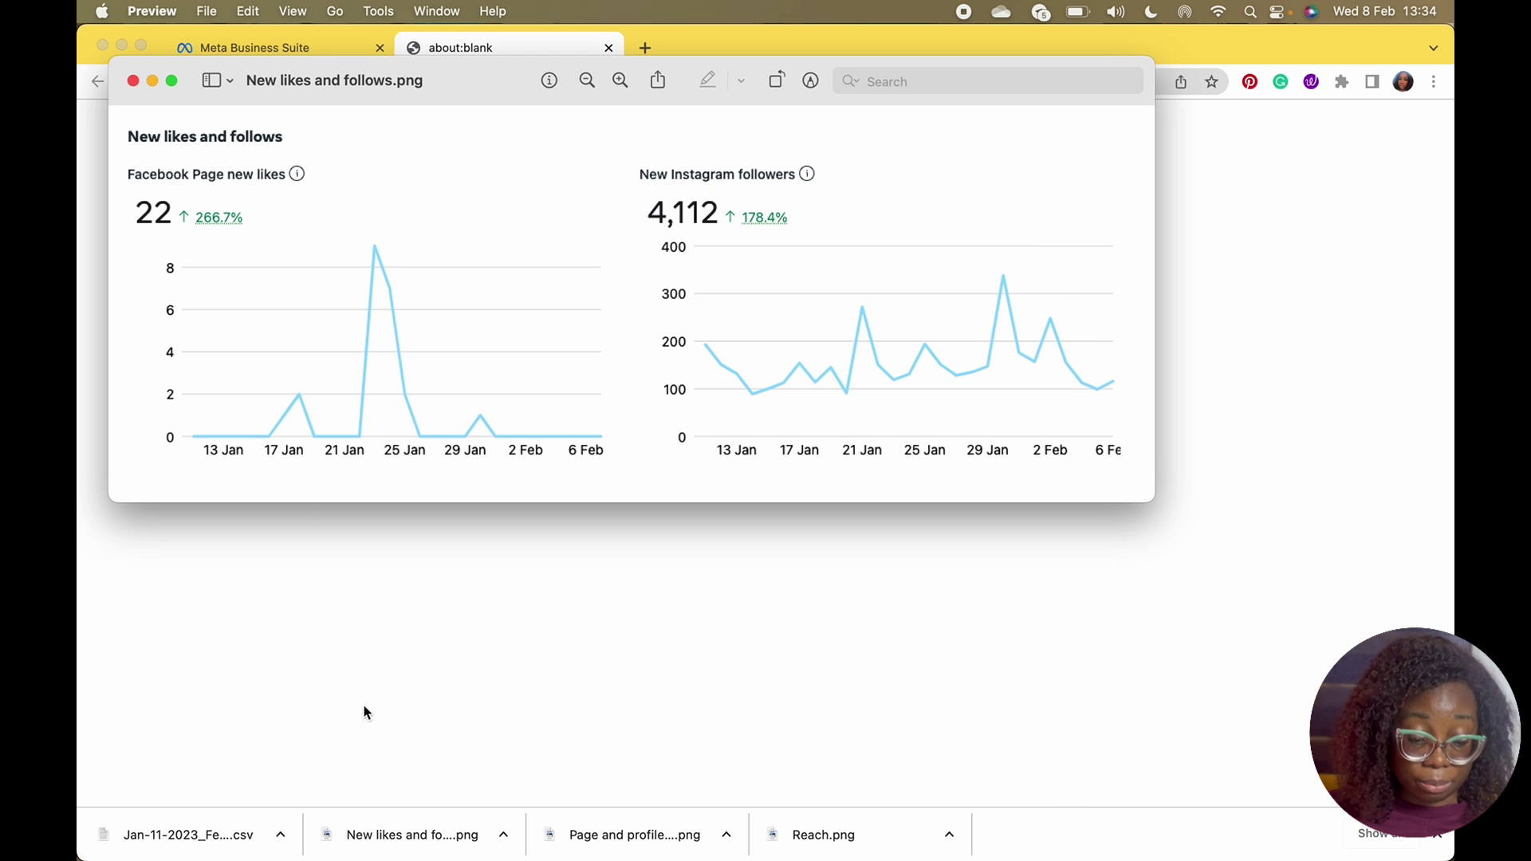
{"action": "left_click", "coordinate": [620, 835]}
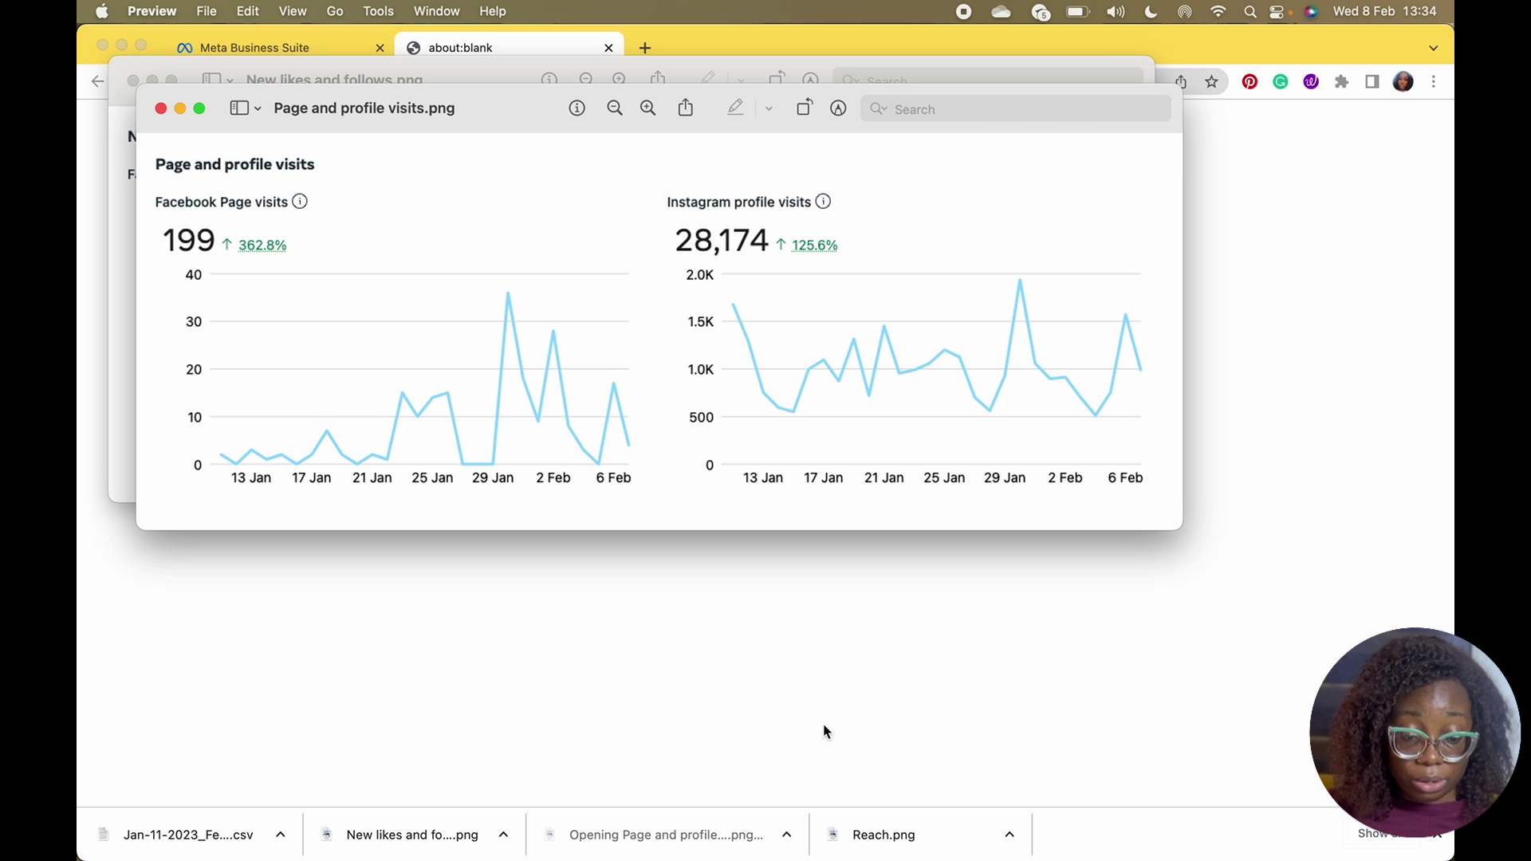
{"action": "left_click", "coordinate": [861, 843]}
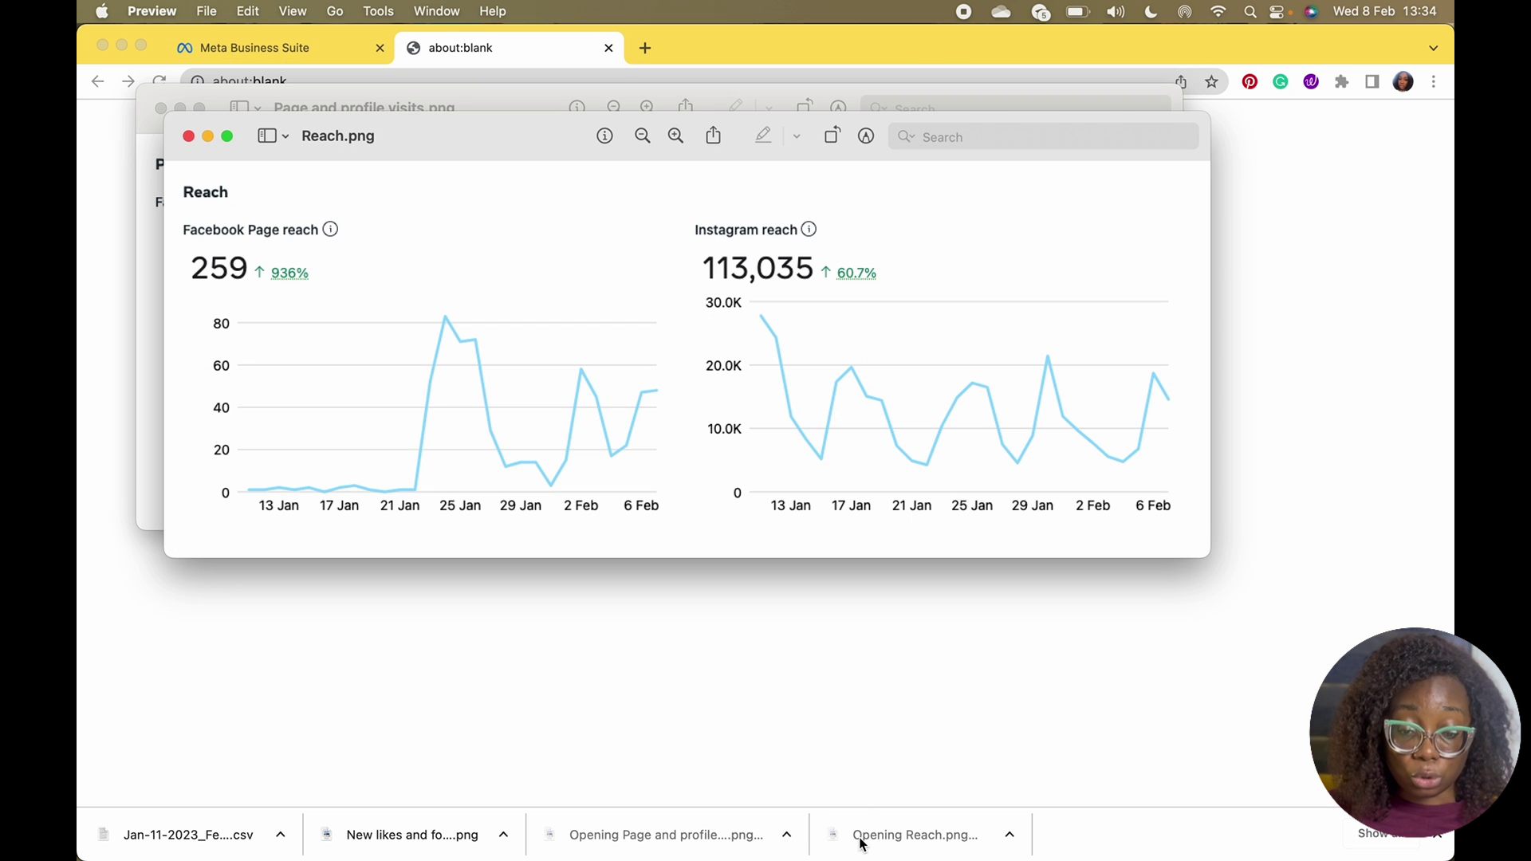
{"action": "left_click", "coordinate": [186, 136]}
{"action": "left_click", "coordinate": [160, 108]}
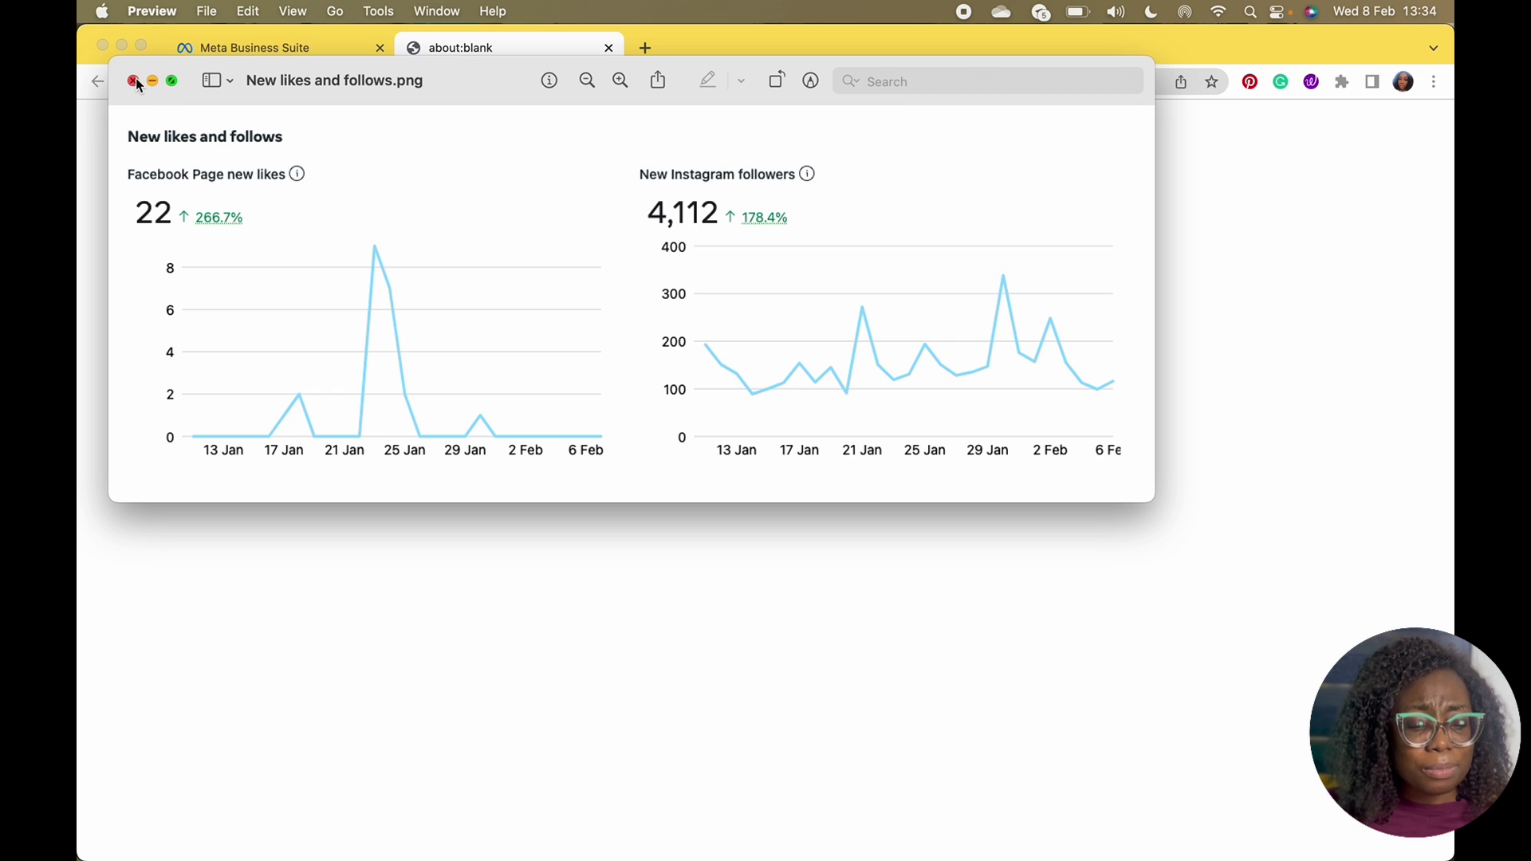
{"action": "left_click", "coordinate": [134, 80]}
- Return to Meta Business Suite, check the minutes viewed in video Performance, then view follower activity in the Loyalty insights
{"action": "left_click", "coordinate": [263, 49]}
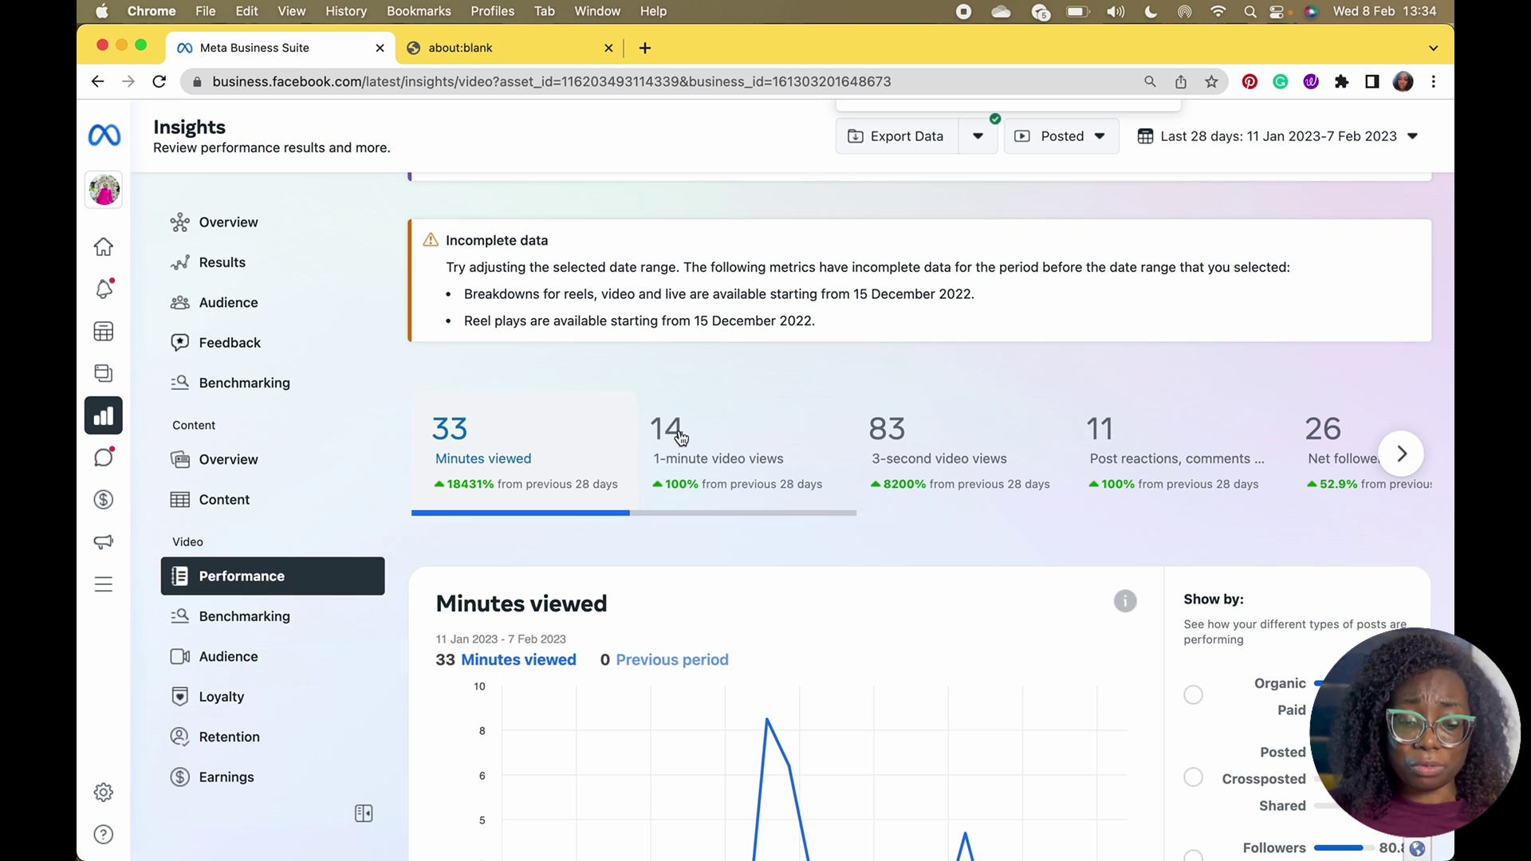
{"action": "scroll", "coordinate": [680, 437], "scroll_direction": "down", "scroll_amount": 5}
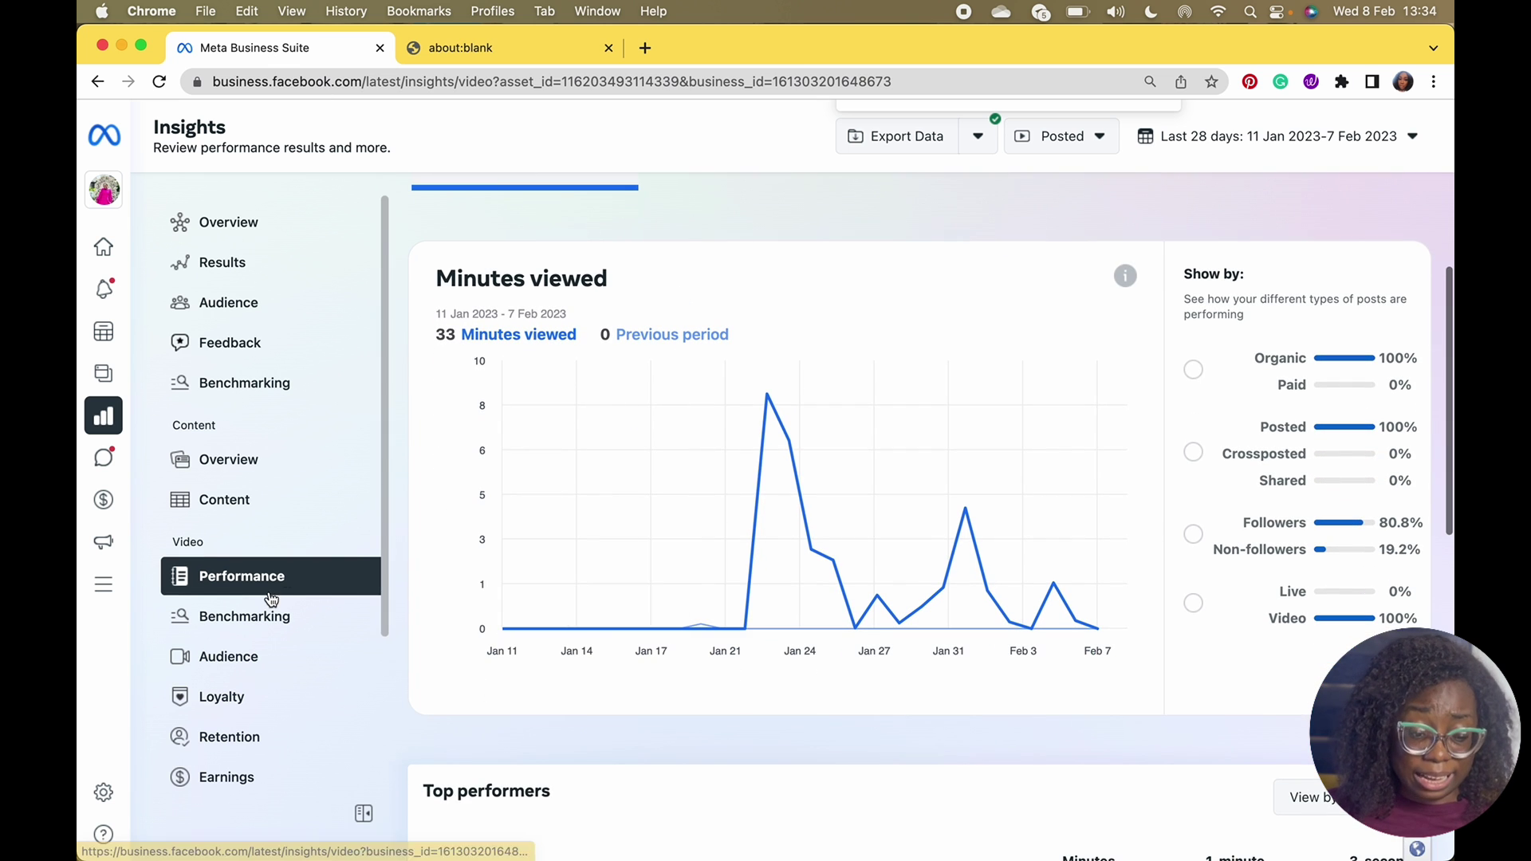
{"action": "left_click", "coordinate": [225, 693]}
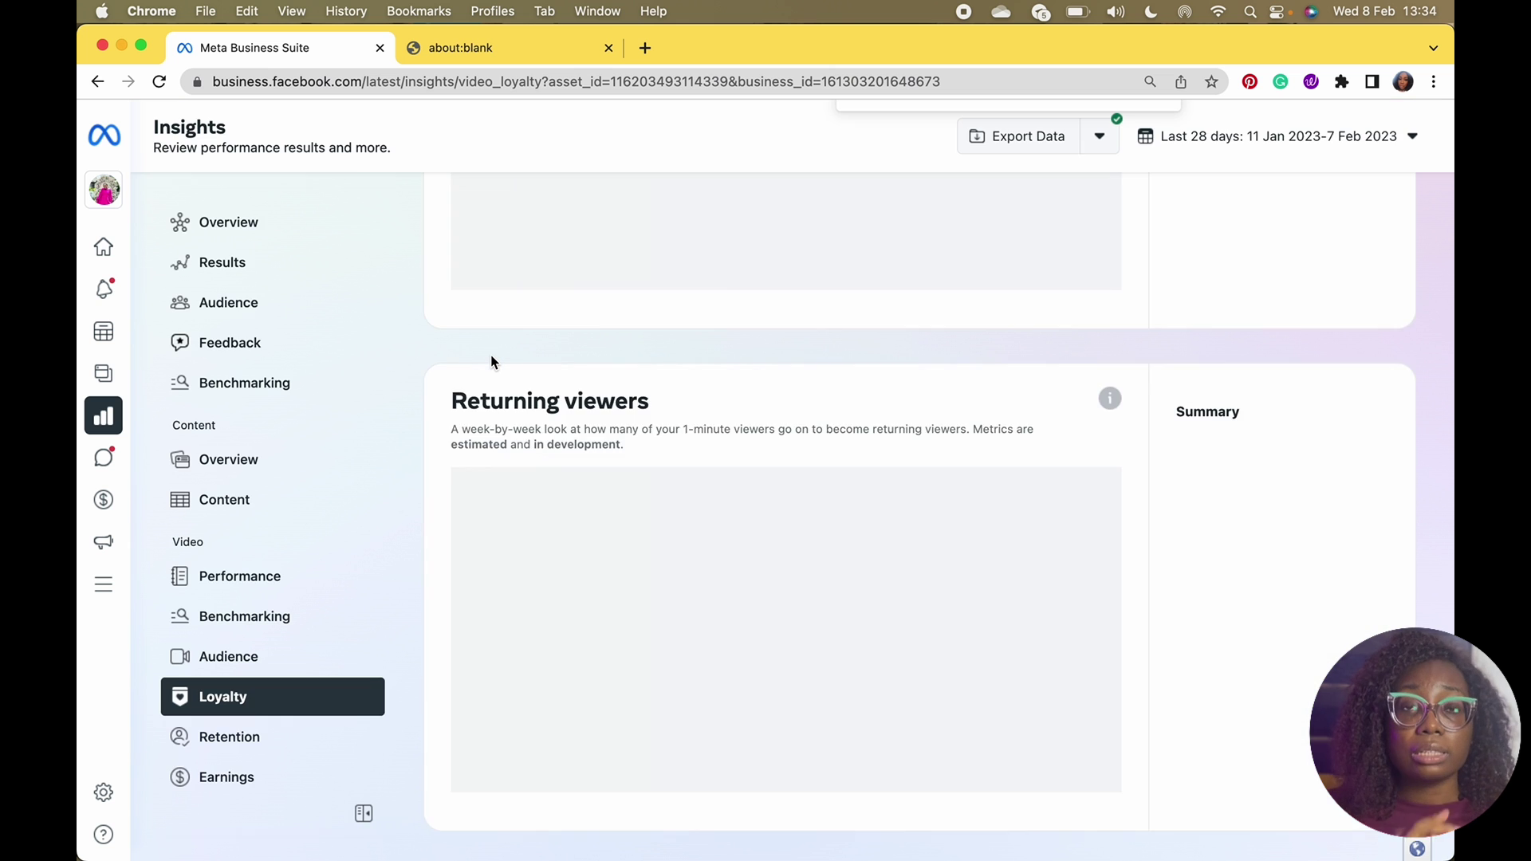
{"action": "scroll", "coordinate": [715, 276], "scroll_direction": "up", "scroll_amount": 6}
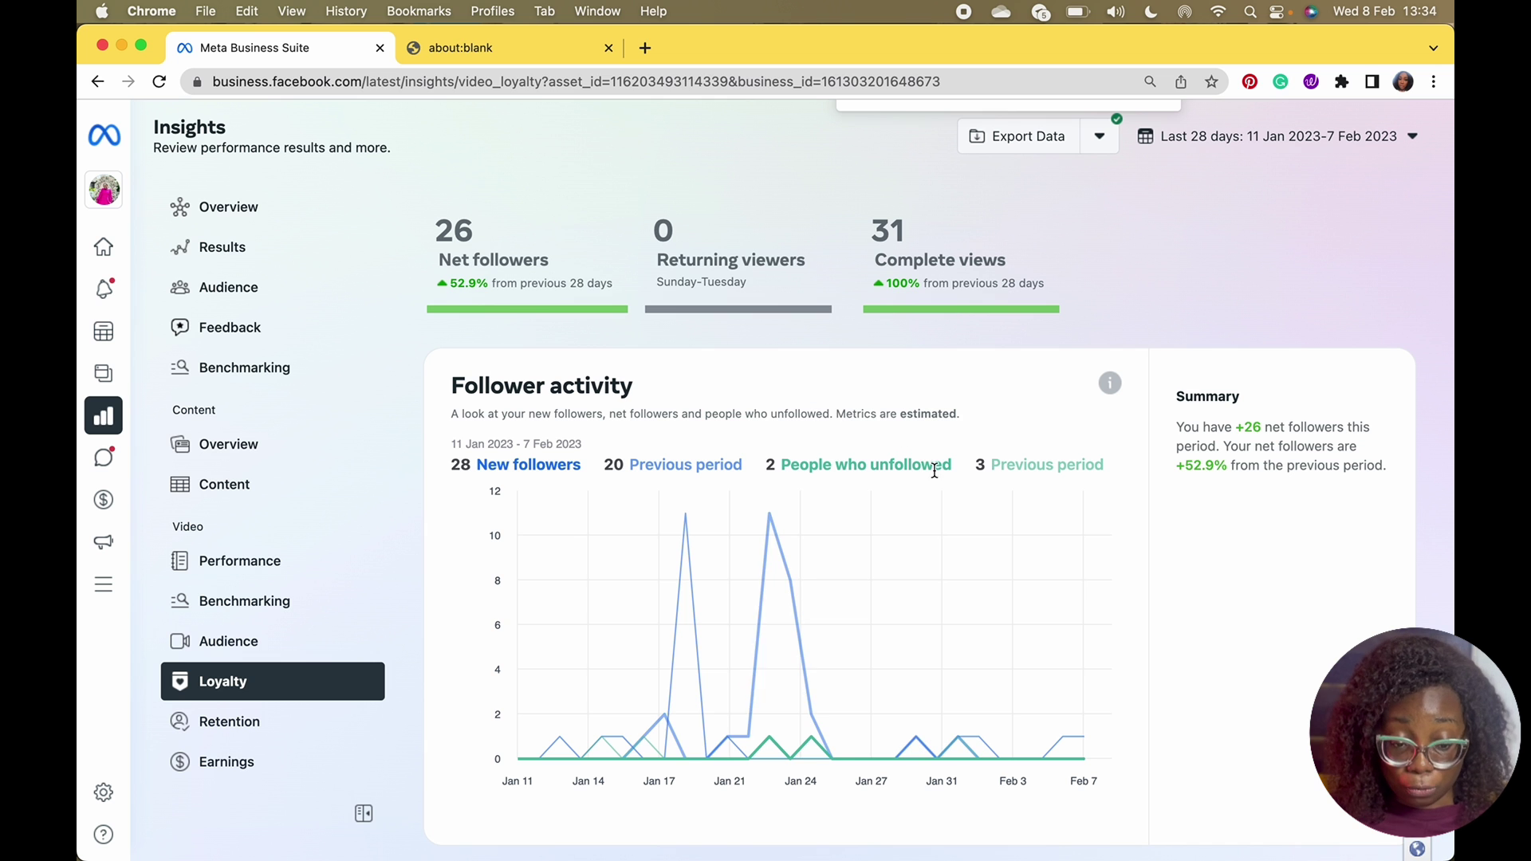
{"action": "scroll", "coordinate": [677, 489], "scroll_direction": "down", "scroll_amount": 2}
{"action": "scroll", "coordinate": [676, 489], "scroll_direction": "up", "scroll_amount": 2}
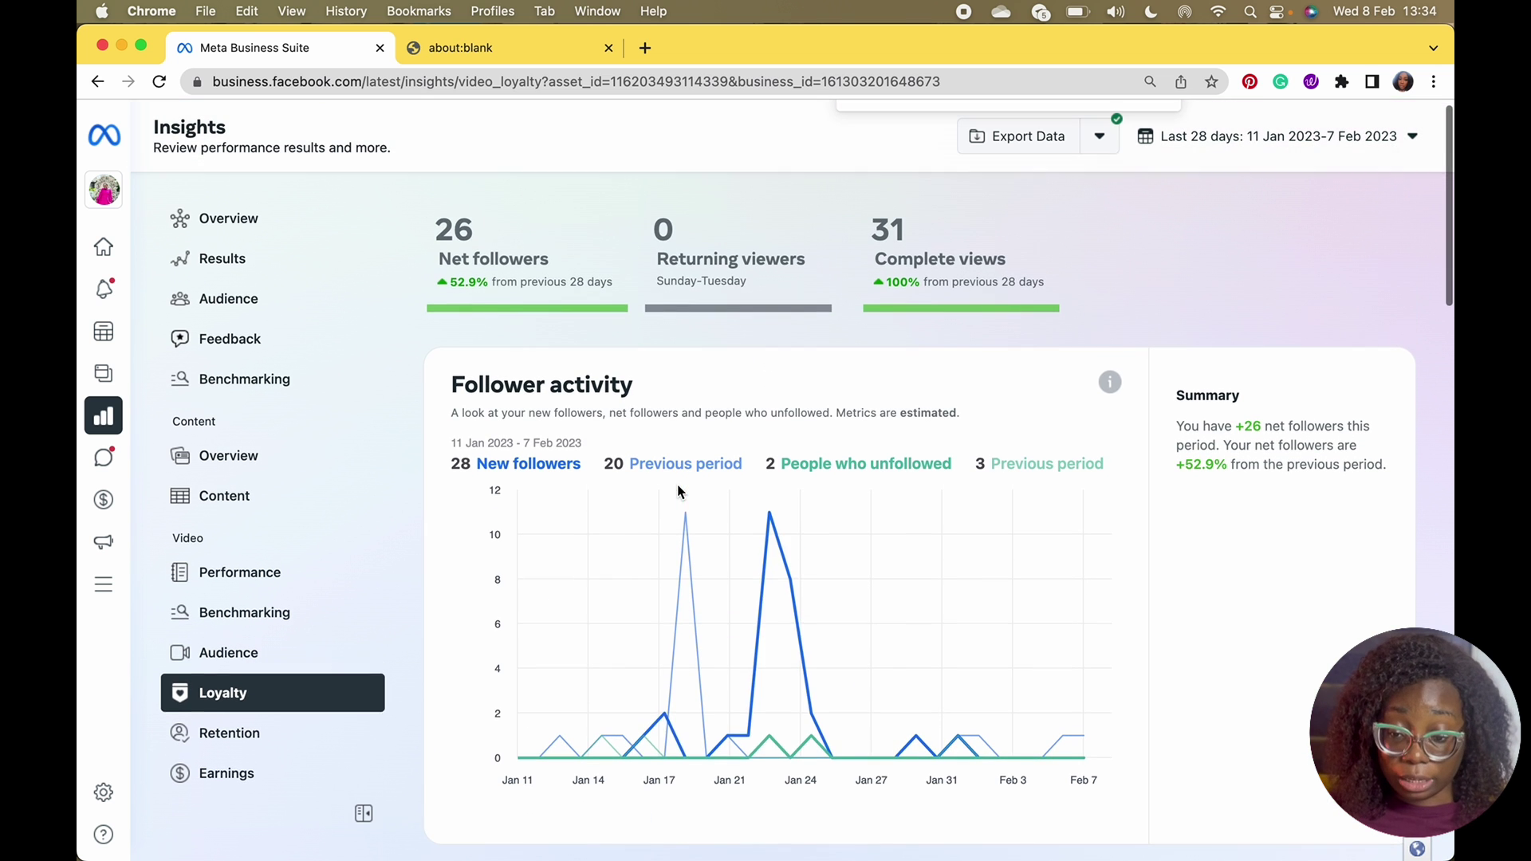
- Look through the returning viewers, engaged followers and top videos by returning viewers in the Loyalty insights
{"action": "scroll", "coordinate": [797, 500], "scroll_direction": "down", "scroll_amount": 10}
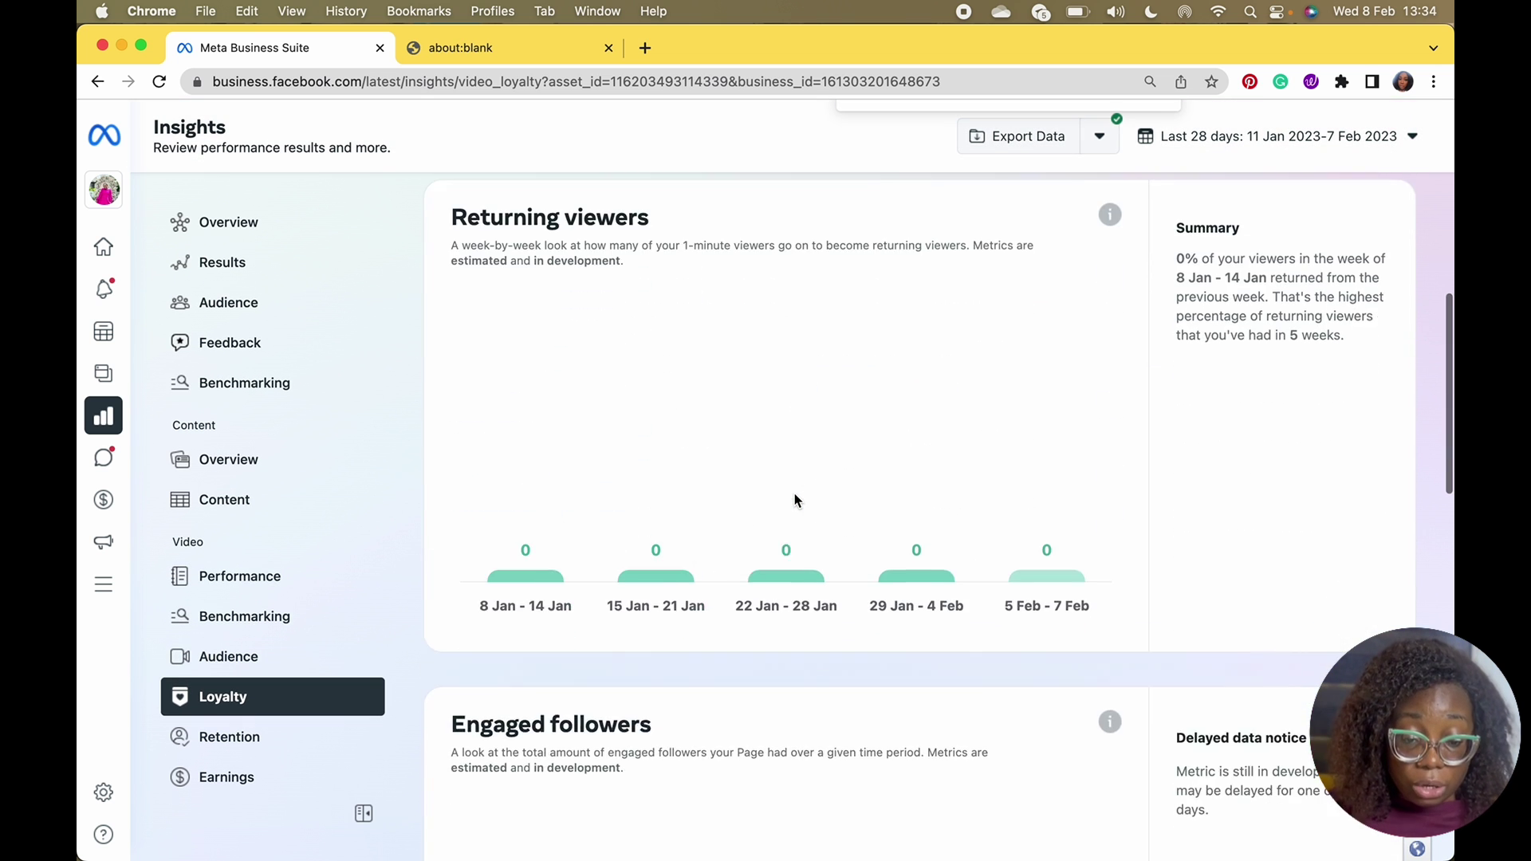
{"action": "scroll", "coordinate": [744, 477], "scroll_direction": "down", "scroll_amount": 12}
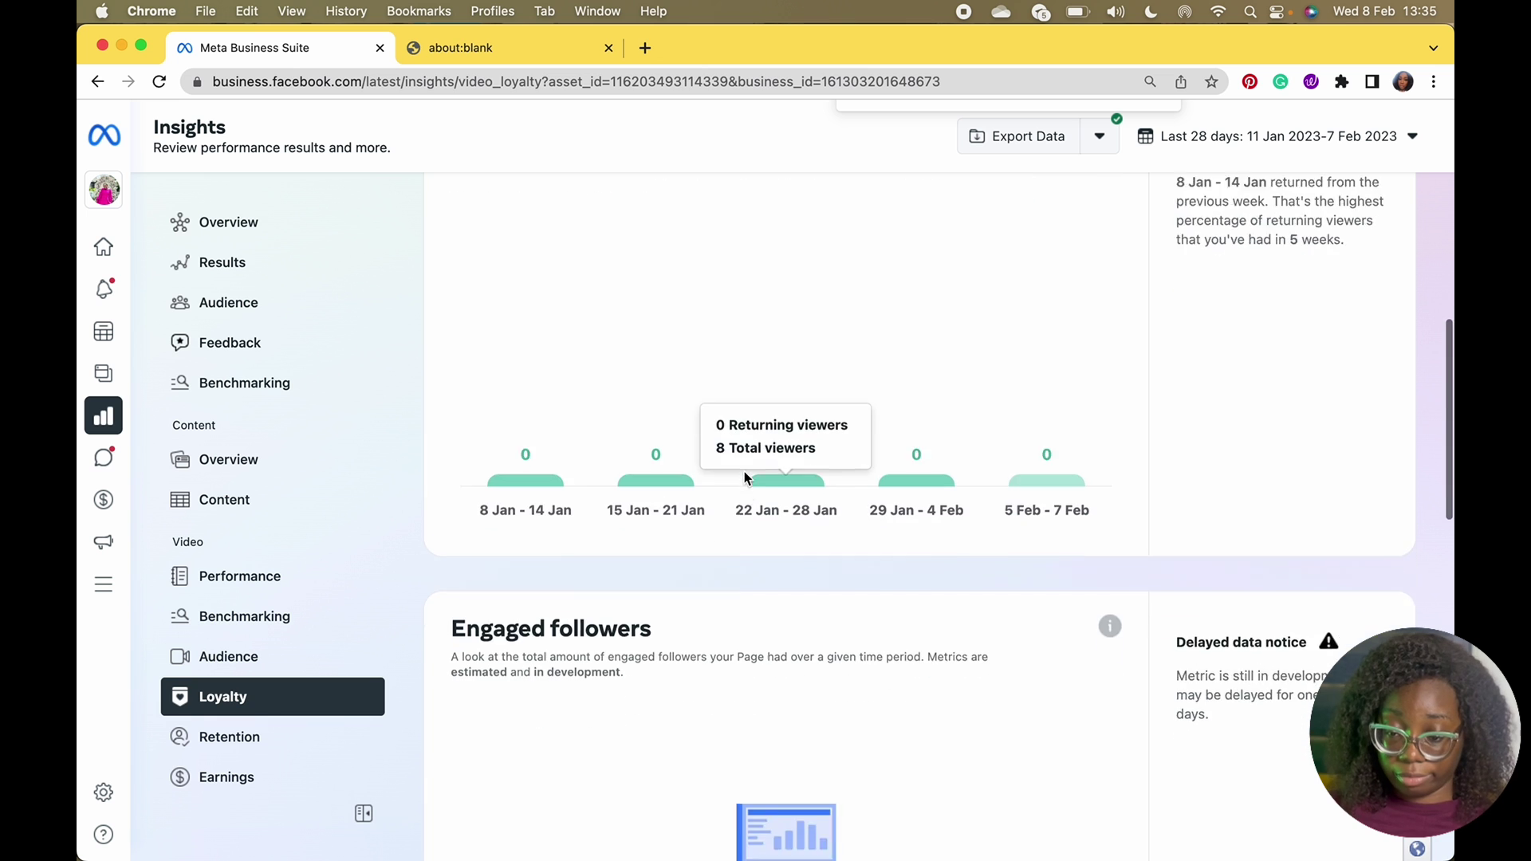
{"action": "scroll", "coordinate": [744, 475], "scroll_direction": "down", "scroll_amount": 3}
{"action": "scroll", "coordinate": [744, 475], "scroll_direction": "up", "scroll_amount": 3}
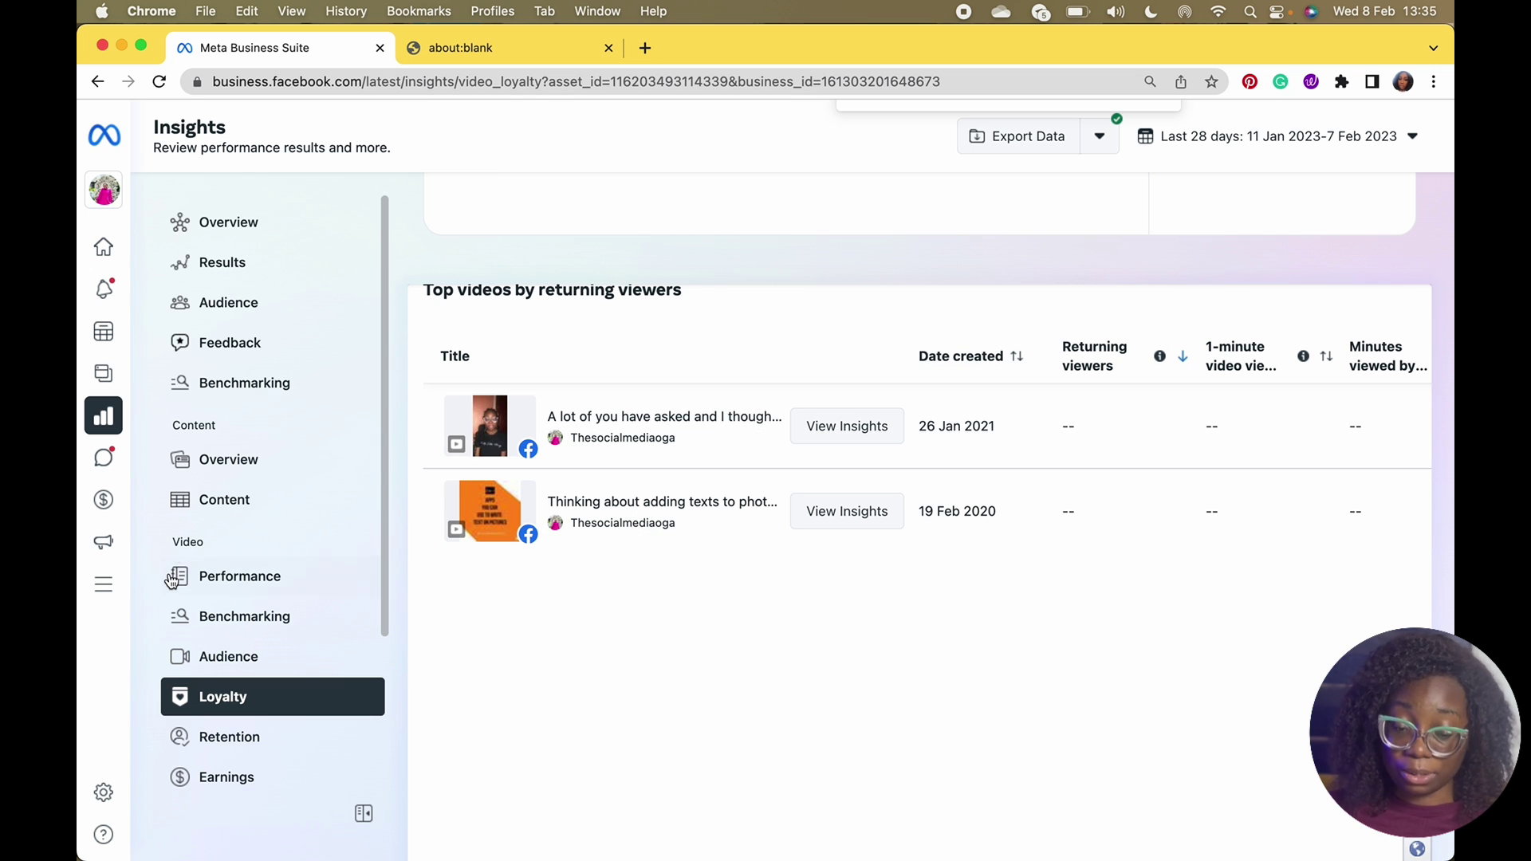
- View the video Earnings insights, then show the Messenger conversations in the Inbox
{"action": "scroll", "coordinate": [173, 590], "scroll_direction": "down", "scroll_amount": 1}
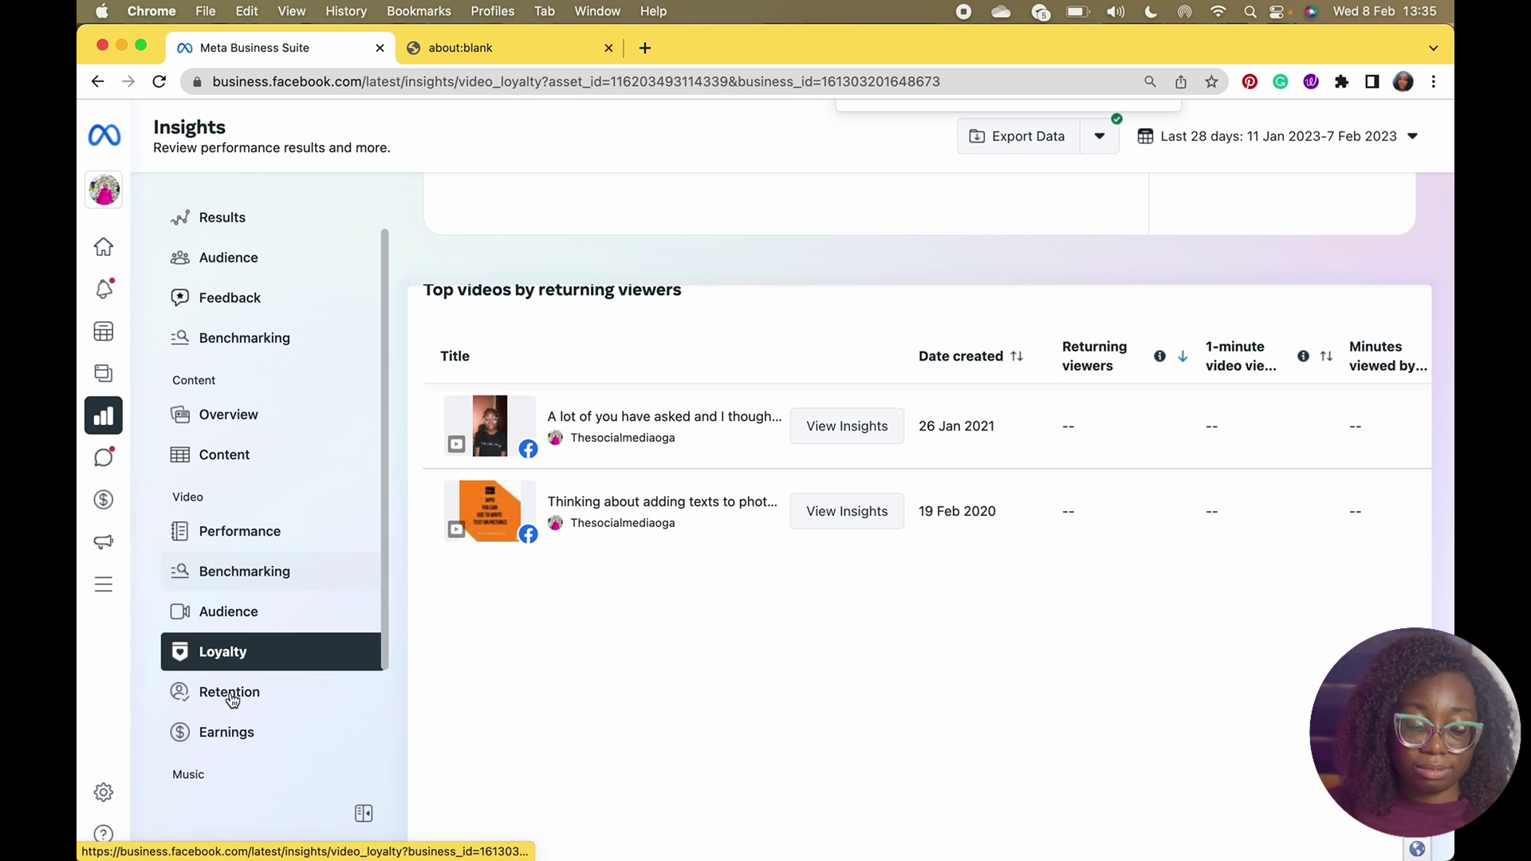
{"action": "left_click", "coordinate": [206, 736]}
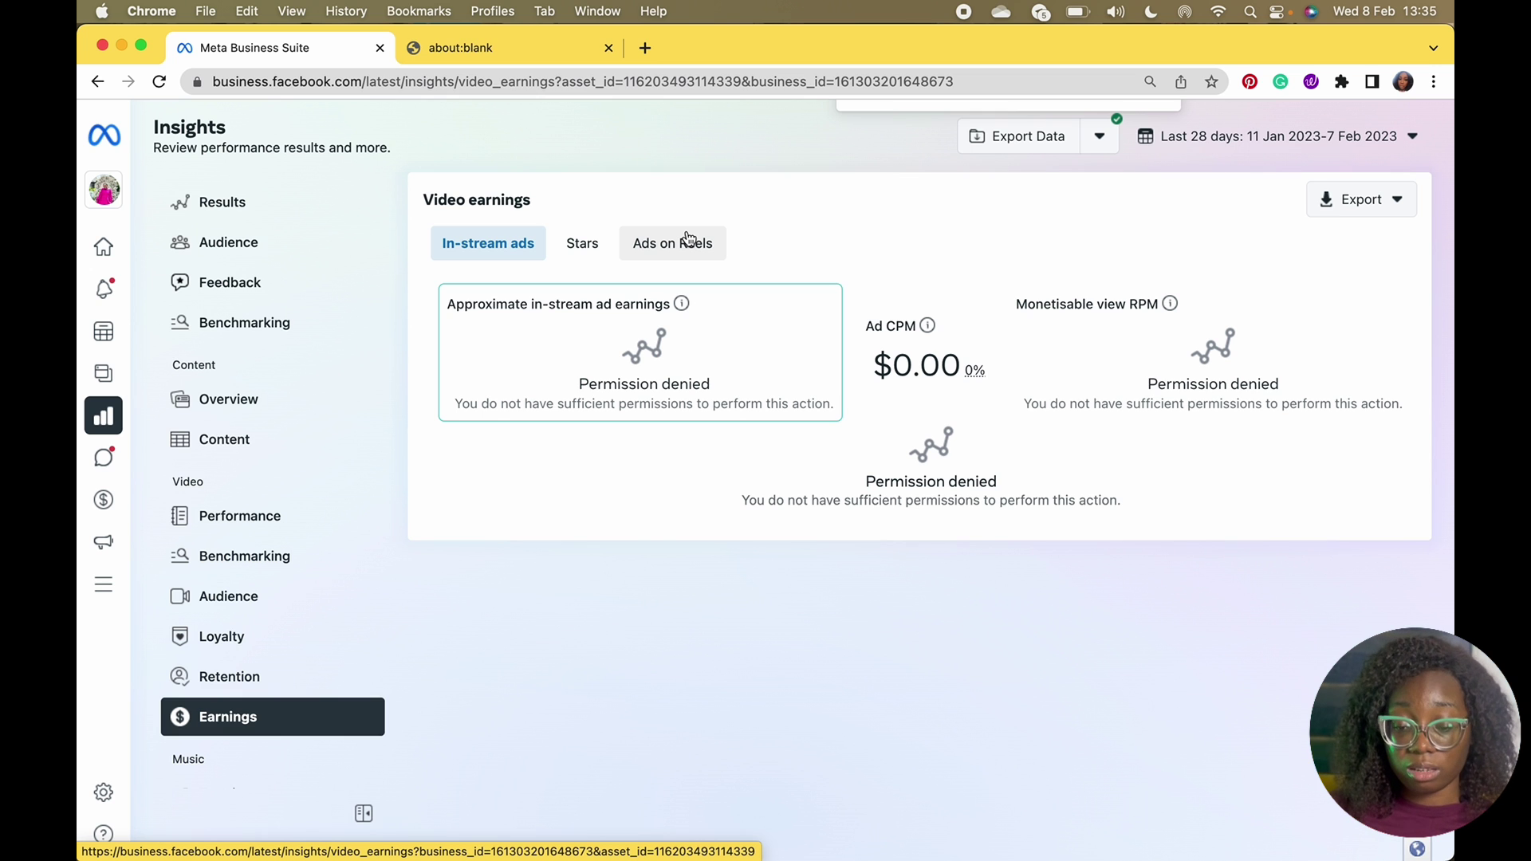
{"action": "left_click", "coordinate": [102, 457]}
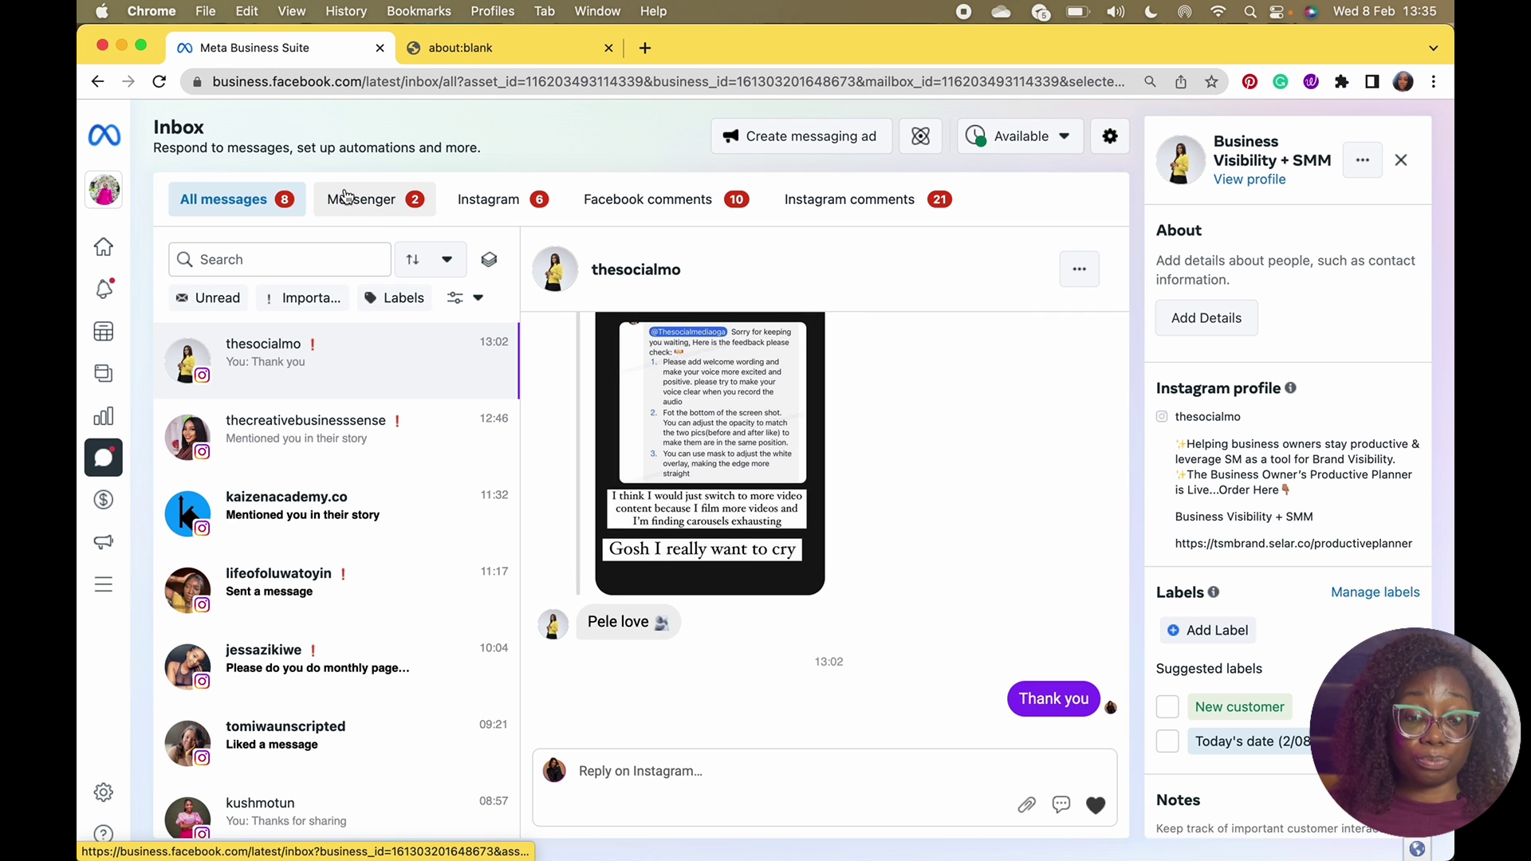
{"action": "left_click", "coordinate": [351, 197]}
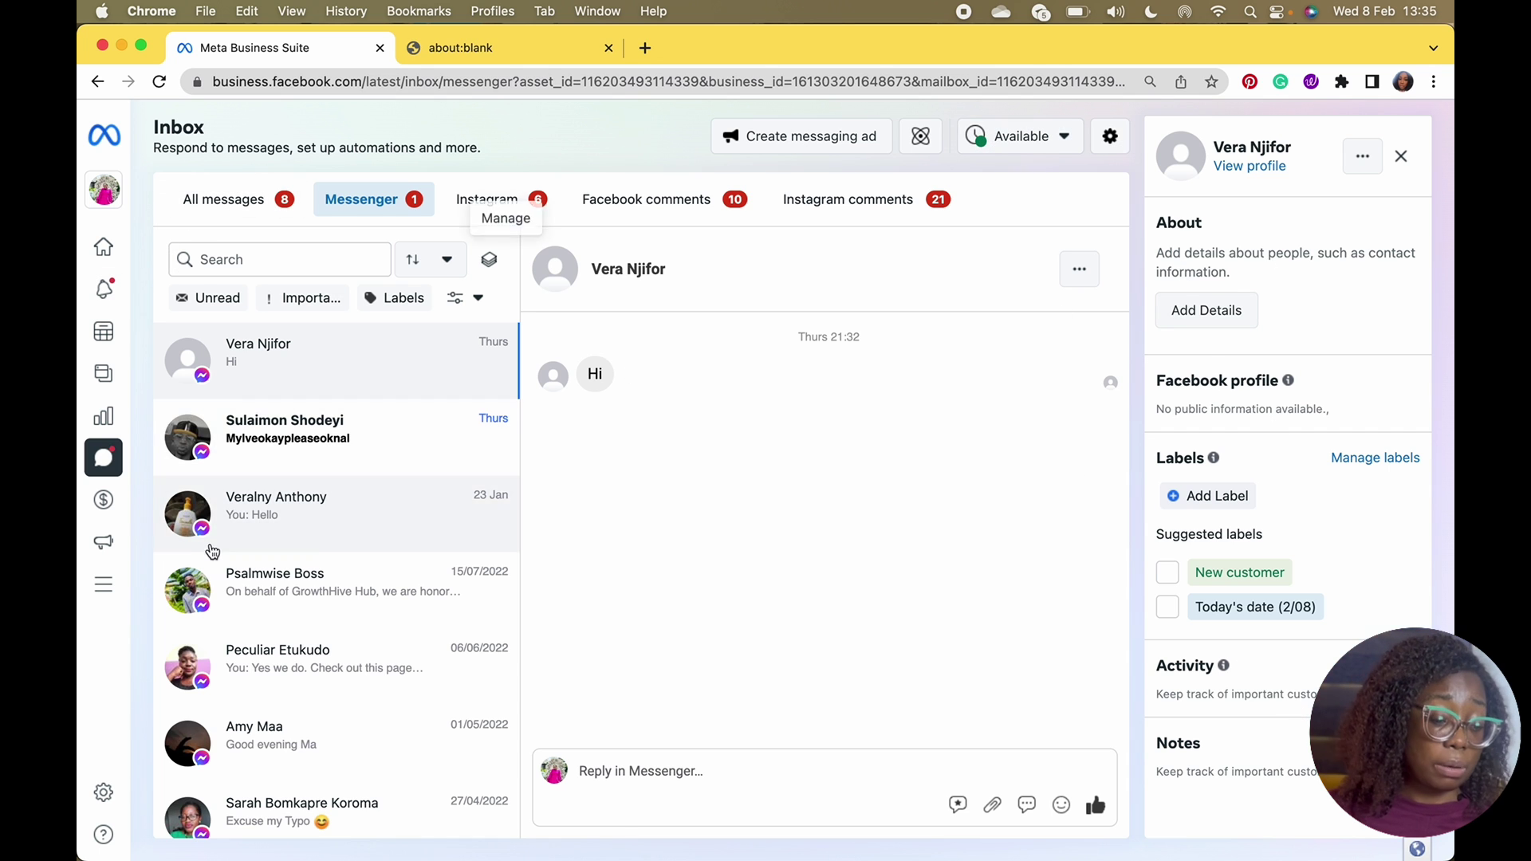
- Visit the Monetisation section, then look through the Ads summary as far as its audience chart
{"action": "left_click", "coordinate": [119, 504]}
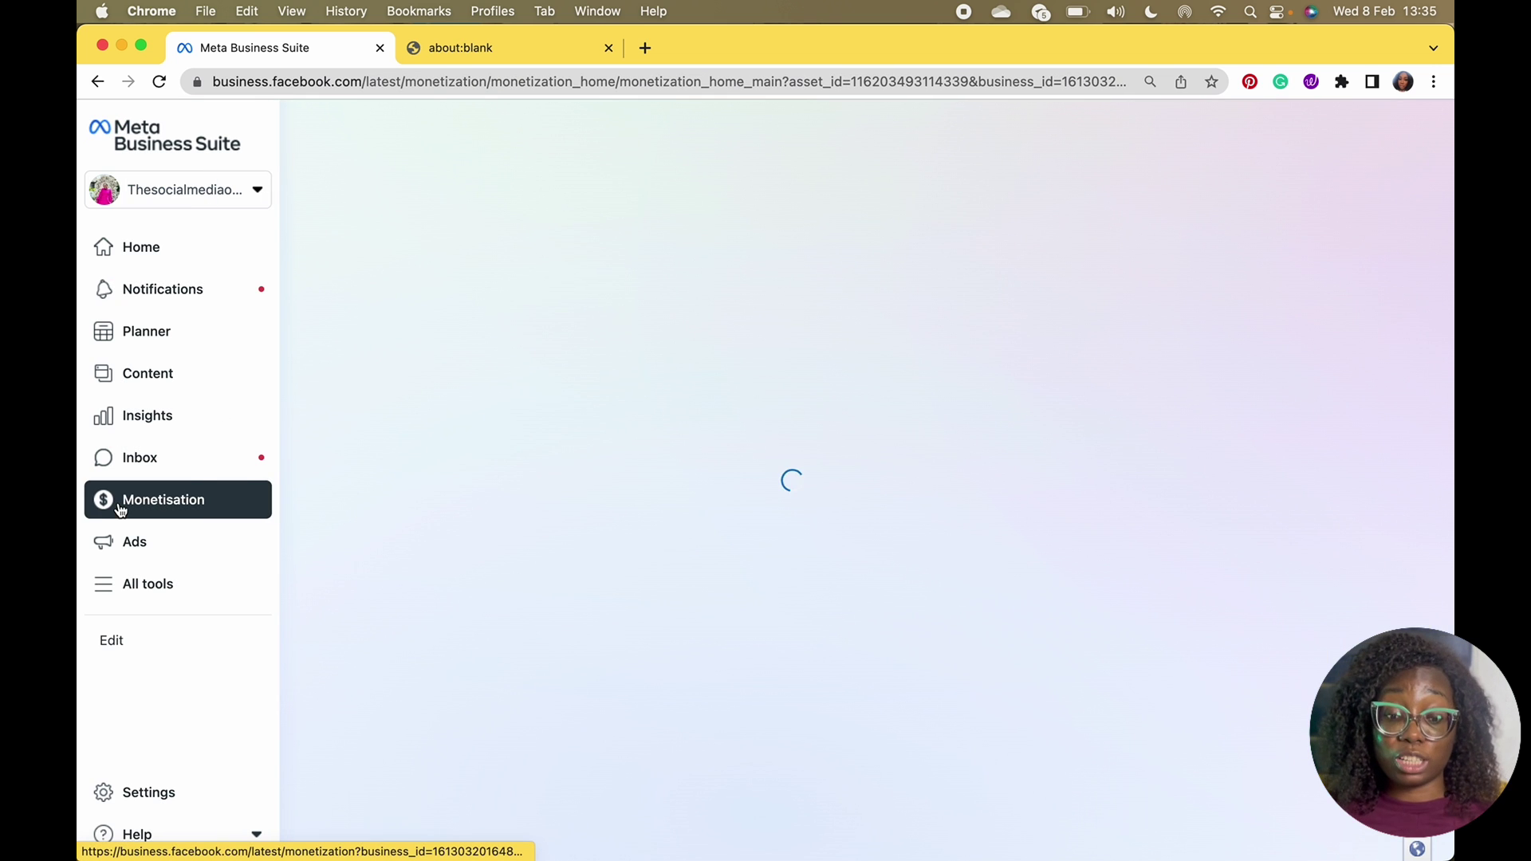
{"action": "left_click", "coordinate": [127, 545]}
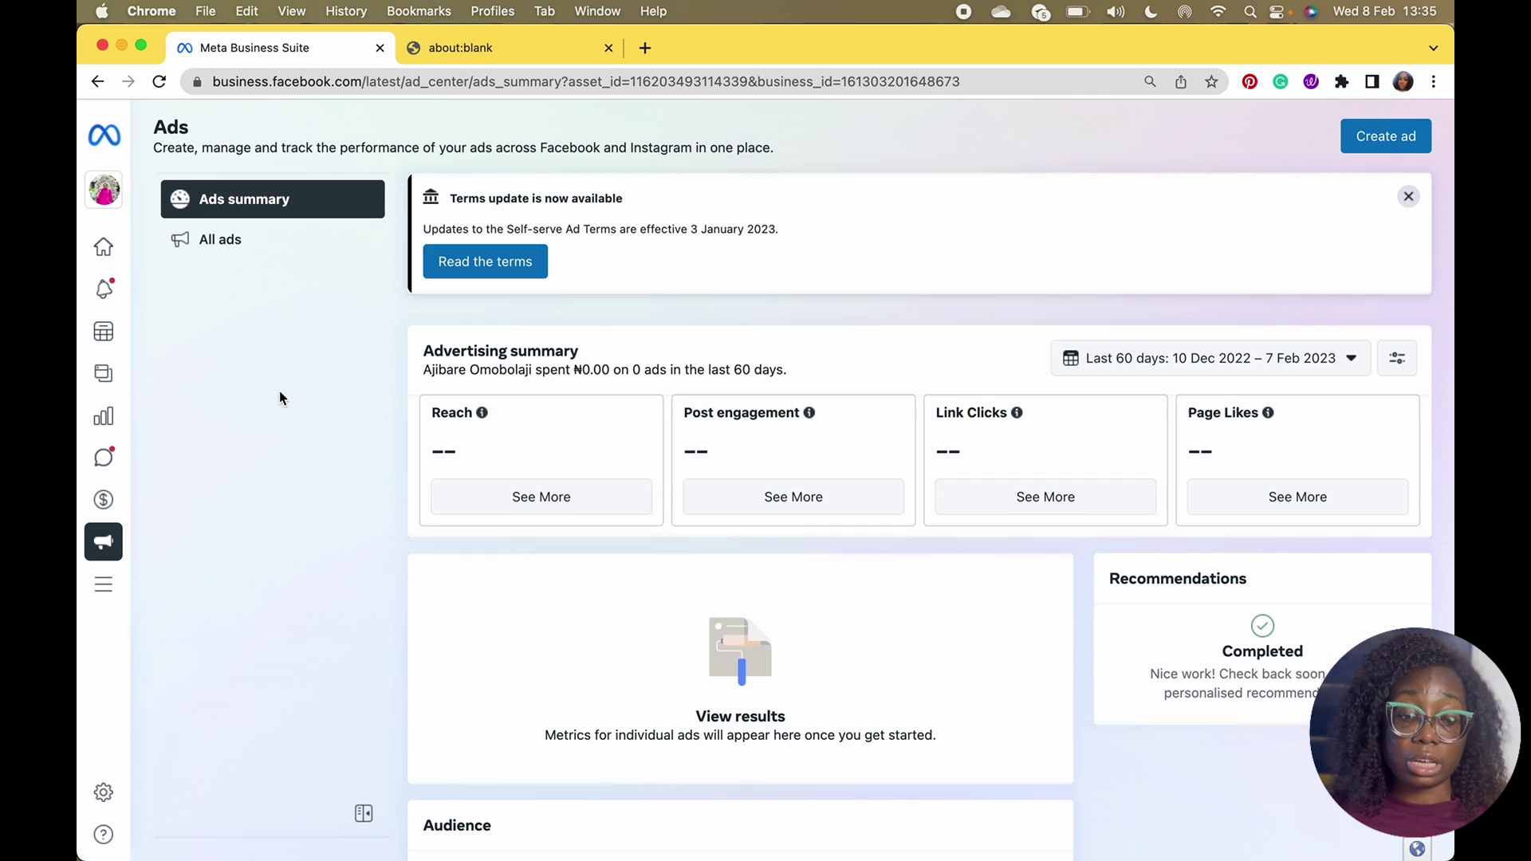
{"action": "scroll", "coordinate": [324, 604], "scroll_direction": "down", "scroll_amount": 5}
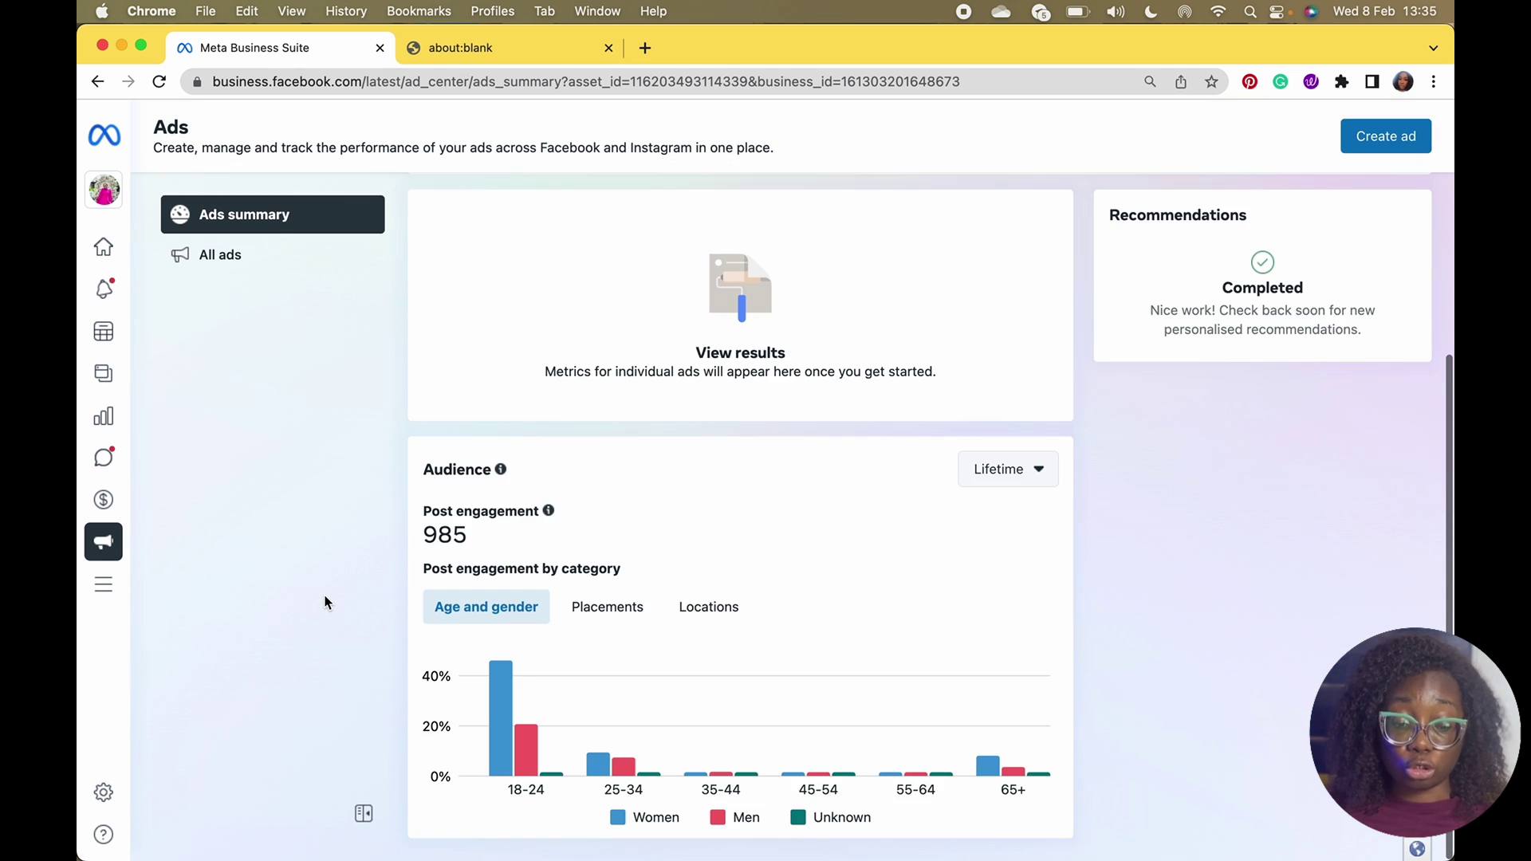
{"action": "scroll", "coordinate": [324, 595], "scroll_direction": "up", "scroll_amount": 5}
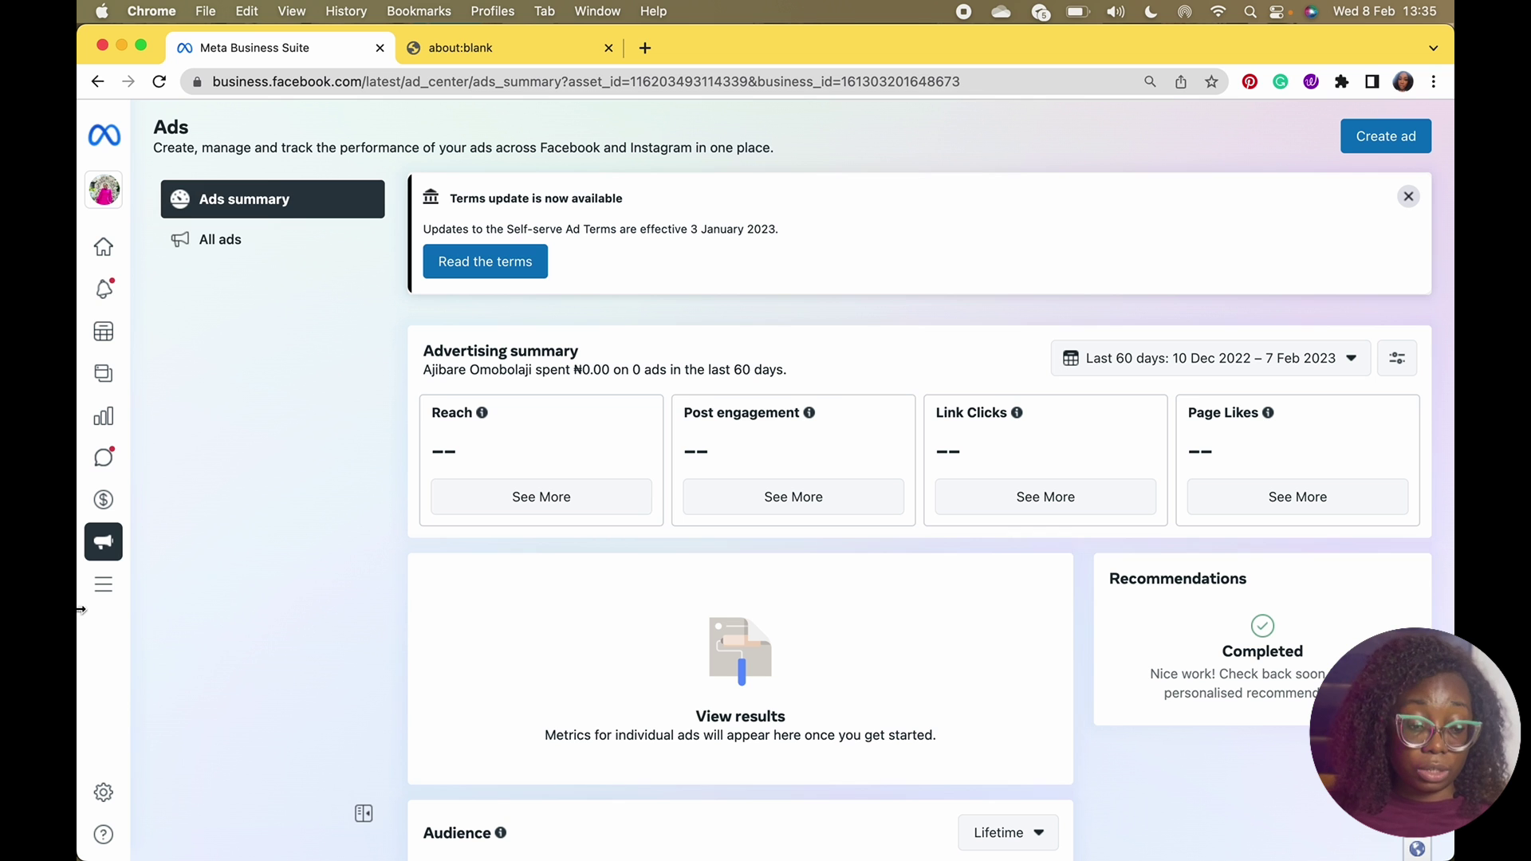
- Look through the full list of tools, from engaging the audience to advertising, managing, reporting and selling
{"action": "left_click", "coordinate": [104, 584]}
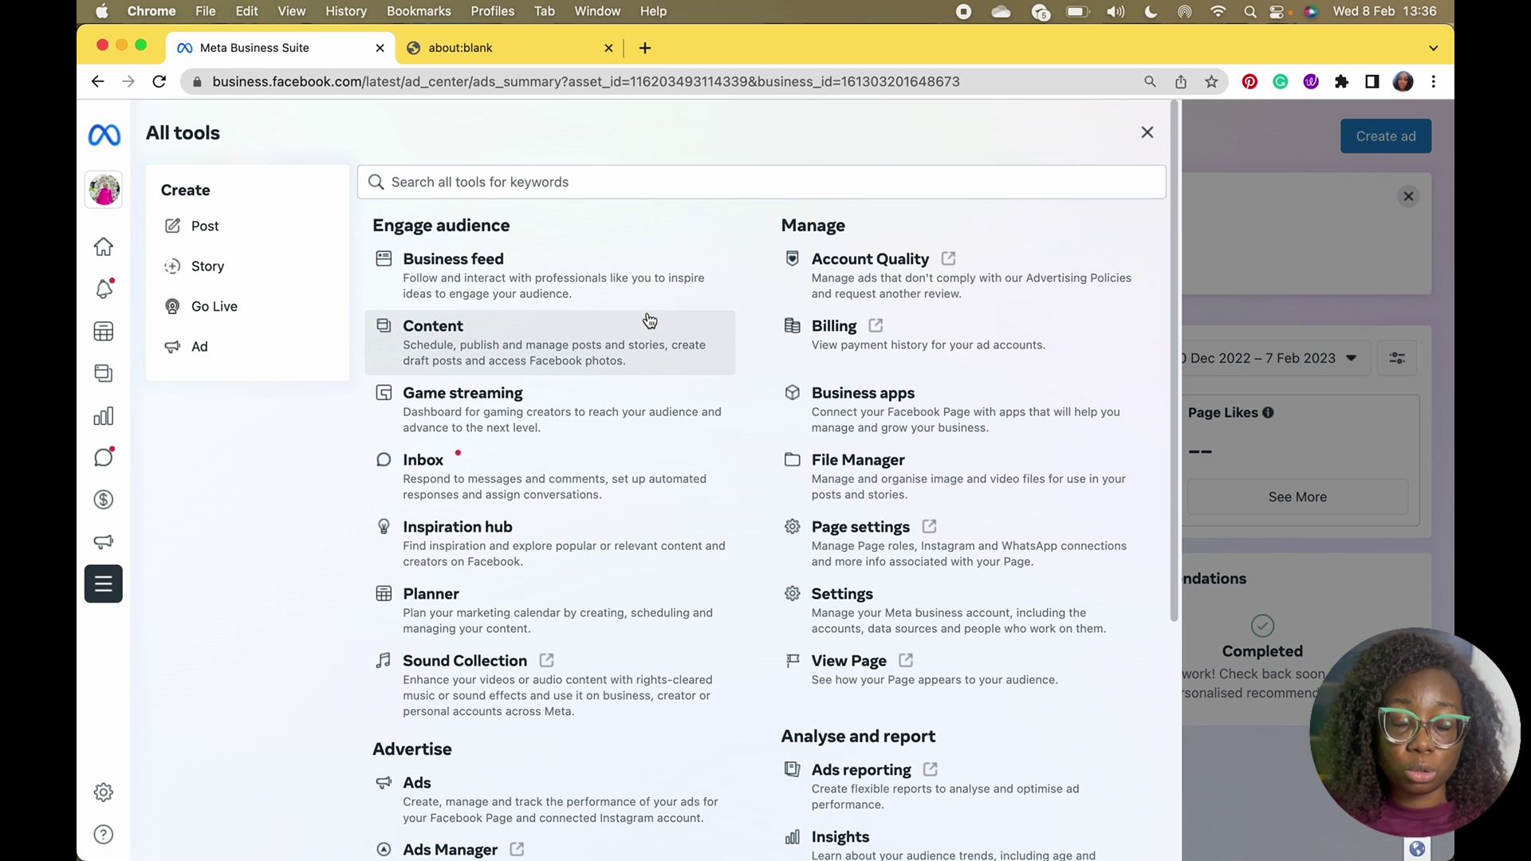
{"action": "scroll", "coordinate": [513, 615], "scroll_direction": "down", "scroll_amount": 5}
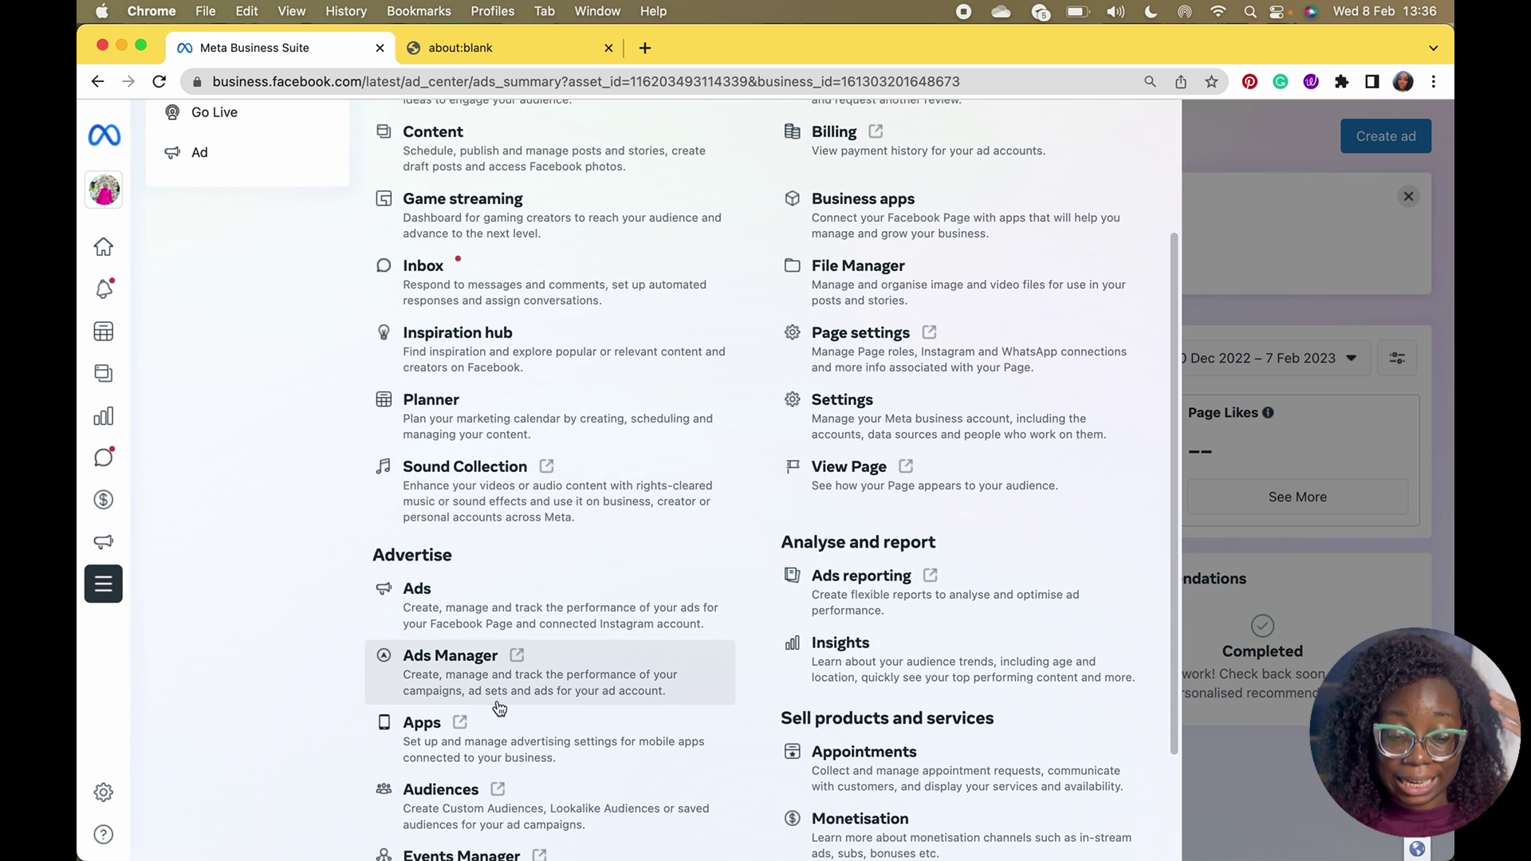
{"action": "scroll", "coordinate": [499, 708], "scroll_direction": "down", "scroll_amount": 4}
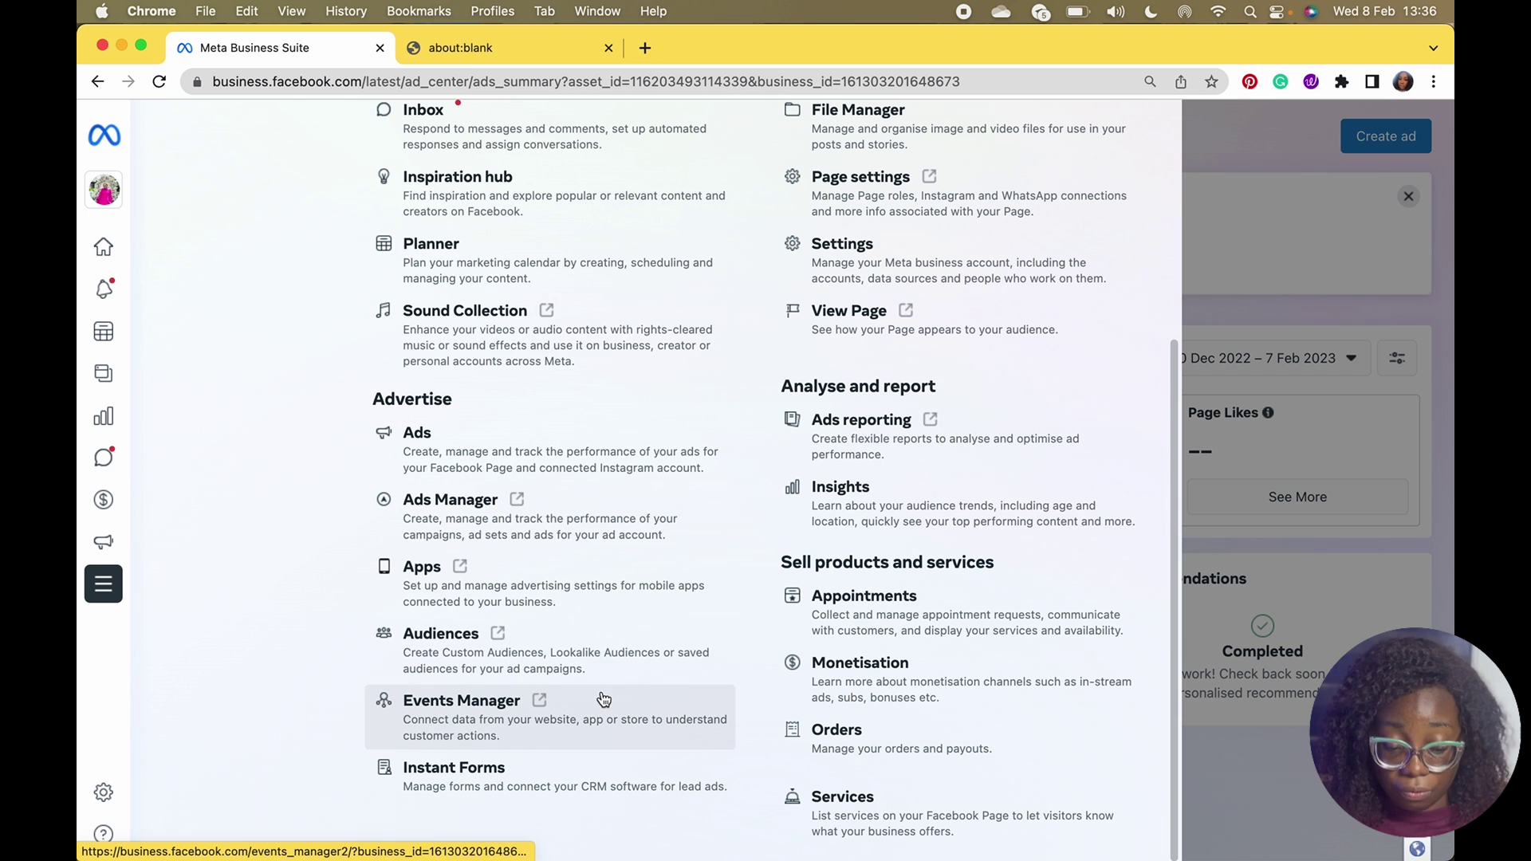
{"action": "scroll", "coordinate": [953, 438], "scroll_direction": "up", "scroll_amount": 3}
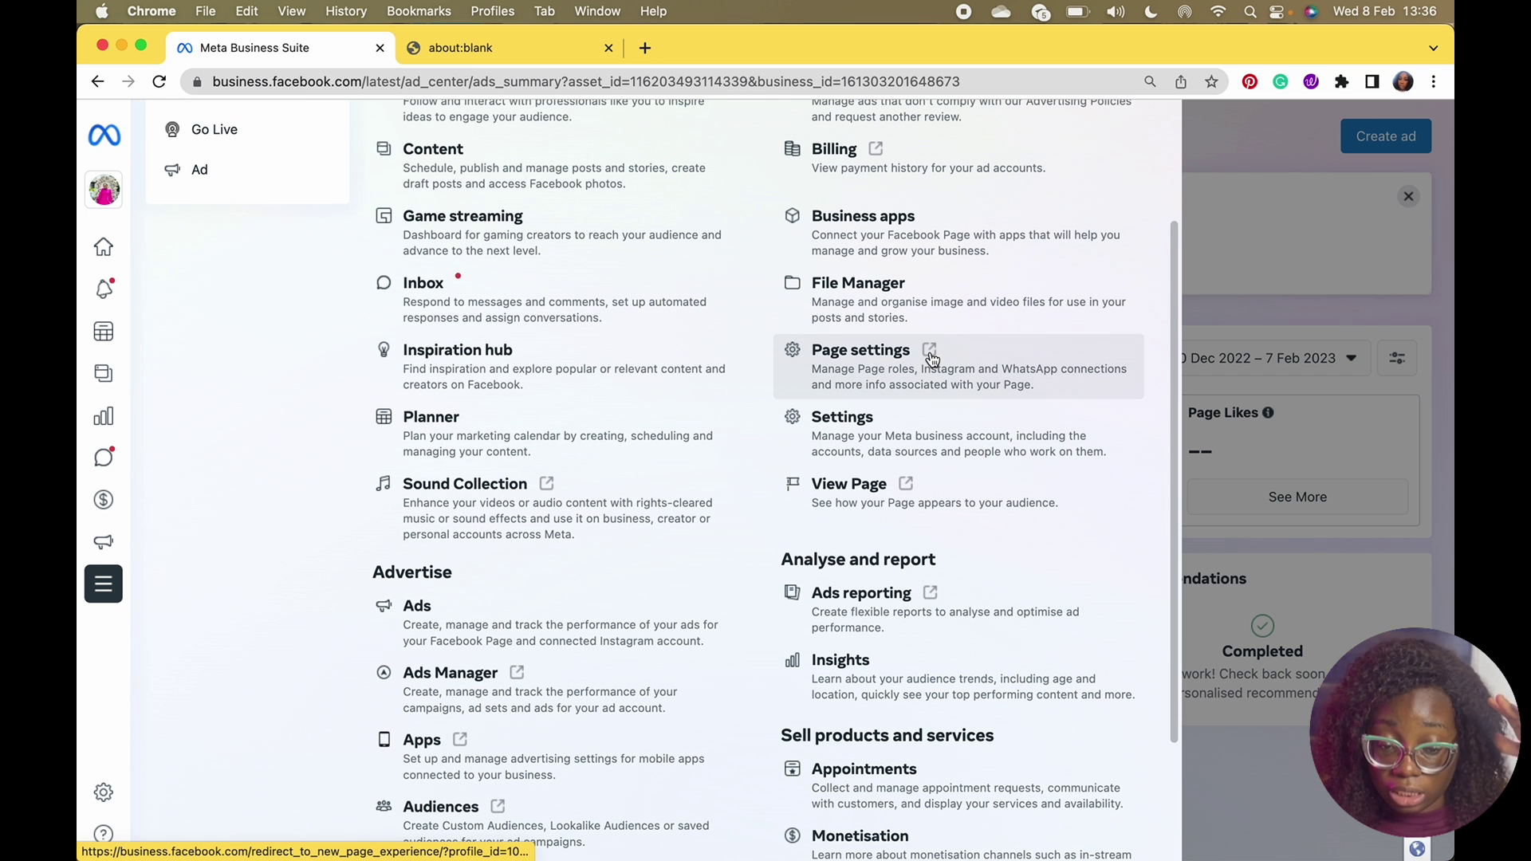
{"action": "scroll", "coordinate": [735, 529], "scroll_direction": "up", "scroll_amount": 3}
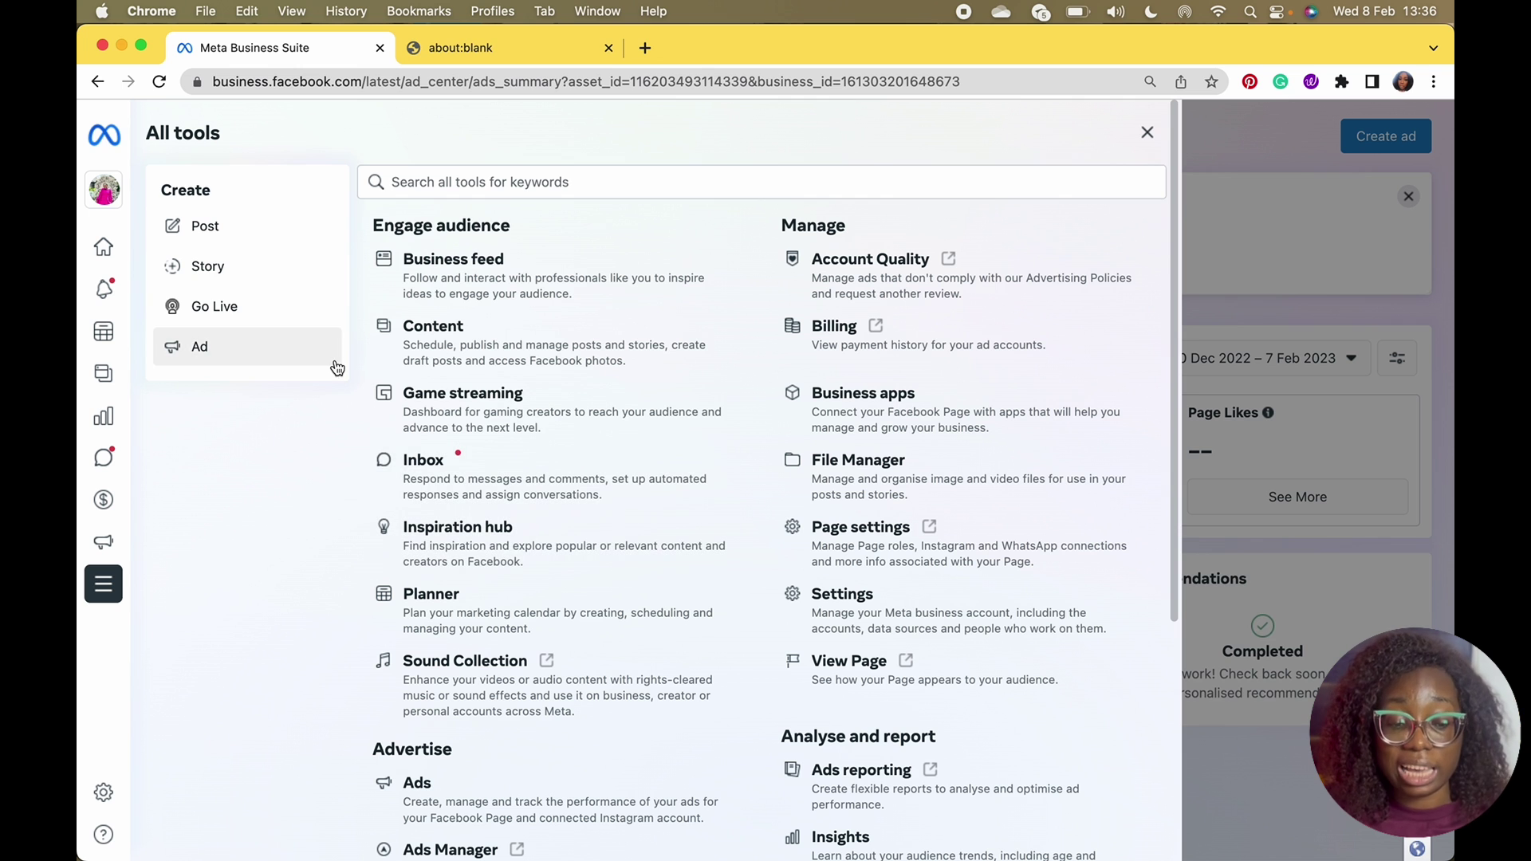
- Start a live video with the Go live option and allow access to the camera and microphone
{"action": "left_click", "coordinate": [291, 325]}
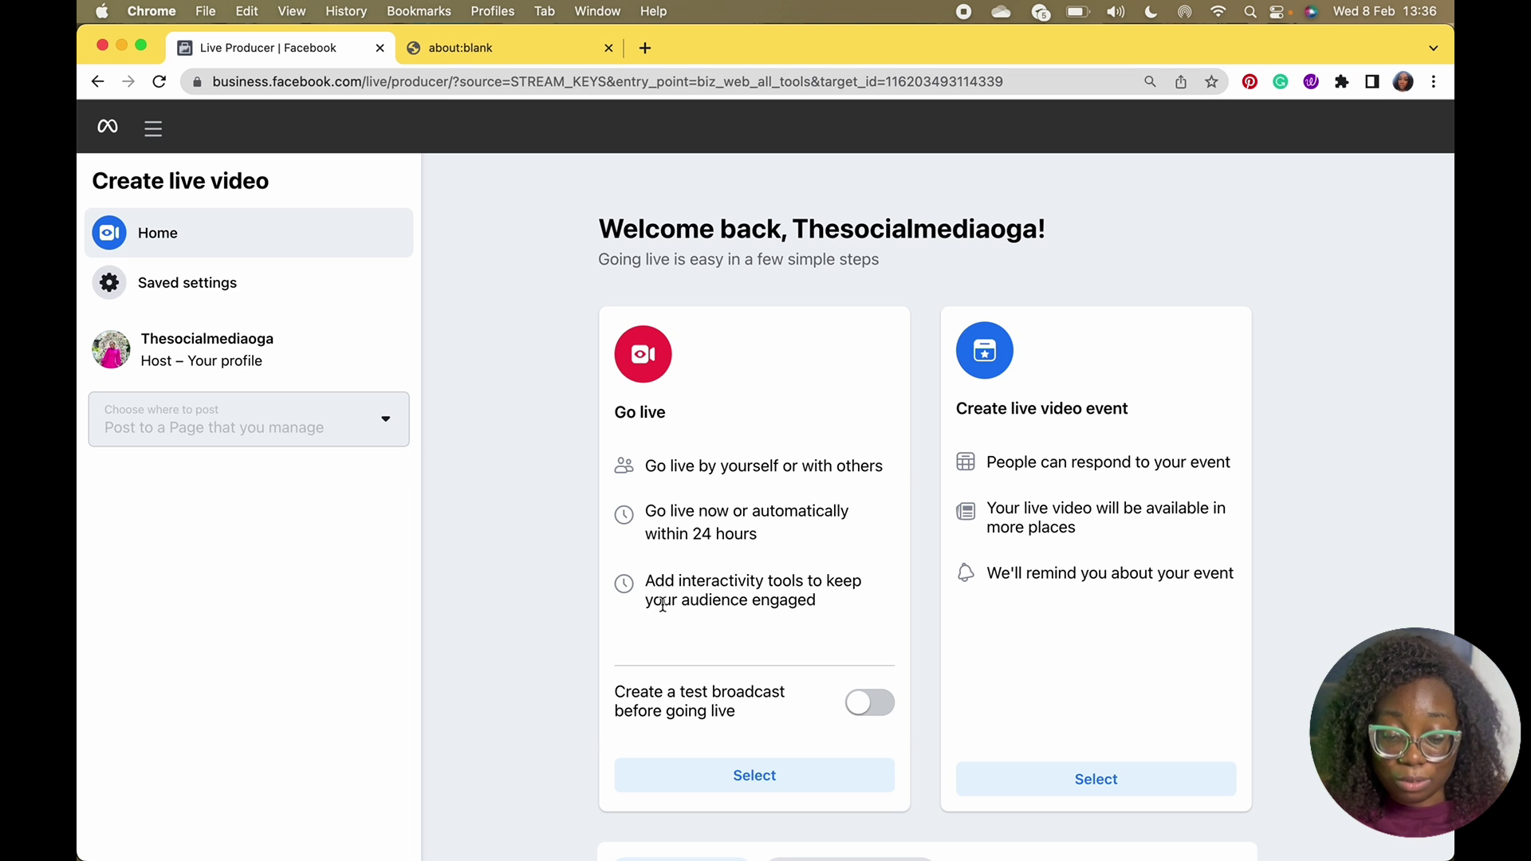
{"action": "left_click", "coordinate": [796, 782]}
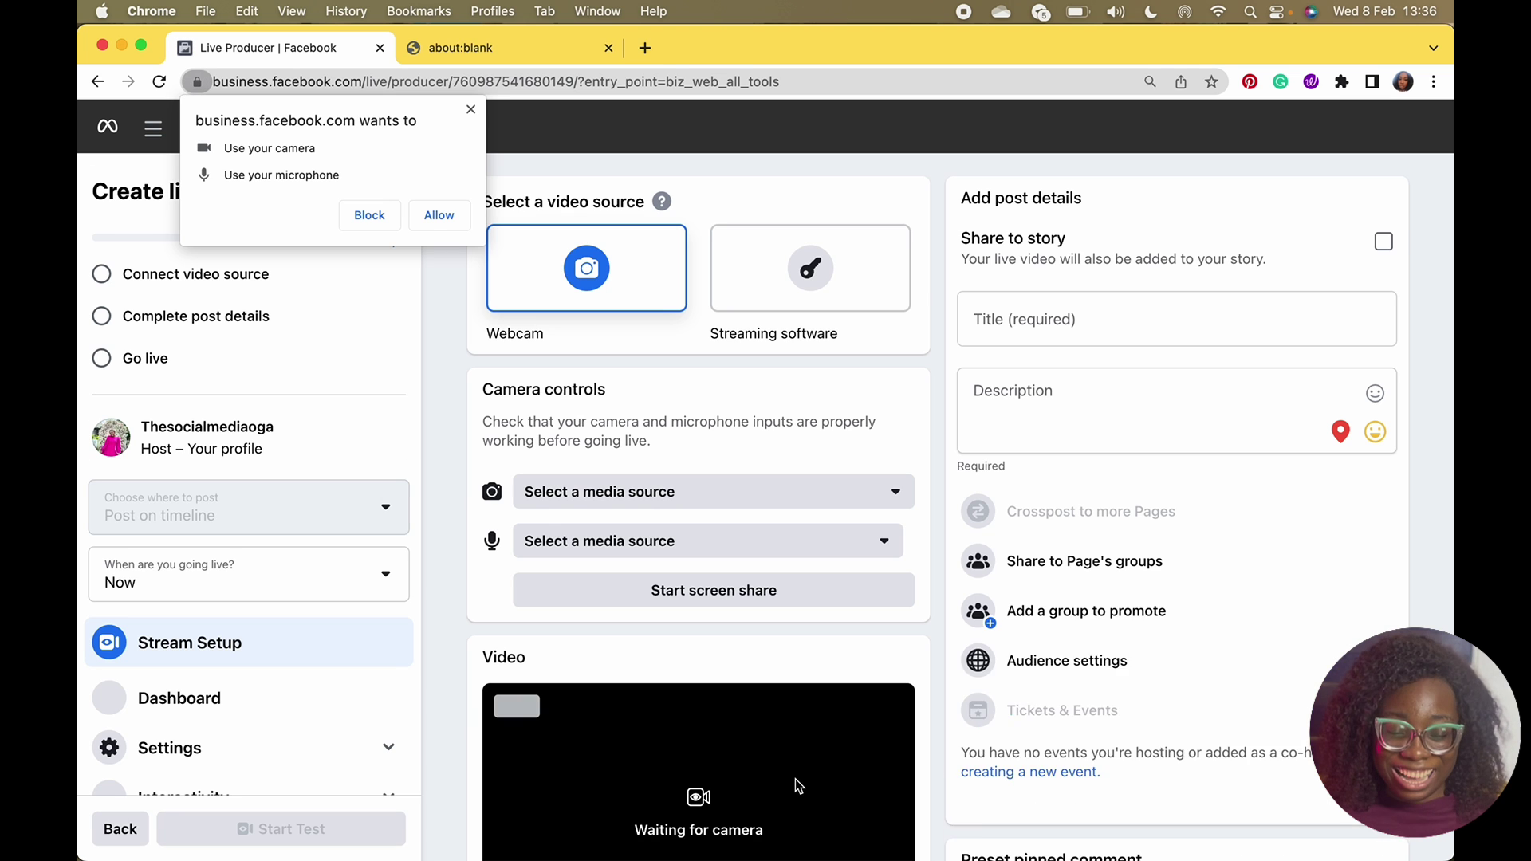
{"action": "left_click", "coordinate": [439, 217]}
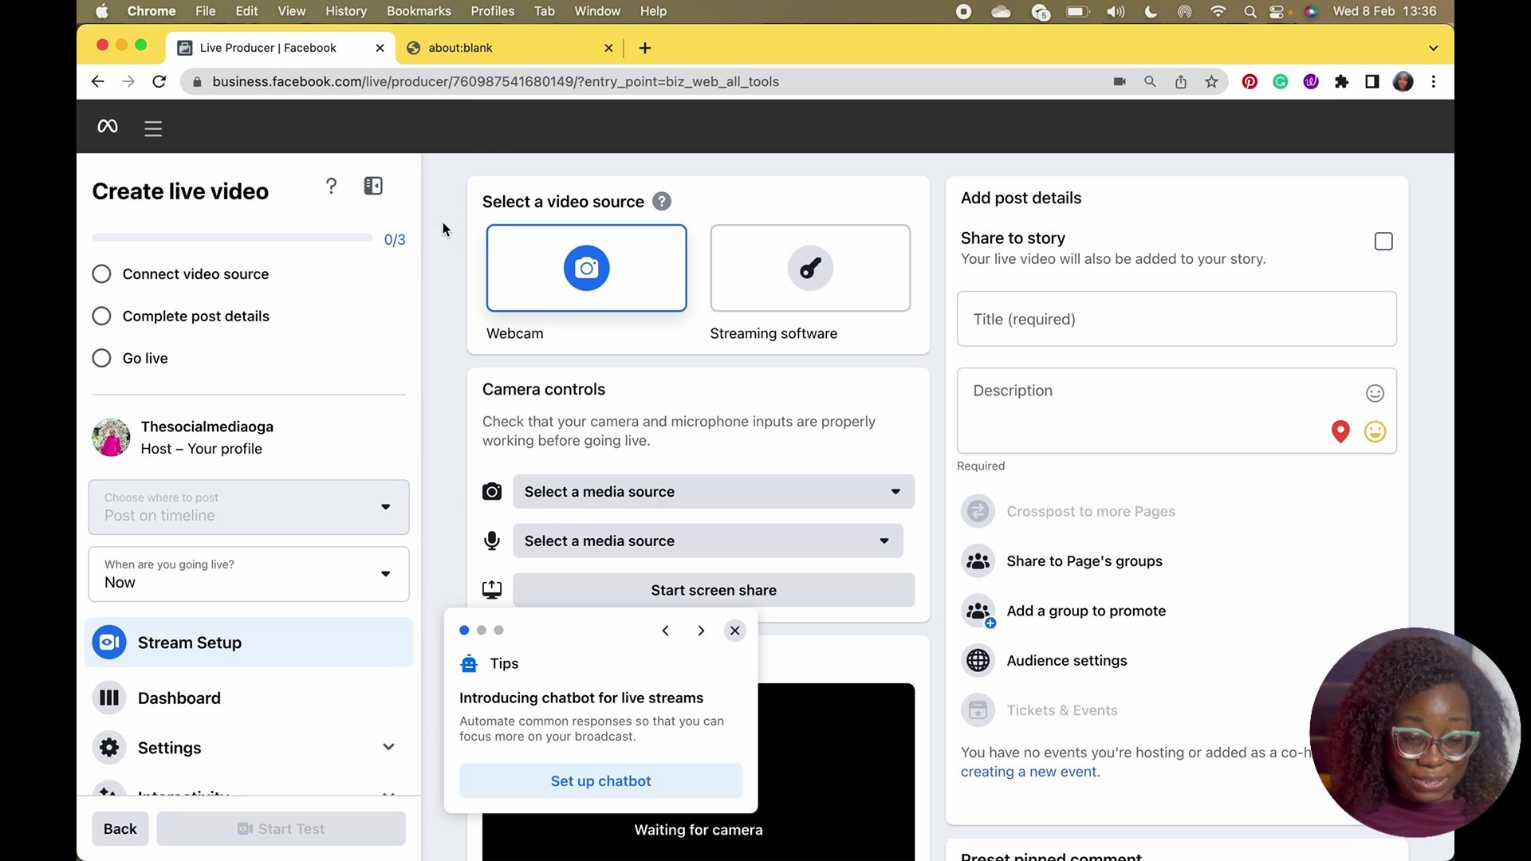
- Try to set up the chatbot for live streams, then return to the live video start page
{"action": "left_click", "coordinate": [625, 779]}
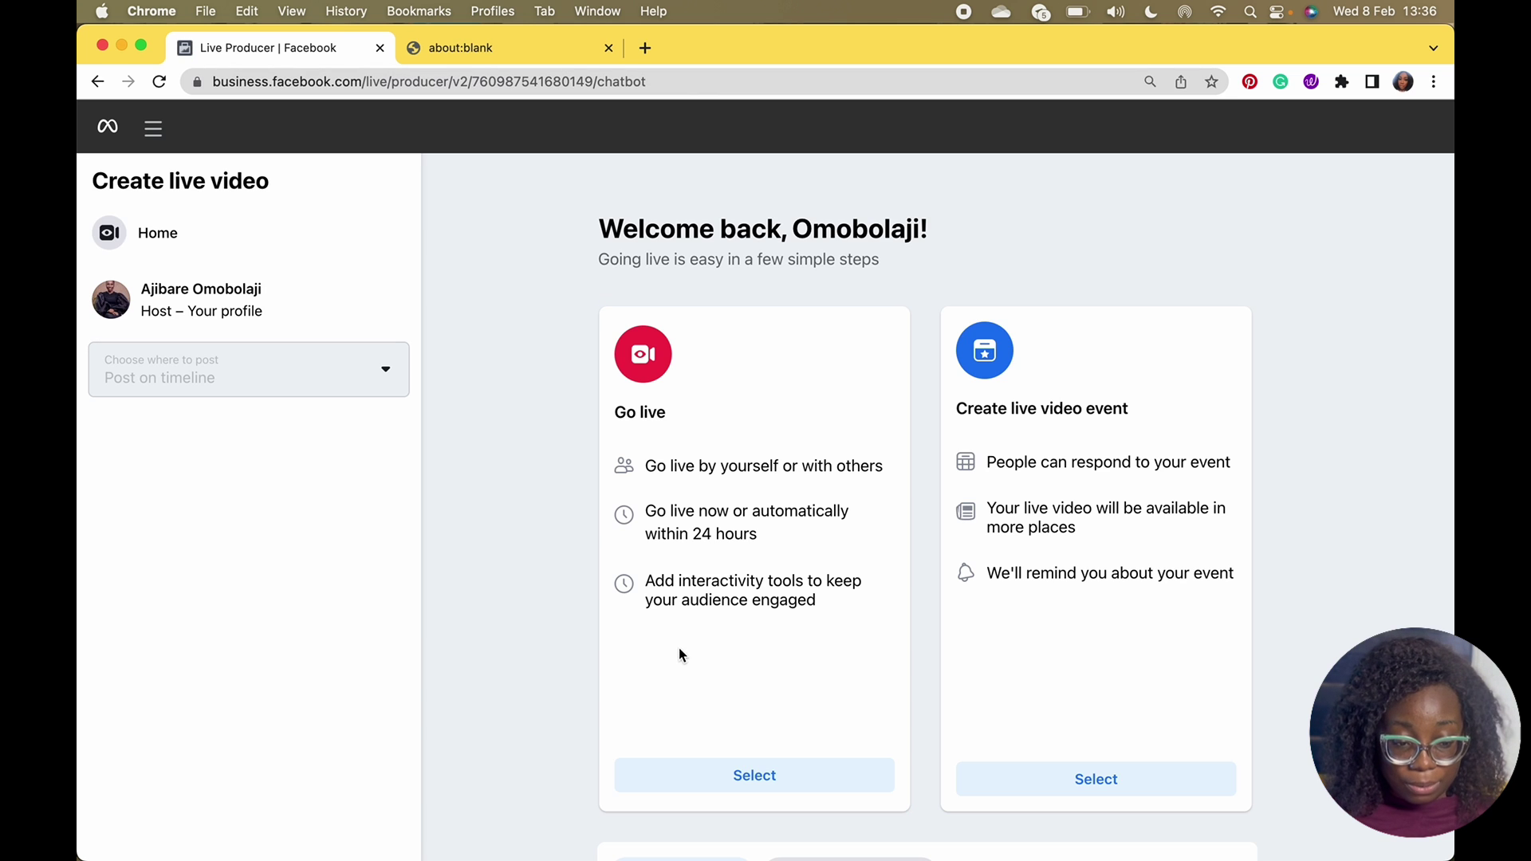
{"action": "left_click", "coordinate": [86, 91]}
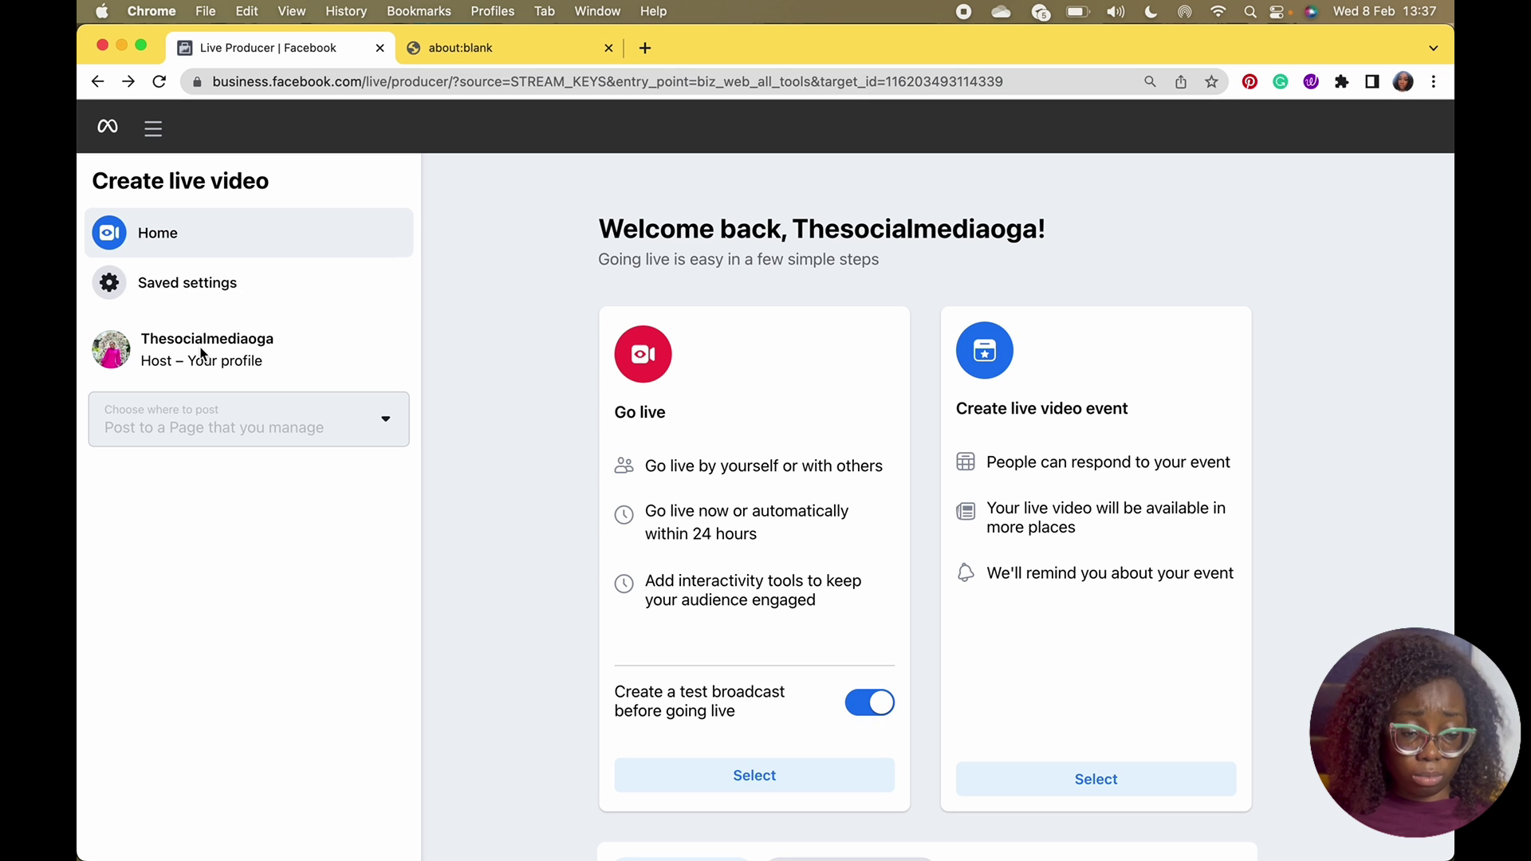
- Start the Go live setup again, check the camera controls and dismiss the tip about creating an event
{"action": "left_click", "coordinate": [739, 775]}
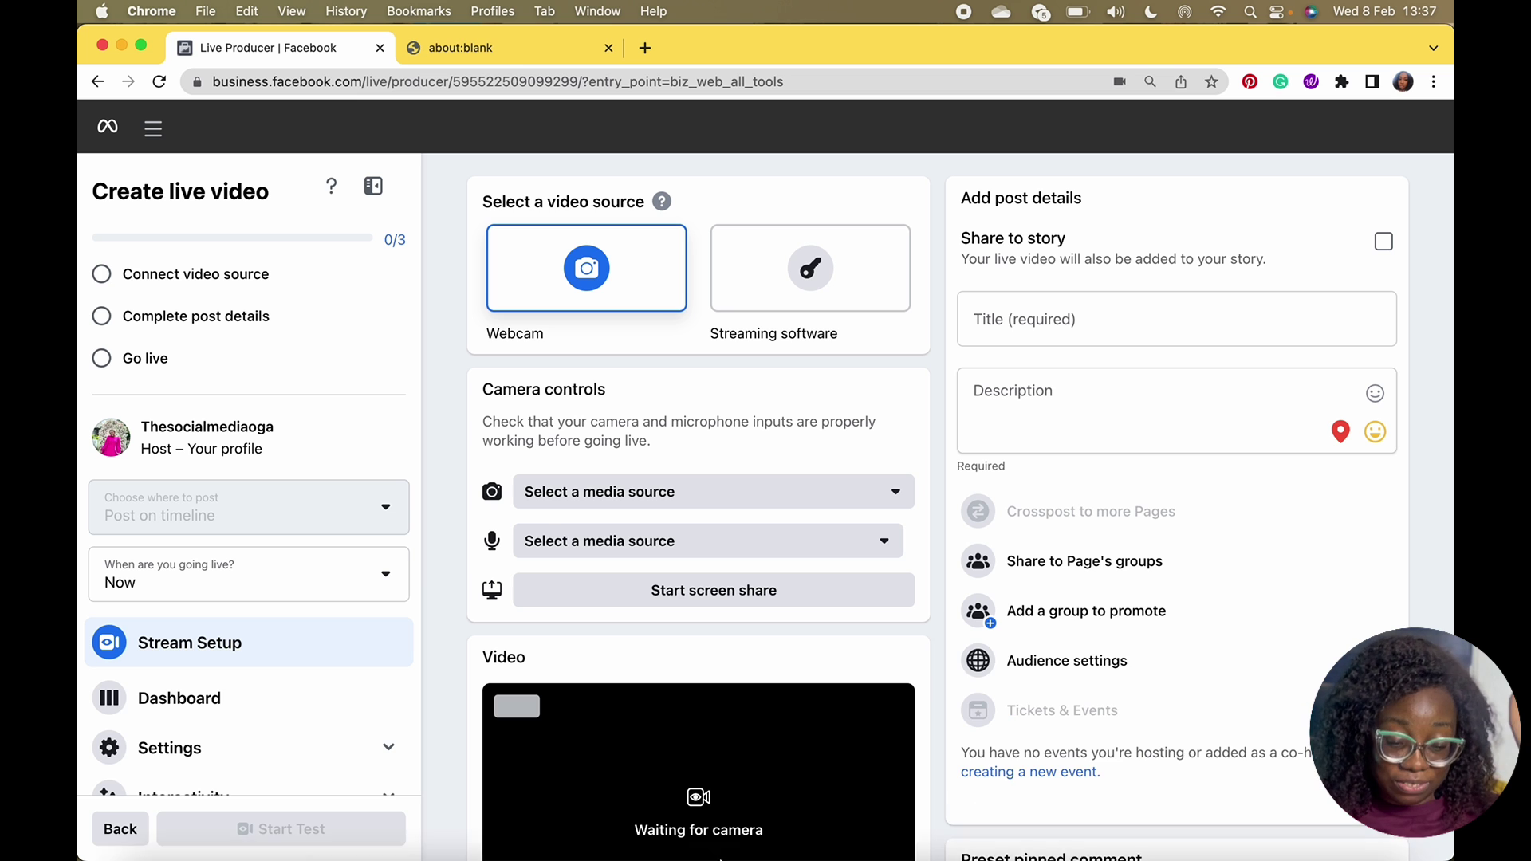
{"action": "scroll", "coordinate": [744, 679], "scroll_direction": "down", "scroll_amount": 3}
{"action": "scroll", "coordinate": [744, 680], "scroll_direction": "down", "scroll_amount": 1}
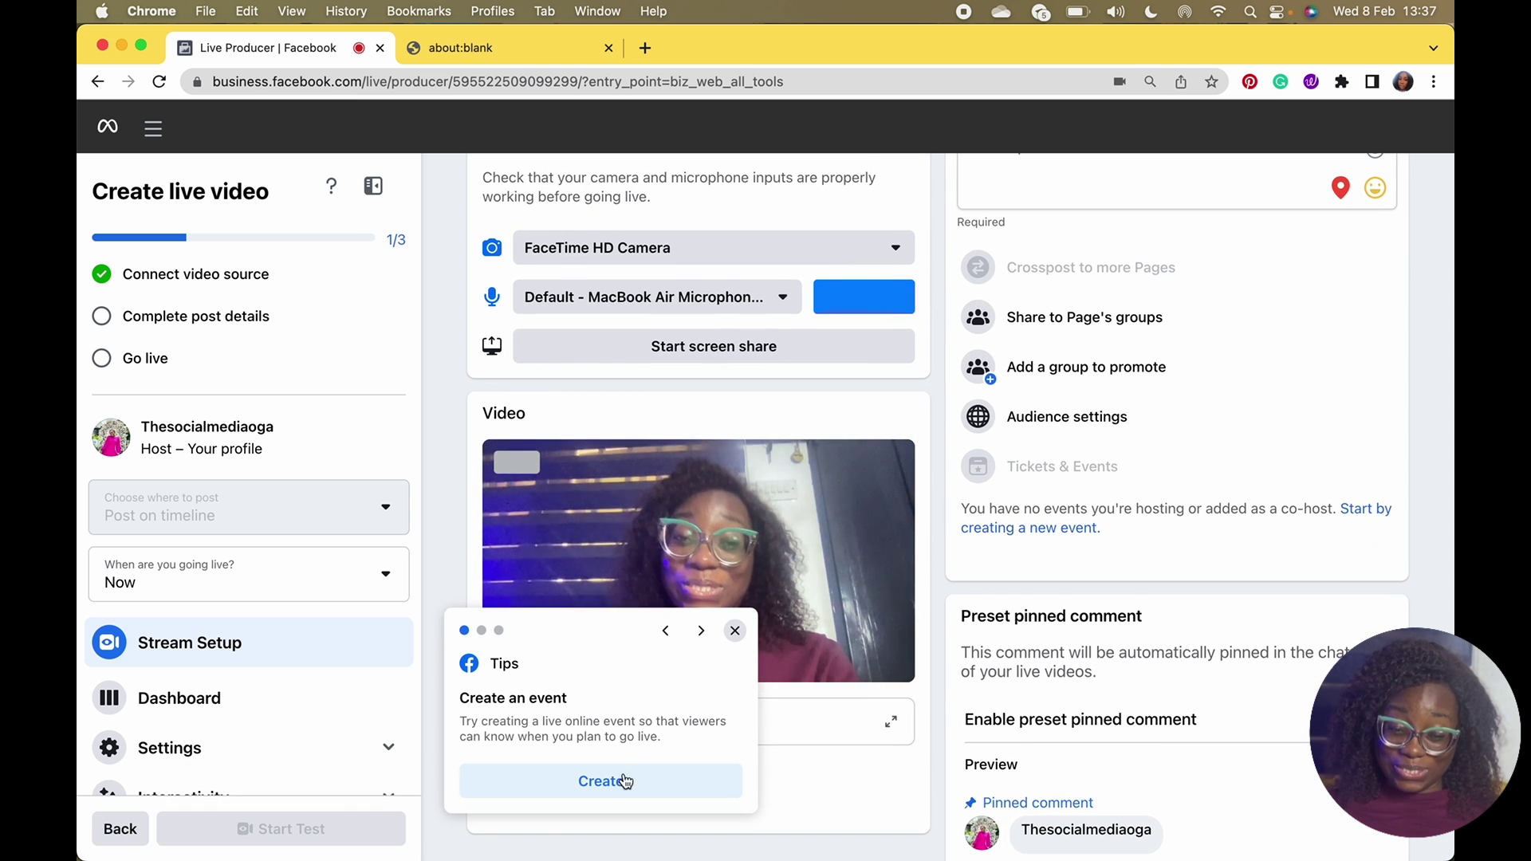
{"action": "left_click", "coordinate": [733, 631]}
{"action": "left_click", "coordinate": [730, 635]}
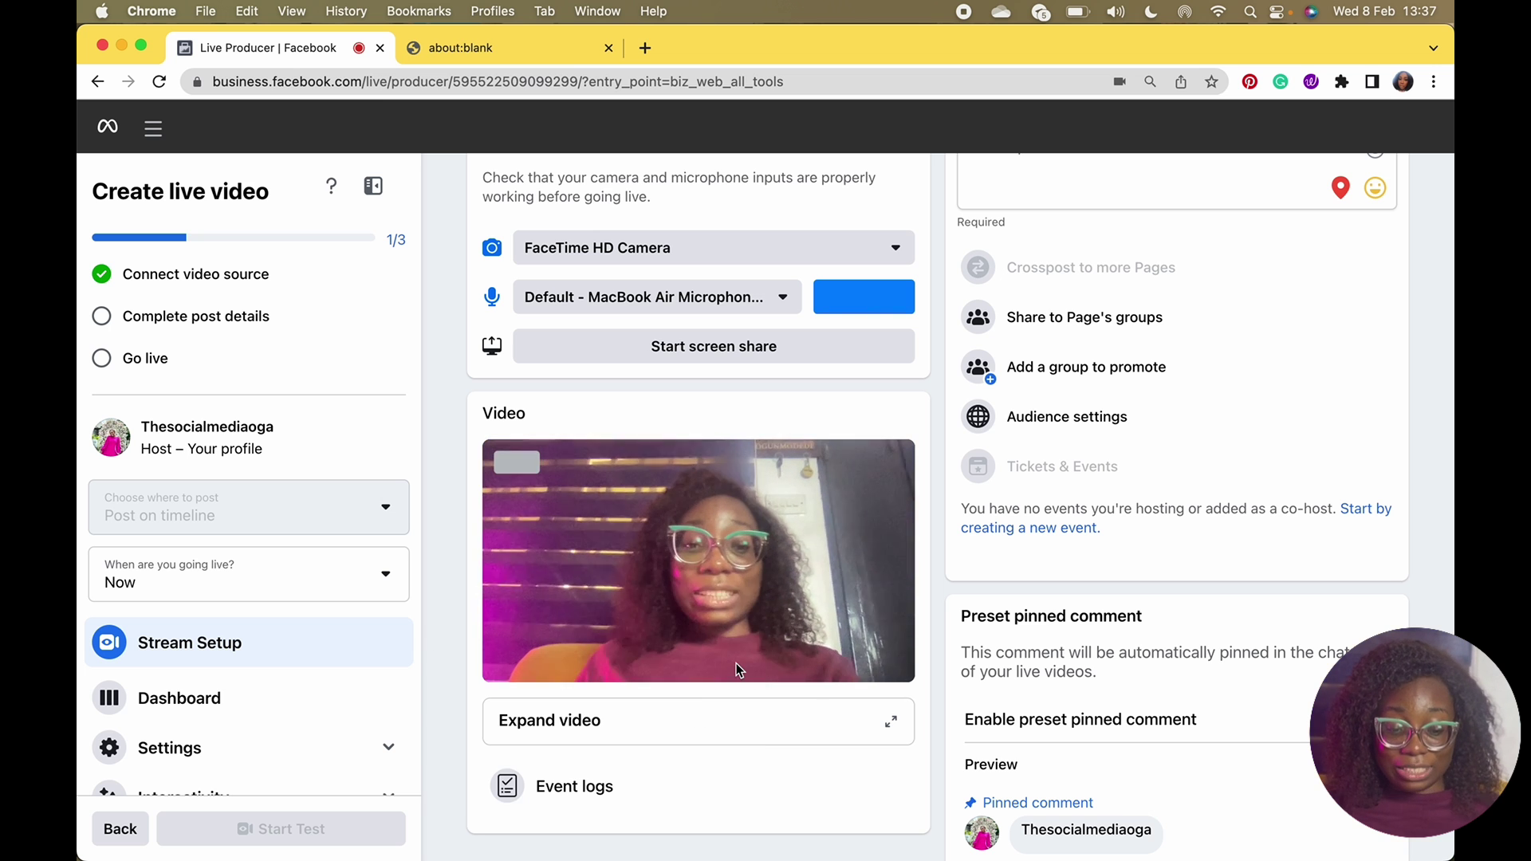
- Expand the webcam video preview and view it enlarged
{"action": "left_click", "coordinate": [893, 722]}
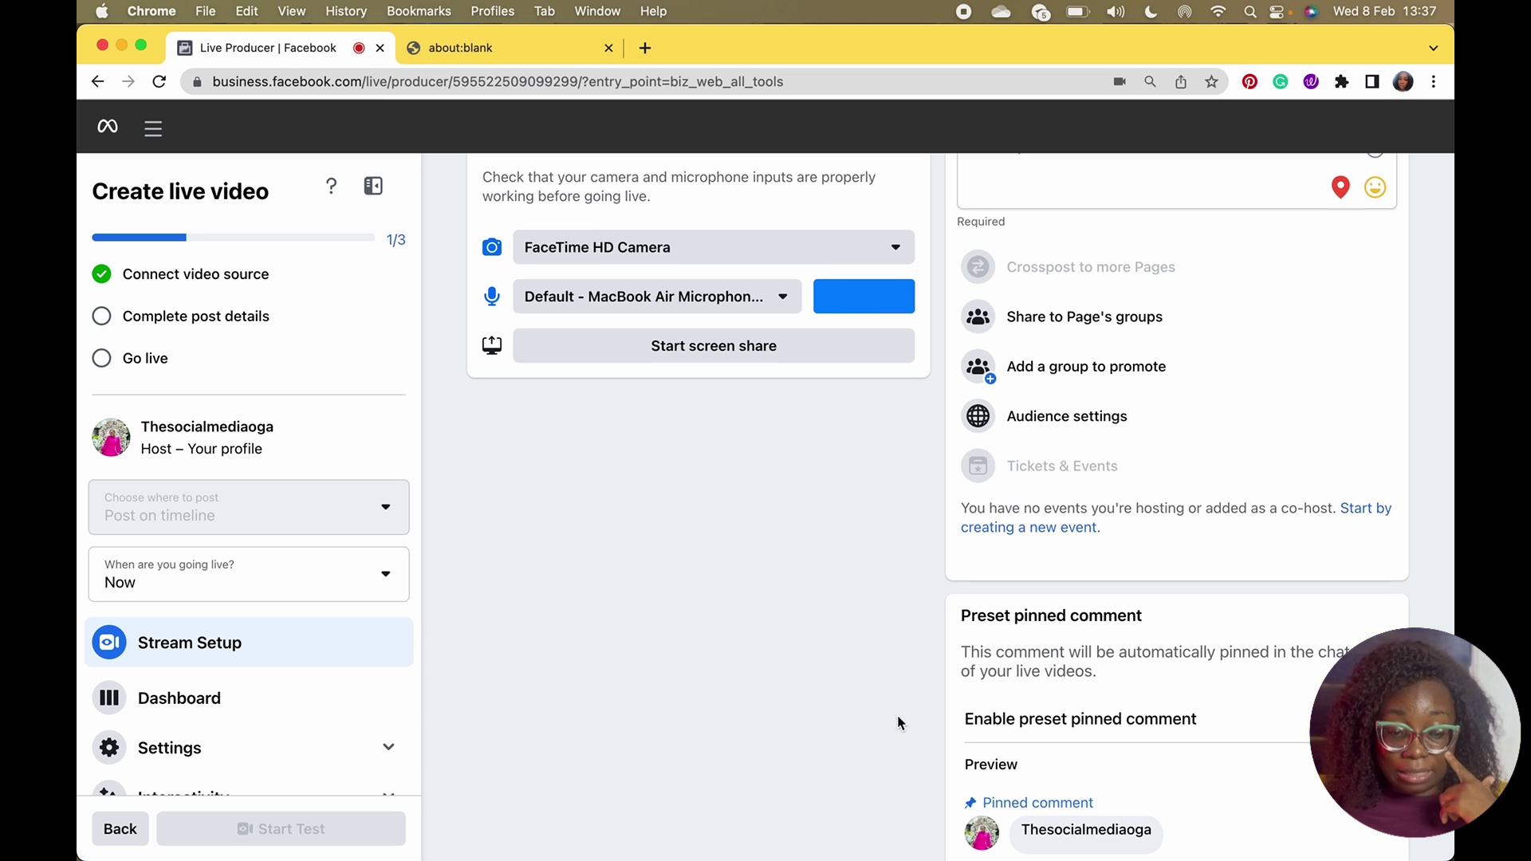
{"action": "scroll", "coordinate": [748, 557], "scroll_direction": "up", "scroll_amount": 8}
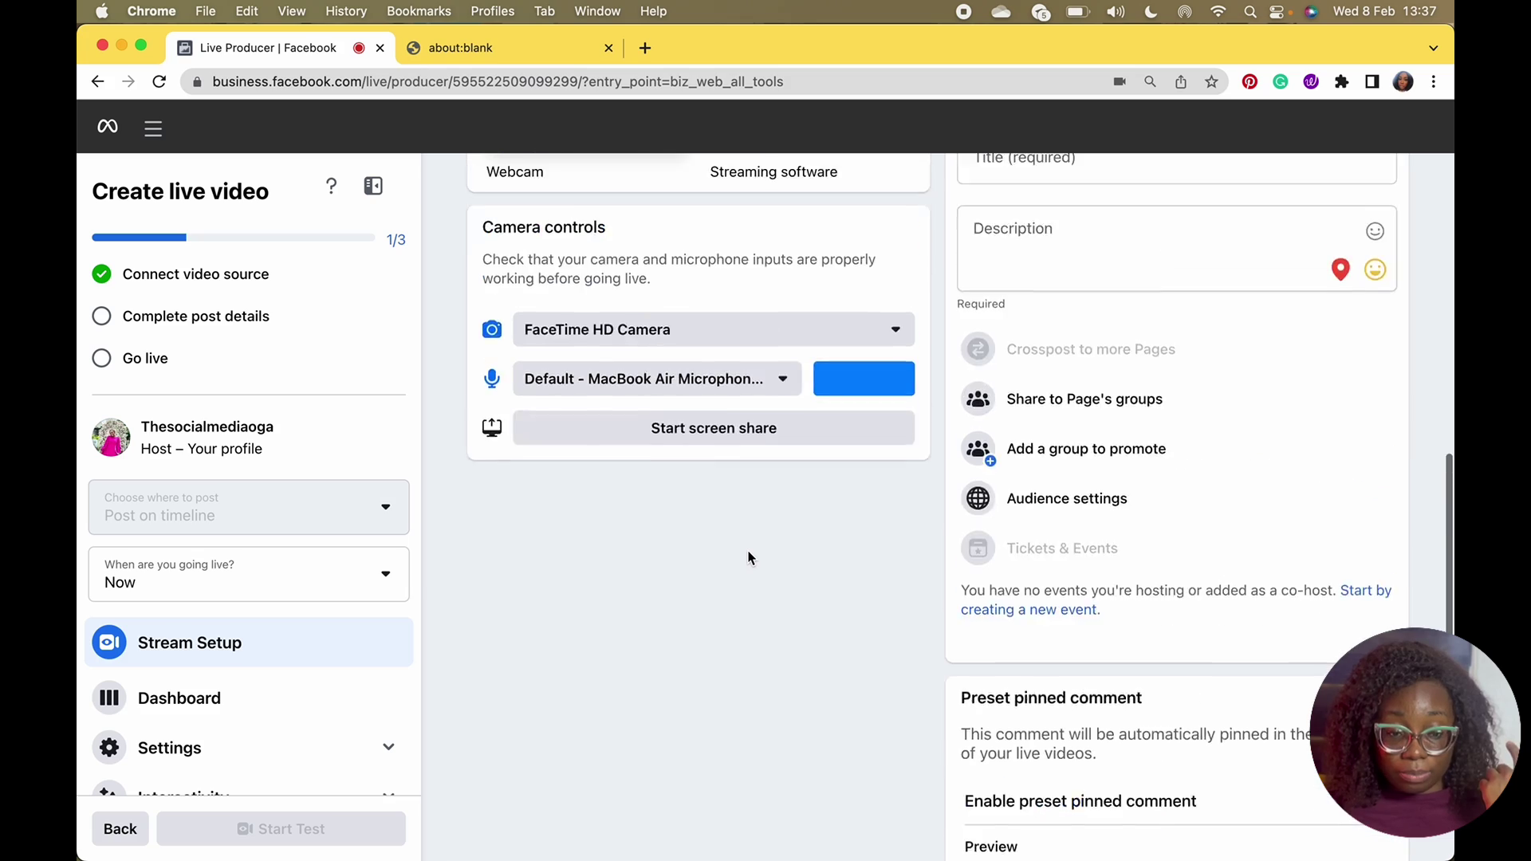
{"action": "scroll", "coordinate": [748, 557], "scroll_direction": "up", "scroll_amount": 5}
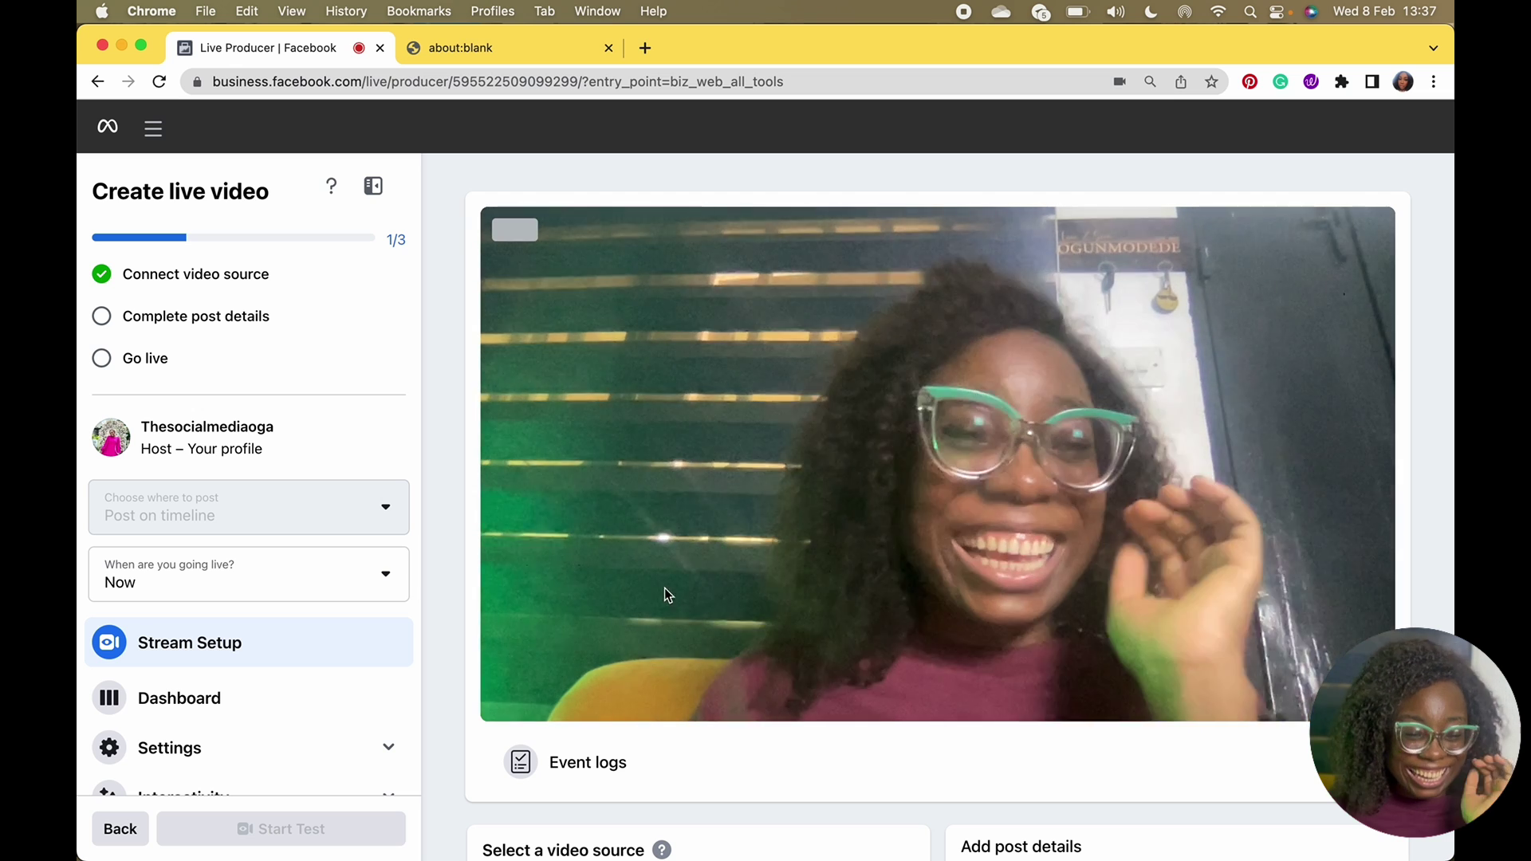
- Check the Go live stage and look through the live video's setup options, camera controls and post details
{"action": "left_click", "coordinate": [144, 363]}
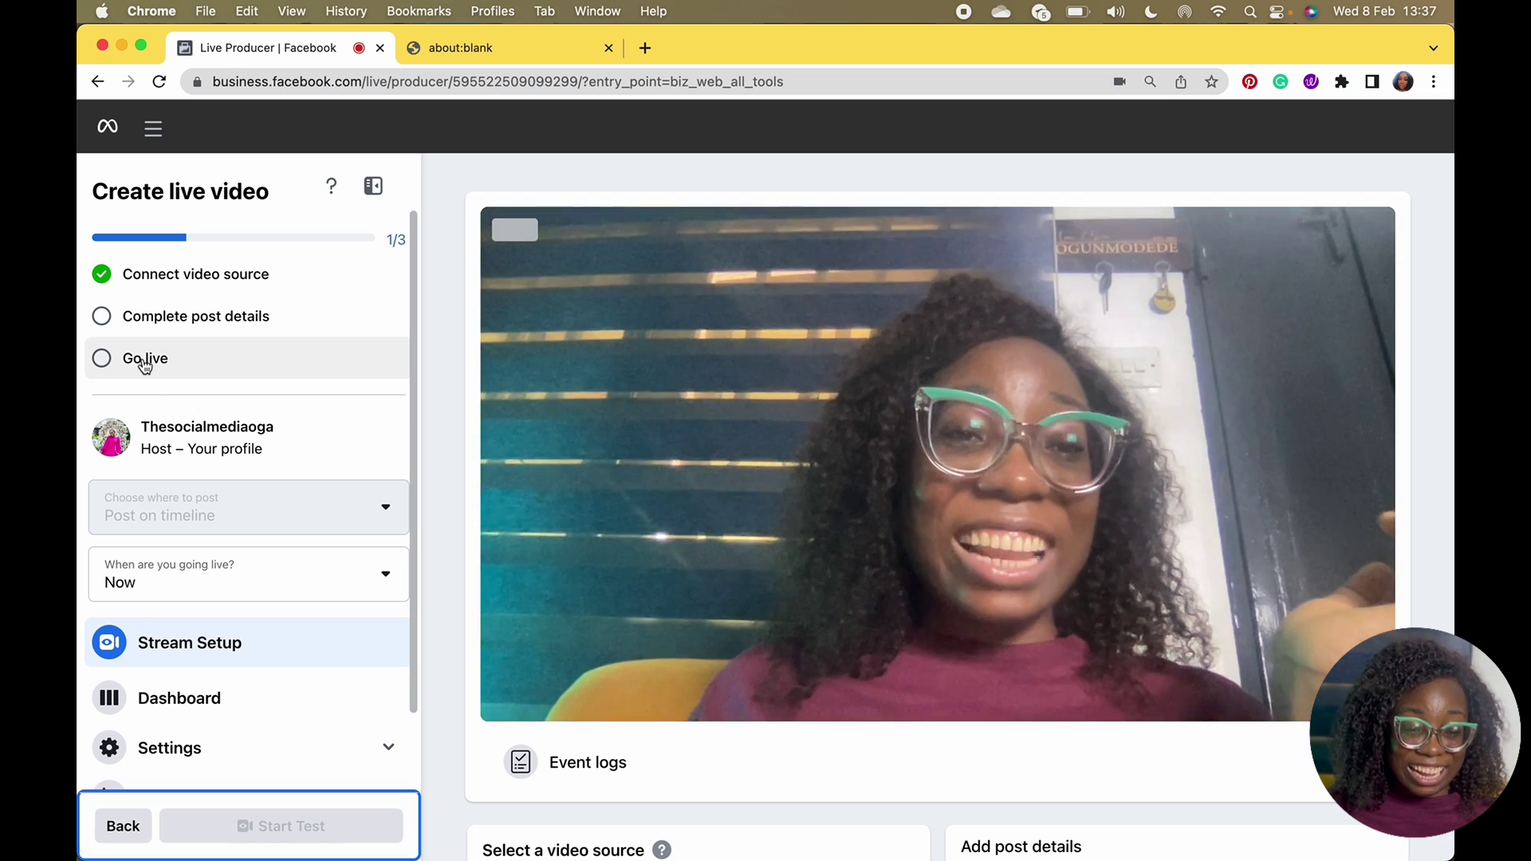
{"action": "scroll", "coordinate": [243, 509], "scroll_direction": "down", "scroll_amount": 2}
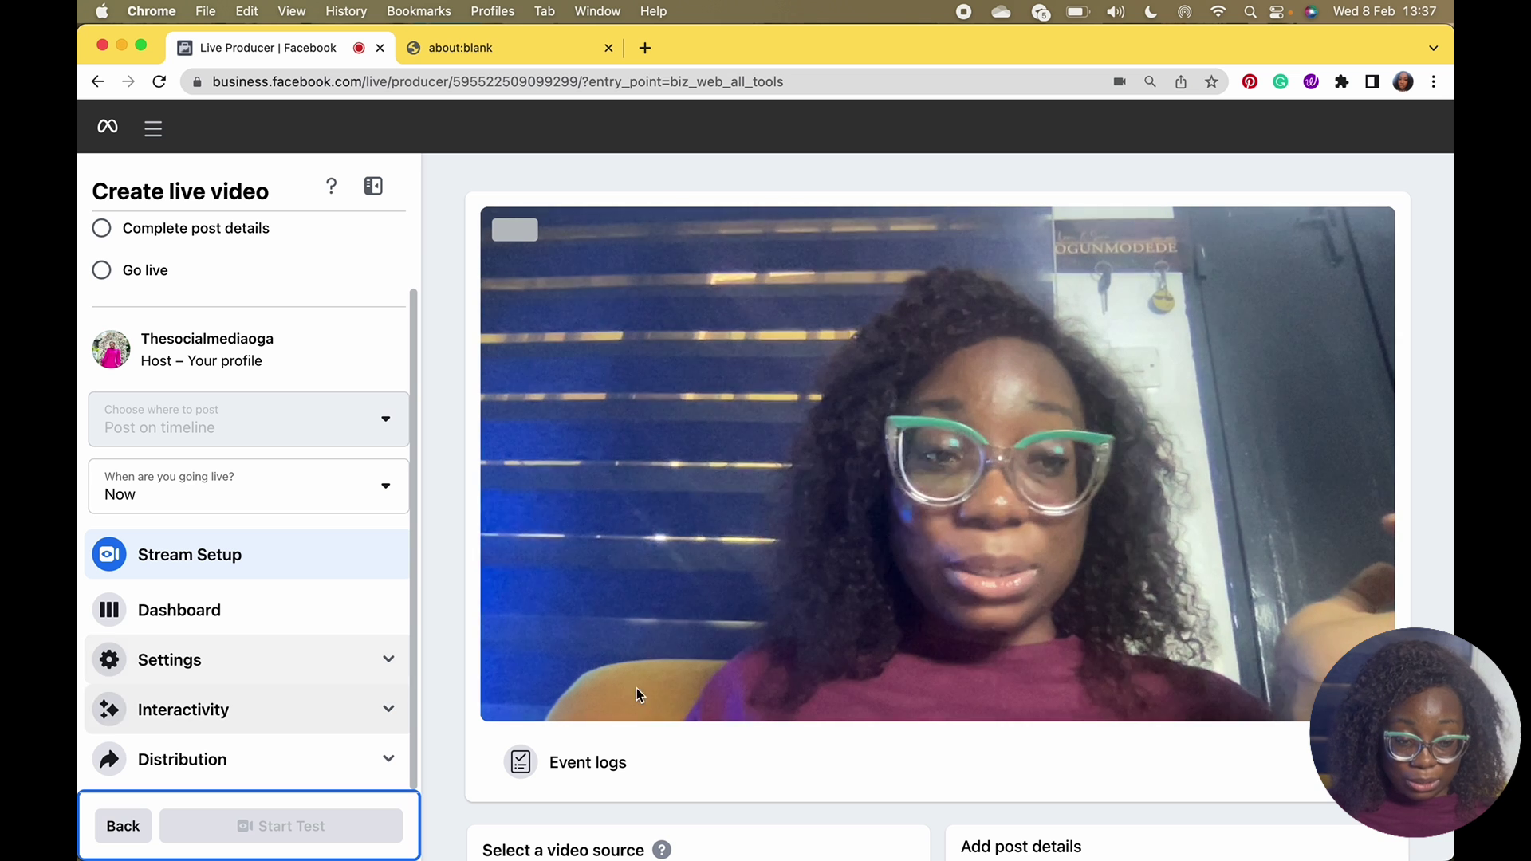
{"action": "scroll", "coordinate": [687, 686], "scroll_direction": "down", "scroll_amount": 10}
{"action": "scroll", "coordinate": [687, 686], "scroll_direction": "up", "scroll_amount": 3}
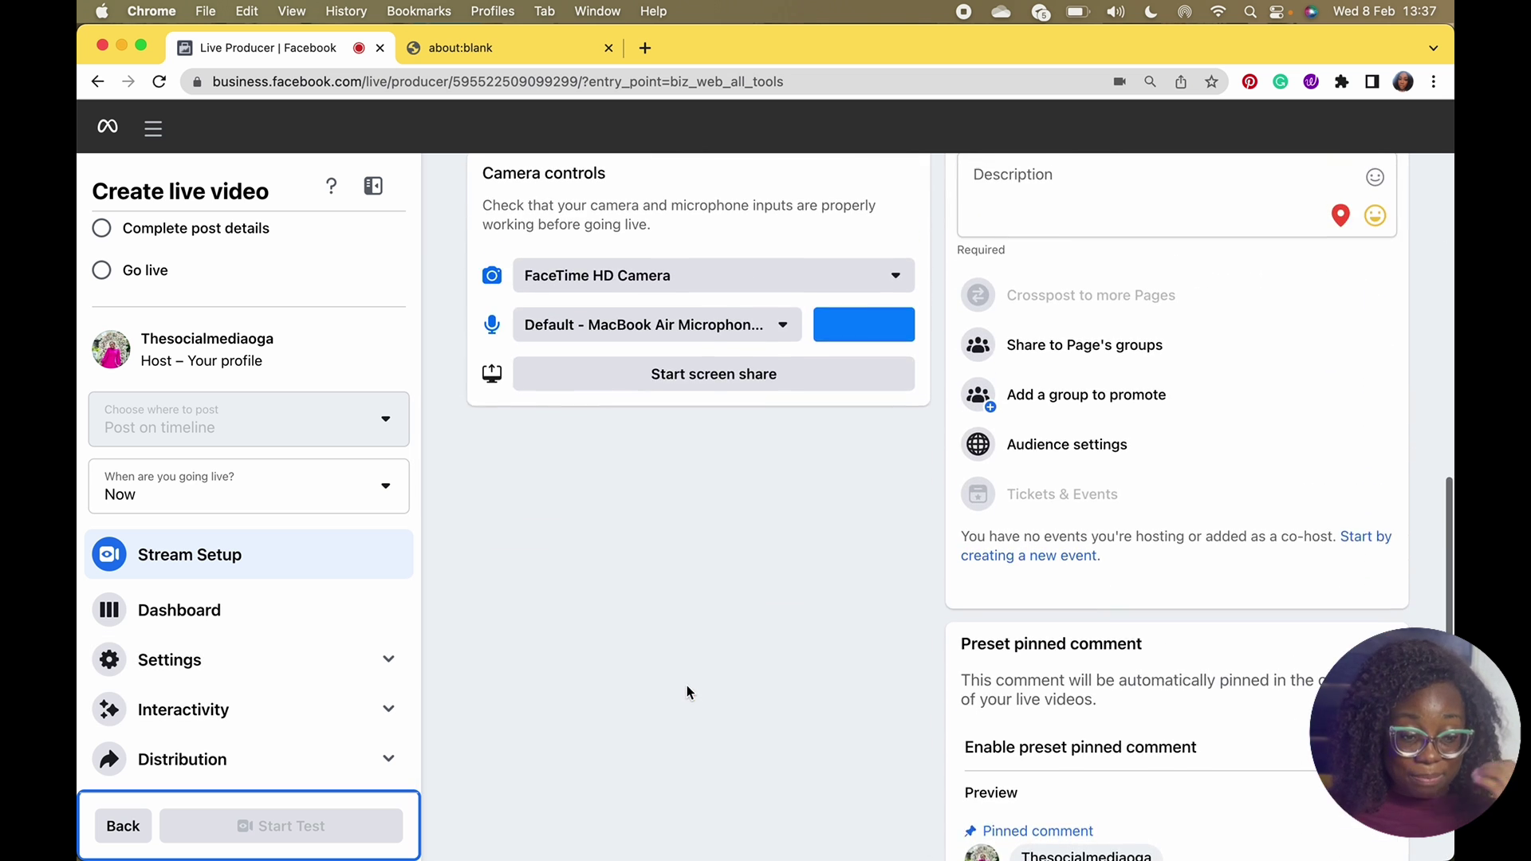
- Set the live video's start to Later, review the camera preview, then leave the live video setup
{"action": "left_click", "coordinate": [335, 490]}
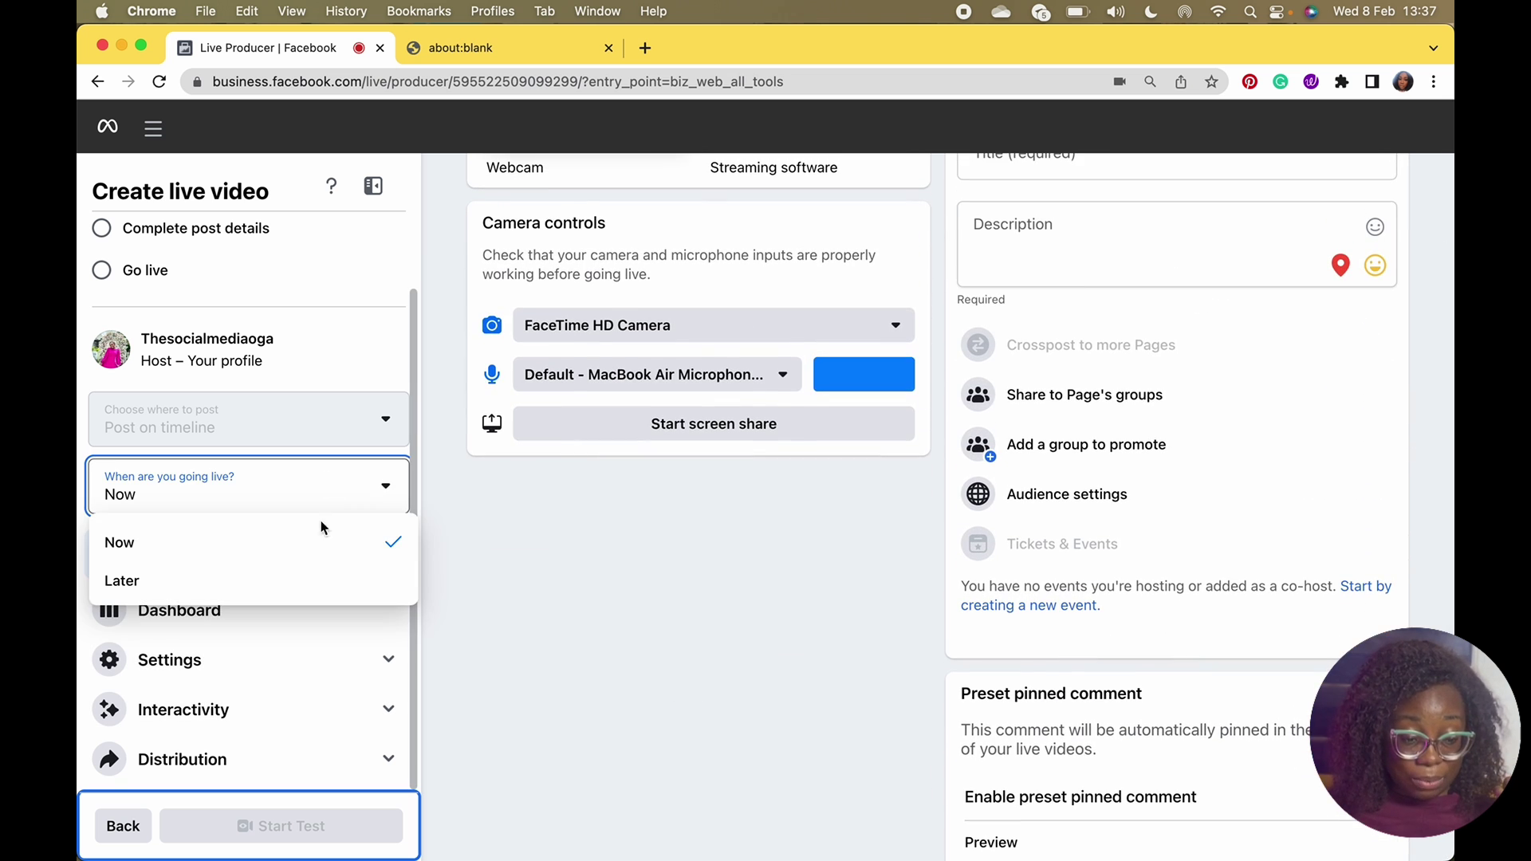
{"action": "left_click", "coordinate": [319, 568]}
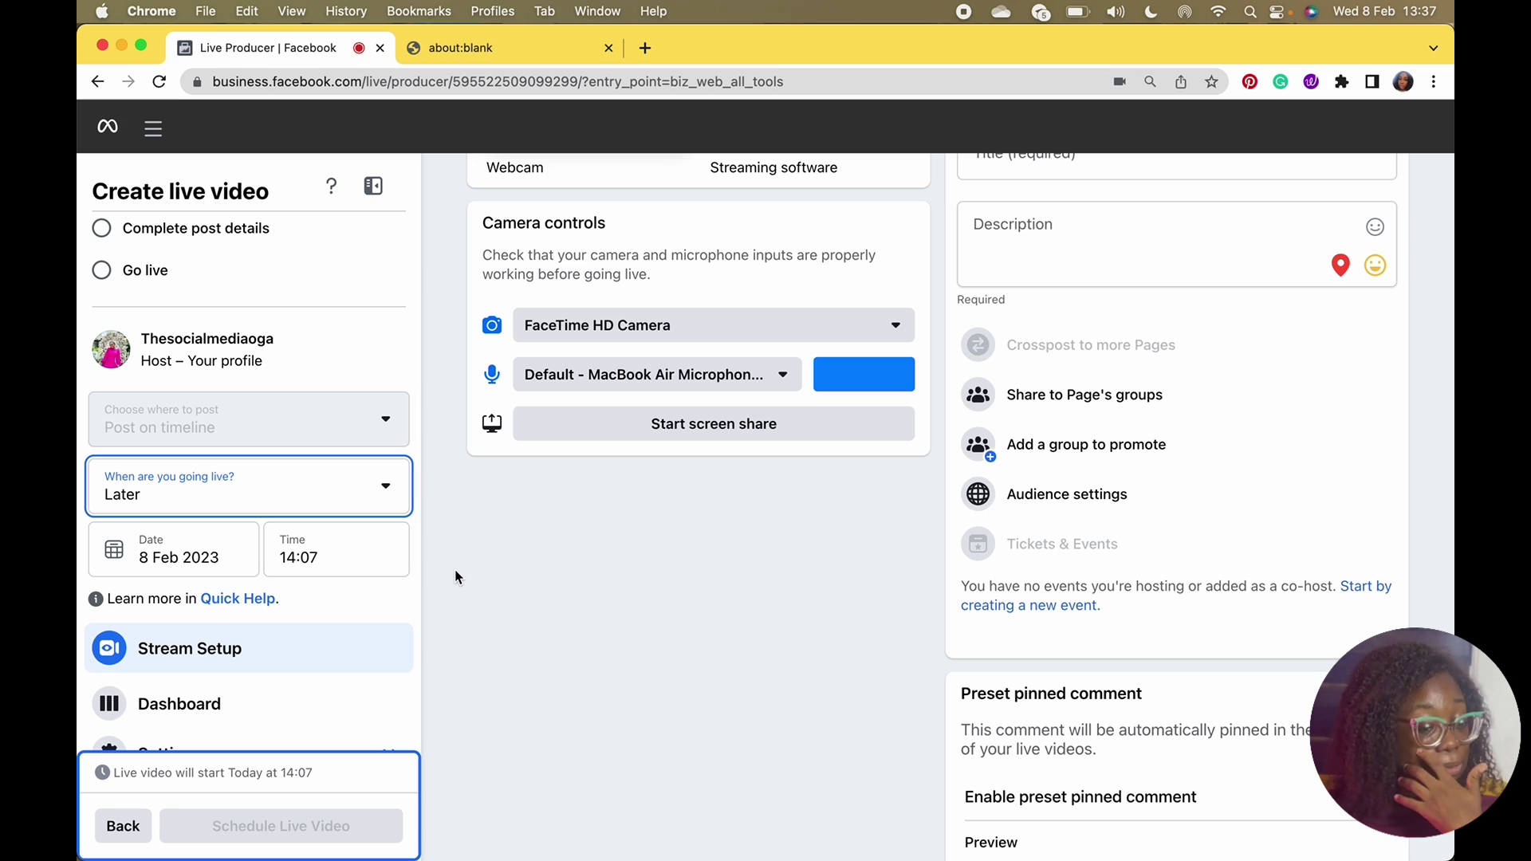
{"action": "scroll", "coordinate": [455, 570], "scroll_direction": "up", "scroll_amount": 10}
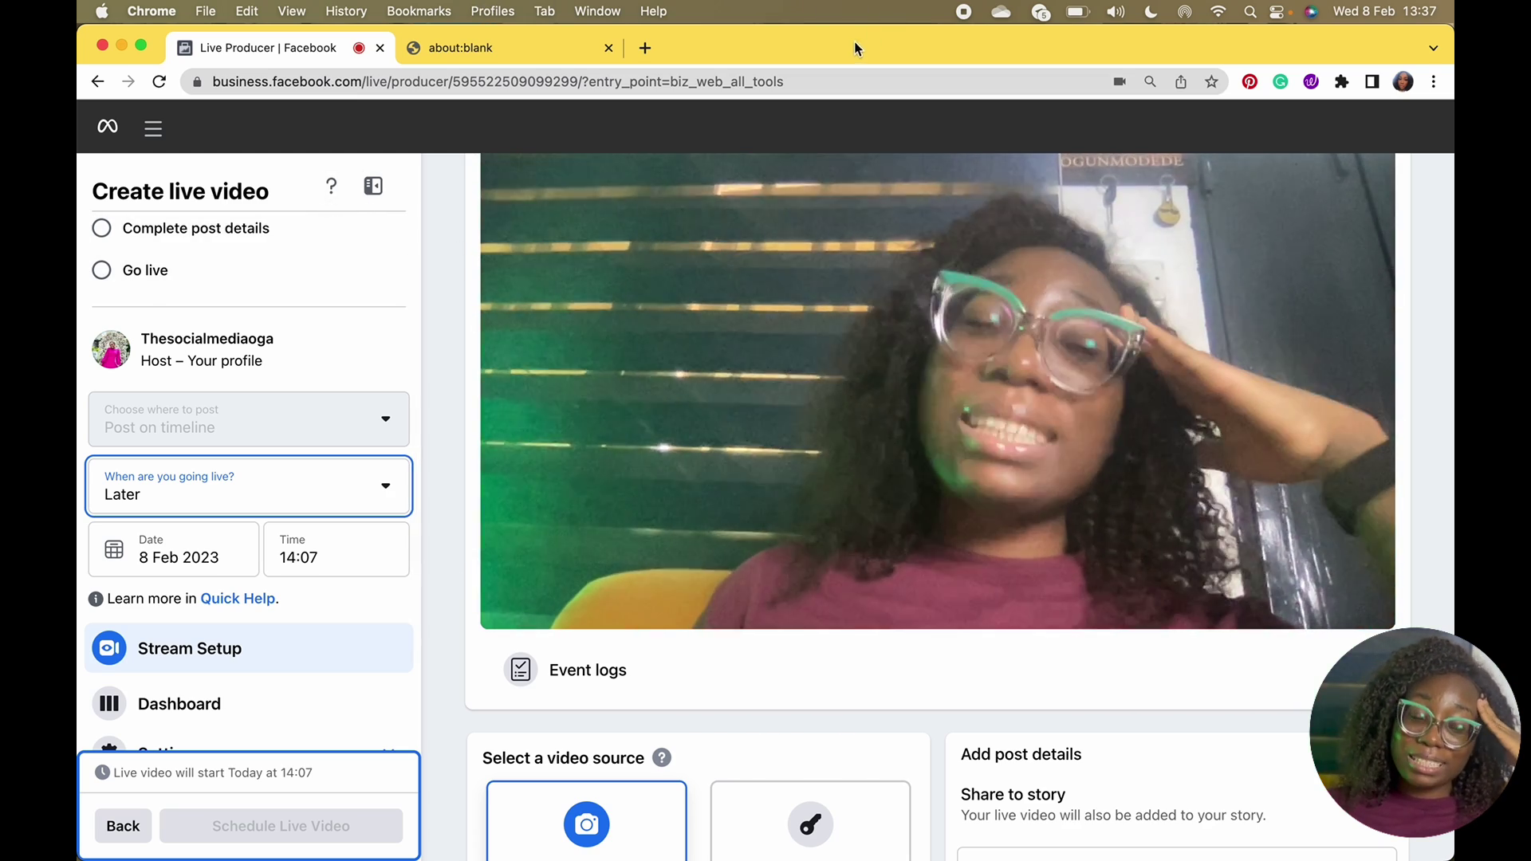
{"action": "left_click", "coordinate": [102, 132]}
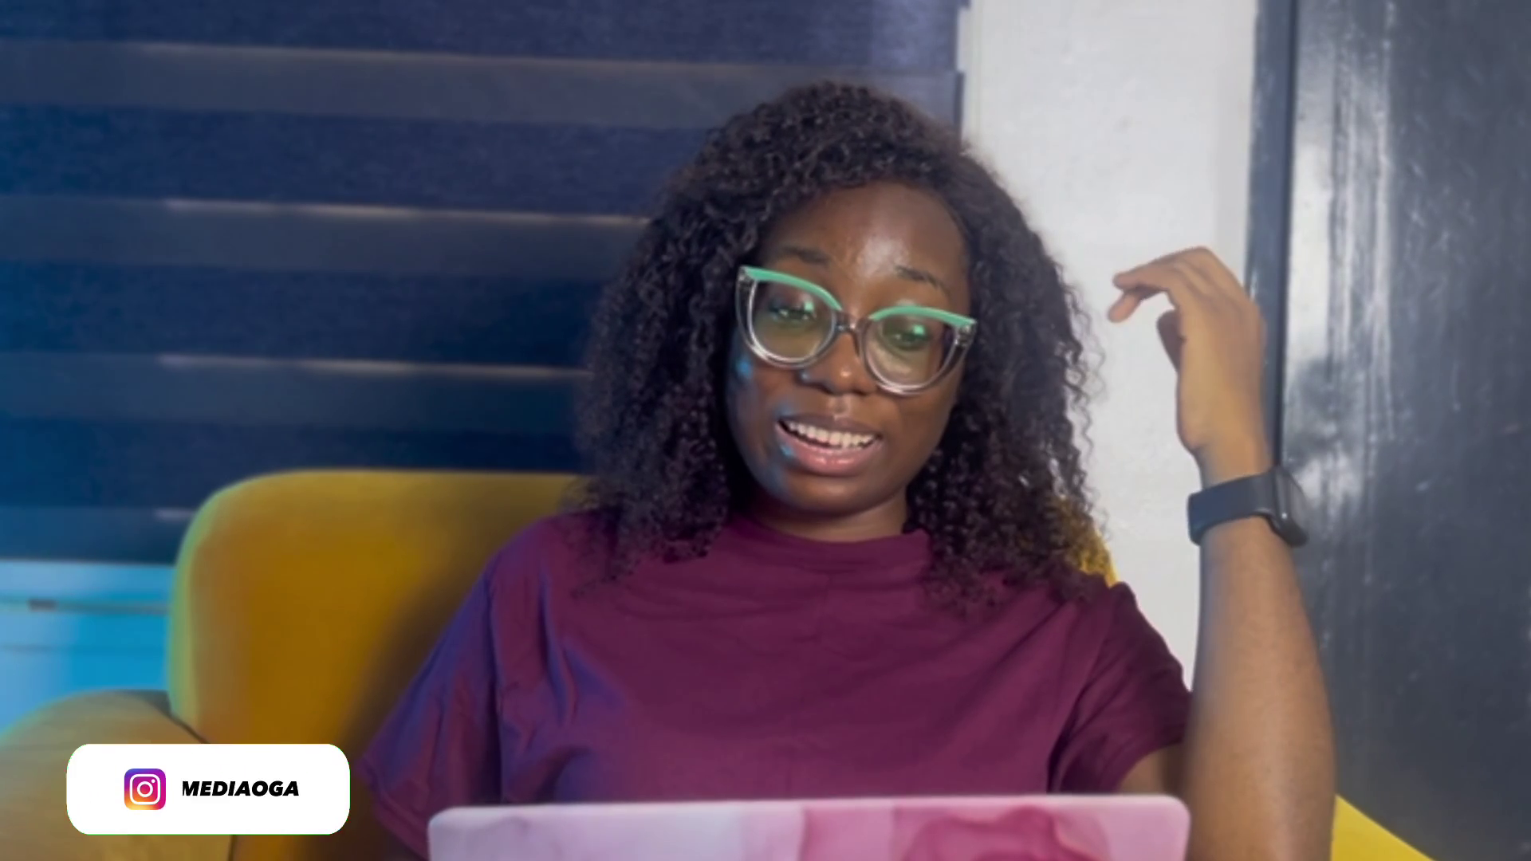